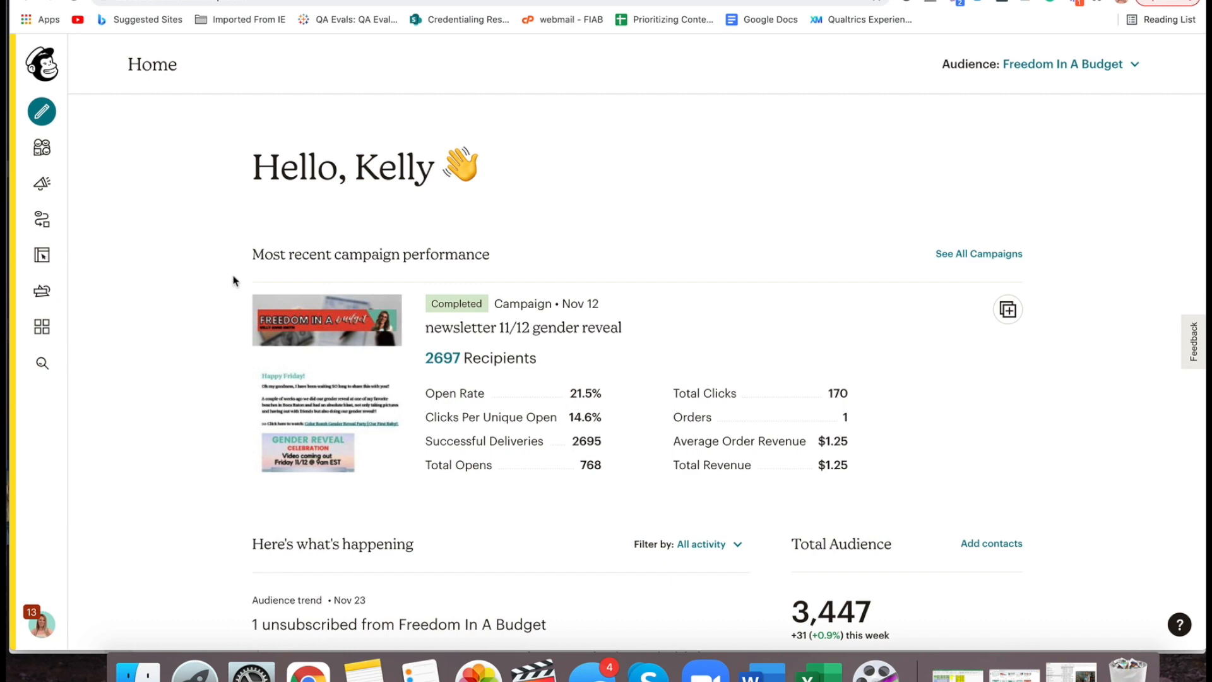
Replicate the sent campaign "newsletter 11/12 gender reveal" from the list of all campaigns
{"action": "scroll", "coordinate": [208, 198], "scroll_direction": "down", "scroll_amount": 3}
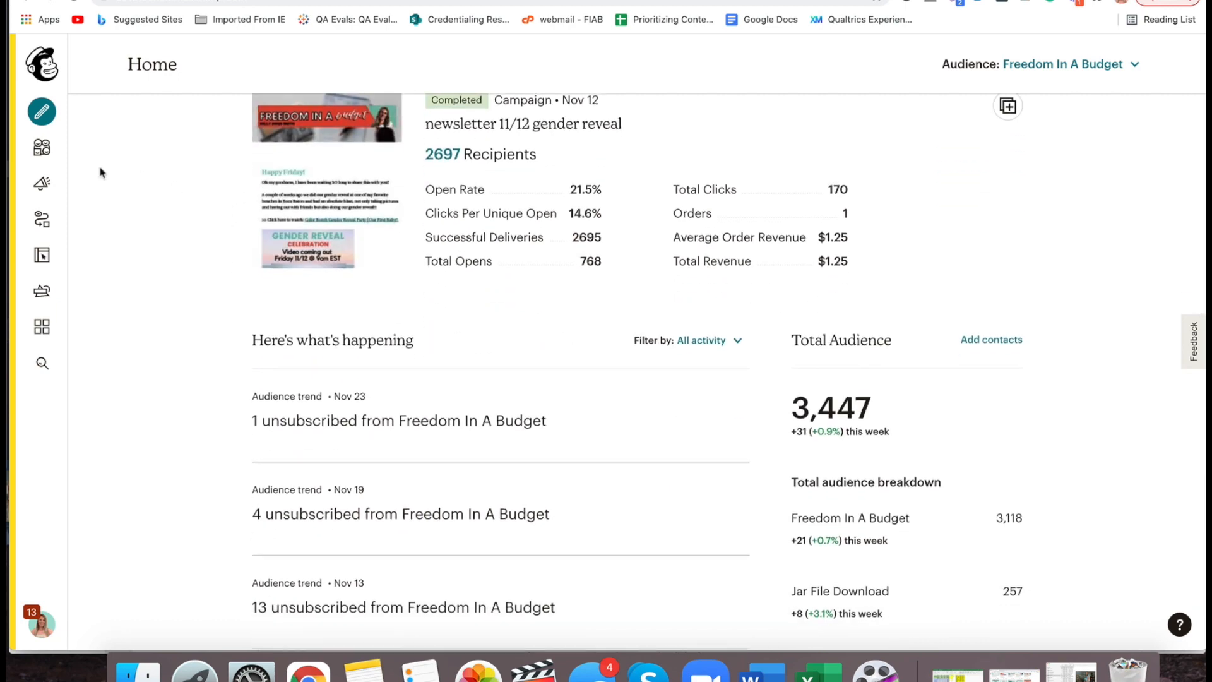
{"action": "left_click", "coordinate": [42, 182]}
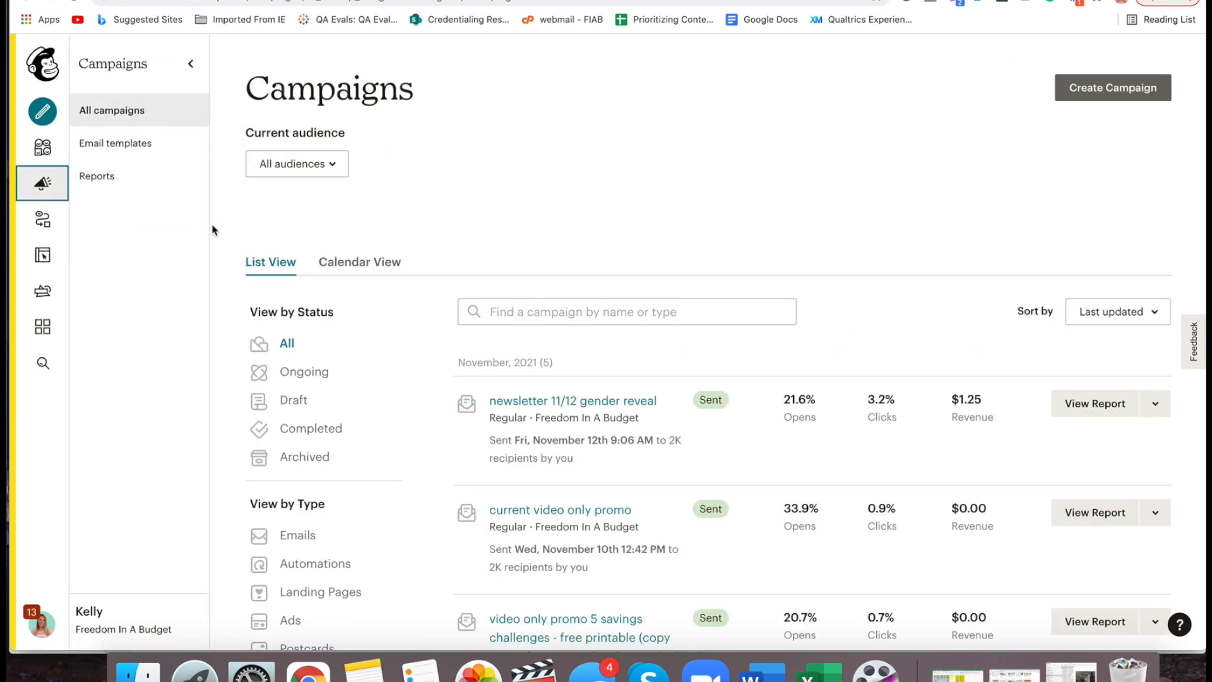
{"action": "scroll", "coordinate": [213, 230], "scroll_direction": "down", "scroll_amount": 3}
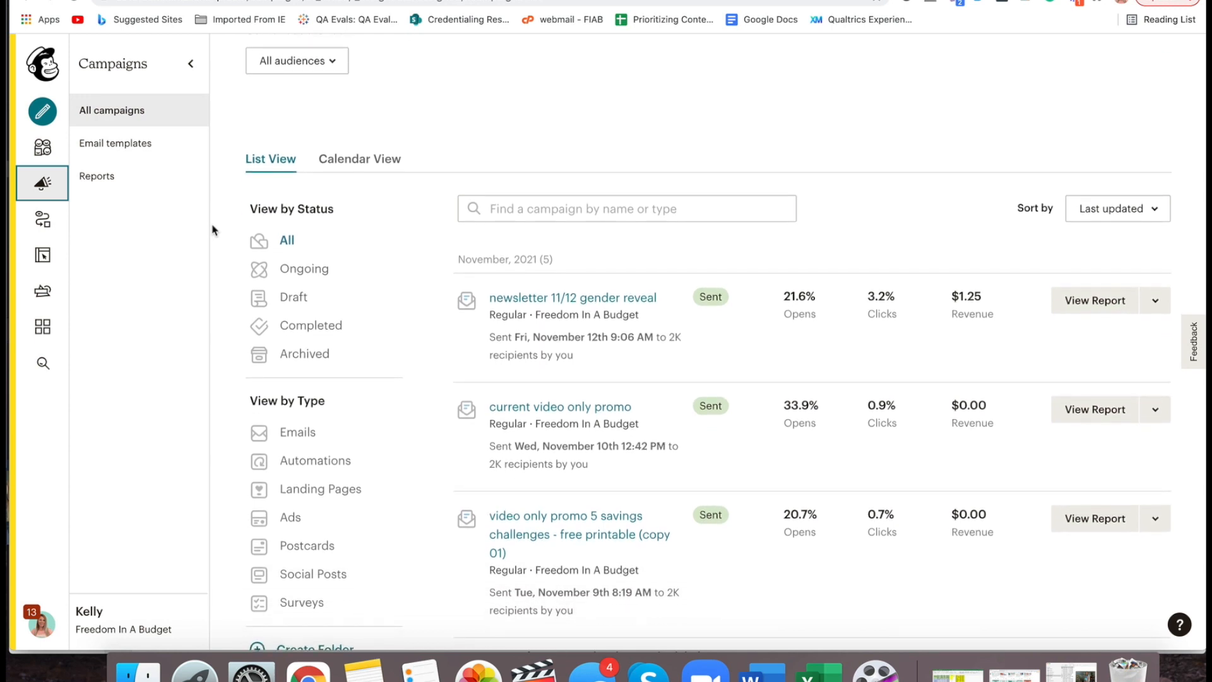
{"action": "scroll", "coordinate": [215, 229], "scroll_direction": "down", "scroll_amount": 1}
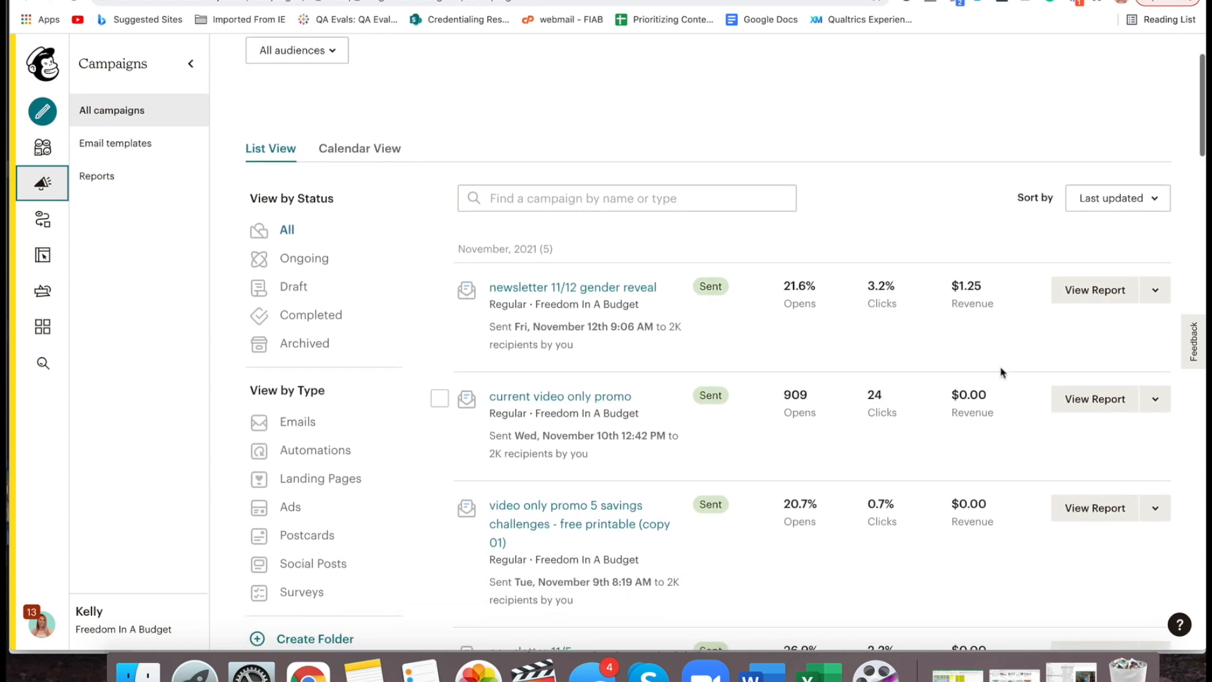
{"action": "left_click", "coordinate": [1158, 292]}
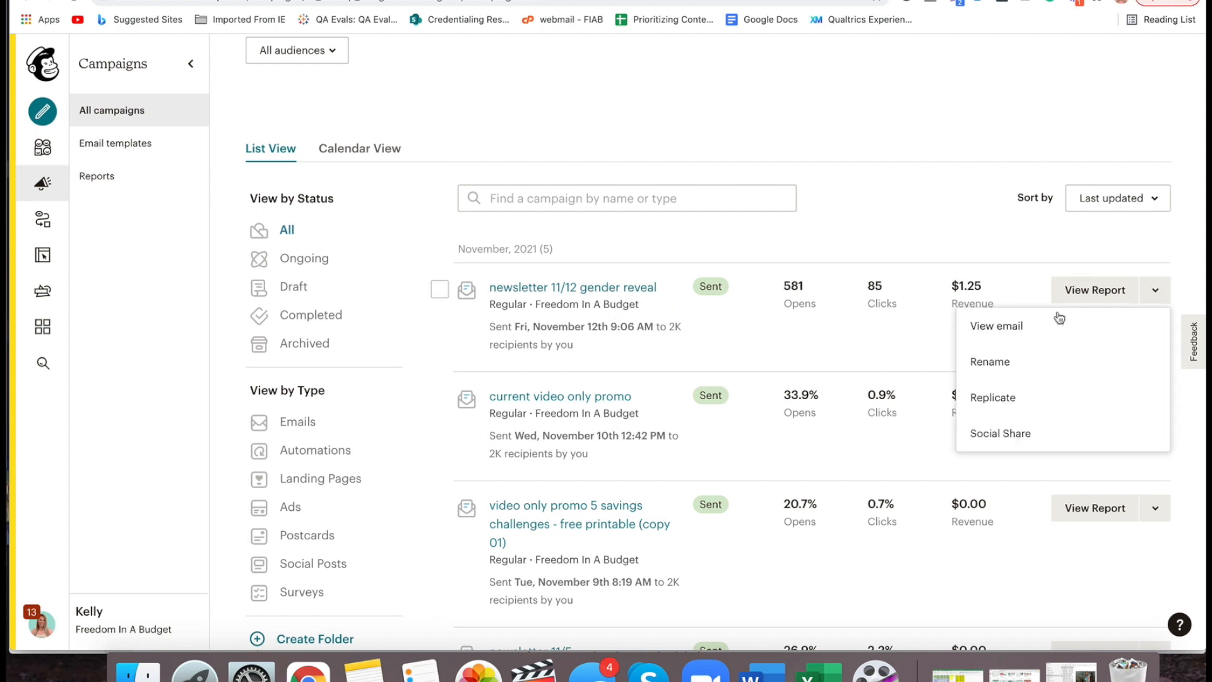
{"action": "left_click", "coordinate": [1086, 402]}
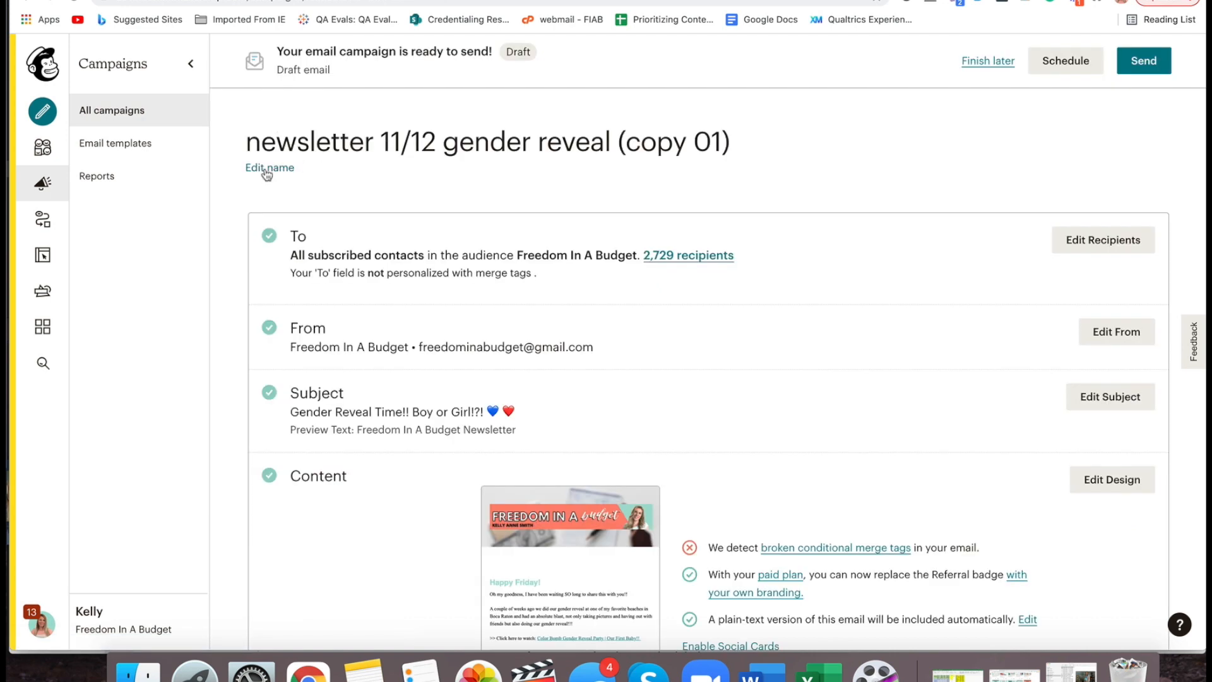
Rename the copied campaign as "newsletter 12/3/21 giveaway for tutorial channel" and save the name
{"action": "left_click", "coordinate": [289, 168]}
{"action": "left_click", "coordinate": [301, 136]}
{"action": "left_click_drag", "start_coordinate": [320, 137], "coordinate": [503, 141]}
{"action": "key", "text": "BackSpace"}
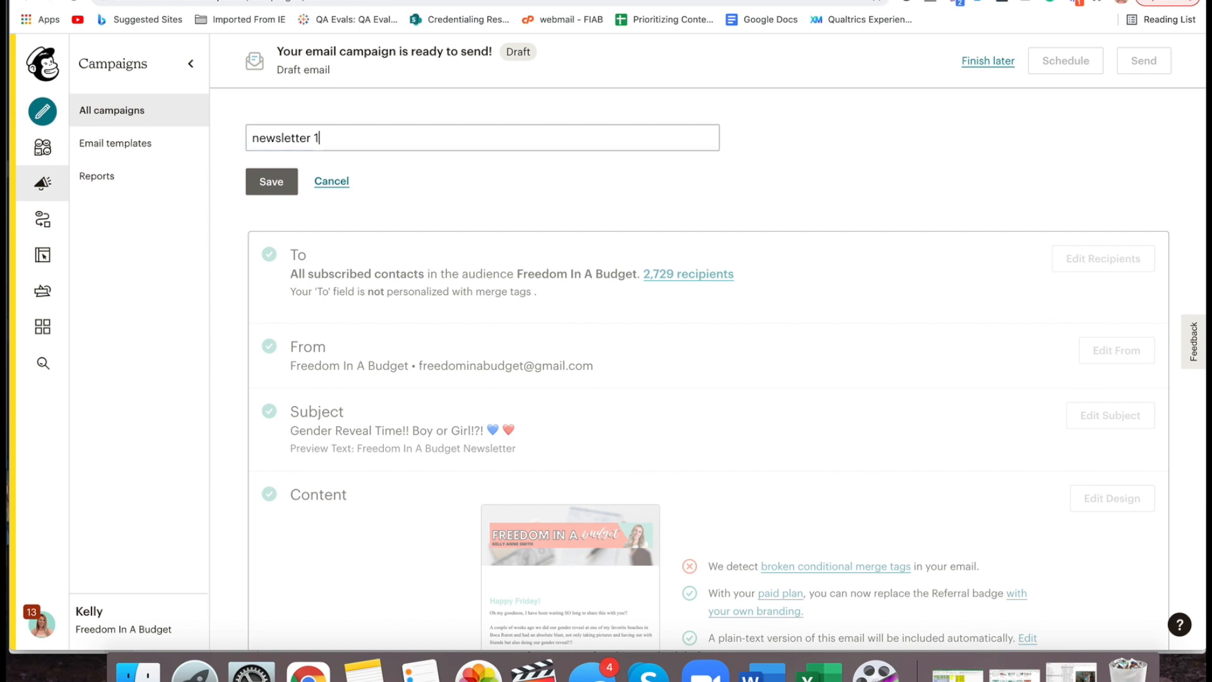
{"action": "type", "text": "2/3/21"}
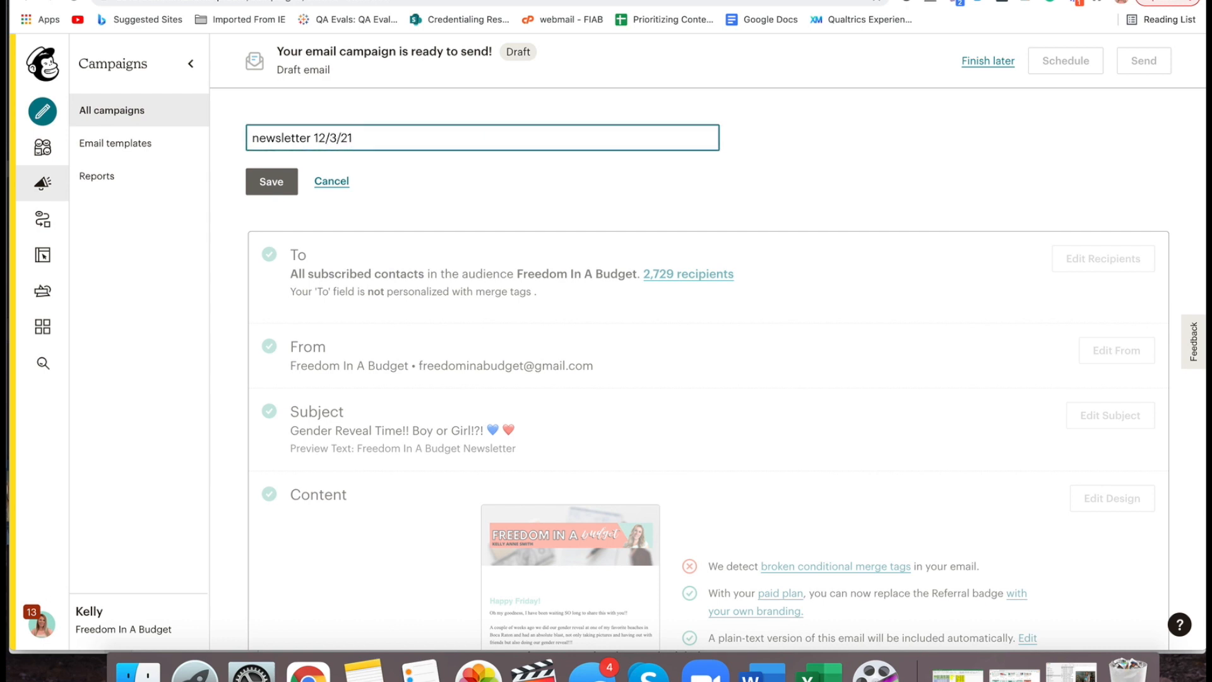
{"action": "type", "text": " givea"}
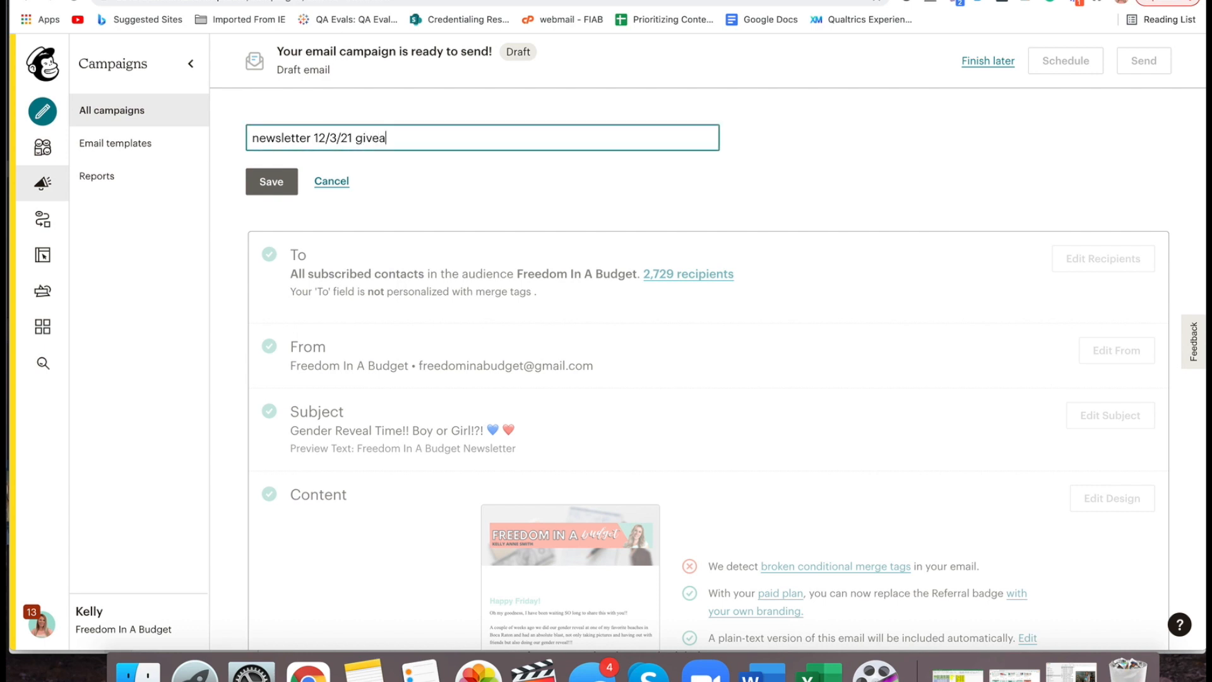
{"action": "type", "text": "way for tutor"}
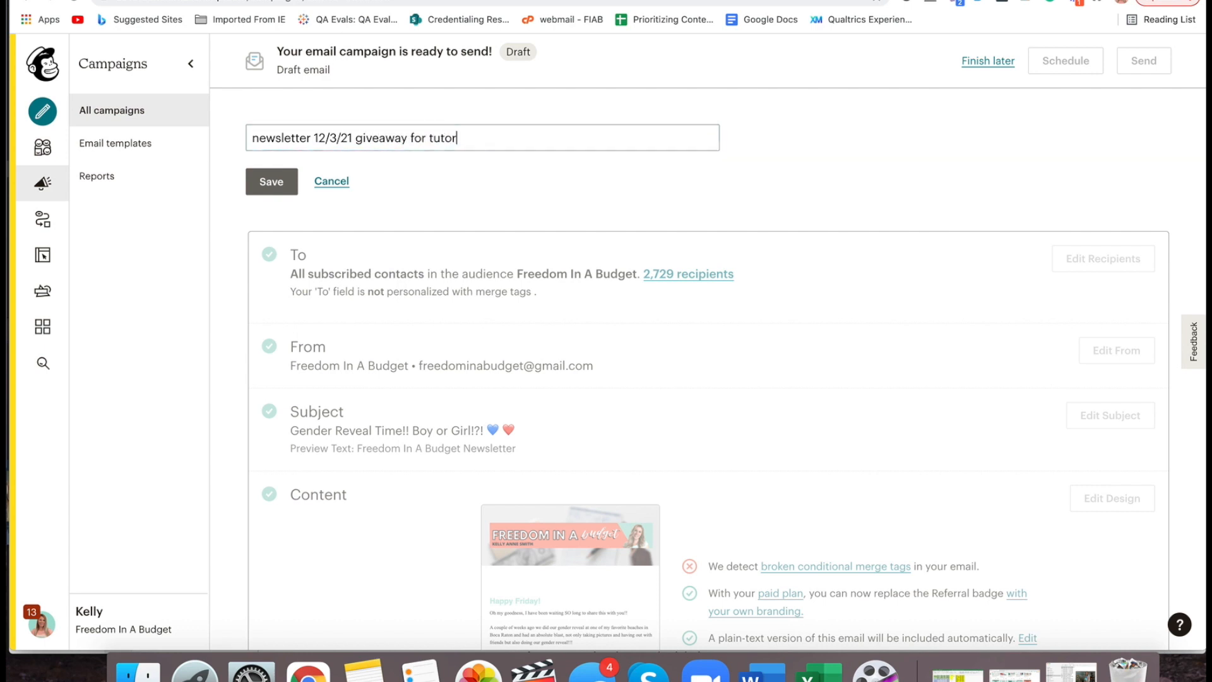
{"action": "type", "text": "ial channel"}
{"action": "left_click", "coordinate": [272, 182]}
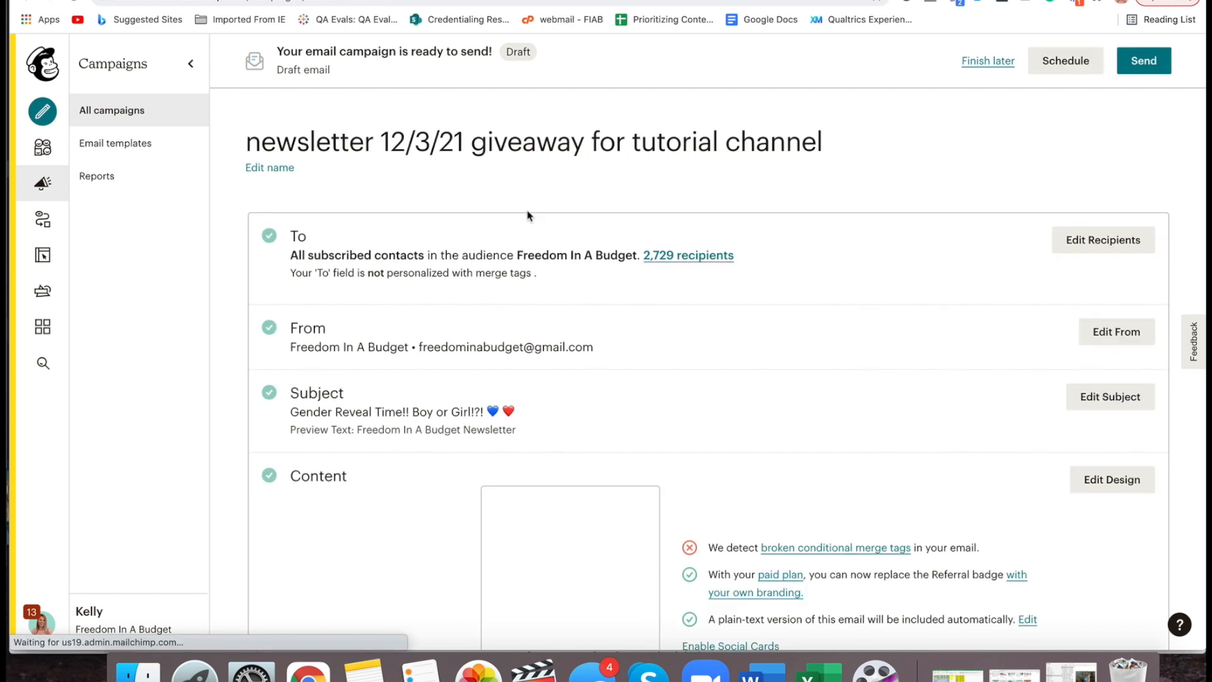
Replace the campaign's subject line with "Giving Away (4) AMAZON Gift Cards!" and save it
{"action": "scroll", "coordinate": [529, 215], "scroll_direction": "down", "scroll_amount": 1}
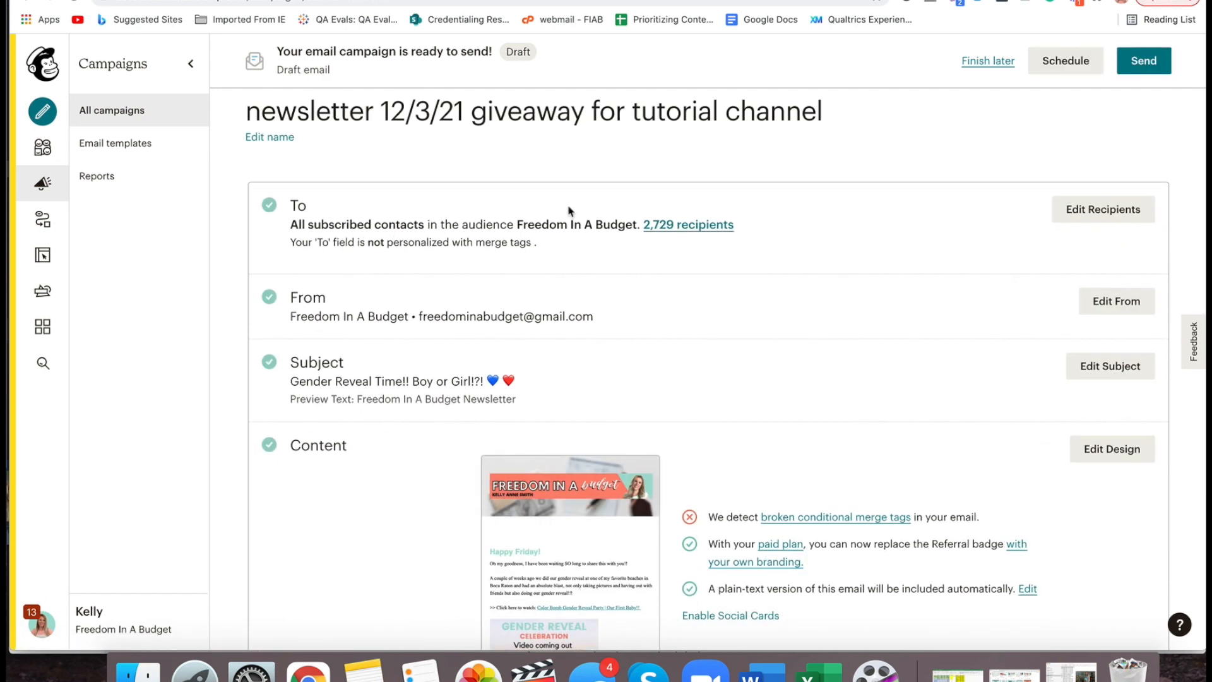
{"action": "scroll", "coordinate": [574, 255], "scroll_direction": "down", "scroll_amount": 2}
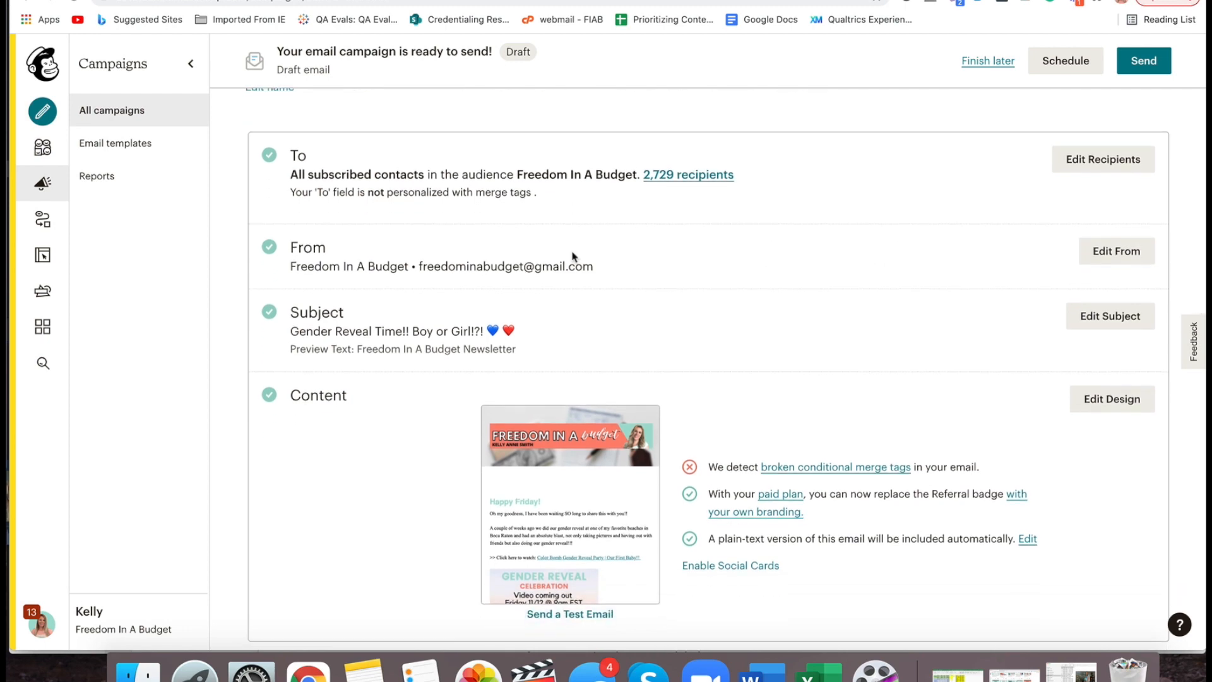
{"action": "scroll", "coordinate": [574, 256], "scroll_direction": "down", "scroll_amount": 1}
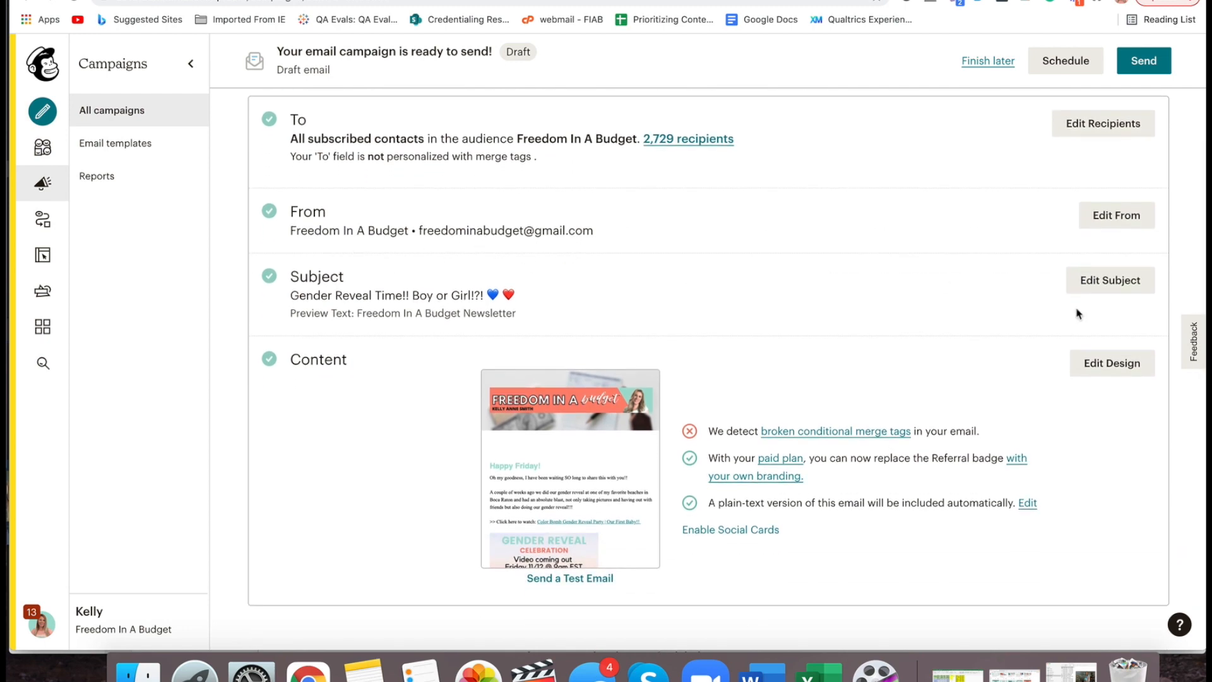
{"action": "left_click", "coordinate": [1108, 285]}
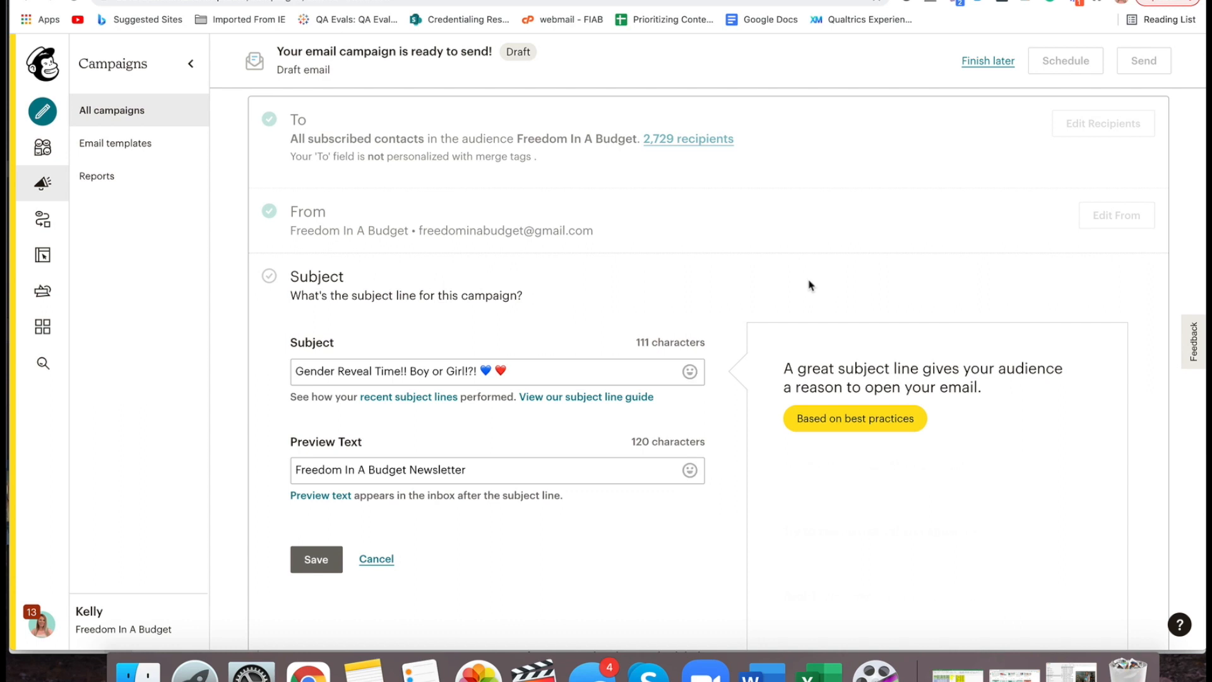
{"action": "triple_click", "coordinate": [436, 371]}
{"action": "key", "text": "BackSpace"}
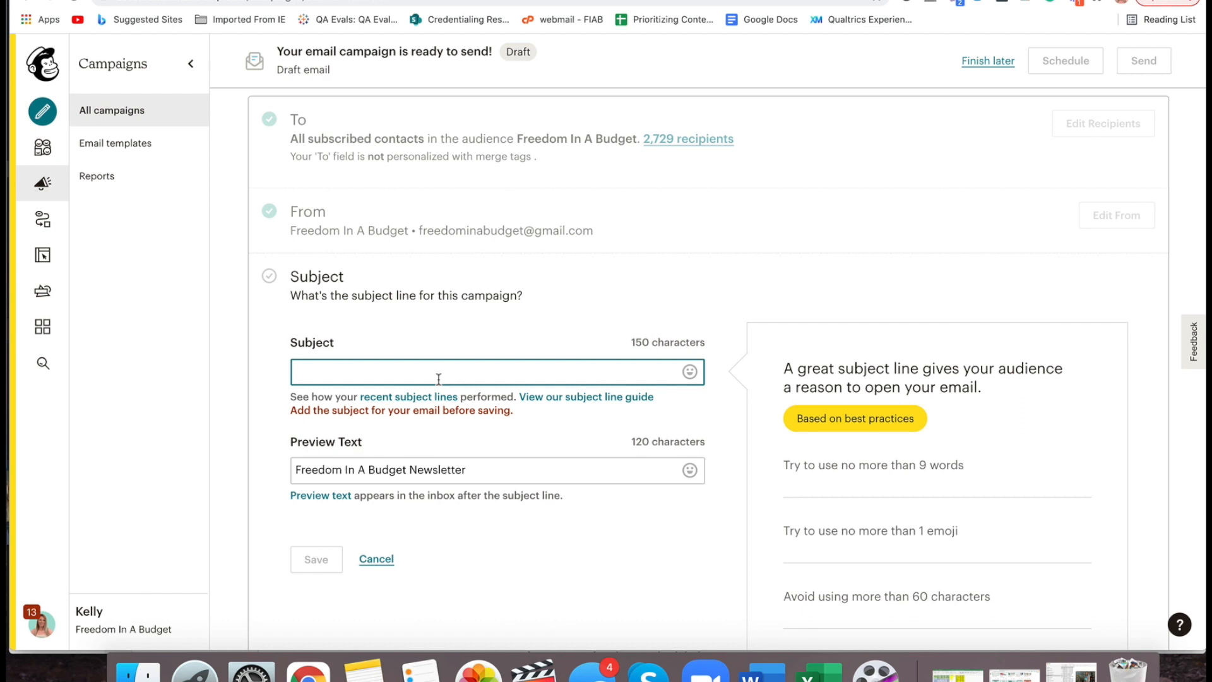
{"action": "type", "text": "Gi"}
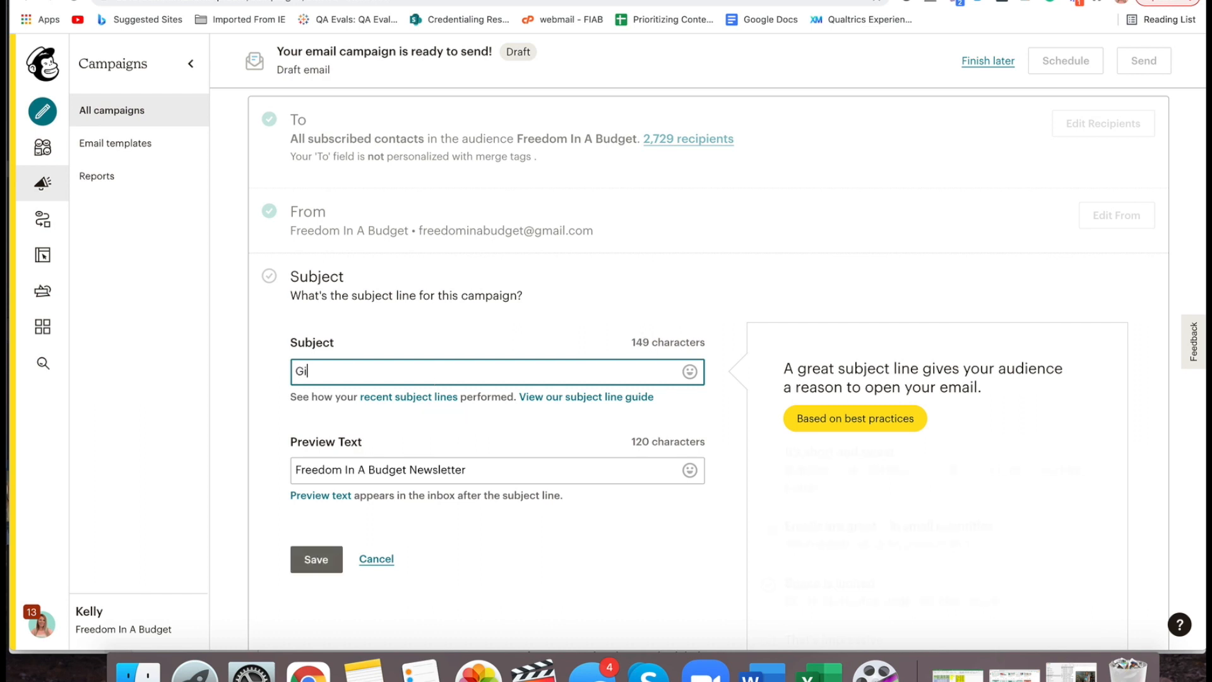
{"action": "type", "text": "ving Aw"}
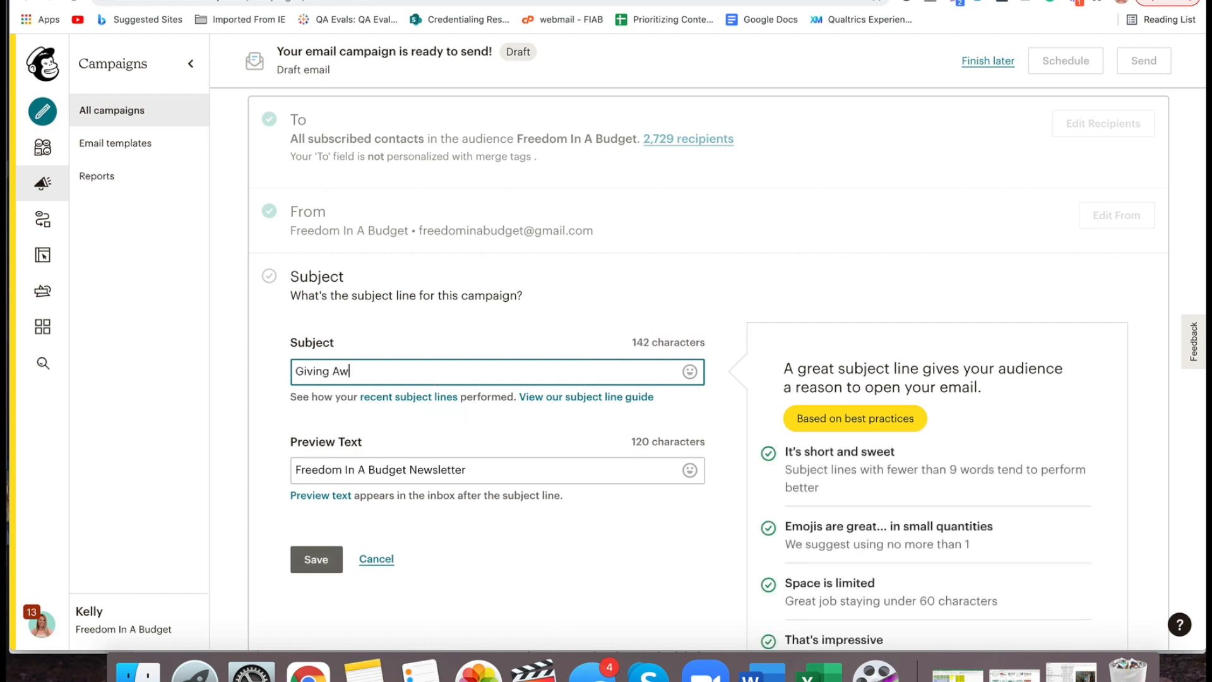
{"action": "type", "text": "ay (4) AMAZON Gift Cards!"}
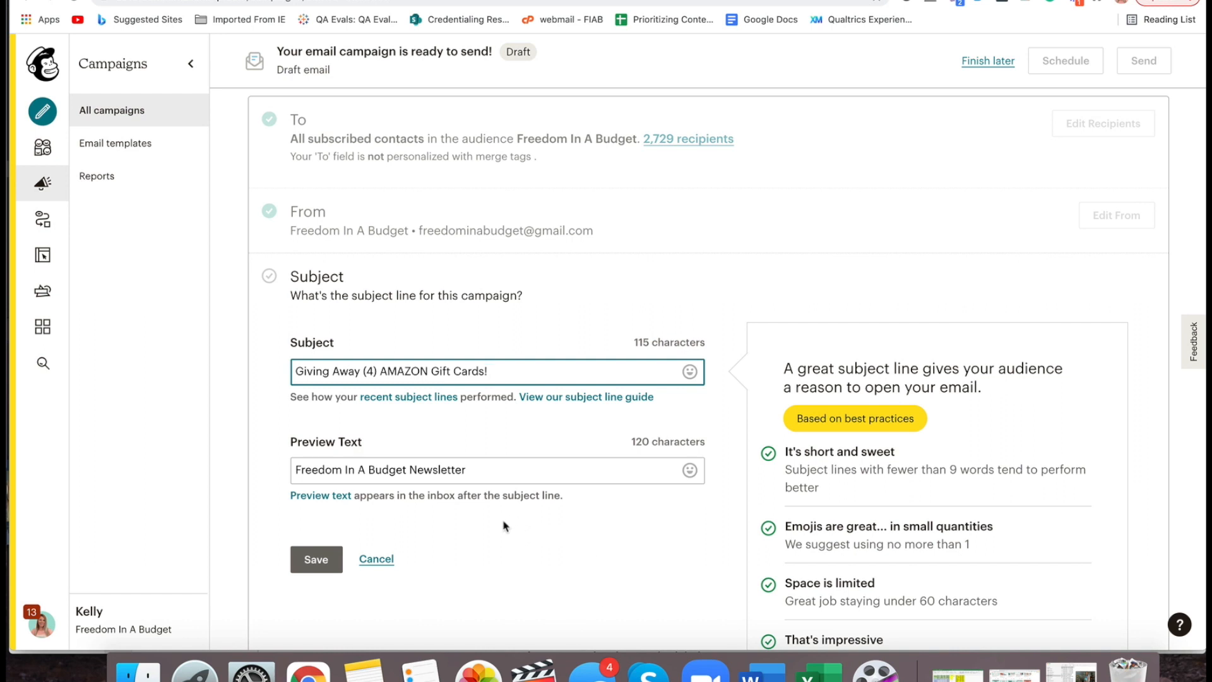
{"action": "left_click", "coordinate": [319, 559]}
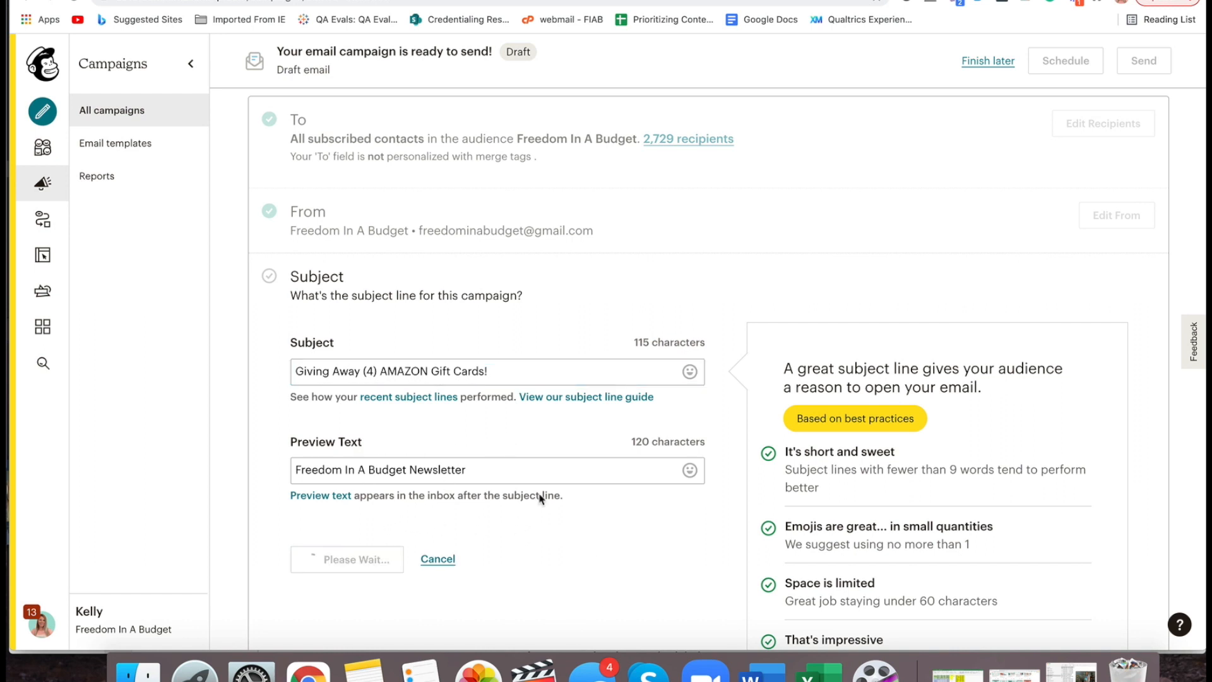
Open the campaign's email design and the "Happy Friday!" text block for editing
{"action": "scroll", "coordinate": [792, 263], "scroll_direction": "down", "scroll_amount": 3}
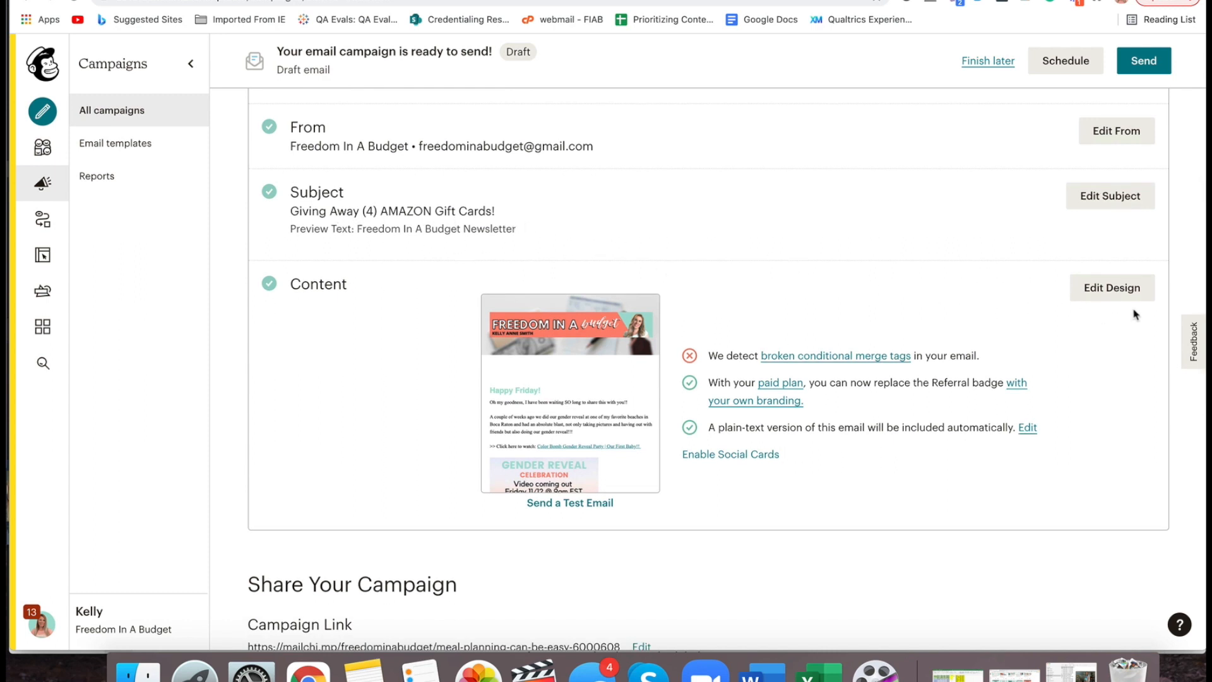
{"action": "left_click", "coordinate": [1116, 292]}
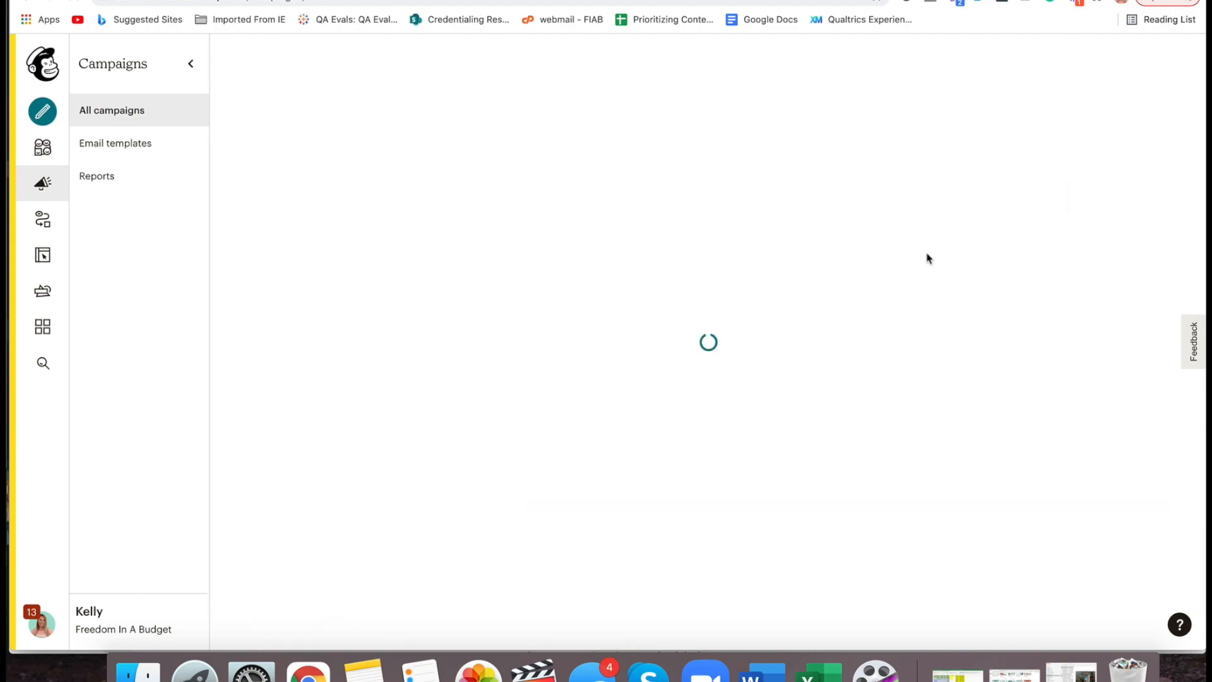
{"action": "scroll", "coordinate": [445, 260], "scroll_direction": "down", "scroll_amount": 15}
{"action": "scroll", "coordinate": [444, 260], "scroll_direction": "down", "scroll_amount": 15}
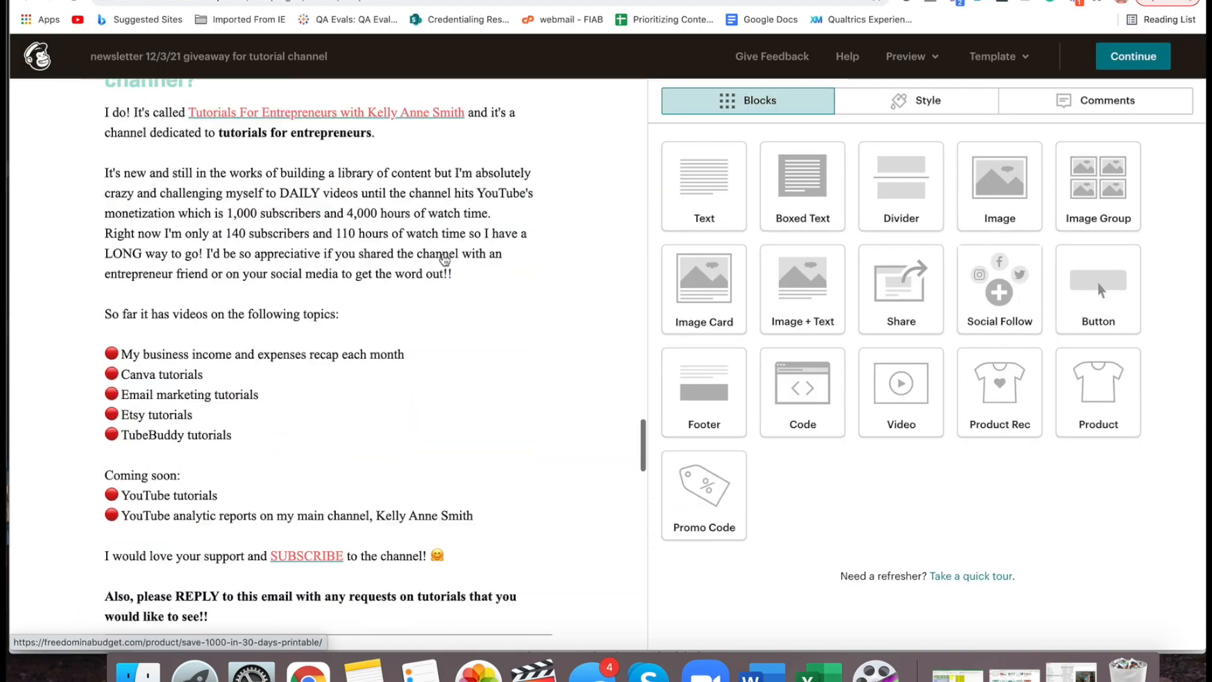
{"action": "scroll", "coordinate": [444, 259], "scroll_direction": "up", "scroll_amount": 20}
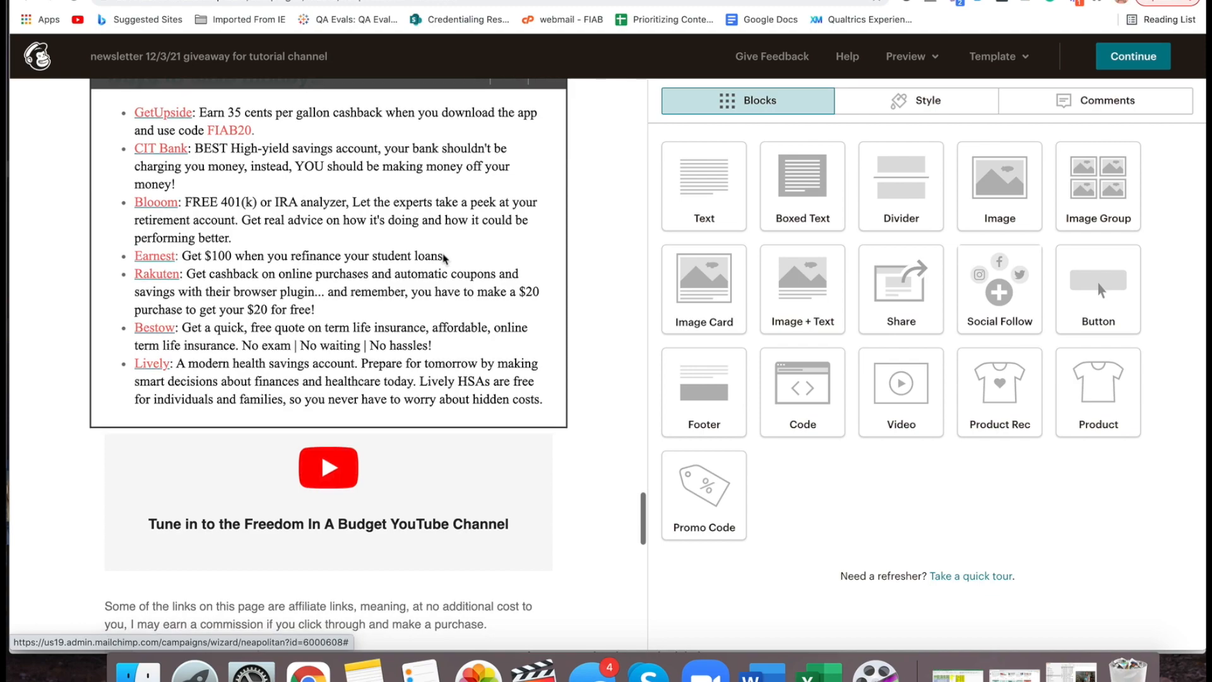
{"action": "scroll", "coordinate": [442, 260], "scroll_direction": "up", "scroll_amount": 5}
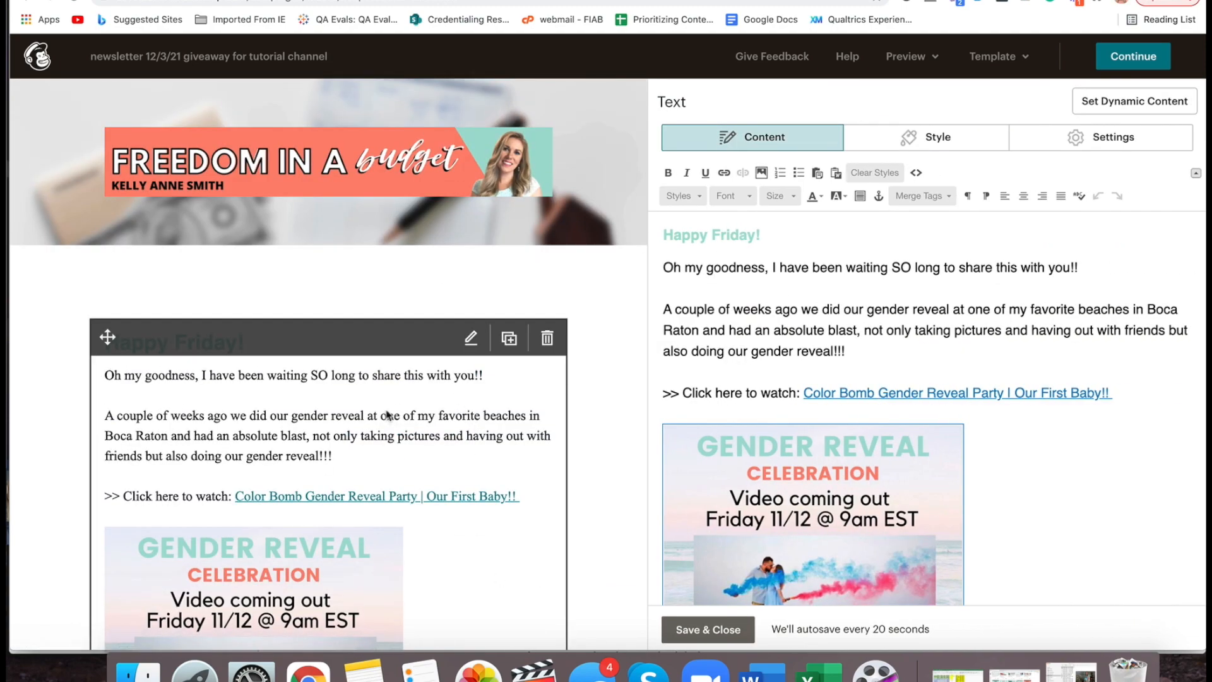
Change the text block's greeting heading to "Happy Friday & December!"
{"action": "scroll", "coordinate": [374, 410], "scroll_direction": "down", "scroll_amount": 3}
{"action": "scroll", "coordinate": [374, 411], "scroll_direction": "up", "scroll_amount": 3}
{"action": "scroll", "coordinate": [374, 410], "scroll_direction": "down", "scroll_amount": 2}
{"action": "scroll", "coordinate": [821, 327], "scroll_direction": "down", "scroll_amount": 10}
{"action": "scroll", "coordinate": [820, 327], "scroll_direction": "up", "scroll_amount": 10}
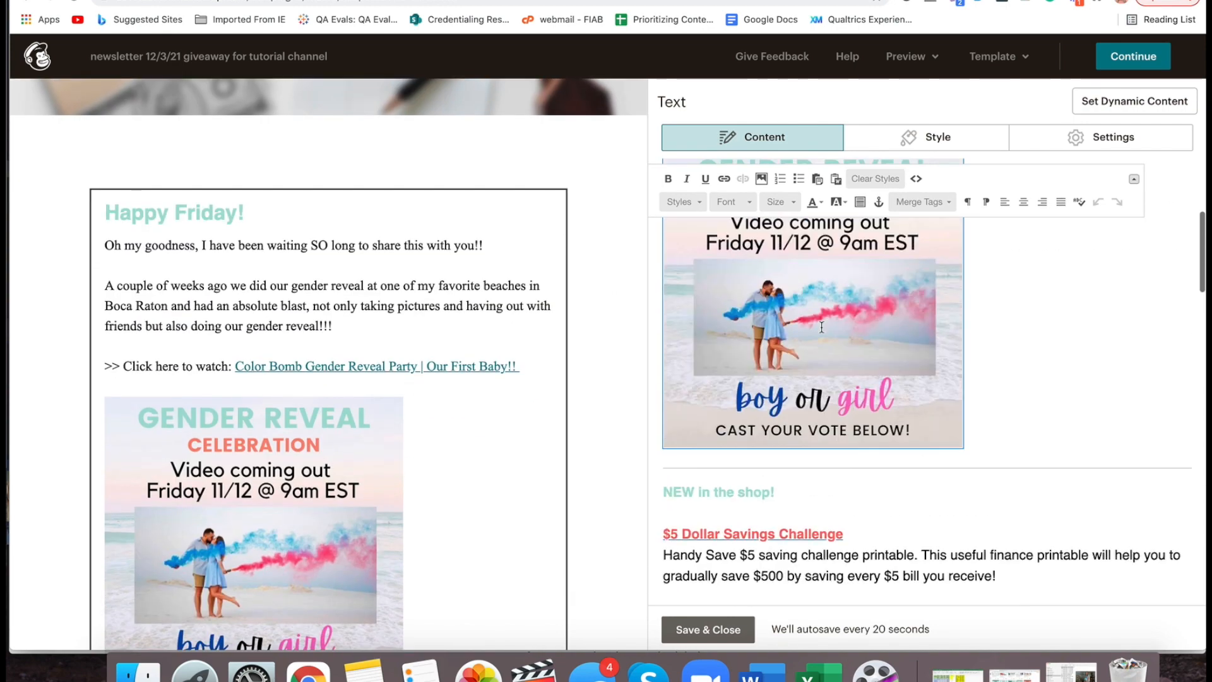
{"action": "left_click", "coordinate": [745, 207]}
{"action": "left_click", "coordinate": [745, 251]}
{"action": "mouse_move", "coordinate": [757, 235]}
{"action": "left_mouse_down"}
{"action": "mouse_move", "coordinate": [721, 231]}
{"action": "mouse_move", "coordinate": [754, 236]}
{"action": "left_mouse_up"}
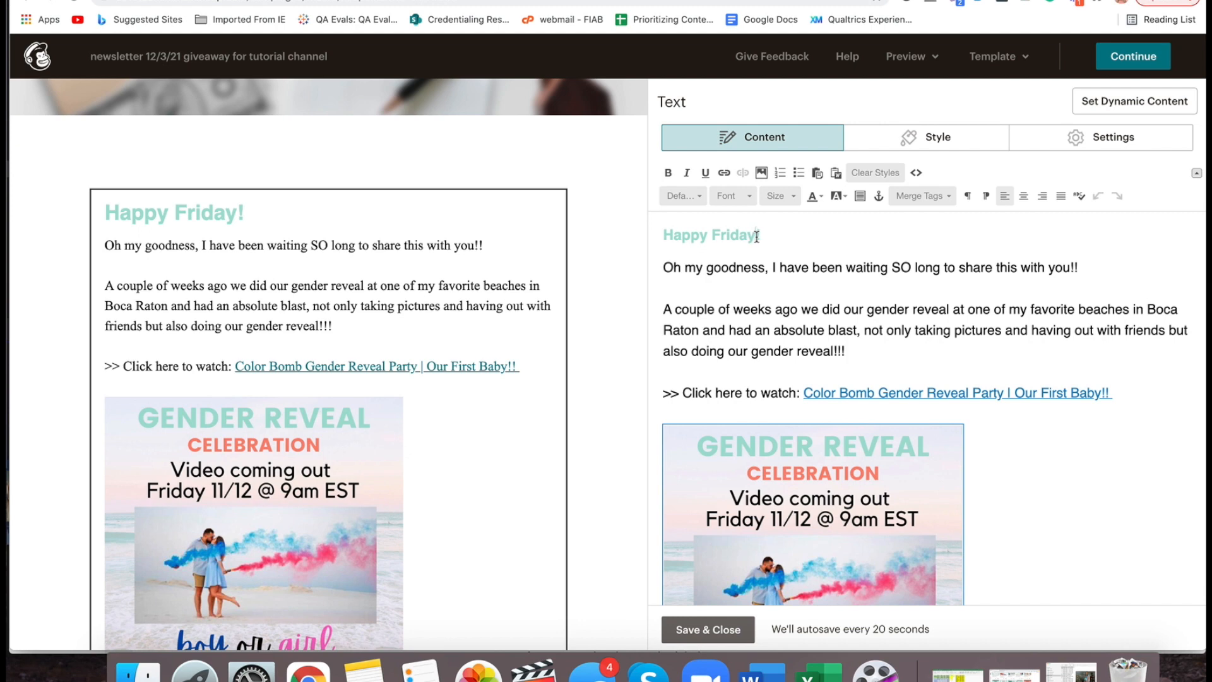
{"action": "type", "text": "& December"}
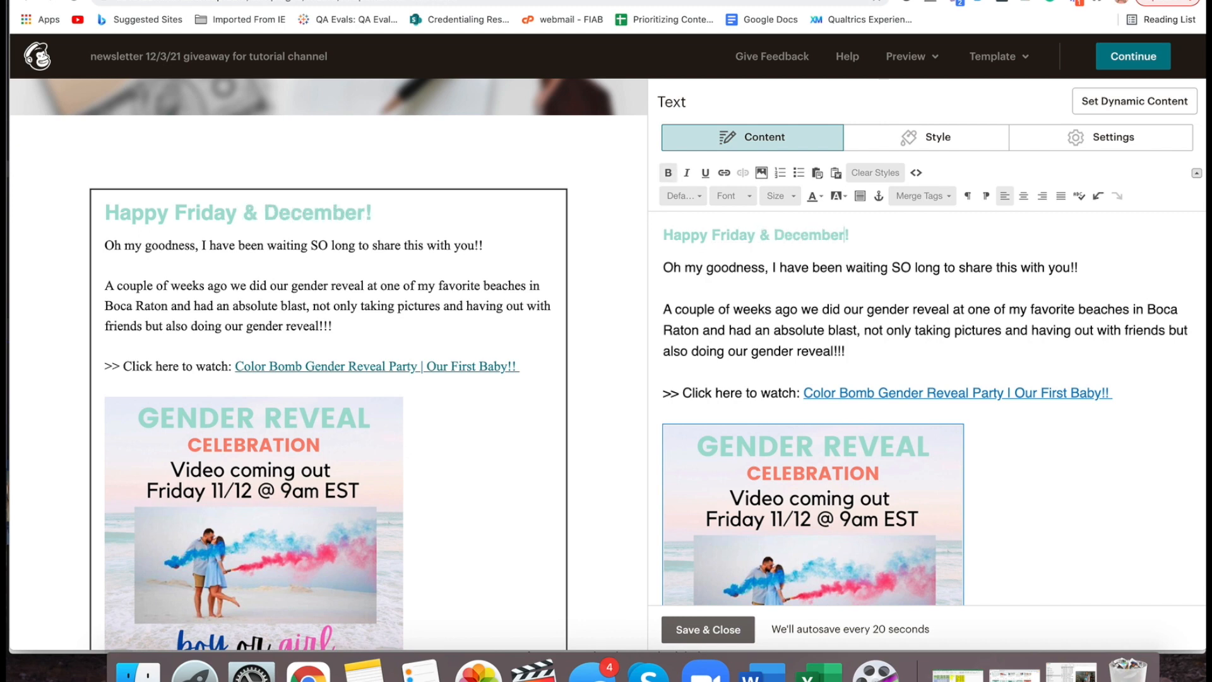
Delete the gender reveal image and the old intro text with its video link beneath the greeting heading
{"action": "scroll", "coordinate": [879, 269], "scroll_direction": "down", "scroll_amount": 3}
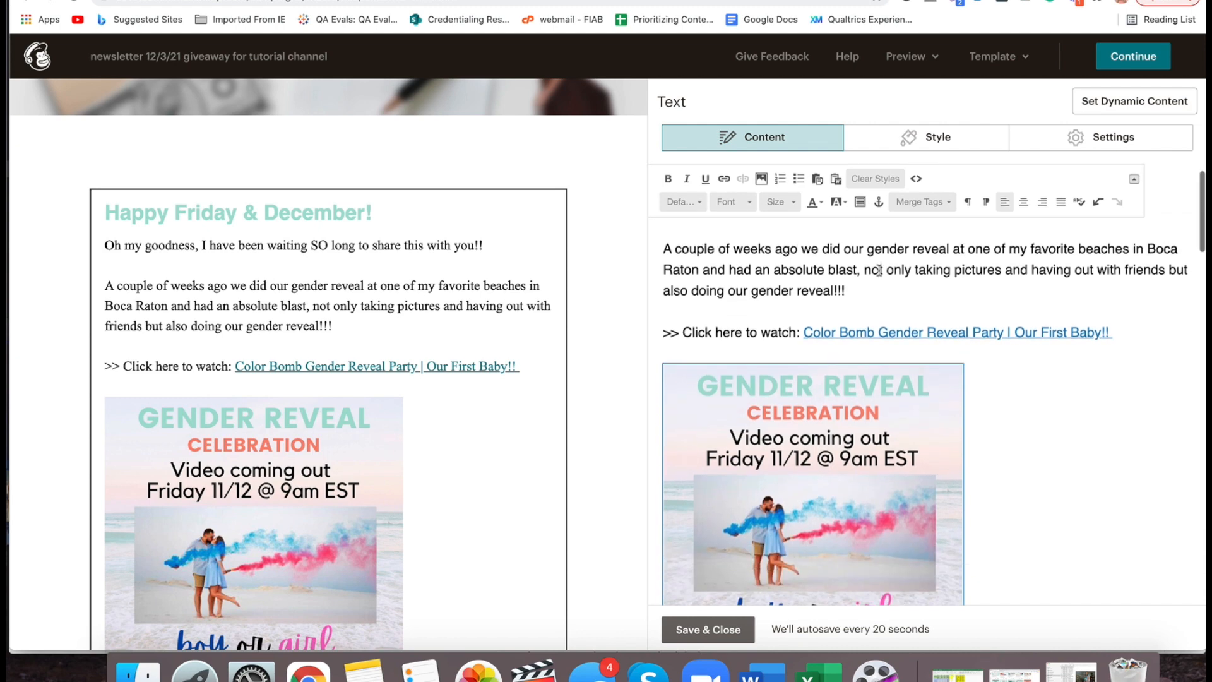
{"action": "scroll", "coordinate": [879, 270], "scroll_direction": "down", "scroll_amount": 2}
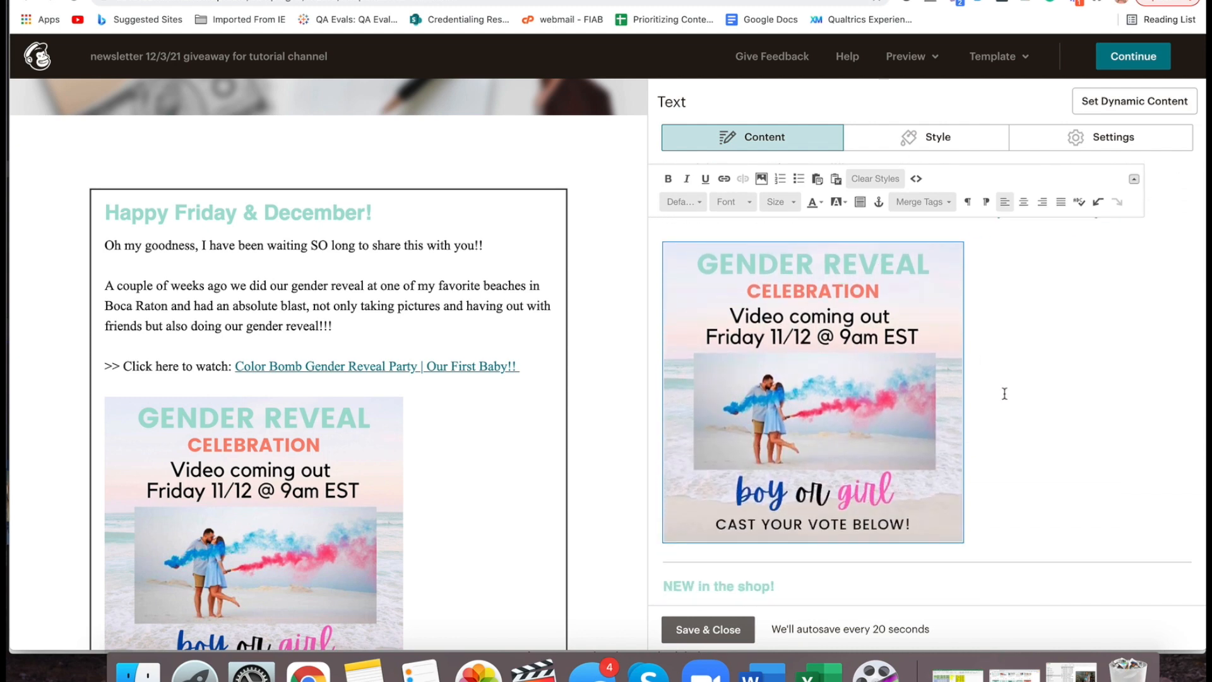
{"action": "left_click", "coordinate": [765, 273]}
{"action": "key", "text": "BackSpace"}
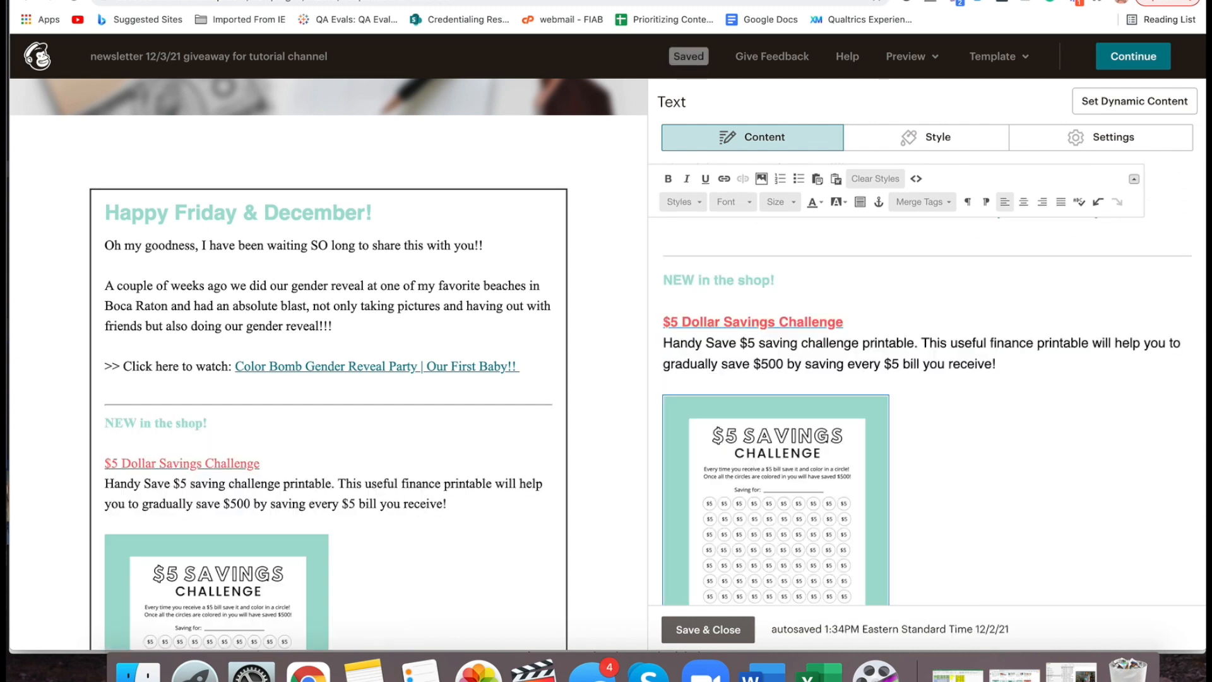
{"action": "left_click_drag", "start_coordinate": [723, 408], "coordinate": [673, 270]}
{"action": "key", "text": "BackSpace"}
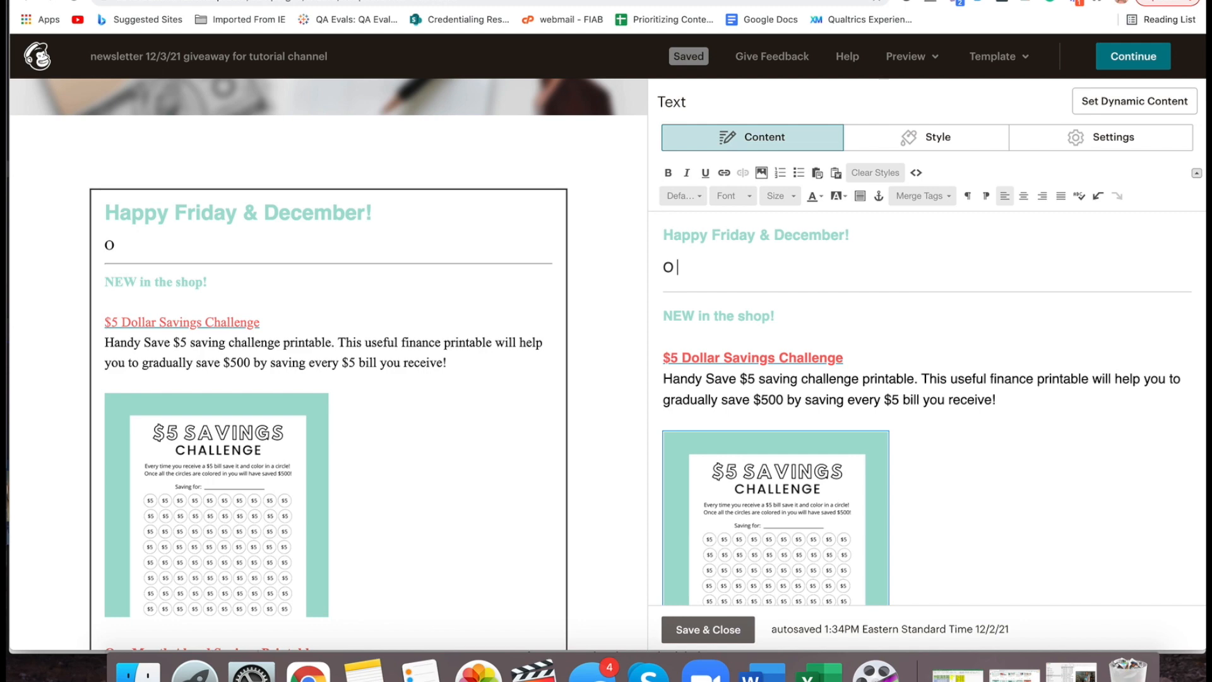
Start the intro sentence beneath the greeting heading with "In the spirit of the holidays I am hosting a"
{"action": "type", "text": "In "}
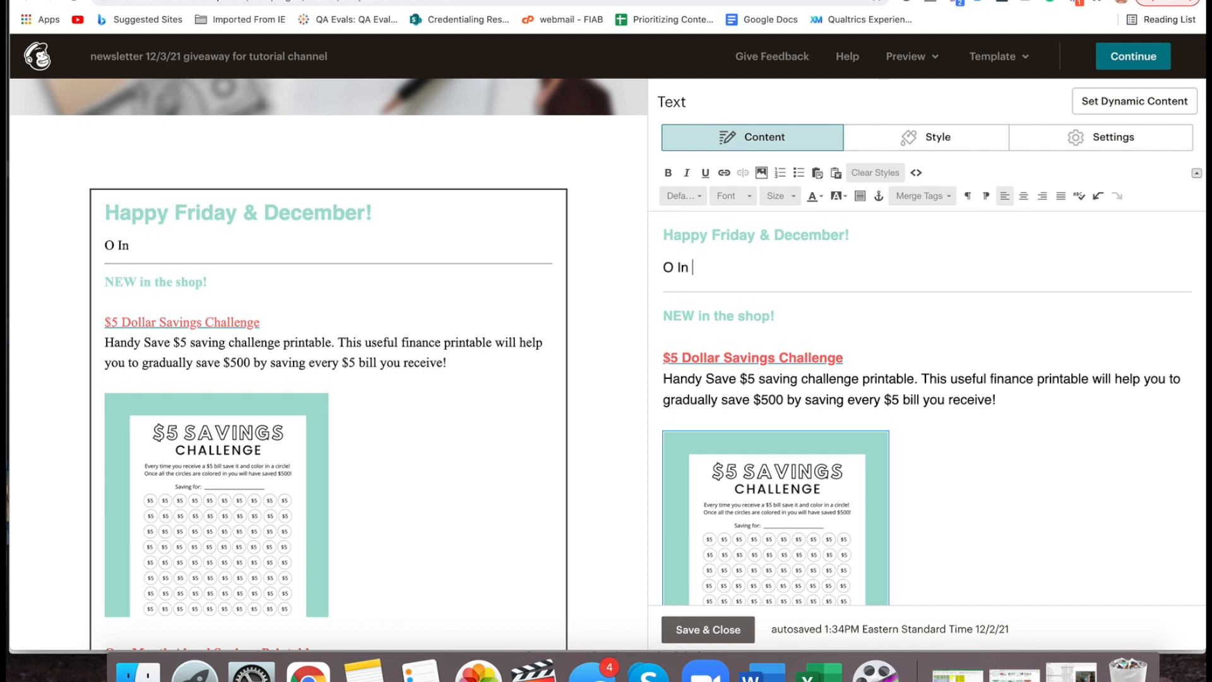
{"action": "type", "text": "the spirit "}
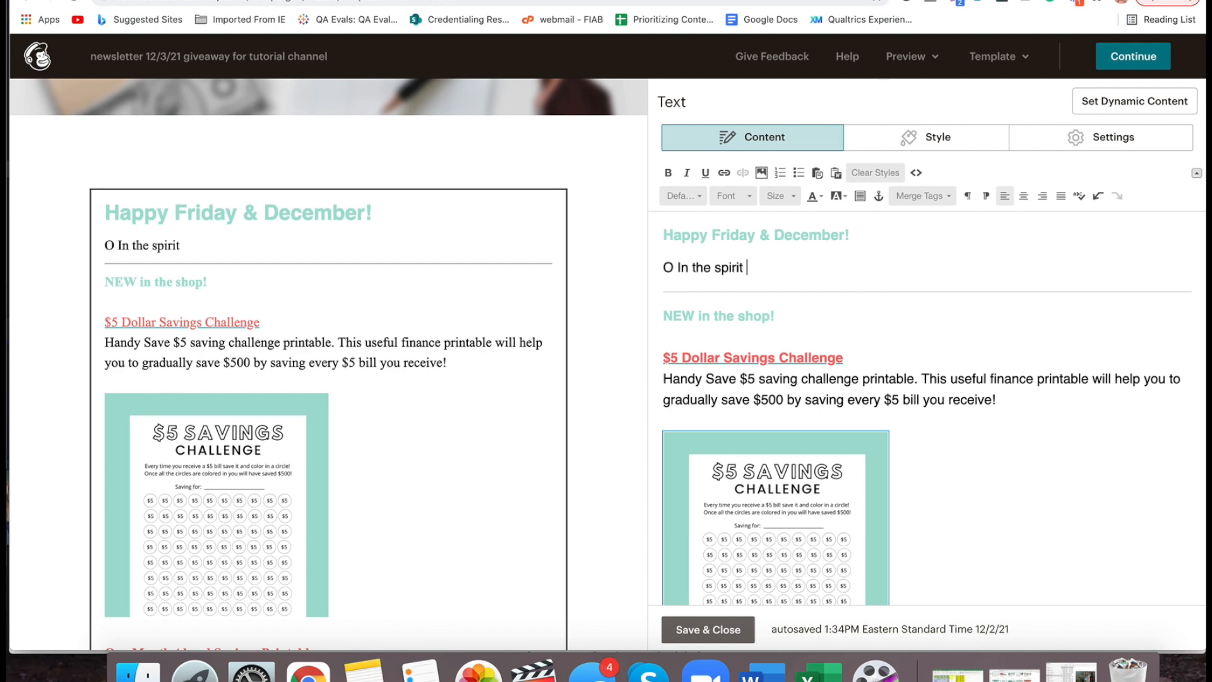
{"action": "type", "text": "of the holida"}
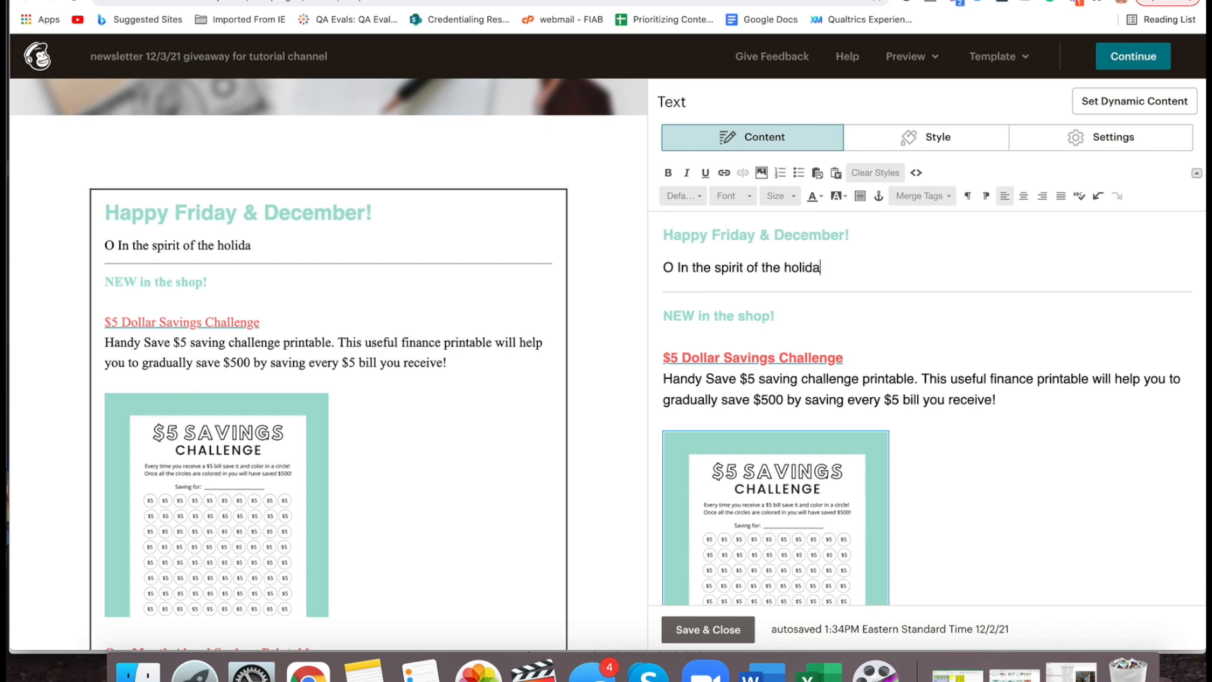
{"action": "type", "text": "ys I am hop"}
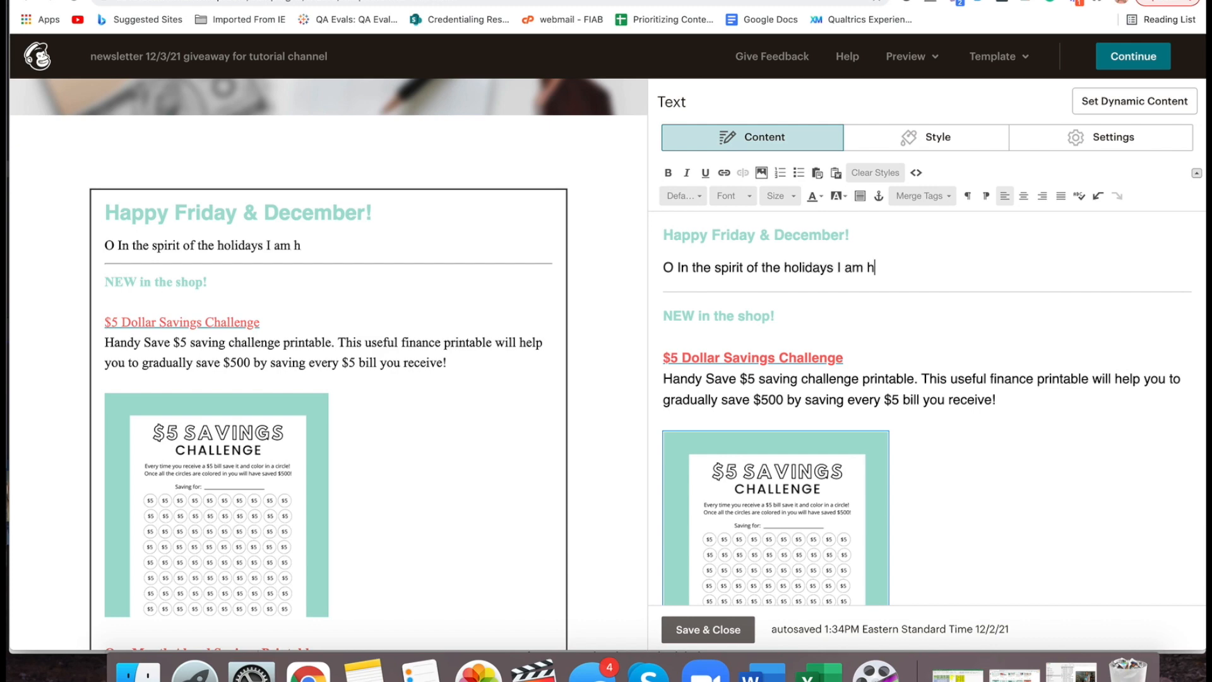
{"action": "key", "text": "BackSpace"}
{"action": "type", "text": "sting a"}
{"action": "key", "text": "BackSpace"}
{"action": "key", "text": "BackSpace"}
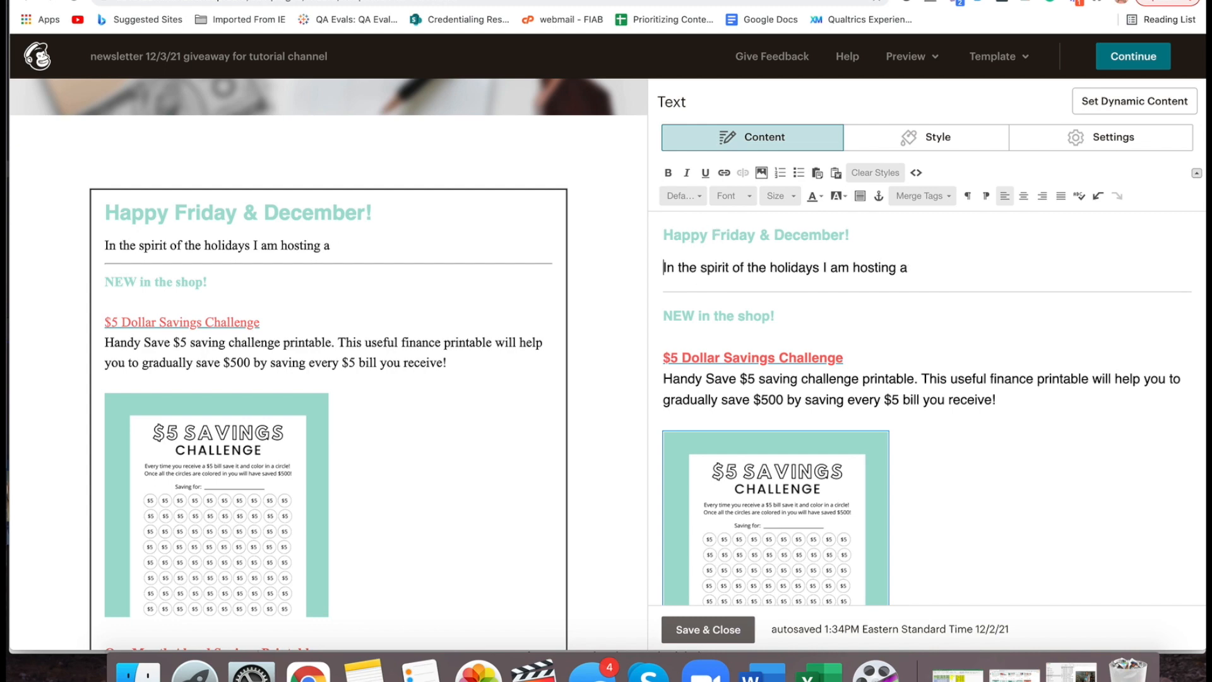
Complete the intro sentence with "GIVEAWAY to FOUR winners - $25 Amazon Gift Cards!" and begin a new paragraph with "As you know"
{"action": "left_click", "coordinate": [926, 270]}
{"action": "type", "text": "GIVEAWAY!! "}
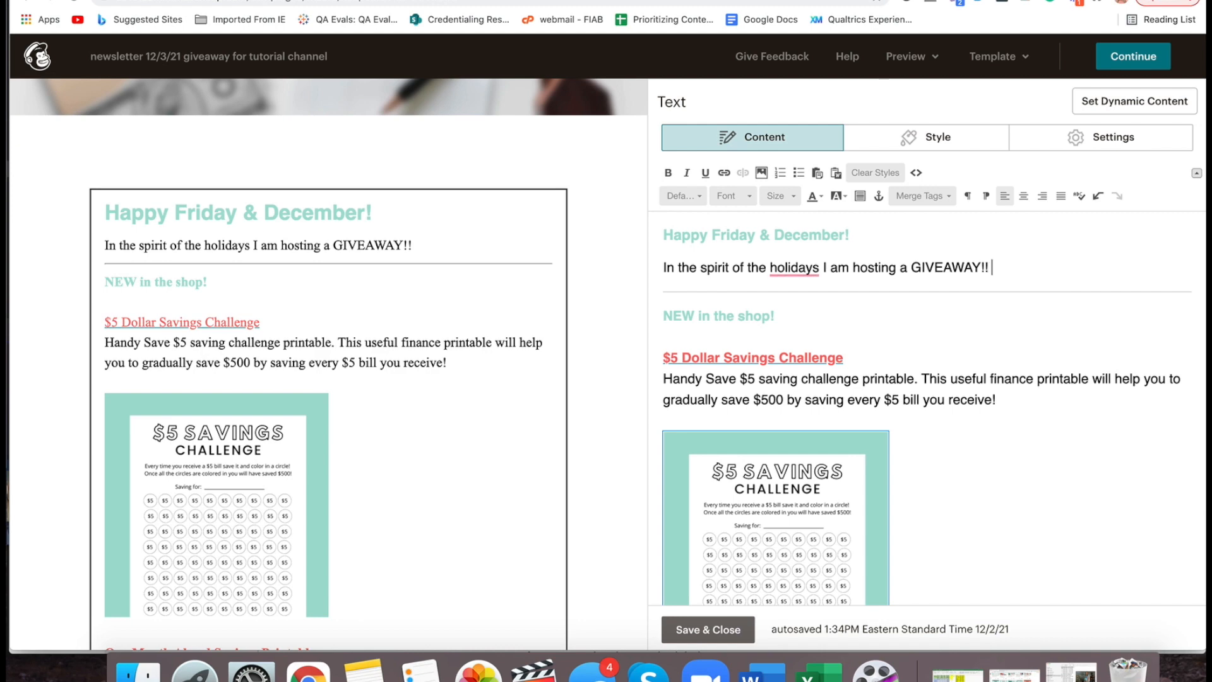
{"action": "type", "text": "OF"}
{"action": "key", "text": "BackSpace"}
{"action": "key", "text": "BackSpace"}
{"action": "key", "text": "BackSpace"}
{"action": "key", "text": "BackSpace"}
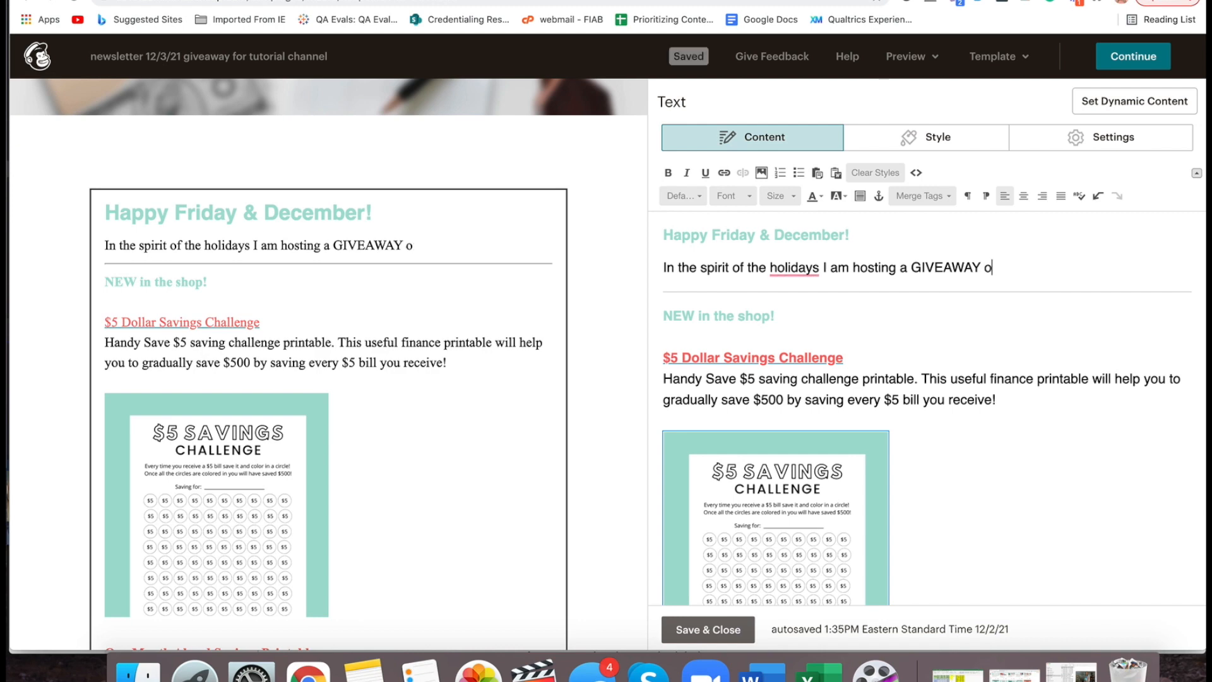
{"action": "type", "text": "to "}
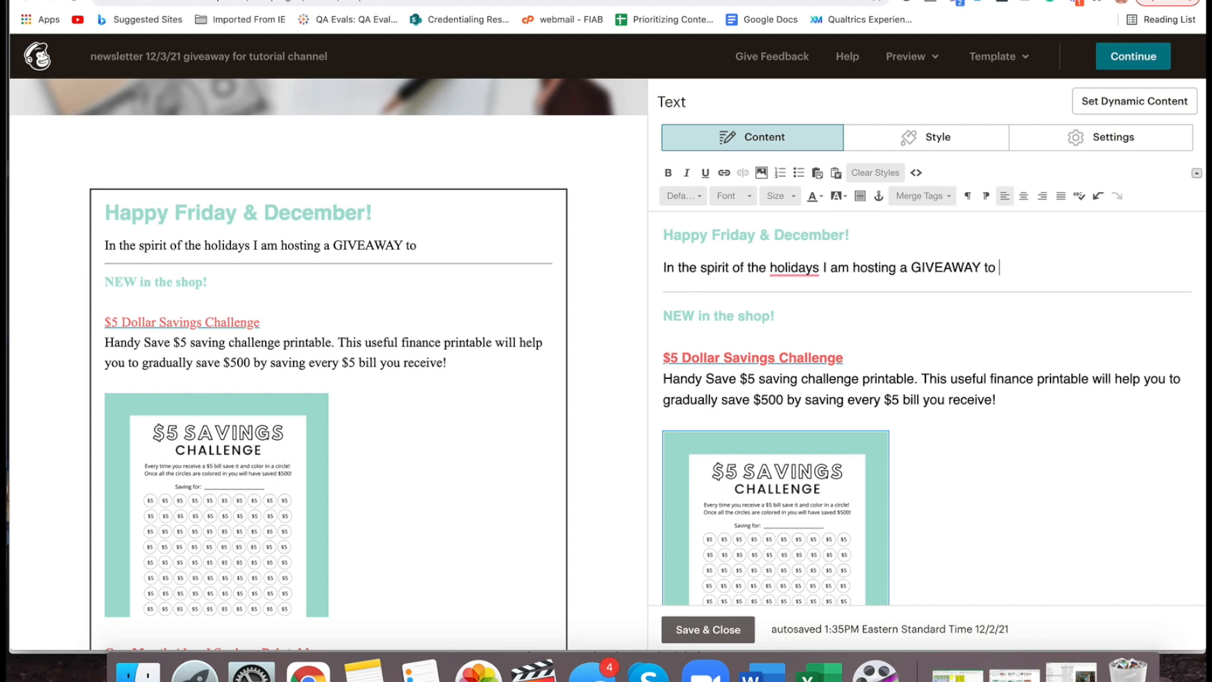
{"action": "type", "text": "FOUR winners "}
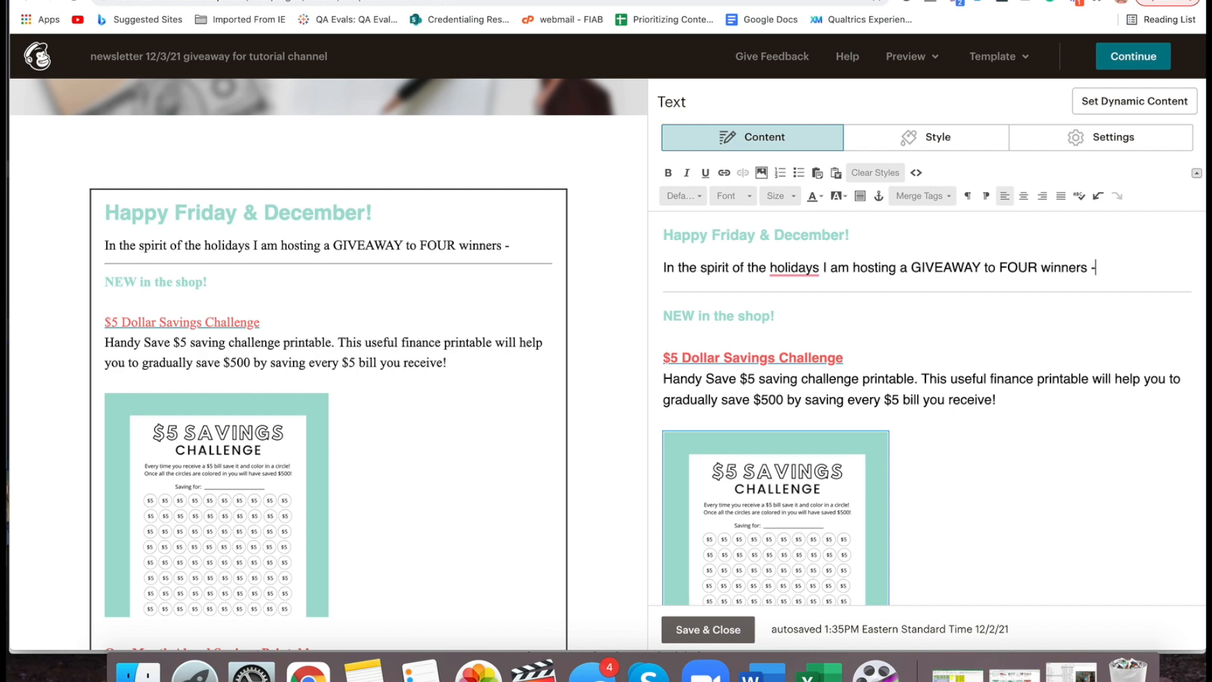
{"action": "type", "text": "- $25 Amazon"}
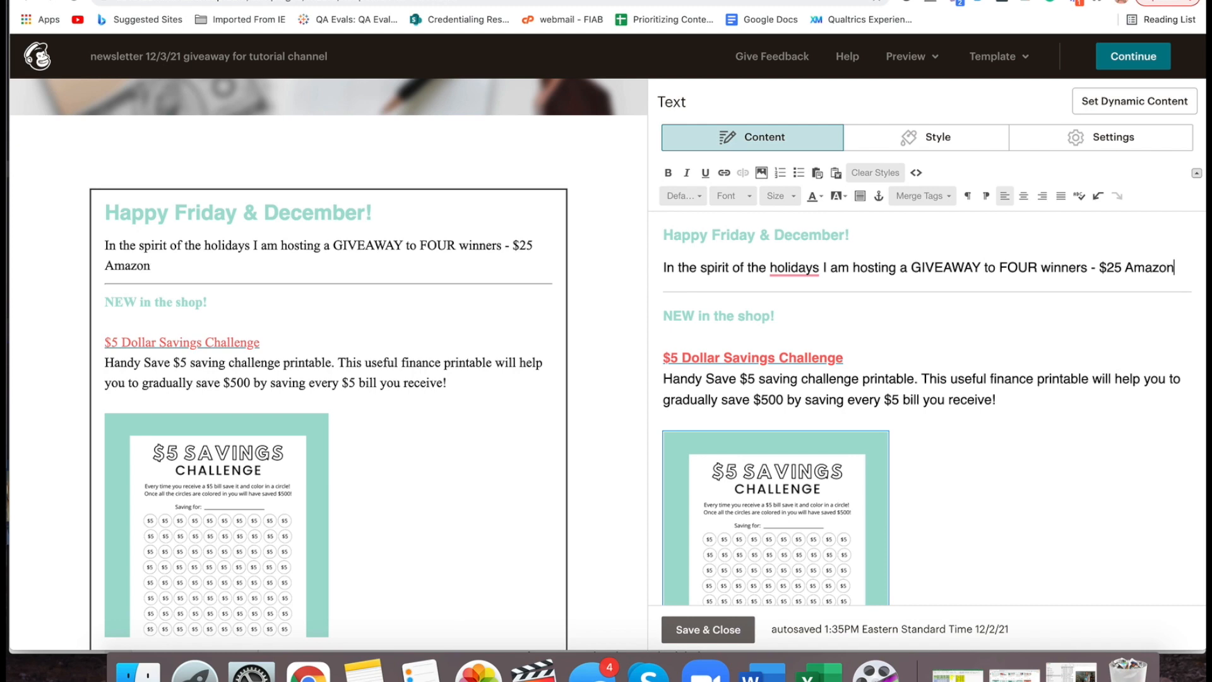
{"action": "type", "text": " Gift Cards"}
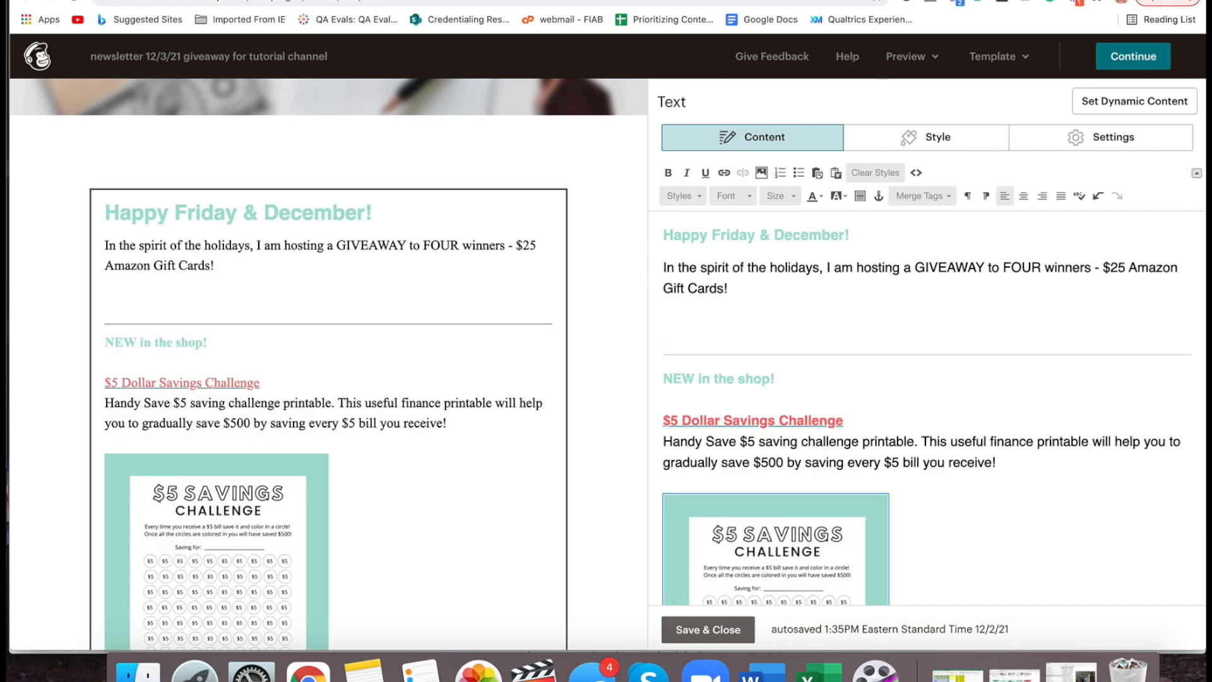
{"action": "type", "text": "As you know "}
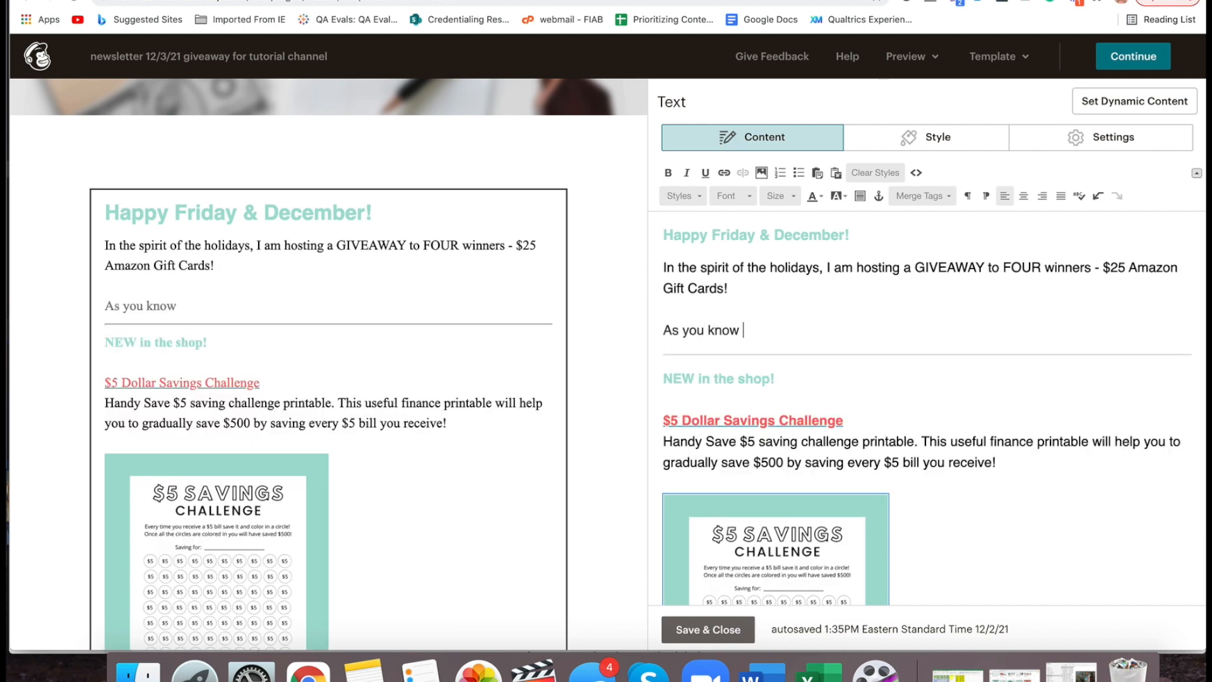
{"action": "type", "text": "I am building my"}
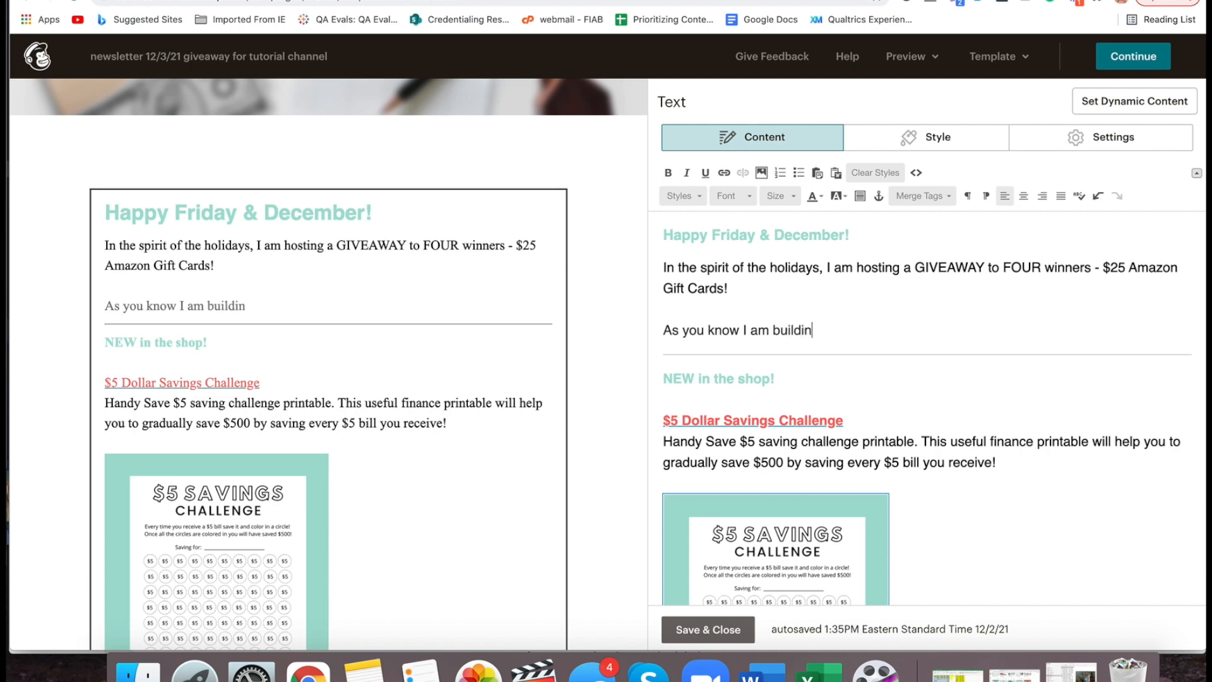
{"action": "key", "text": "BackSpace"}
{"action": "key", "text": "BackSpace"}
{"action": "key", "text": "BackSpace"}
{"action": "key", "text": "BackSpace"}
{"action": "key", "text": "BackSpace"}
{"action": "key", "text": "BackSpace"}
{"action": "key", "text": "BackSpace"}
{"action": "key", "text": "BackSpace"}
{"action": "key", "text": "BackSpace"}
{"action": "key", "text": "BackSpace"}
{"action": "key", "text": "BackSpace"}
{"action": "key", "text": "BackSpace"}
{"action": "key", "text": "BackSpace"}
{"action": "key", "text": "BackSpace"}
{"action": "key", "text": "BackSpace"}
{"action": "key", "text": "BackSpace"}
{"action": "key", "text": "BackSpace"}
{"action": "key", "text": "BackSpace"}
{"action": "key", "text": "BackSpace"}
{"action": "key", "text": "BackSpace"}
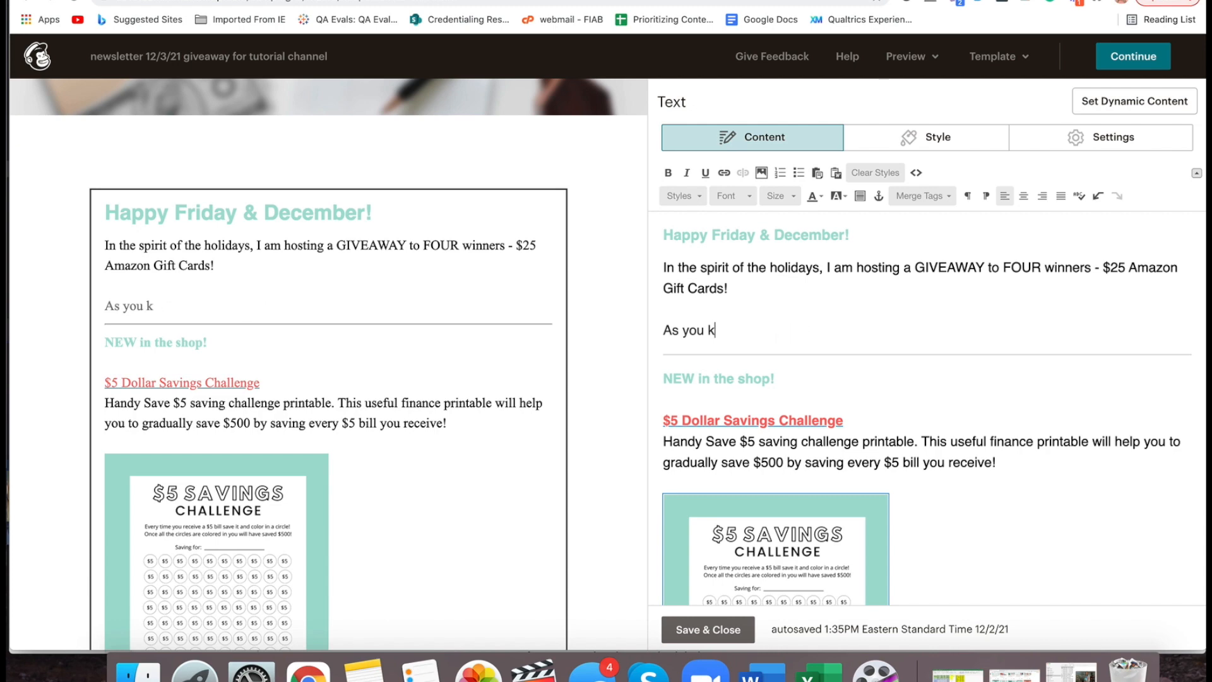
Continue the second paragraph so it reads "As you know I am working hard behind the scenes on my second YouTube channel"
{"action": "type", "text": "now I a"}
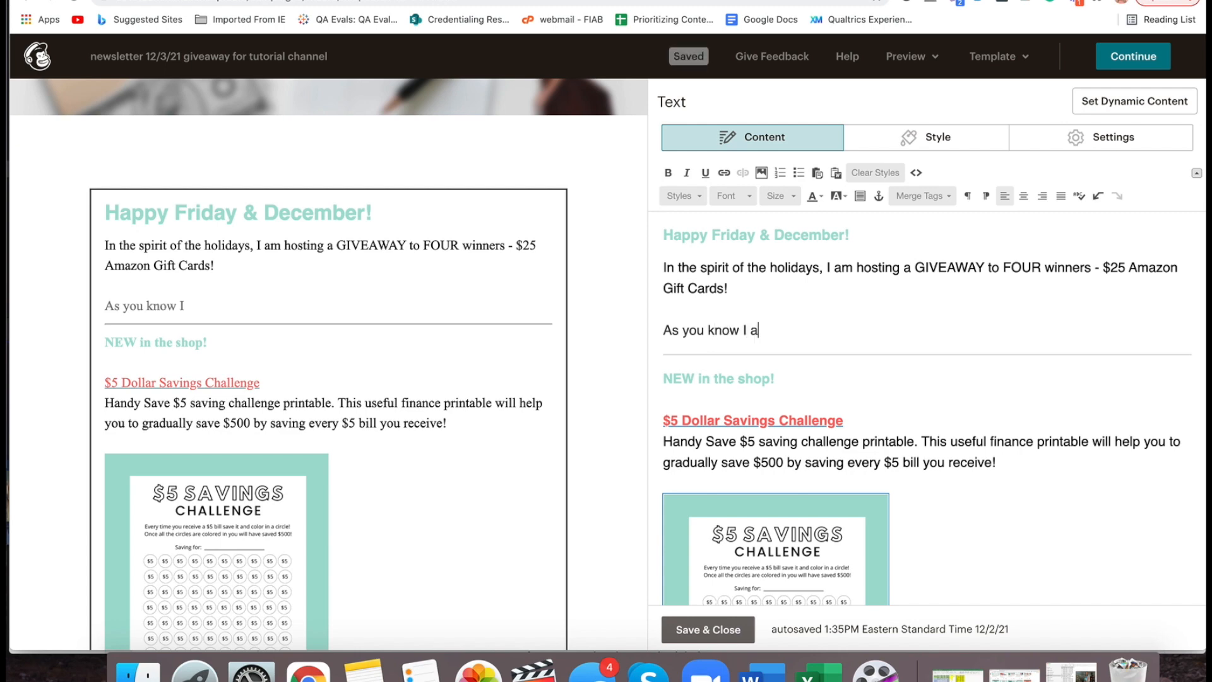
{"action": "type", "text": "m working har"}
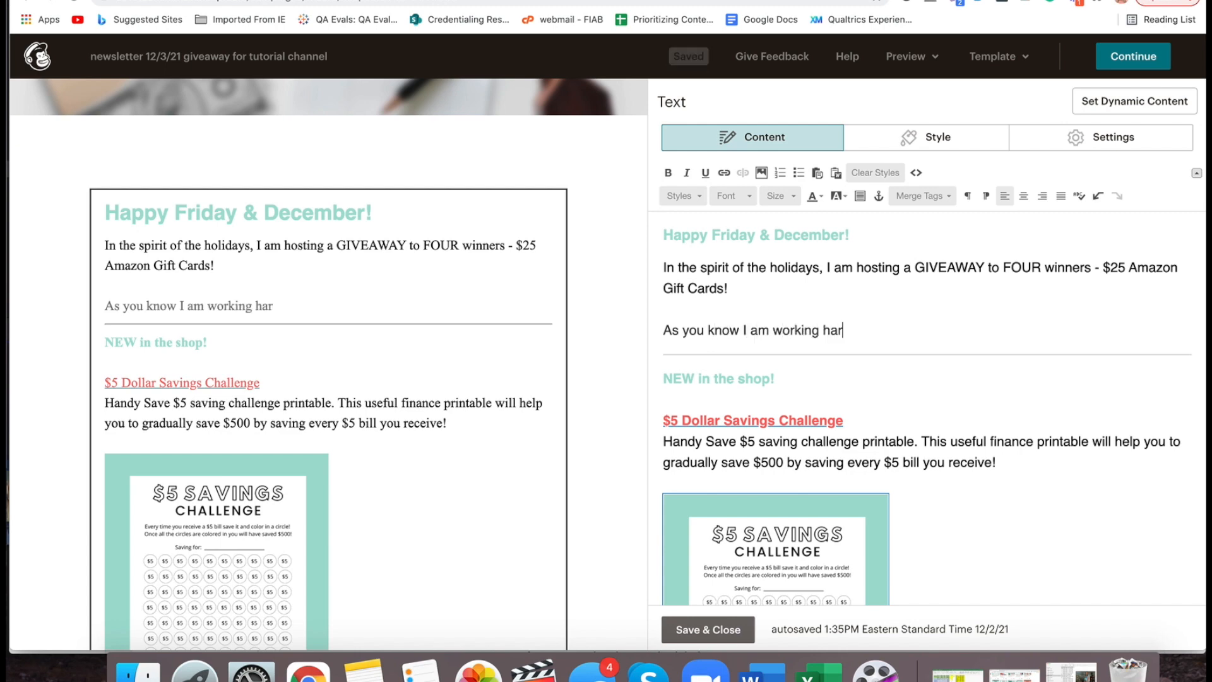
{"action": "type", "text": "d behind the scenes "}
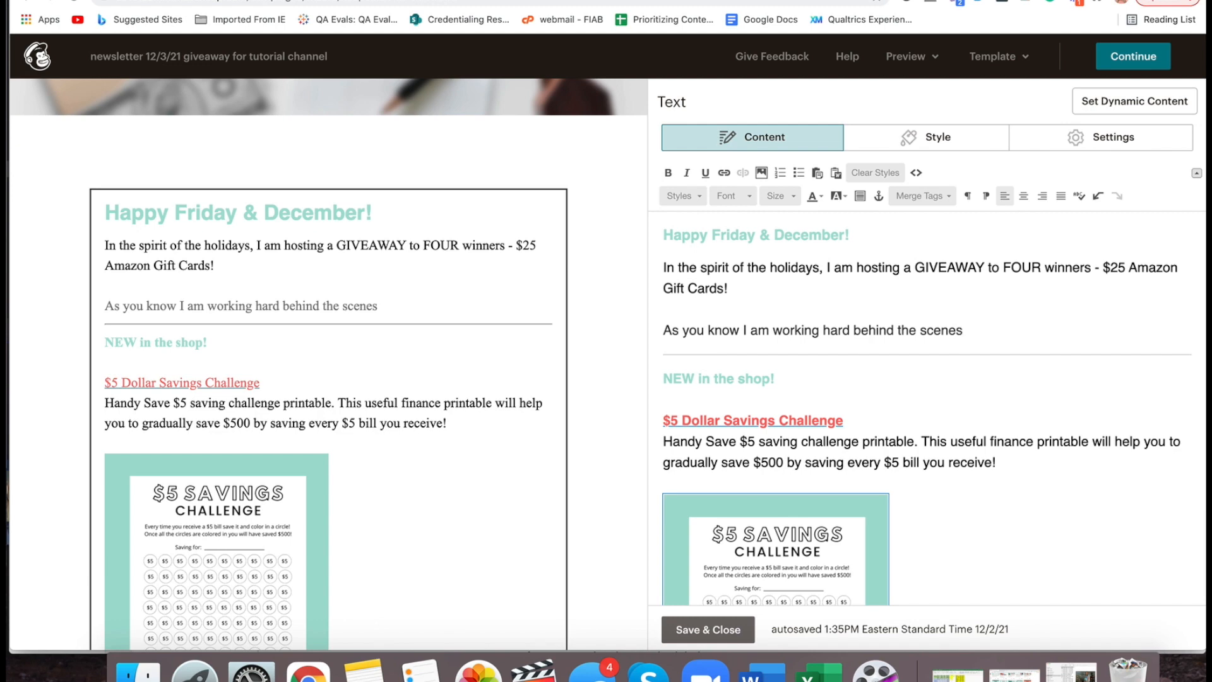
{"action": "type", "text": "on my second YouTube channel"}
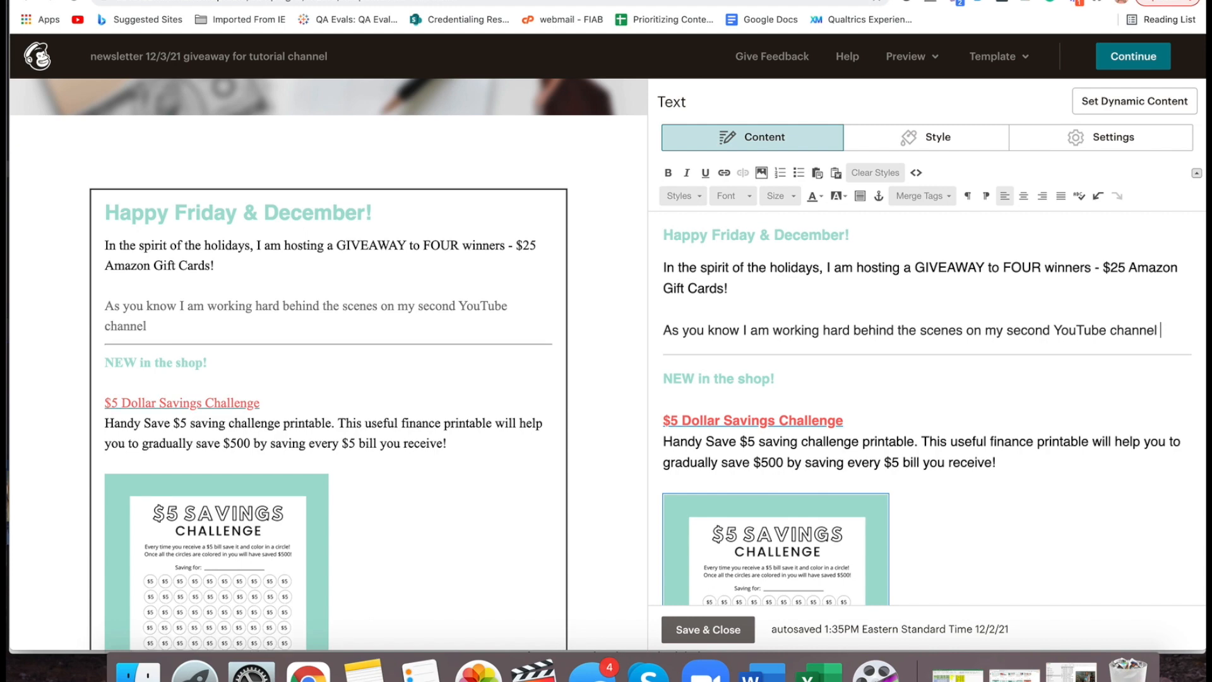
Add a comma and the channel name, "Tutorials for Entrepreneurs with" plus the host's full name and an exclamation mark, correcting the spelling of "Entrepreneurs"
{"action": "key", "text": "BackSpace"}
{"action": "key", "text": "BackSpace"}
{"action": "type", "text": ","}
{"action": "type", "text": "torial"}
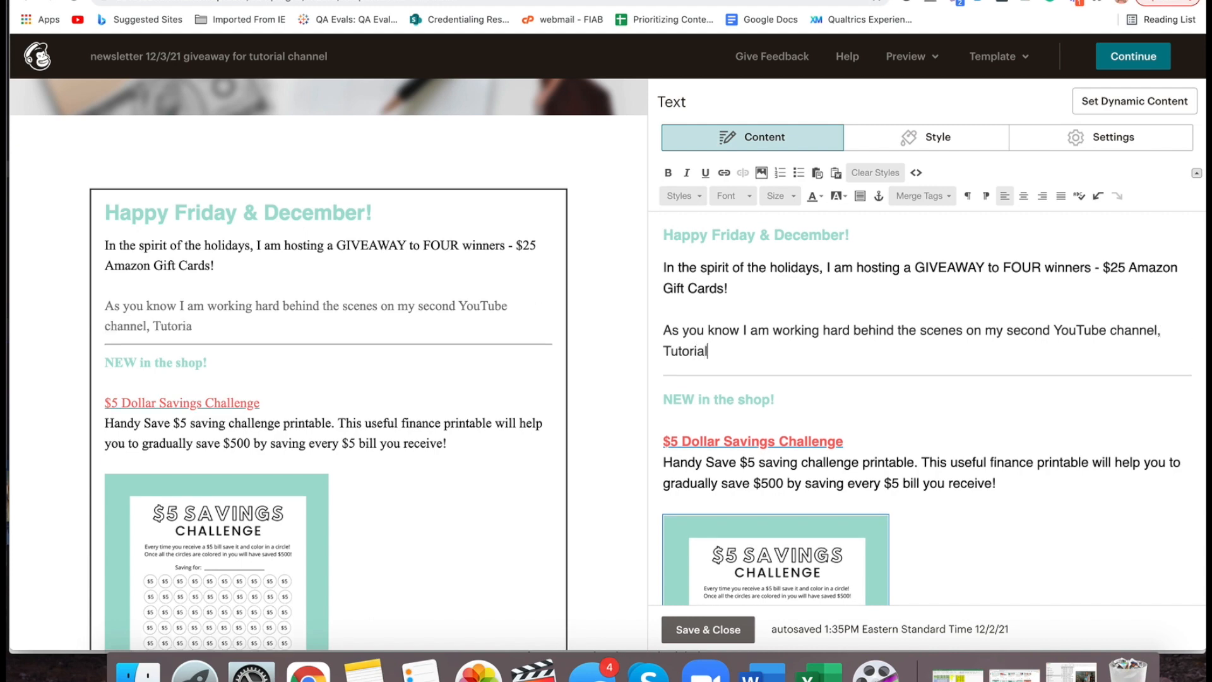
{"action": "type", "text": "s for Entrepurens"}
{"action": "key", "text": "BackSpace"}
{"action": "key", "text": "BackSpace"}
{"action": "key", "text": "BackSpace"}
{"action": "key", "text": "BackSpace"}
{"action": "type", "text": "ers"}
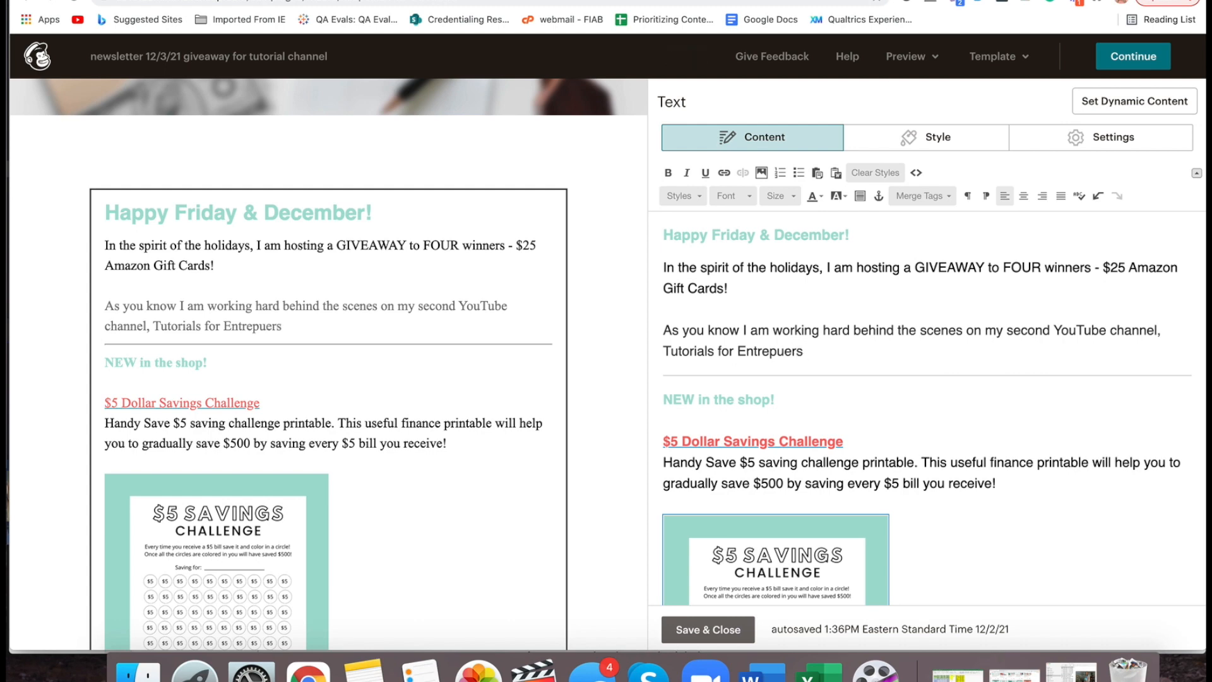
{"action": "key", "text": "BackSpace"}
{"action": "key", "text": "BackSpace"}
{"action": "key", "text": "BackSpace"}
{"action": "key", "text": "BackSpace"}
{"action": "type", "text": "renuers with Kelly Anne Smit"}
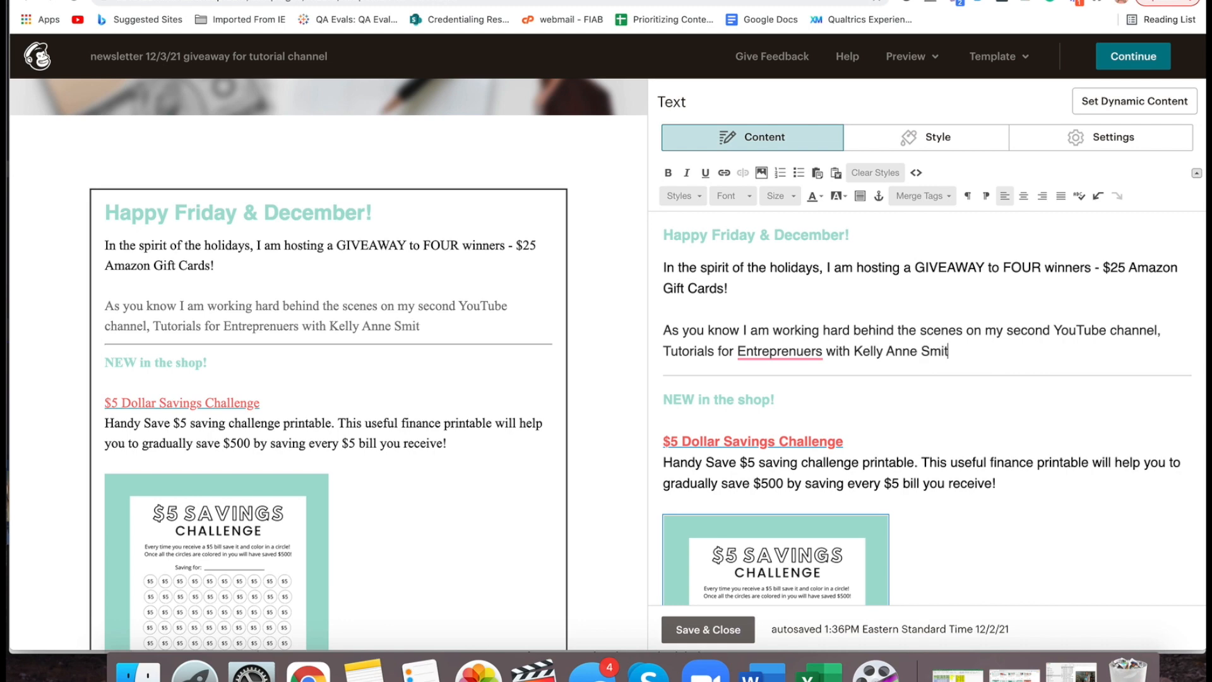
{"action": "type", "text": "h!"}
{"action": "left_click", "coordinate": [789, 351]}
{"action": "left_click", "coordinate": [767, 379]}
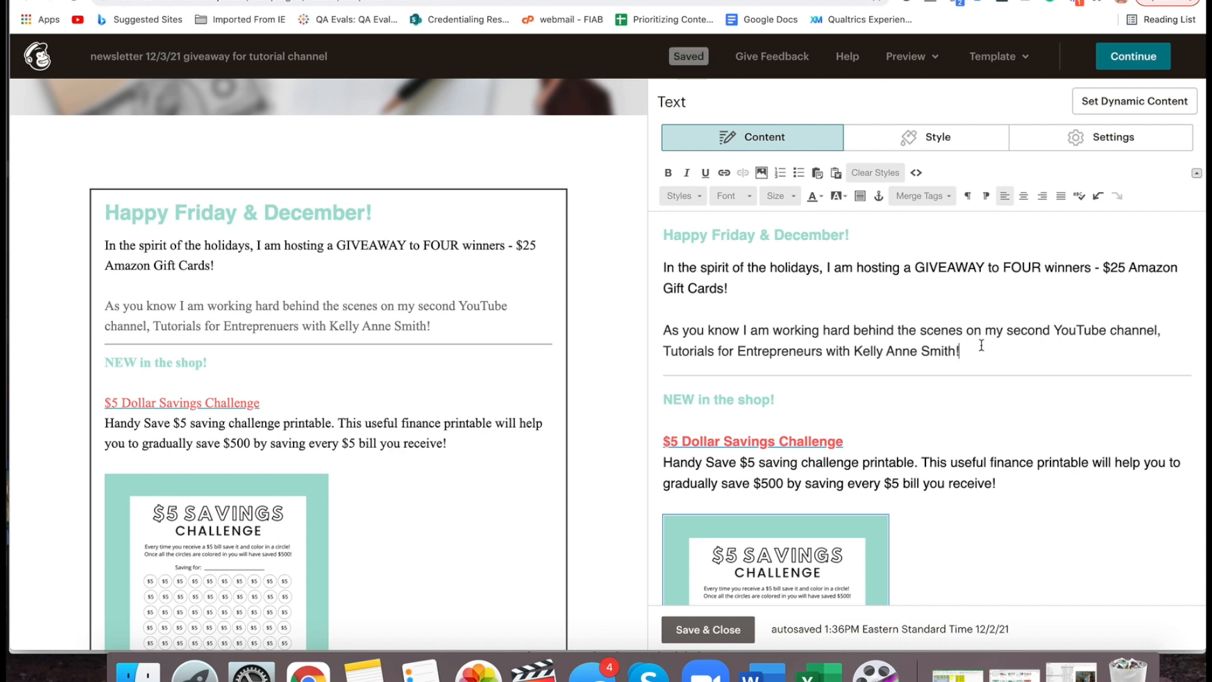
Add "My goal is to have this channel monetized by the time the baby comes in" after the channel name
{"action": "type", "text": "My "}
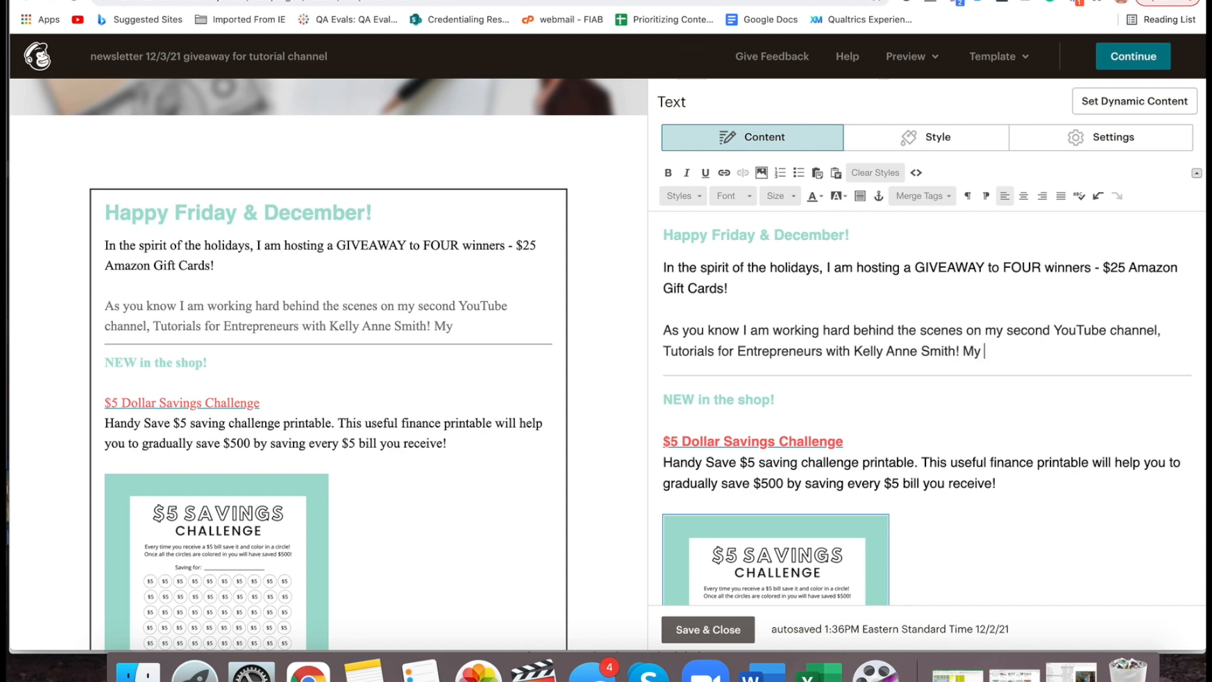
{"action": "type", "text": "goal is to have this chann"}
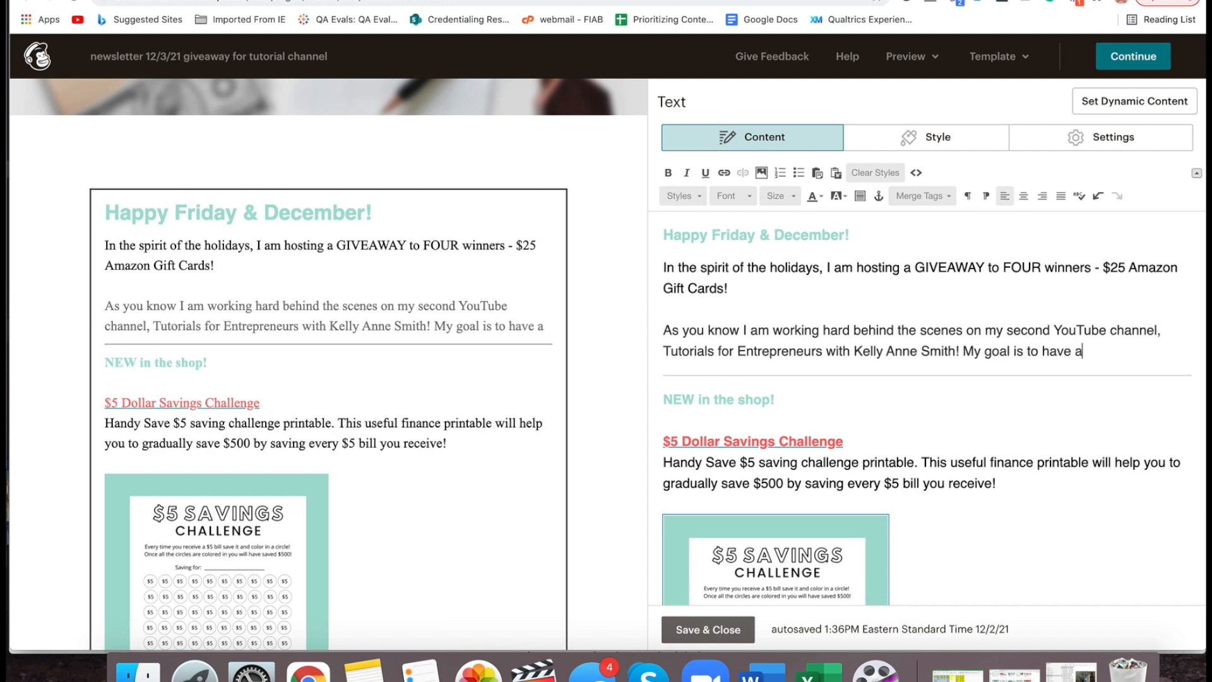
{"action": "type", "text": "el monetized "}
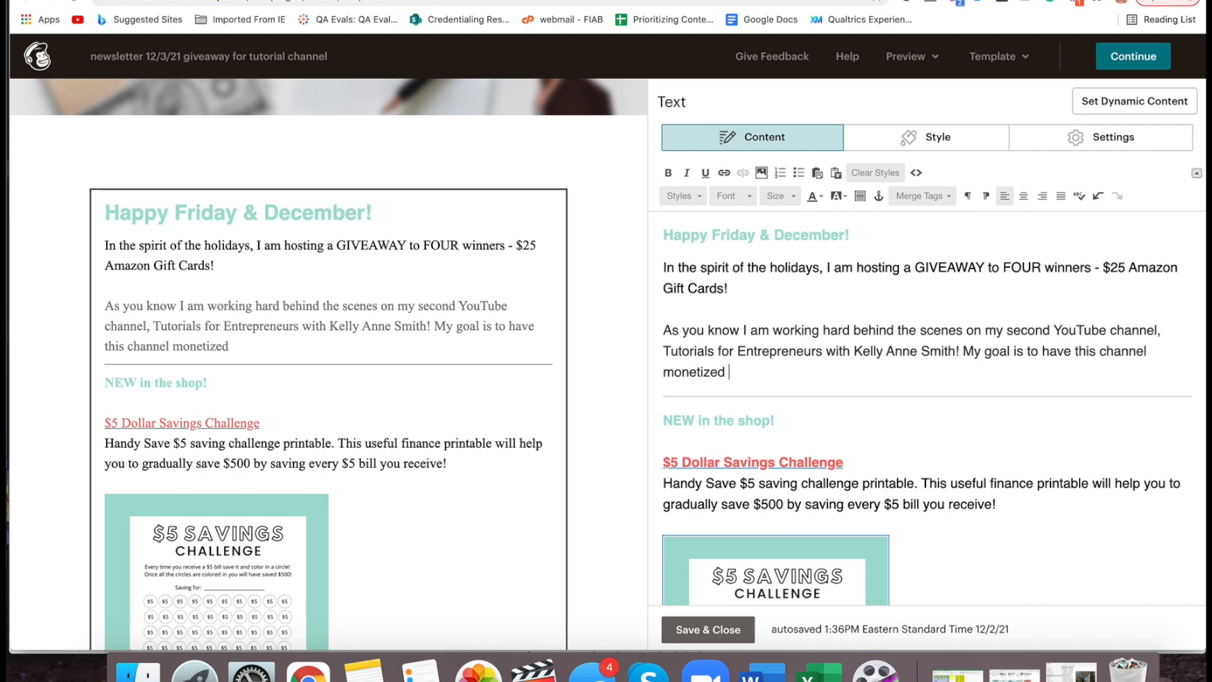
{"action": "type", "text": "by the time "}
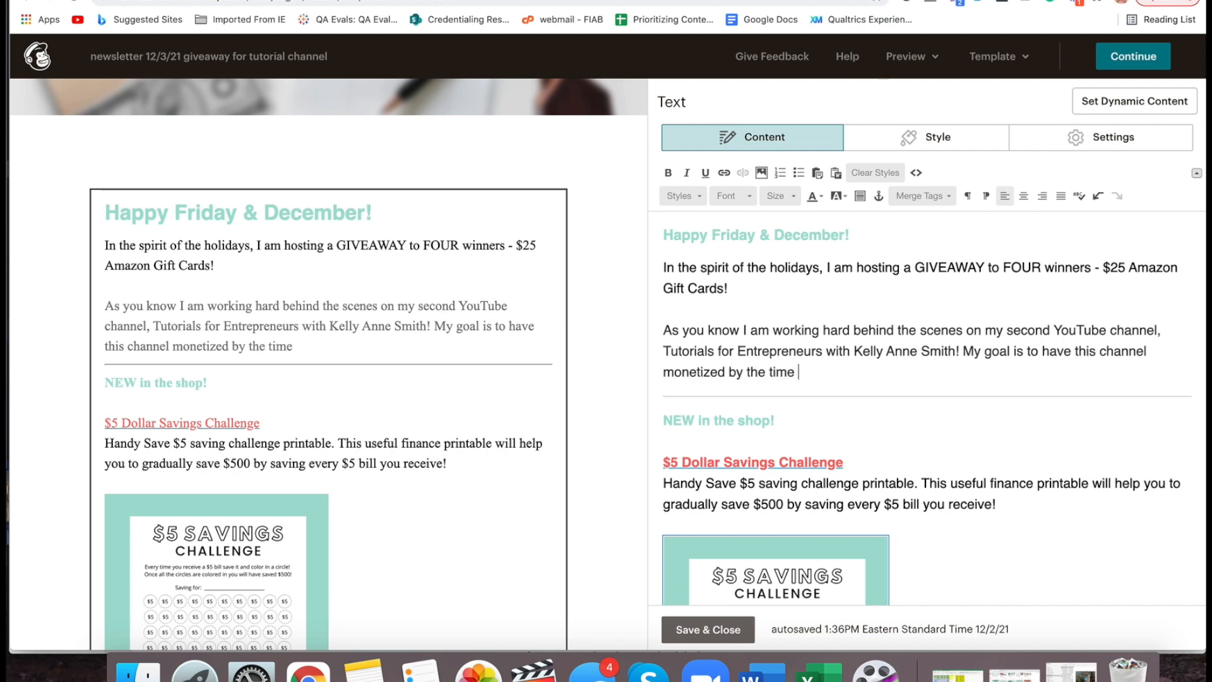
{"action": "type", "text": "the baby comes"}
{"action": "key", "text": "BackSpace"}
{"action": "key", "text": "BackSpace"}
{"action": "key", "text": "BackSpace"}
{"action": "key", "text": "BackSpace"}
{"action": "key", "text": "BackSpace"}
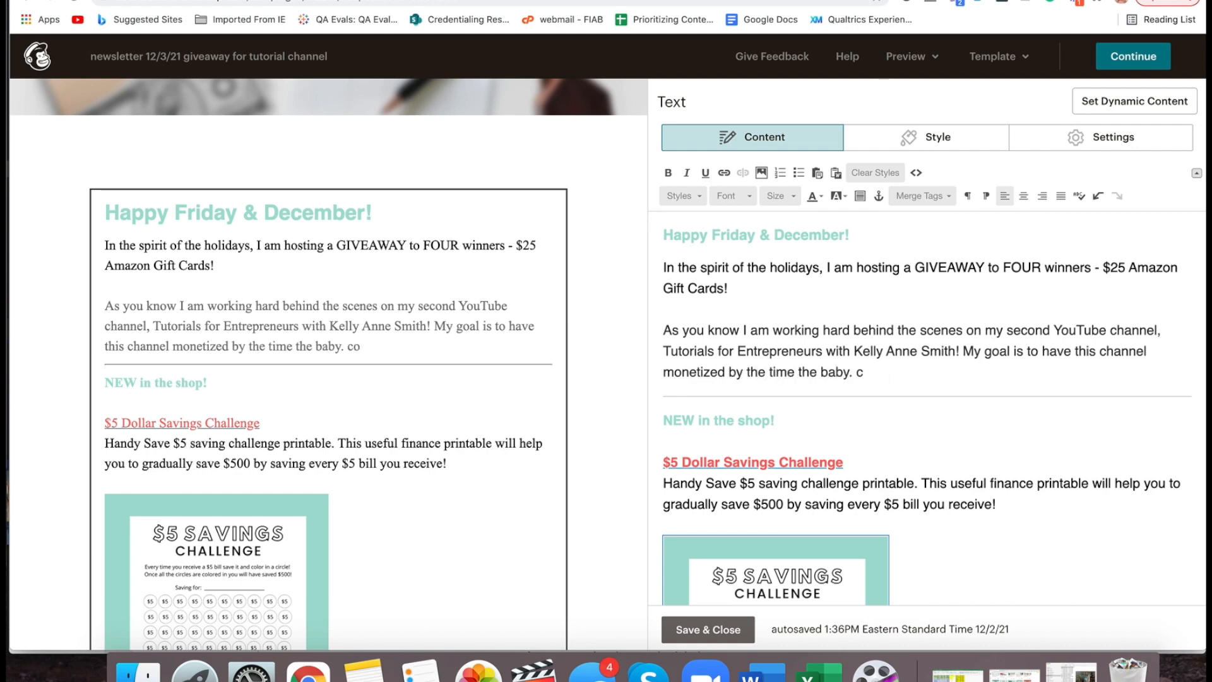
{"action": "type", "text": "comes in mar"}
{"action": "key", "text": "BackSpace"}
{"action": "key", "text": "BackSpace"}
{"action": "key", "text": "BackSpace"}
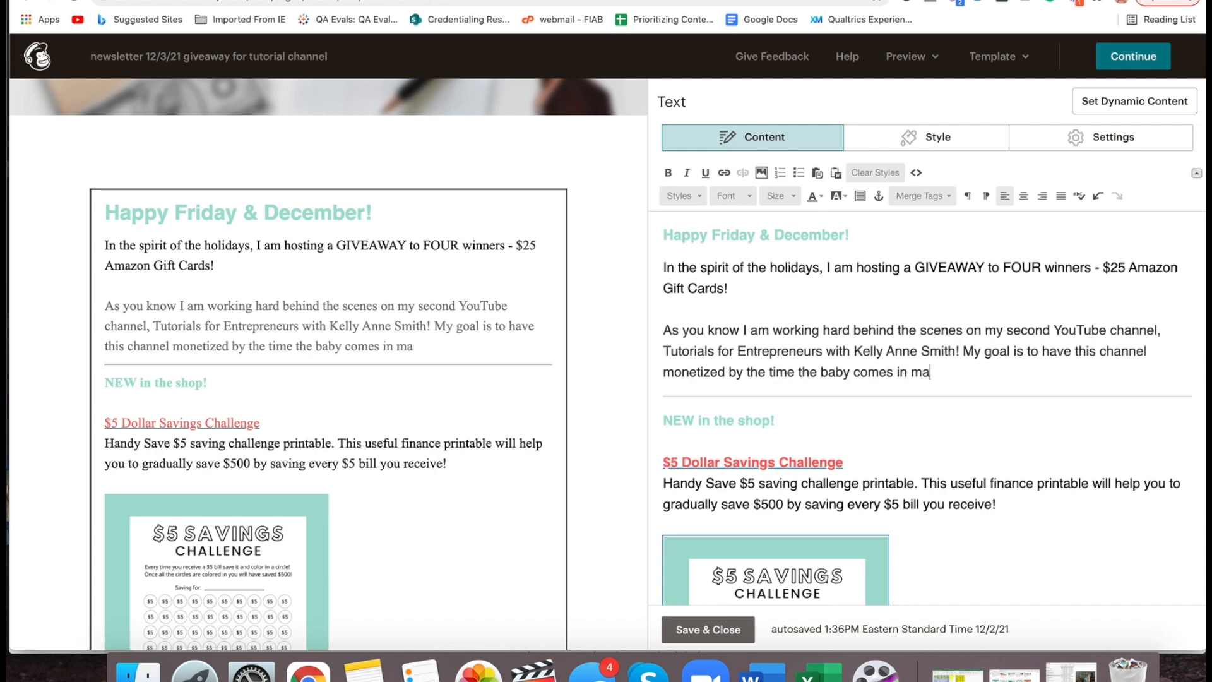
Complete the goal sentence with "March which means I have a way to go to hit 1,000 subscribers and 4,000 hours of watch time."
{"action": "type", "text": "March which m"}
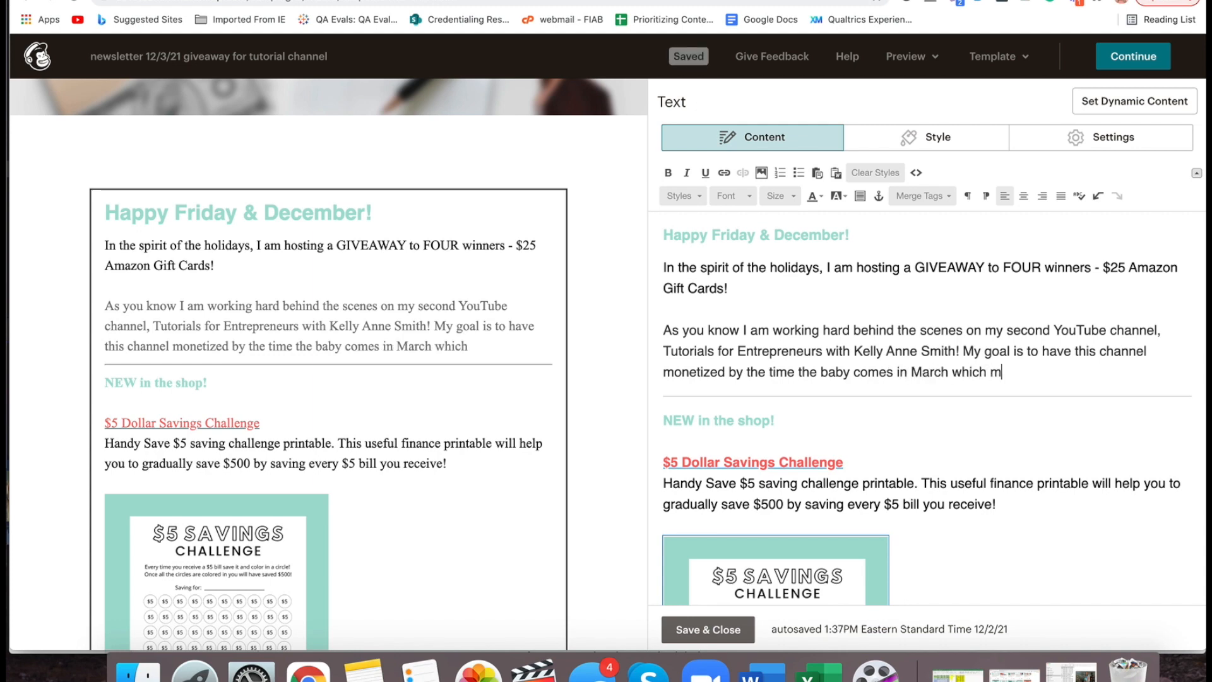
{"action": "type", "text": "eans I have a wa"}
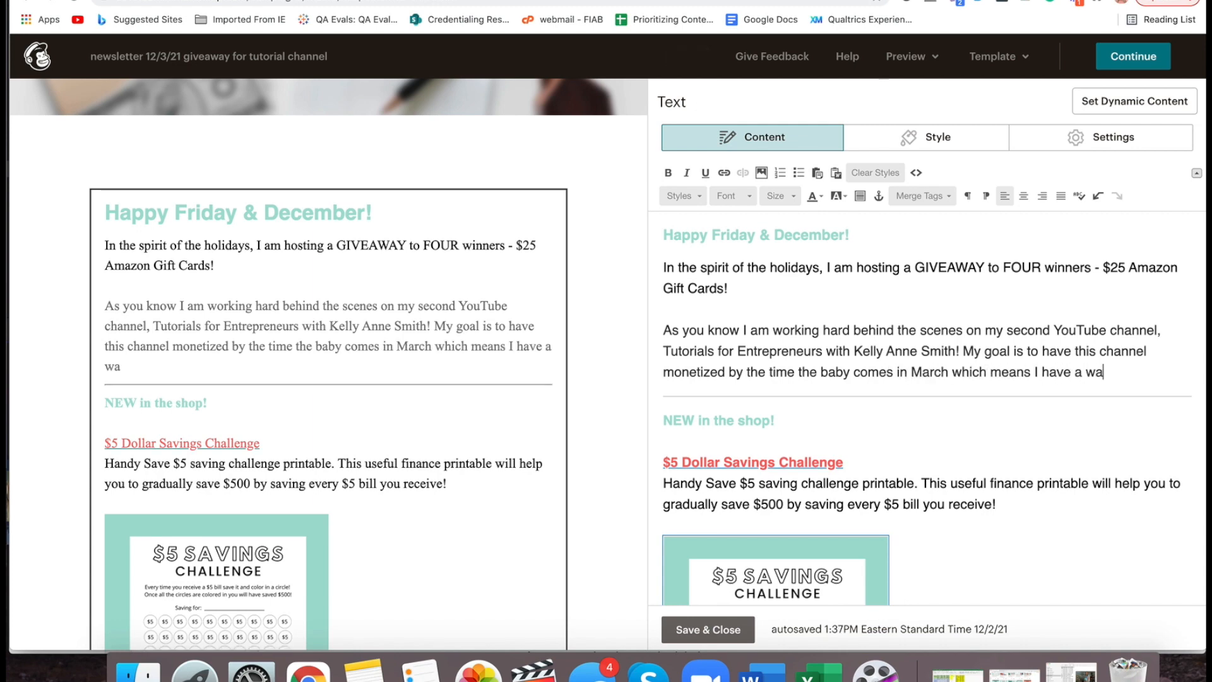
{"action": "type", "text": "y to go to hit 1,0"}
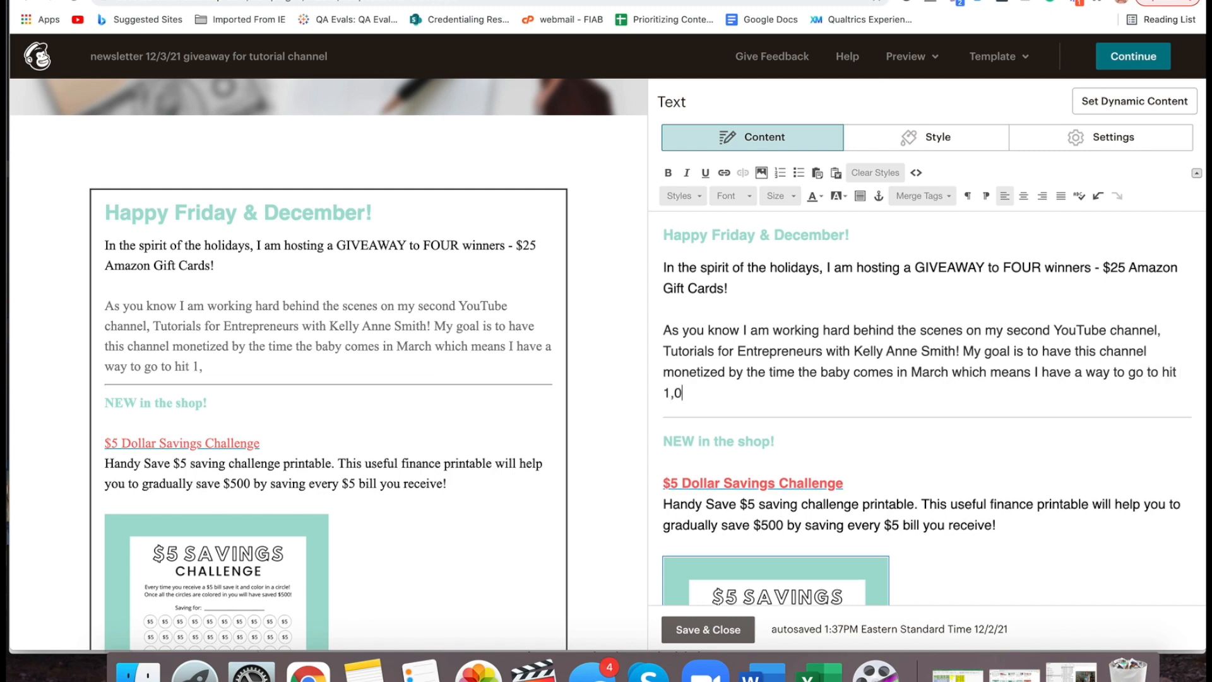
{"action": "type", "text": "00 subscribers an"}
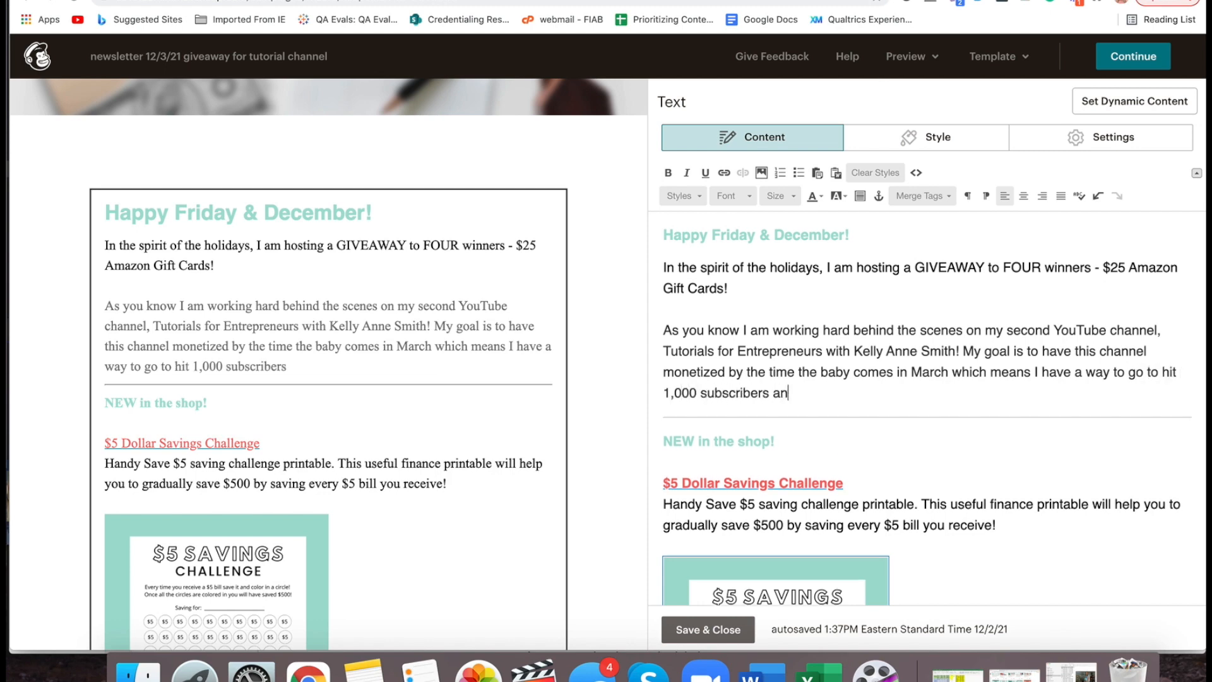
{"action": "type", "text": "d 4,000 hours of watch time but I am"}
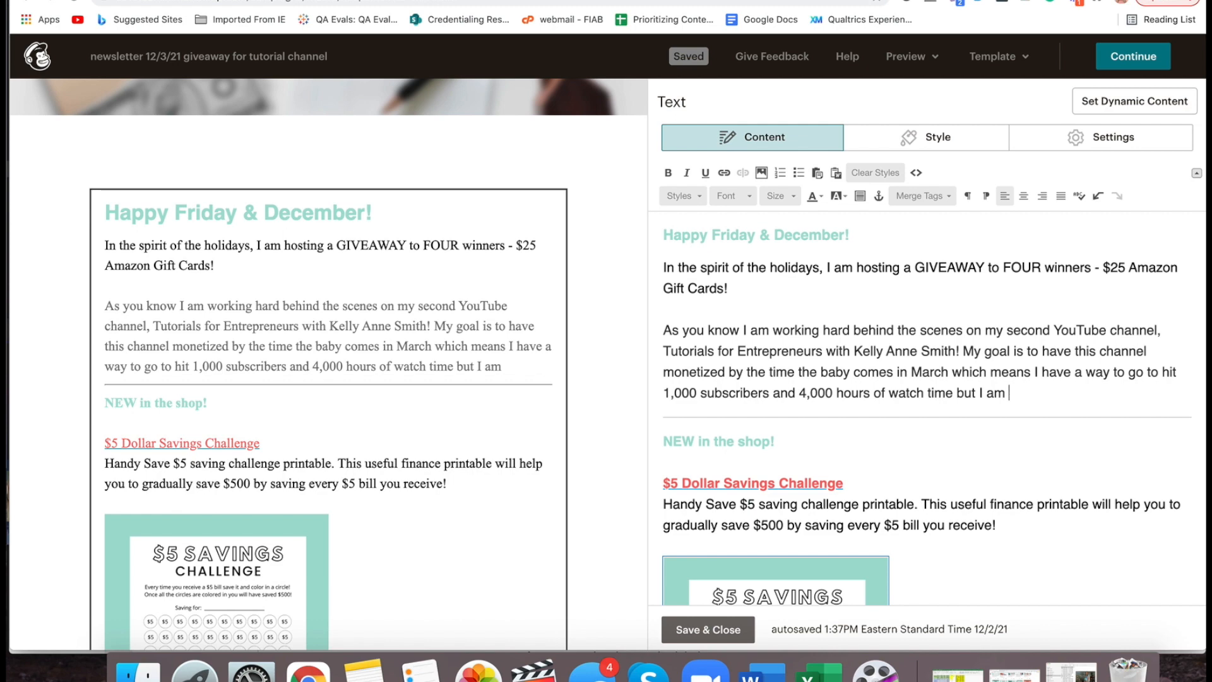
{"action": "key", "text": "BackSpace"}
{"action": "key", "text": "BackSpace"}
{"action": "key", "text": "BackSpace"}
{"action": "key", "text": "BackSpace"}
{"action": "key", "text": "BackSpace"}
{"action": "key", "text": "BackSpace"}
{"action": "key", "text": "BackSpace"}
{"action": "key", "text": "BackSpace"}
{"action": "key", "text": "BackSpace"}
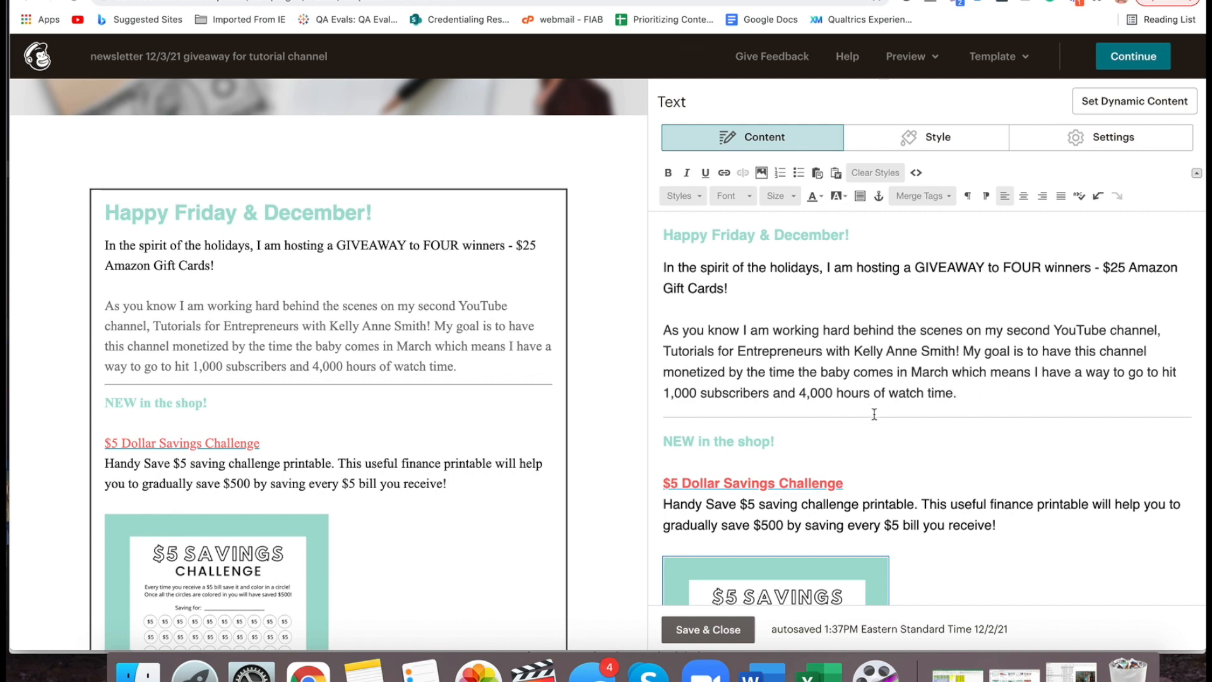
Below the second paragraph, add the line "Here's how to enter:" and begin a numbered item "1. Subscribe to"
{"action": "key", "text": "Return"}
{"action": "type", "text": "Here's how to enter:"}
{"action": "key", "text": "Return"}
{"action": "type", "text": "1. Subscrib"}
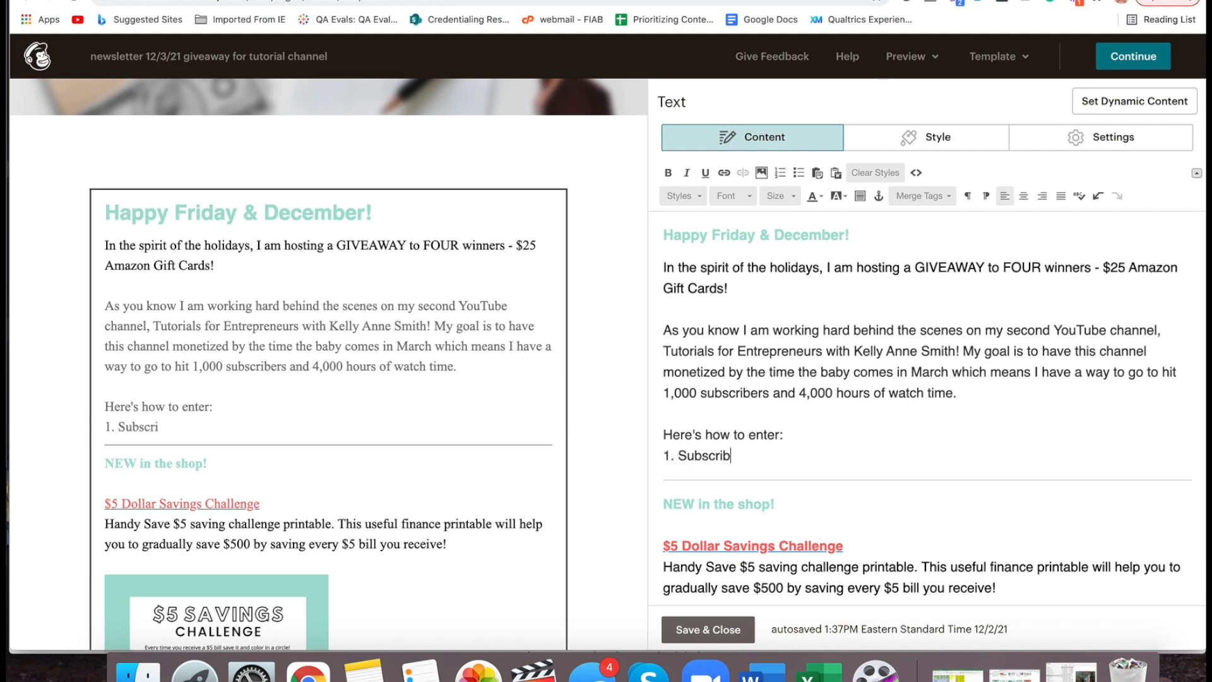
{"action": "type", "text": "e to Tut"}
Complete item 1 with the full channel name copied from the paragraph above, replacing the partly written "Tut"
{"action": "left_click_drag", "start_coordinate": [957, 351], "coordinate": [661, 356]}
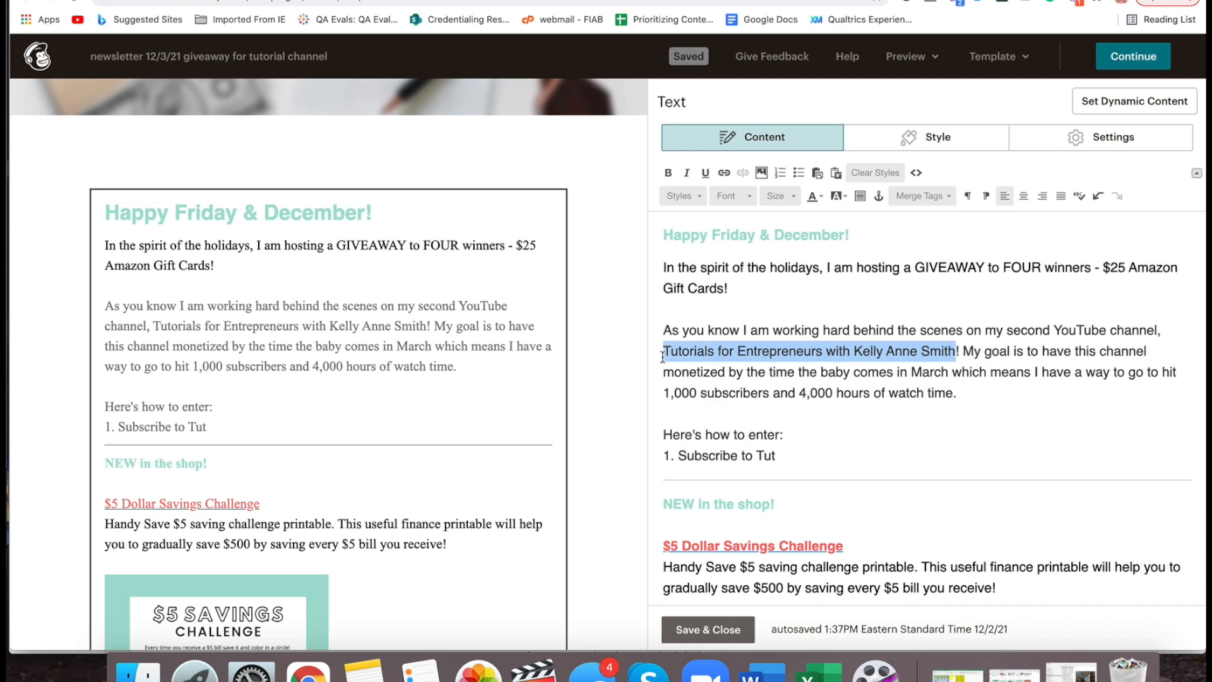
{"action": "key", "text": "ctrl+c"}
{"action": "left_click", "coordinate": [789, 456]}
{"action": "key", "text": "BackSpace"}
{"action": "key", "text": "BackSpace"}
{"action": "key", "text": "BackSpace"}
{"action": "key", "text": "ctrl+v"}
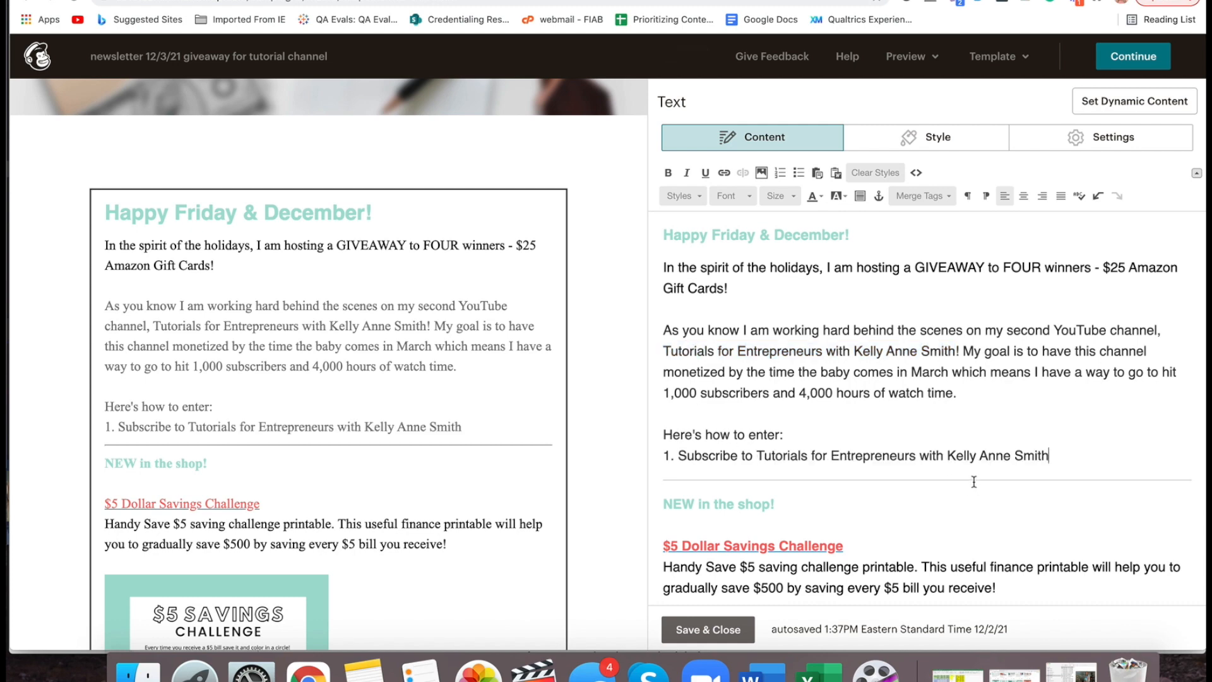
Add the entry instruction "2. Watch a video all the way through (this helps with watch time)."
{"action": "key", "text": "Return"}
{"action": "type", "text": "2. Watch"}
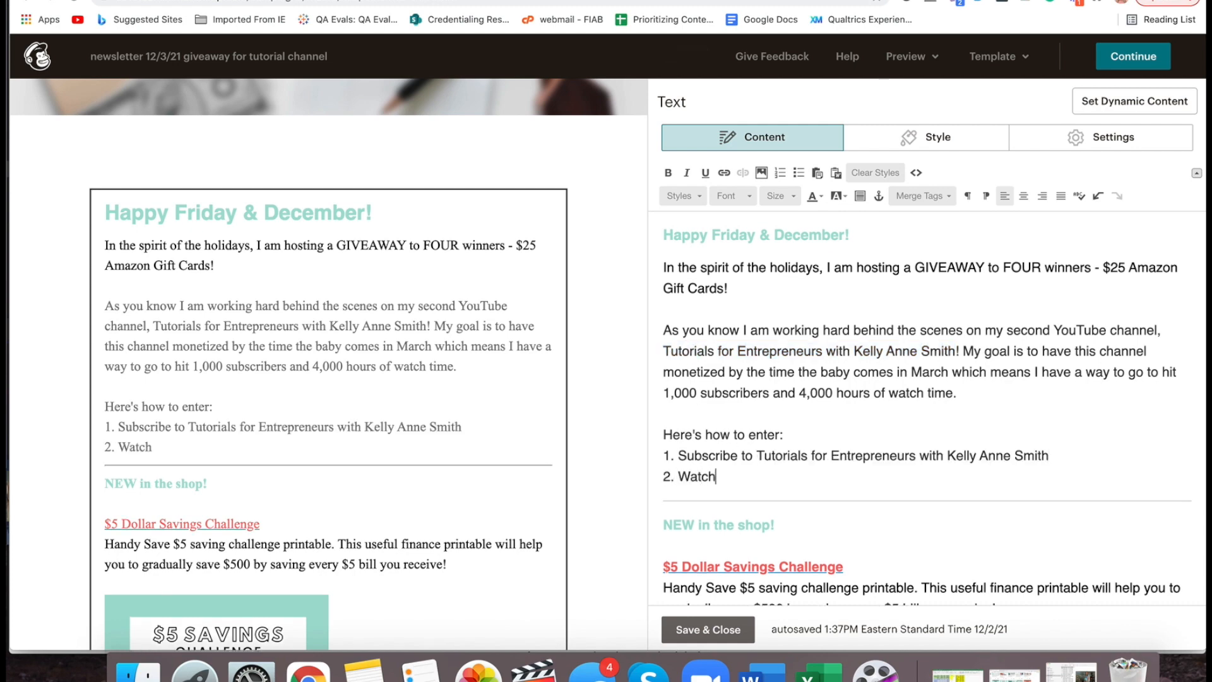
{"action": "type", "text": " a video all the way thoug"}
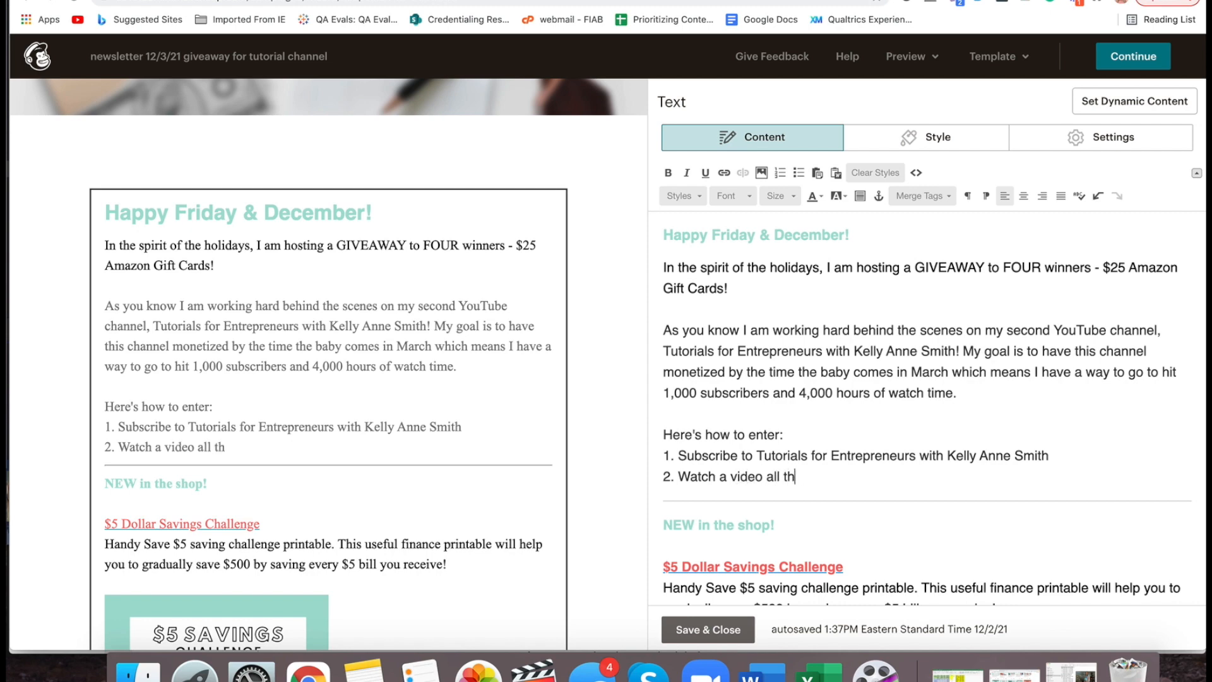
{"action": "key", "text": "BackSpace"}
{"action": "key", "text": "BackSpace"}
{"action": "key", "text": "BackSpace"}
{"action": "type", "text": "ough (this helps "}
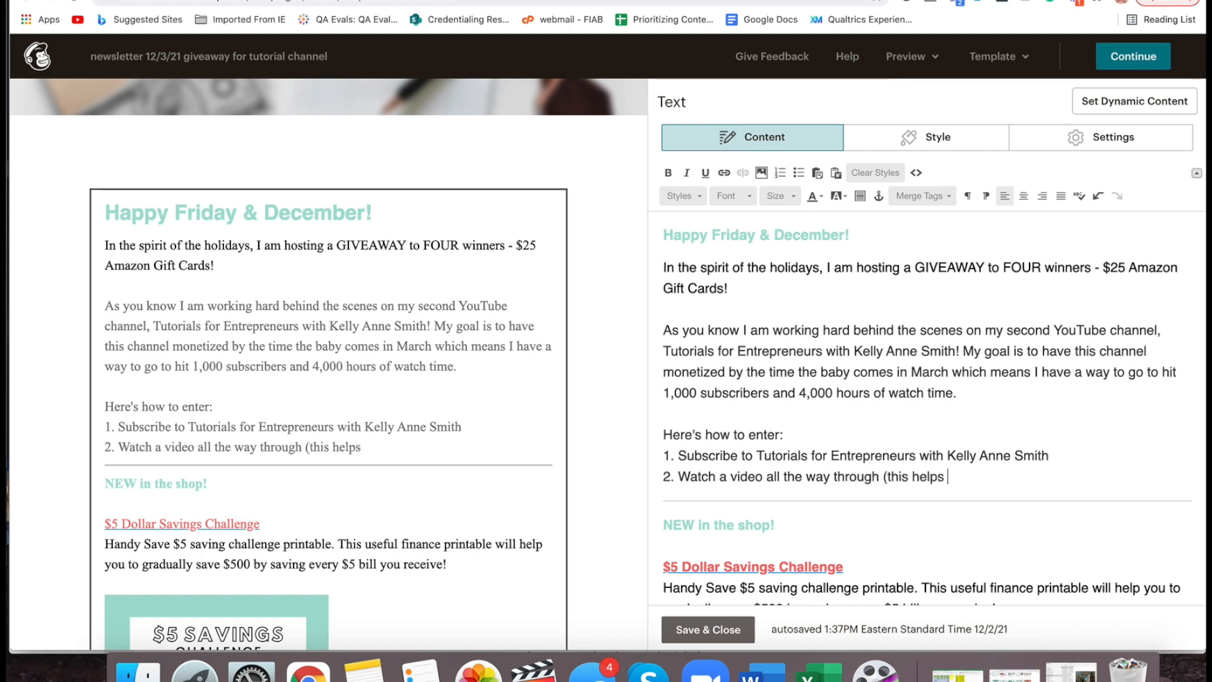
{"action": "type", "text": "with watch time)."}
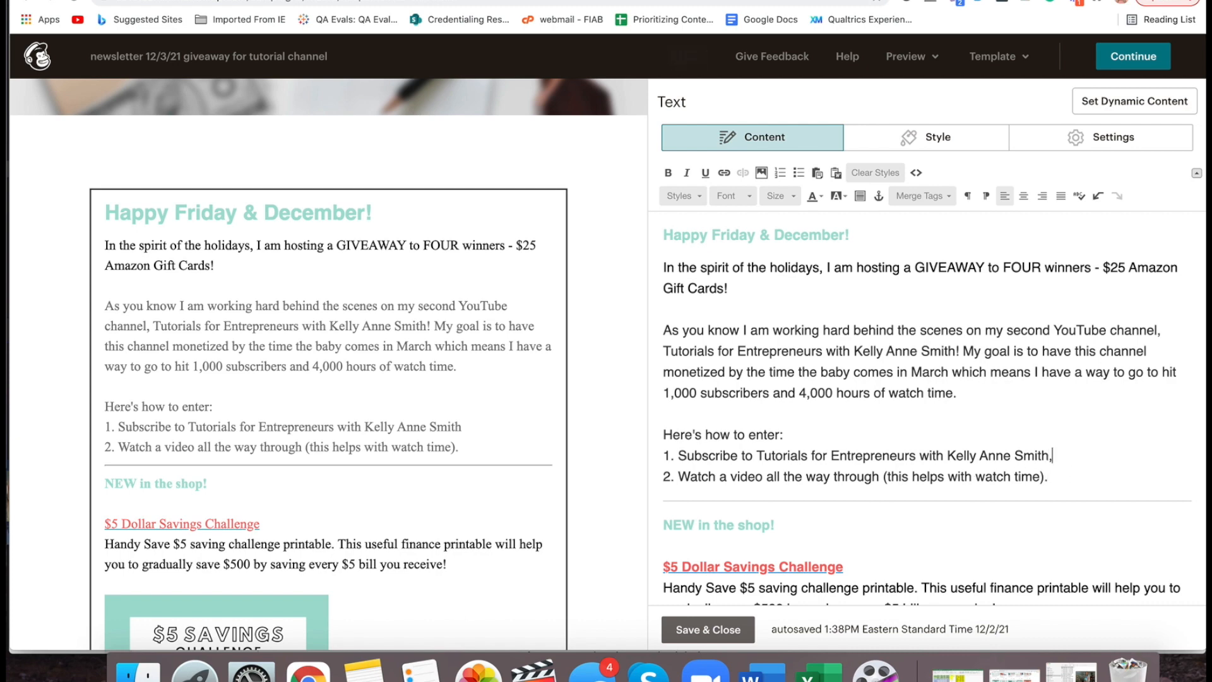
End item 1 with a period, then add "3. Comment on the video." followed by blank lines
{"action": "key", "text": "Return"}
{"action": "key", "text": "BackSpace"}
{"action": "key", "text": "Return"}
{"action": "type", "text": "3. Com"}
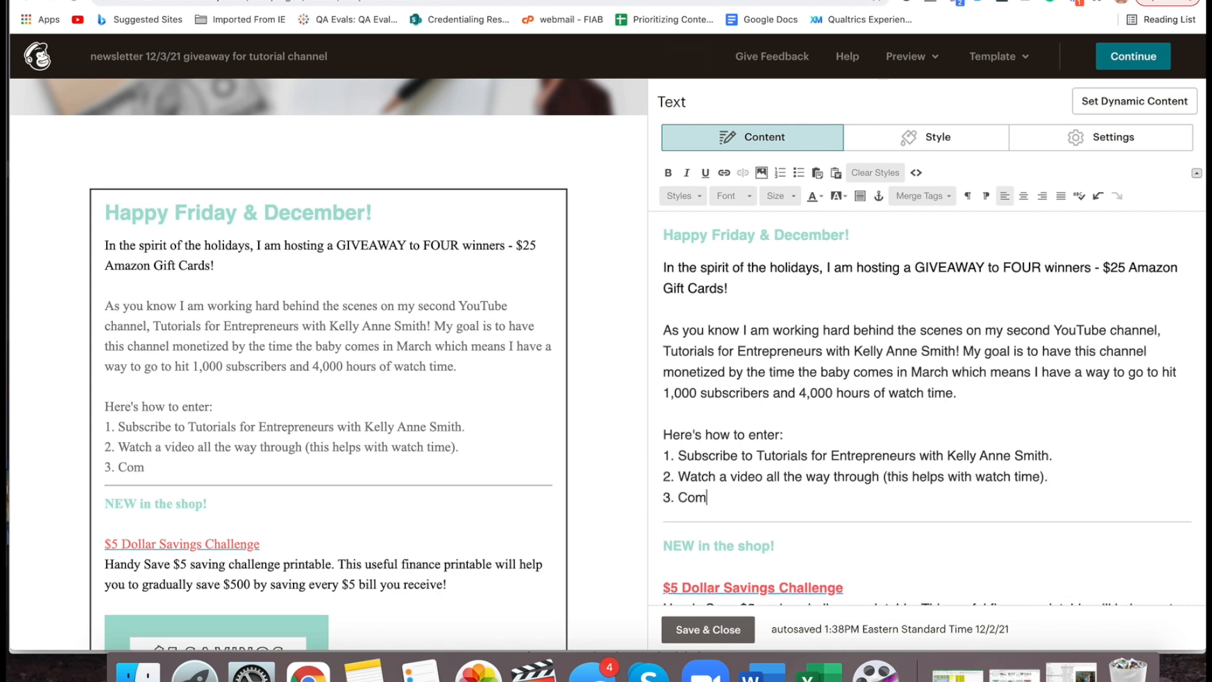
{"action": "type", "text": "ment on the video."}
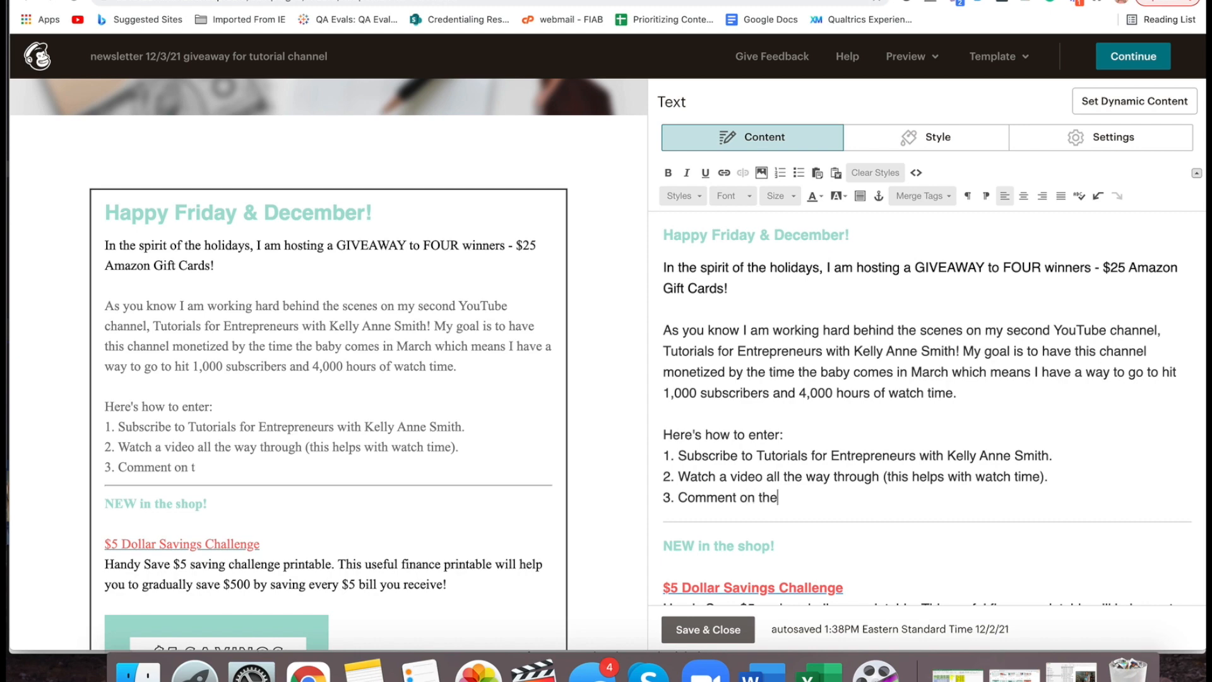
{"action": "key", "text": "Return"}
{"action": "key", "text": "Return"}
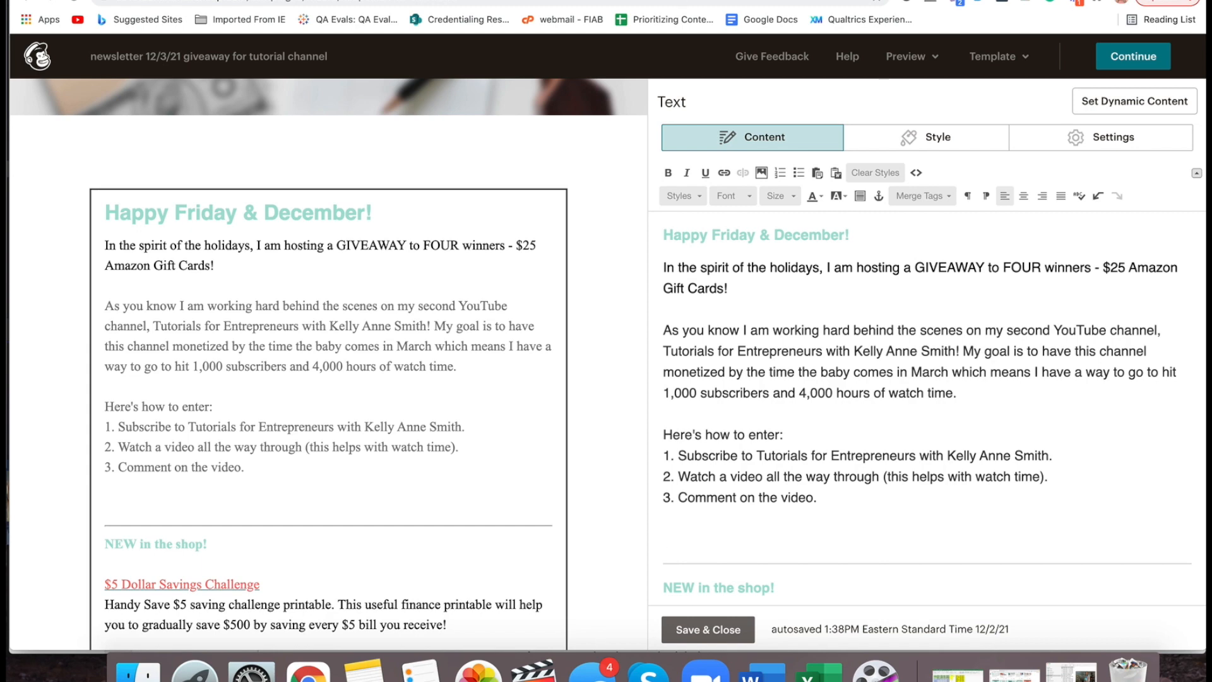
Switch to Canva and open the recent giveaway design "Beach Quote Instagram Post"
{"action": "key", "text": "ctrl+Tab"}
{"action": "scroll", "coordinate": [612, 199], "scroll_direction": "down", "scroll_amount": 5}
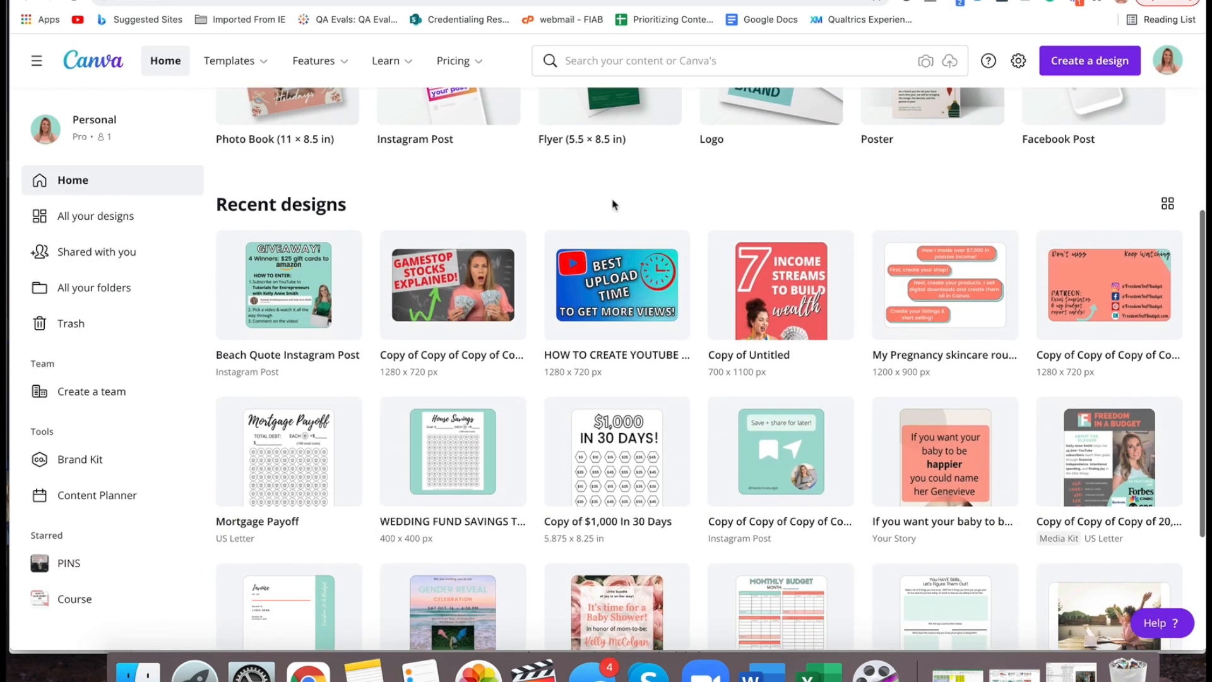
{"action": "left_click", "coordinate": [288, 303]}
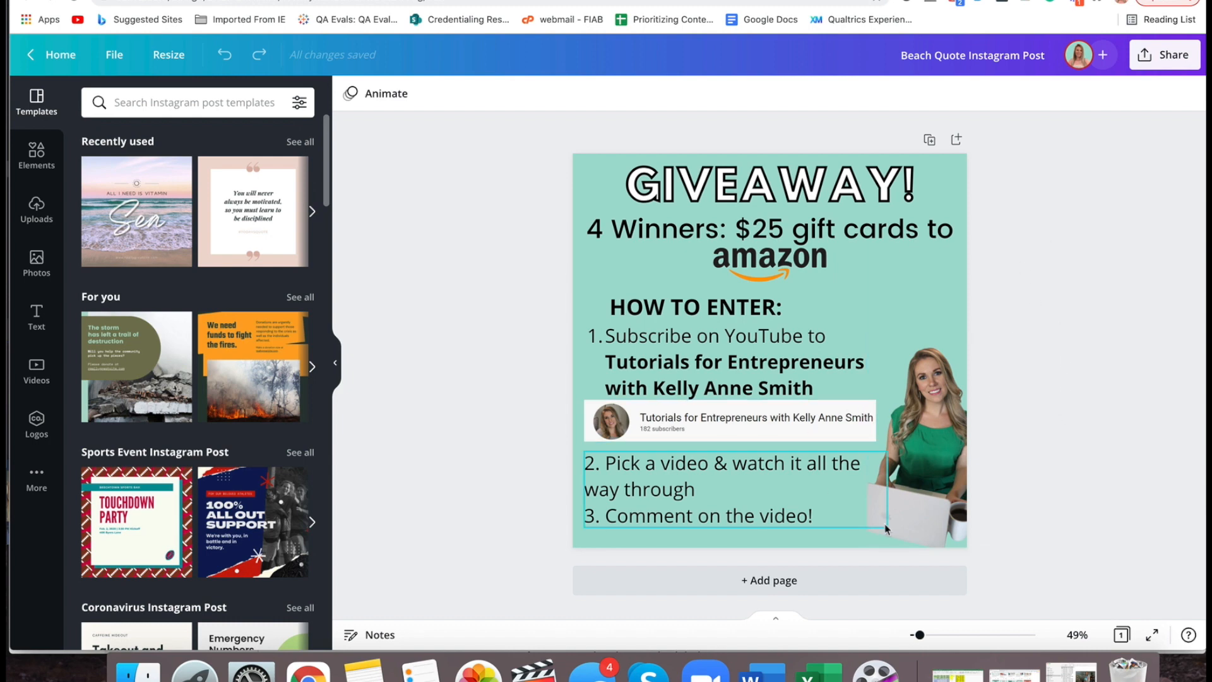
Download the giveaway design as a JPG and dismiss the browser's download bar
{"action": "left_click", "coordinate": [1166, 58]}
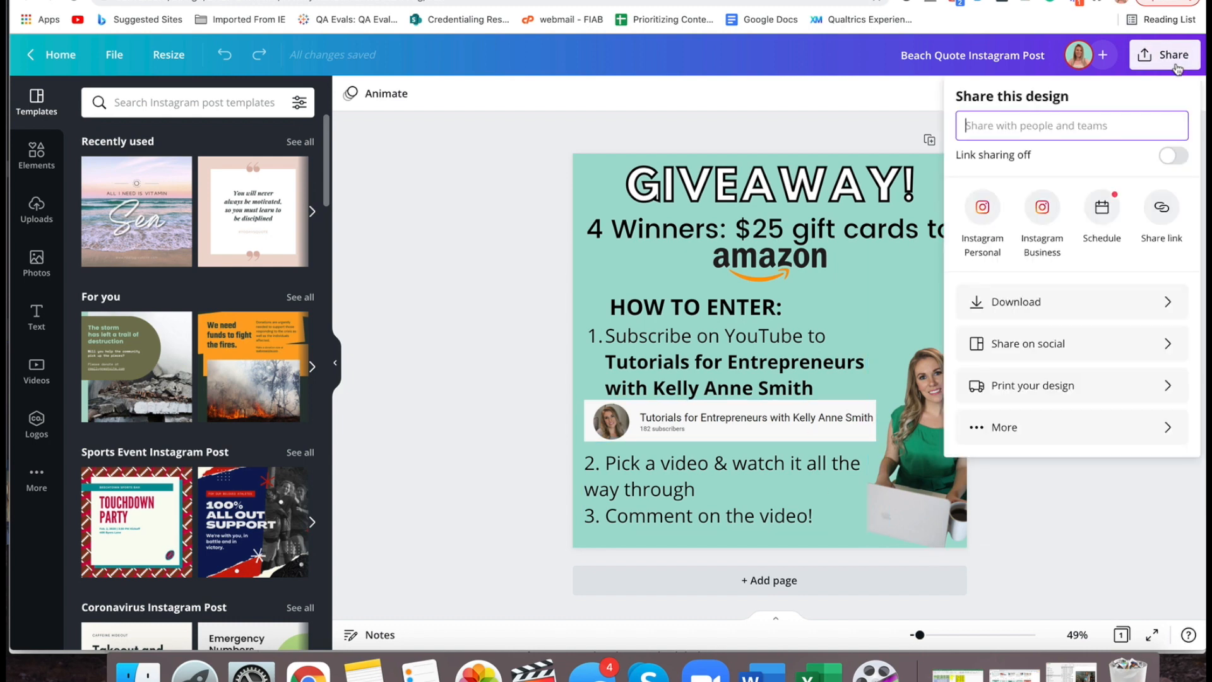
{"action": "left_click", "coordinate": [1159, 314]}
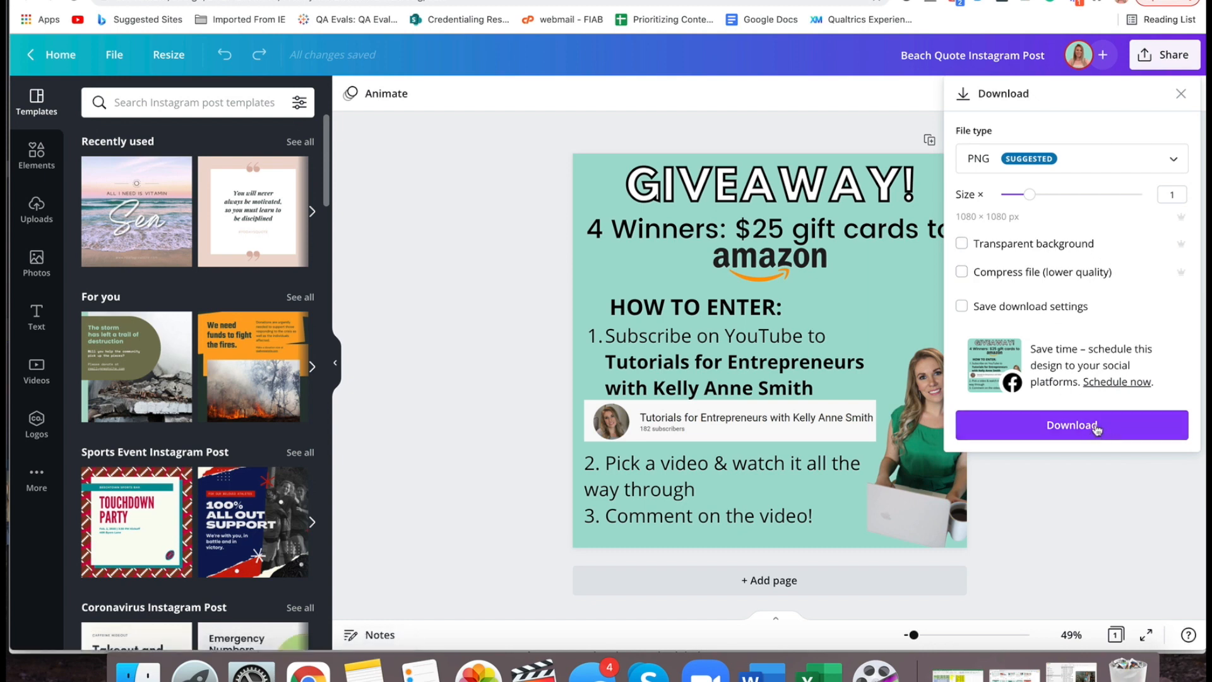
{"action": "left_click", "coordinate": [1083, 169]}
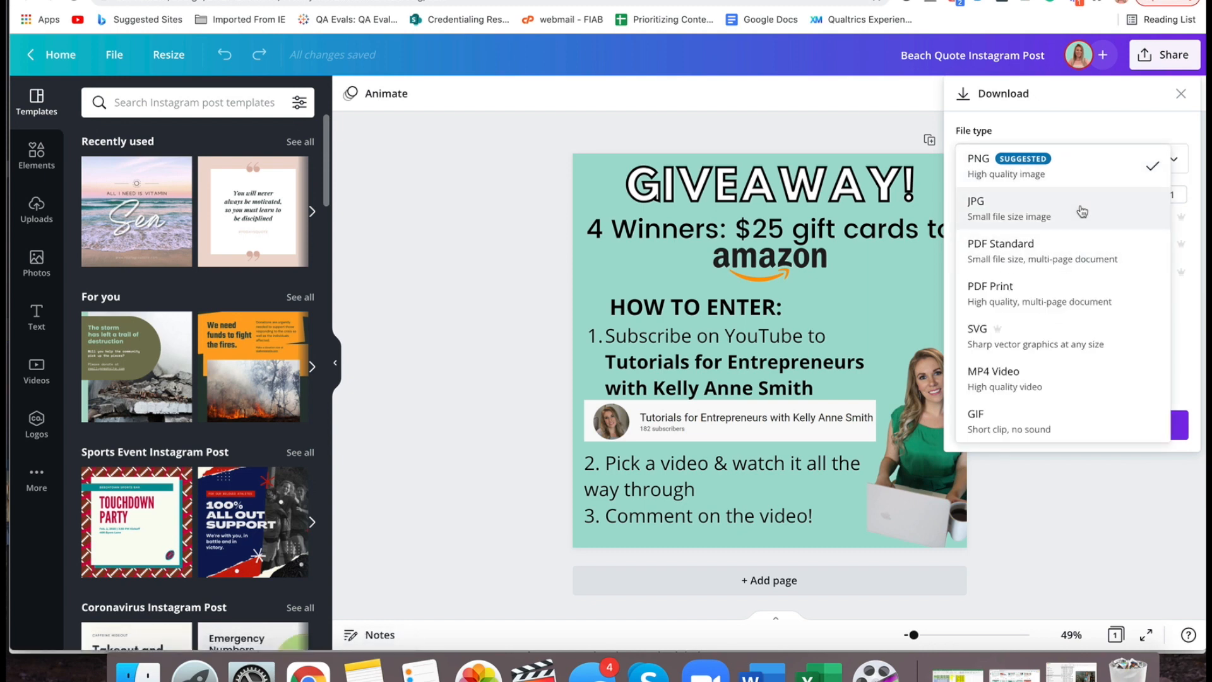
{"action": "left_click", "coordinate": [1079, 208]}
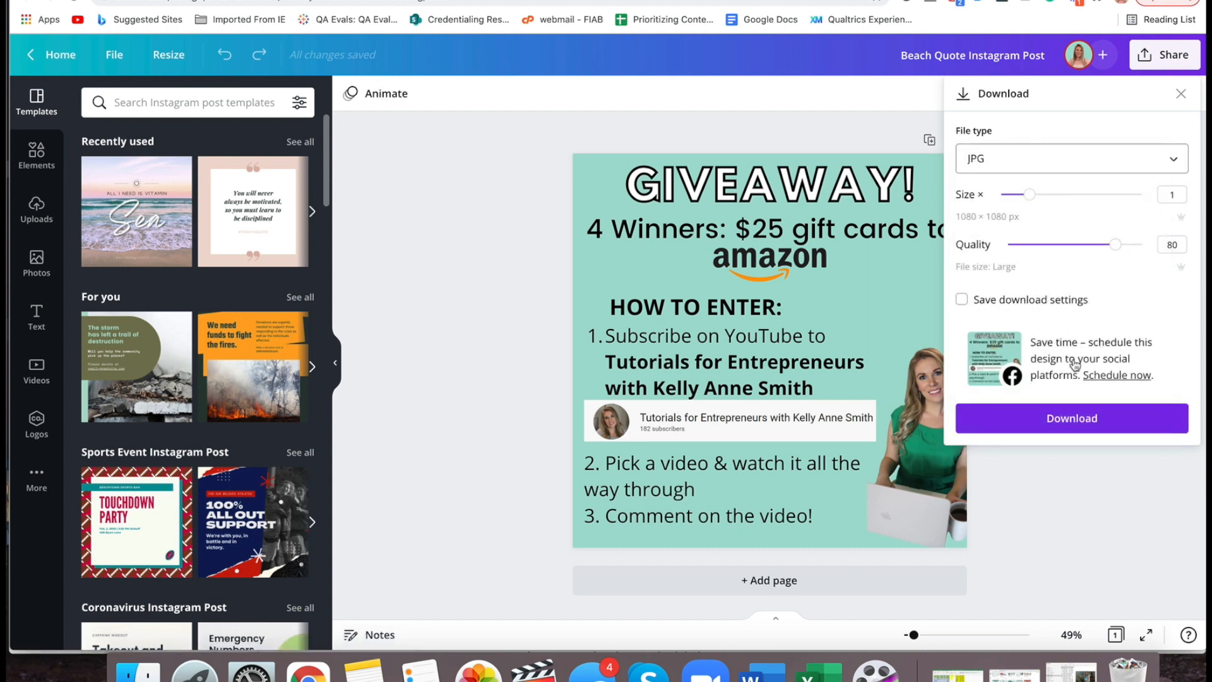
{"action": "left_click", "coordinate": [1095, 416]}
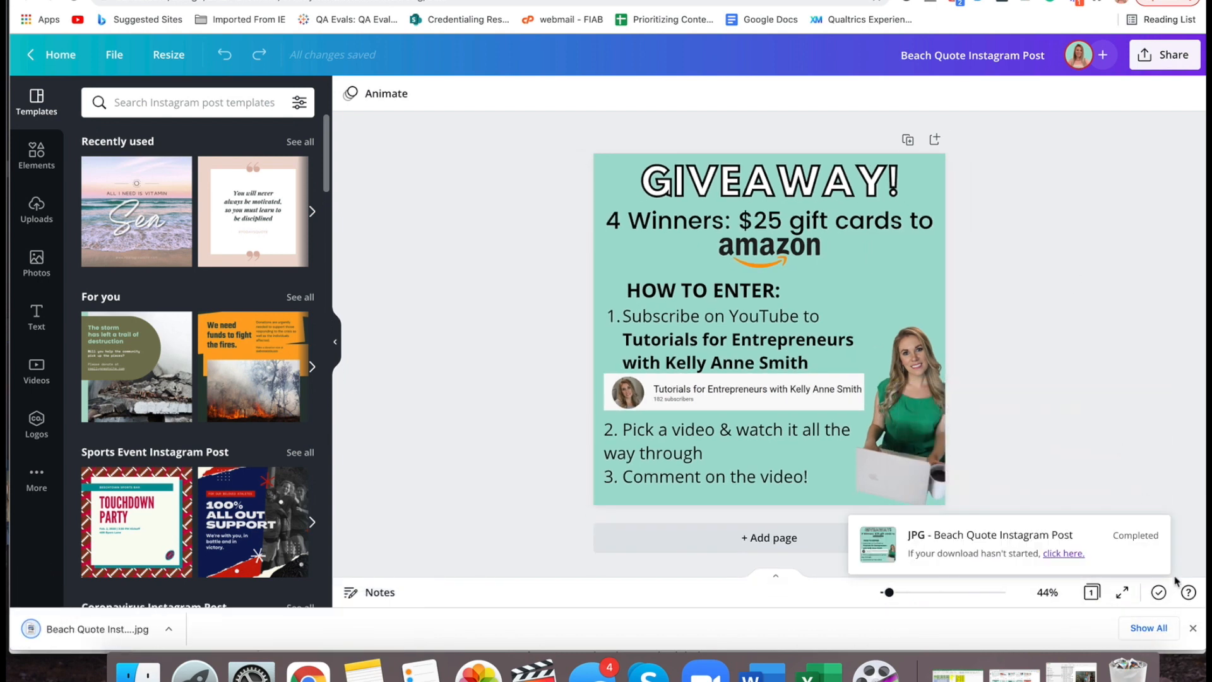
{"action": "left_click", "coordinate": [1193, 627]}
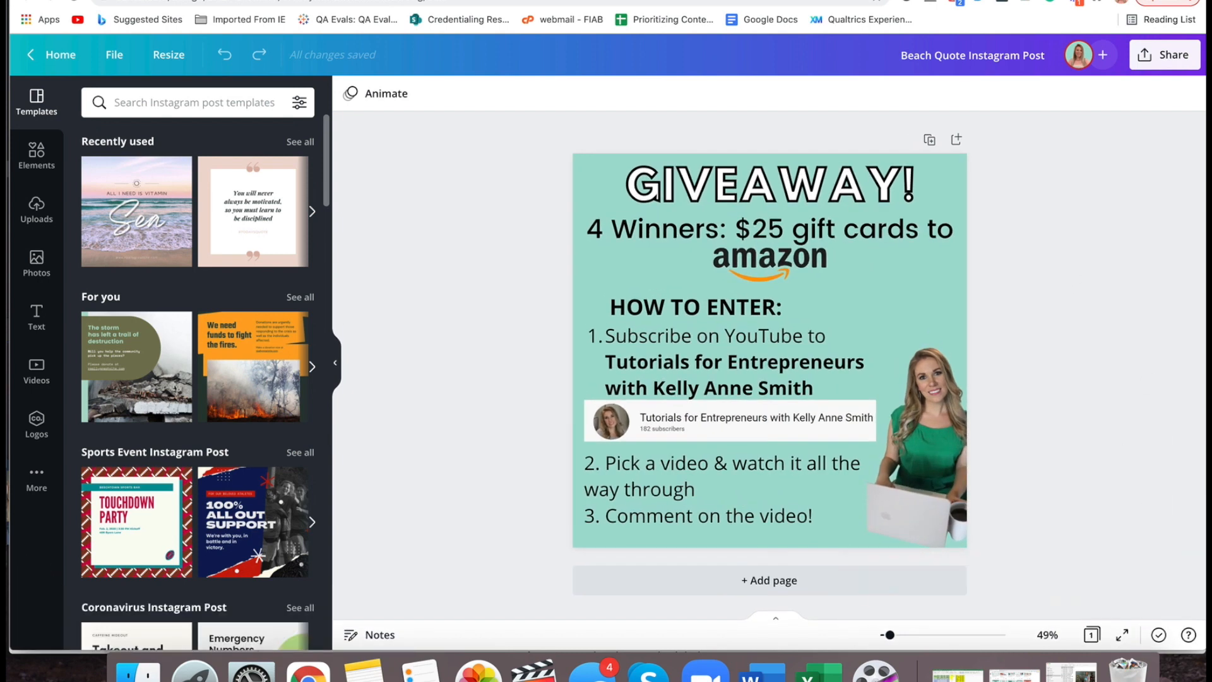
Back in Mailchimp, upload "Beach Quote Instagram Post.jpg" from Downloads as an image for the newsletter text
{"action": "left_click", "coordinate": [405, 0]}
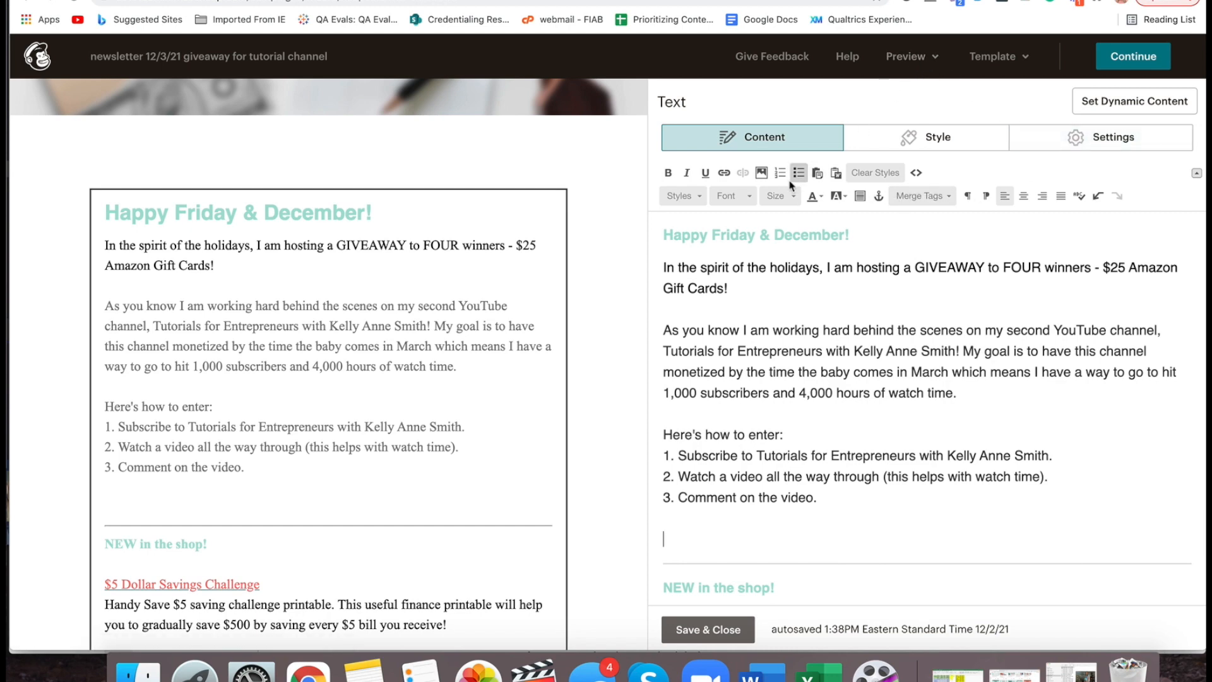
{"action": "left_click", "coordinate": [761, 175]}
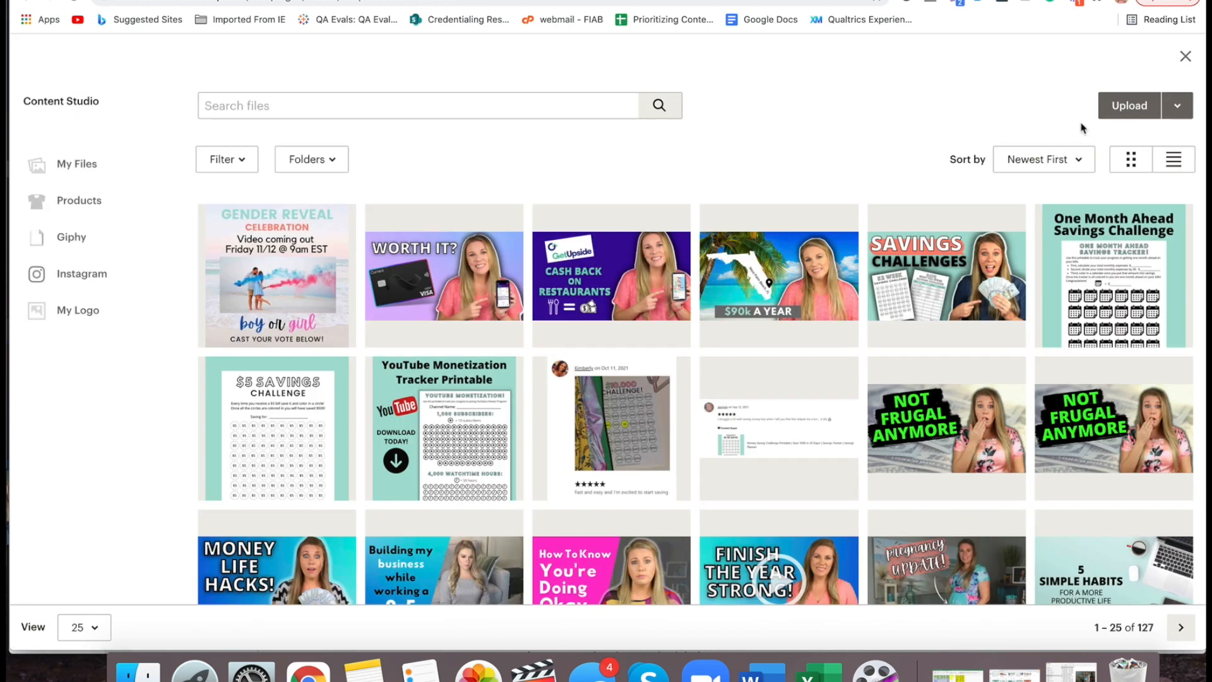
{"action": "left_click", "coordinate": [1131, 105]}
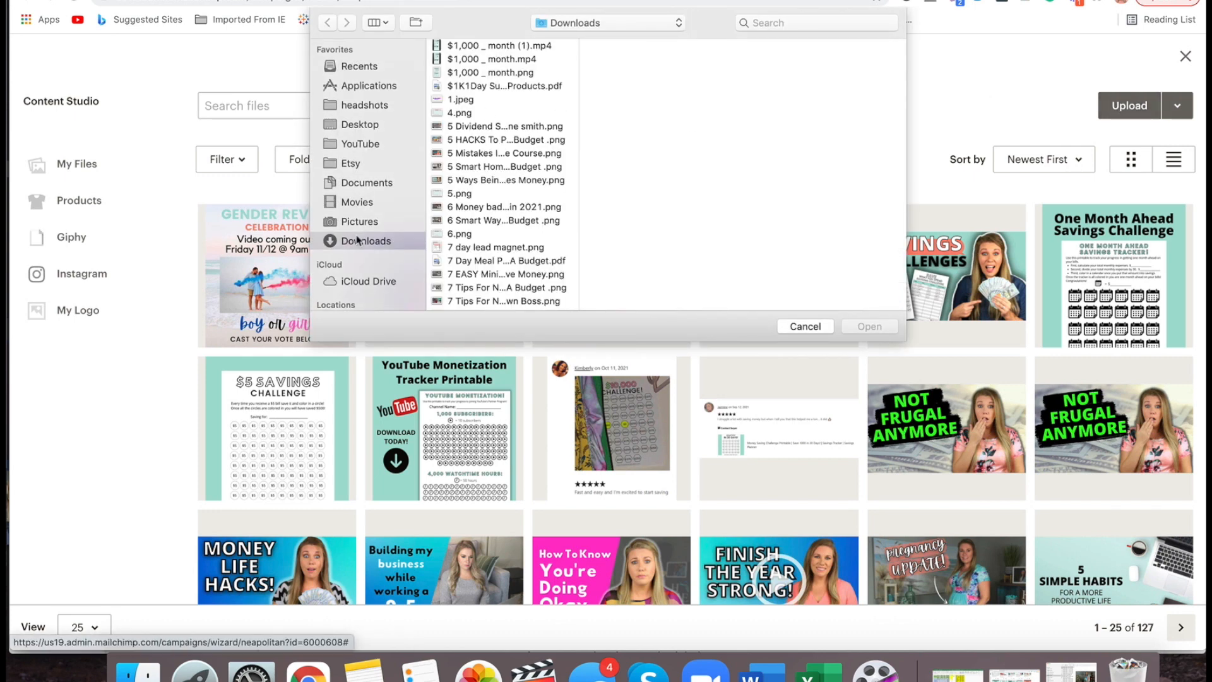
{"action": "scroll", "coordinate": [532, 234], "scroll_direction": "down", "scroll_amount": 15}
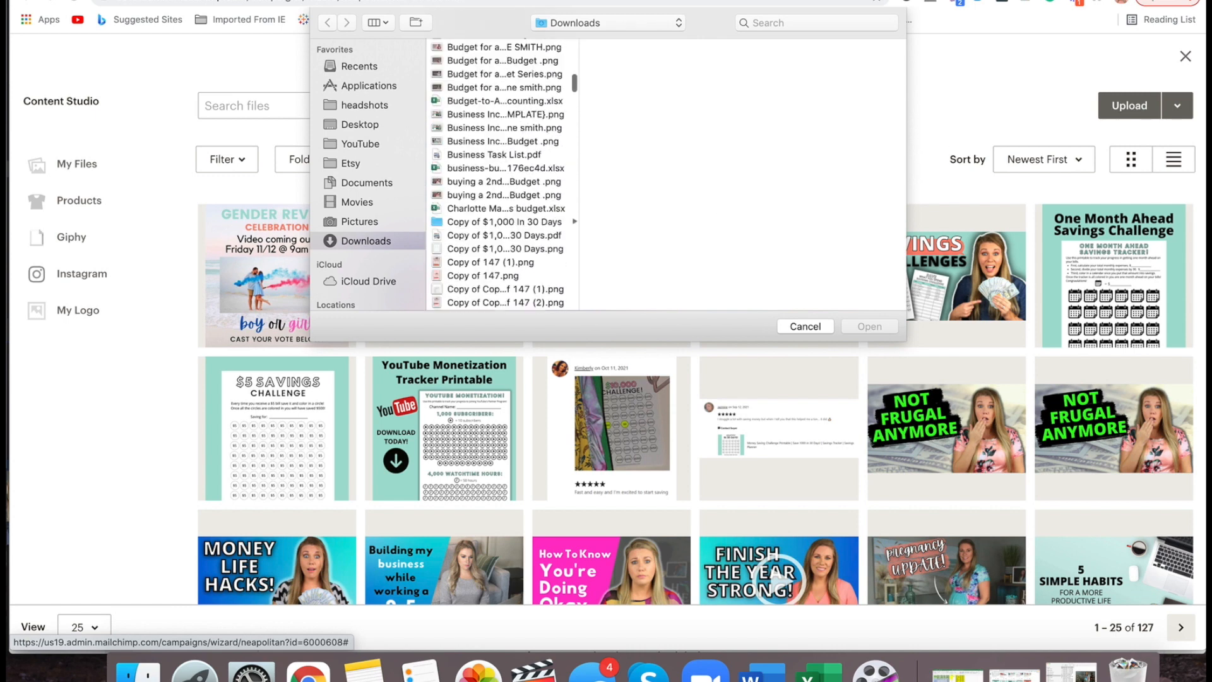
{"action": "key", "text": "super+Tab"}
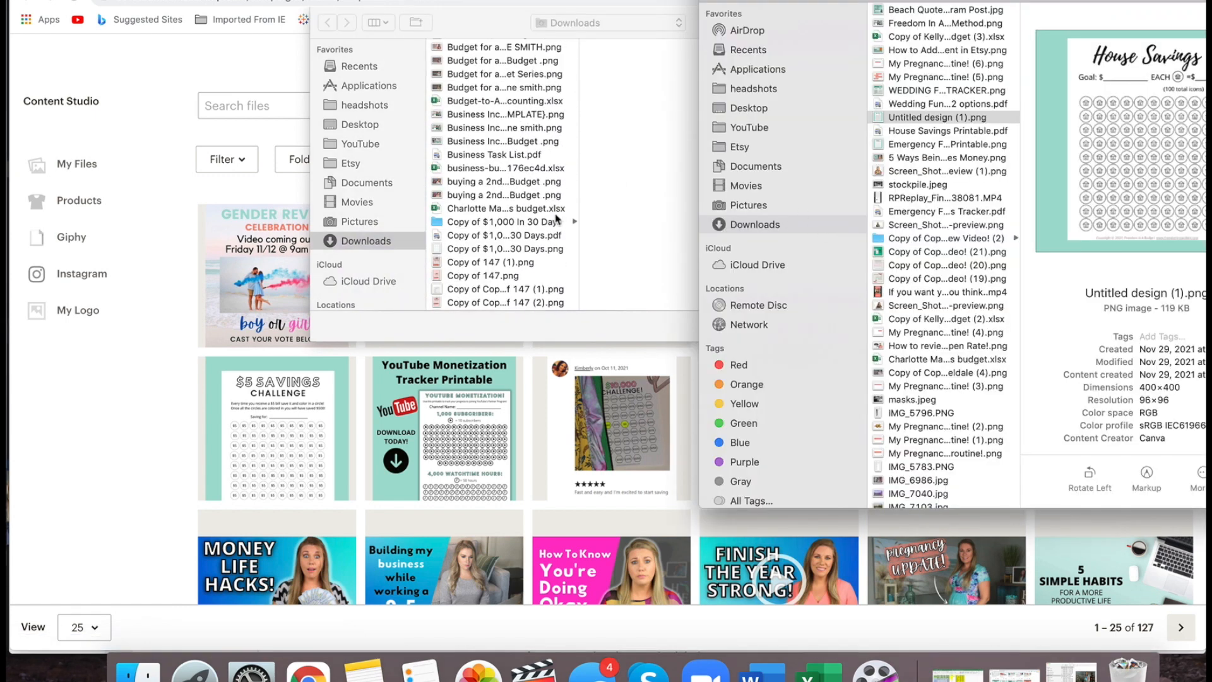
{"action": "left_click", "coordinate": [637, 200]}
{"action": "scroll", "coordinate": [488, 183], "scroll_direction": "up", "scroll_amount": 5}
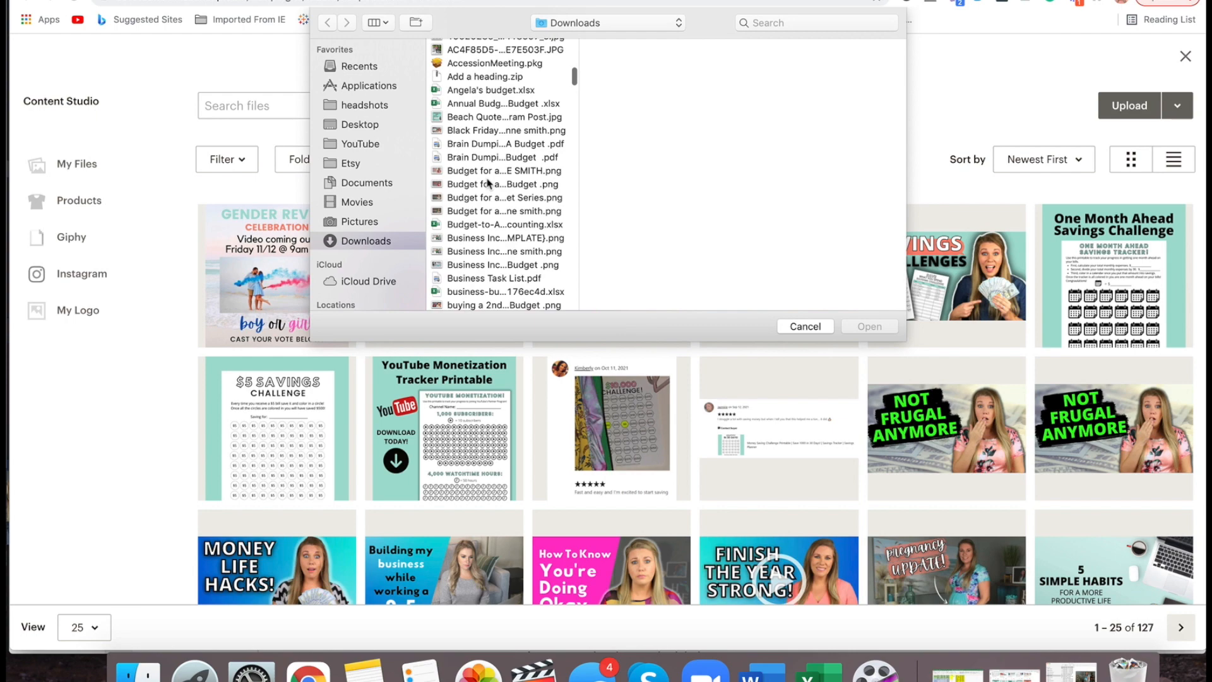
{"action": "double_click", "coordinate": [473, 117]}
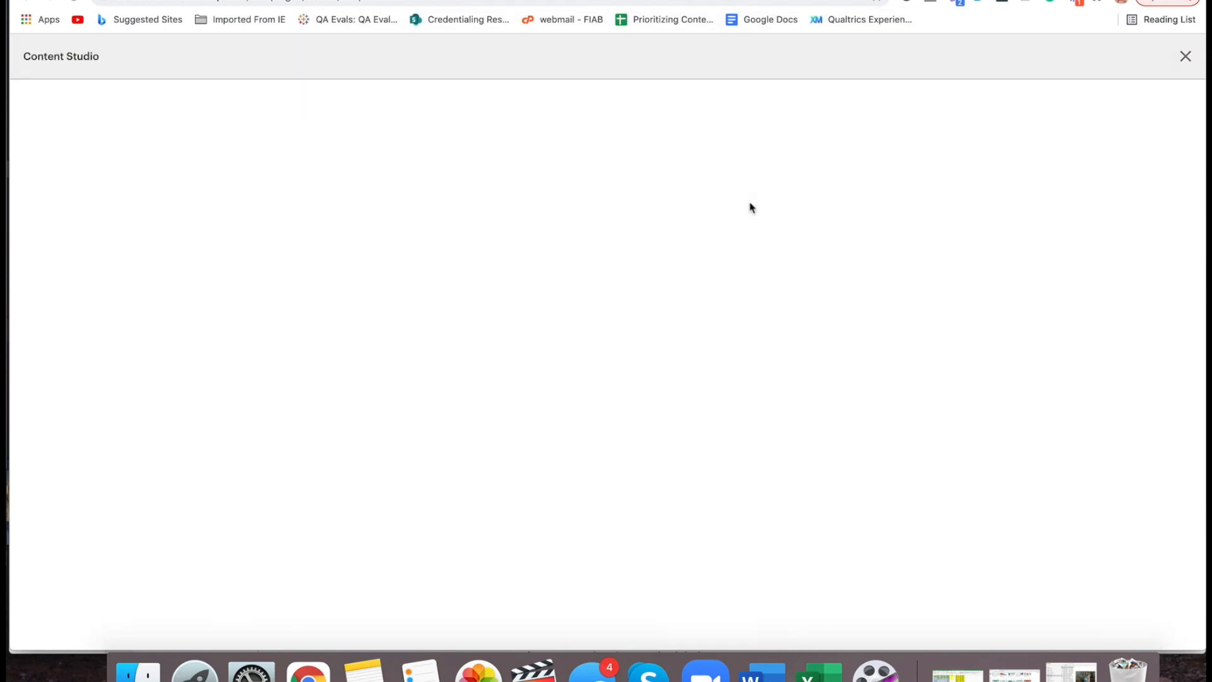
Set the giveaway image's width to 300, keeping its proportions
{"action": "left_click_drag", "start_coordinate": [97, 278], "coordinate": [7, 279]}
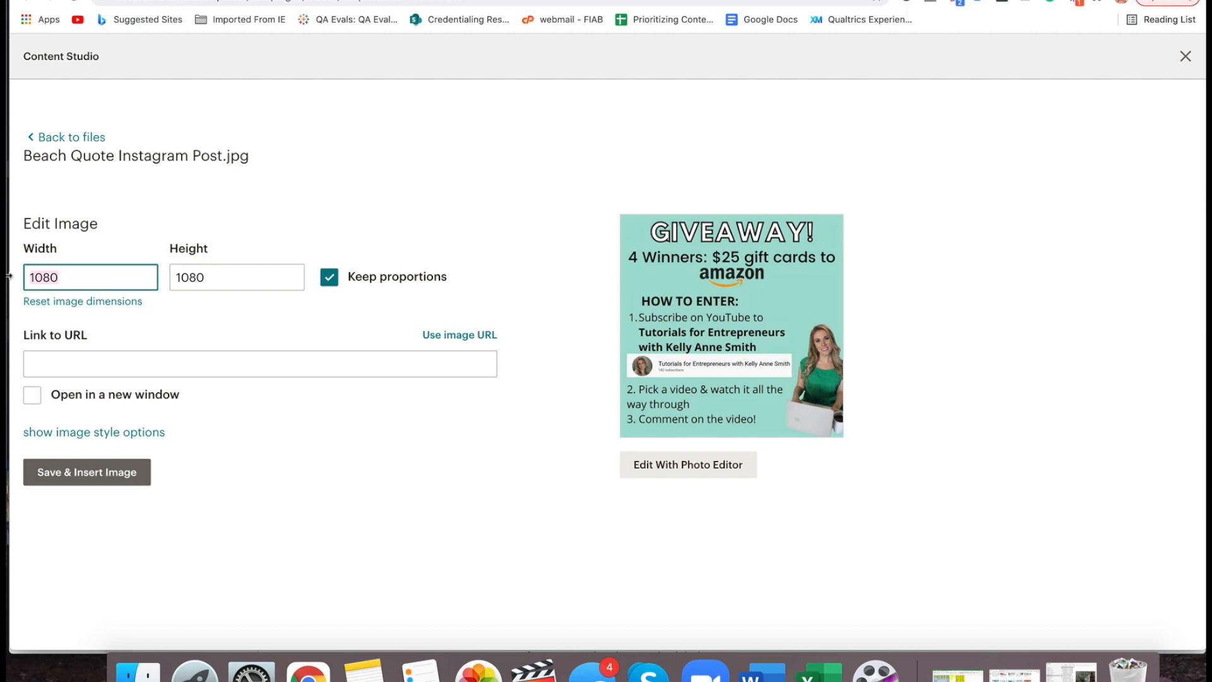
{"action": "type", "text": "300"}
{"action": "left_click", "coordinate": [232, 312]}
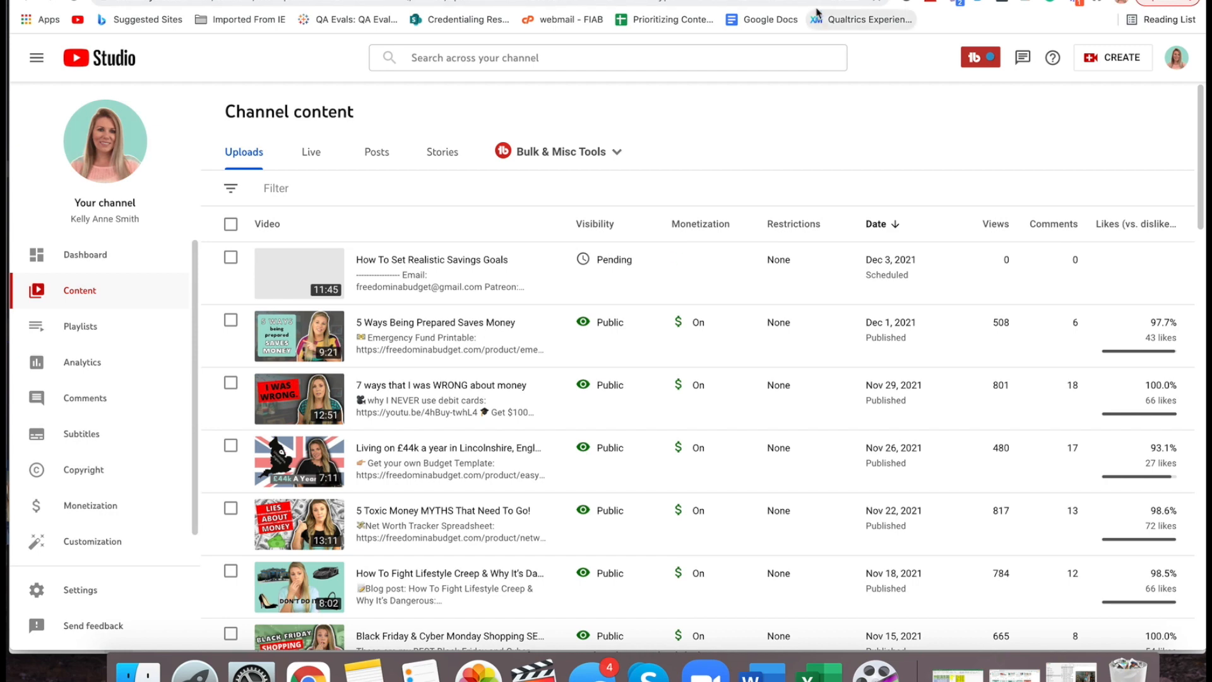
Go to YouTube, search for "tutorials with" plus the host's full name, and open the Tutorials for Entrepreneurs channel page
{"action": "left_click", "coordinate": [821, 2]}
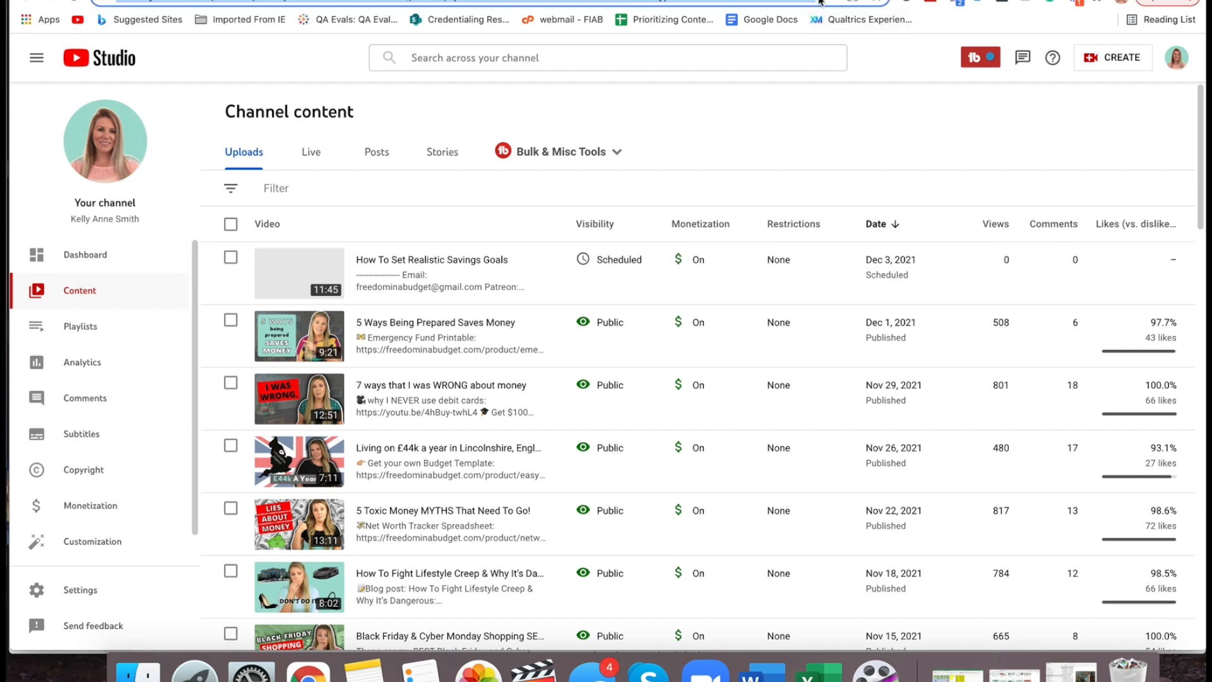
{"action": "type", "text": "yout"}
{"action": "key", "text": "Return"}
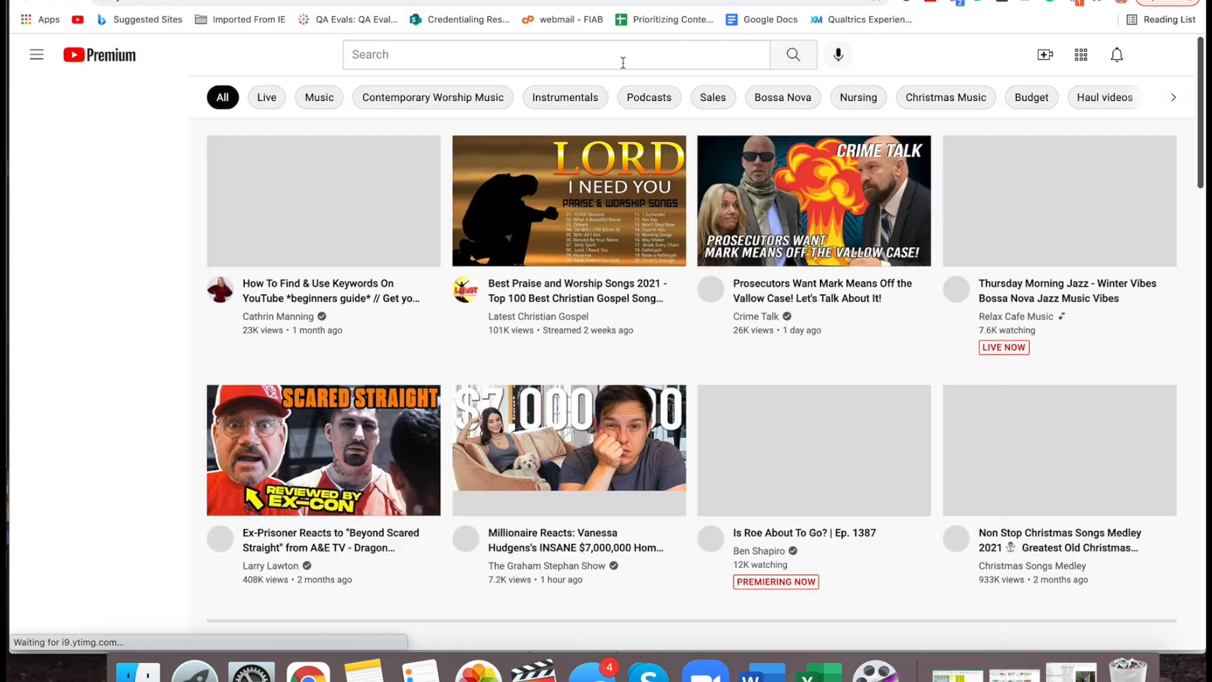
{"action": "left_click", "coordinate": [623, 55]}
{"action": "type", "text": "t"}
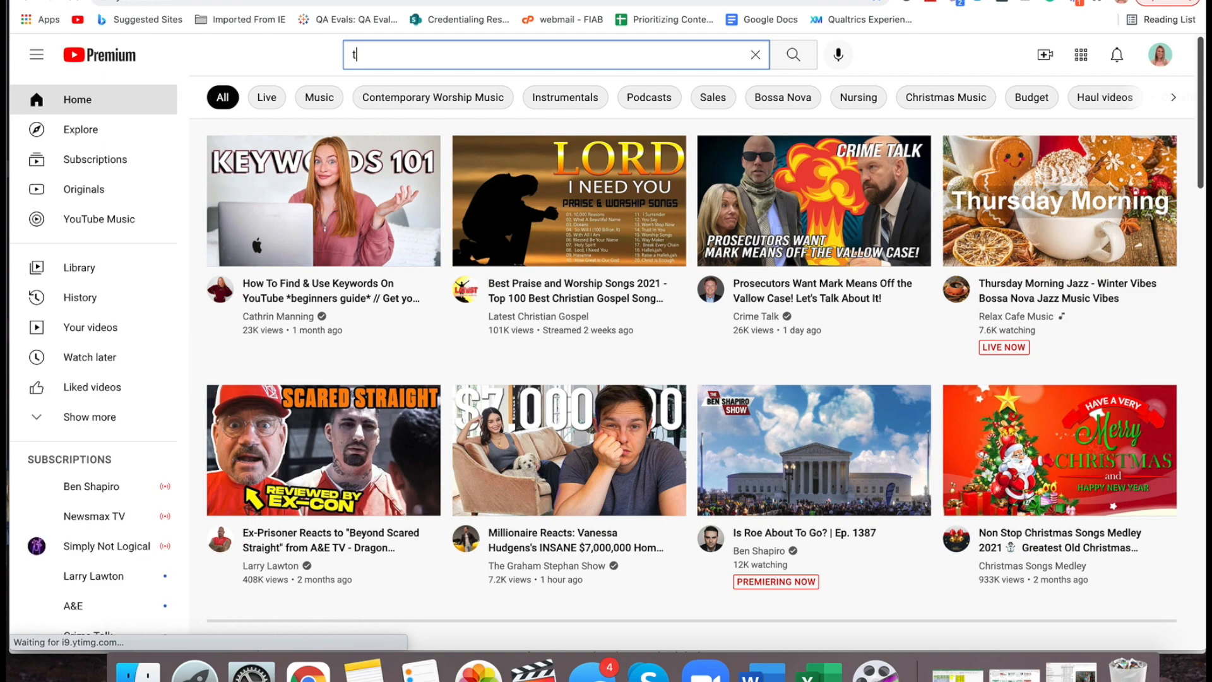
{"action": "type", "text": "utorials with kelly anne smith"}
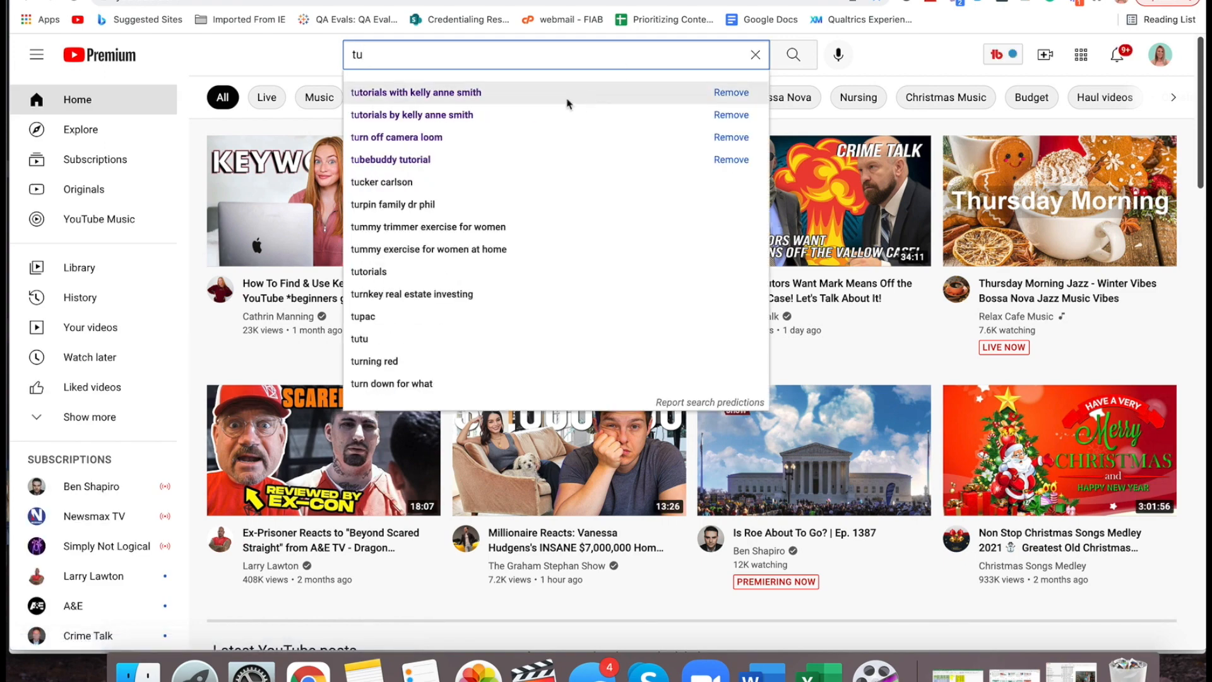
{"action": "left_click", "coordinate": [567, 103]}
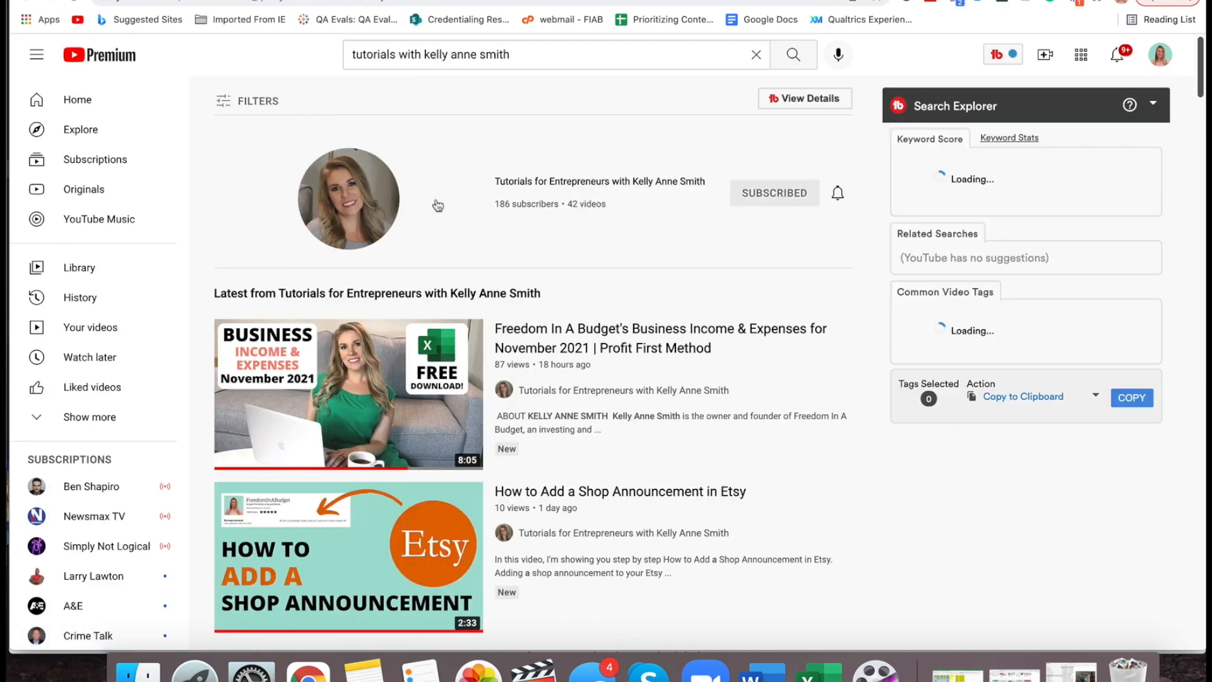
{"action": "left_click", "coordinate": [438, 205]}
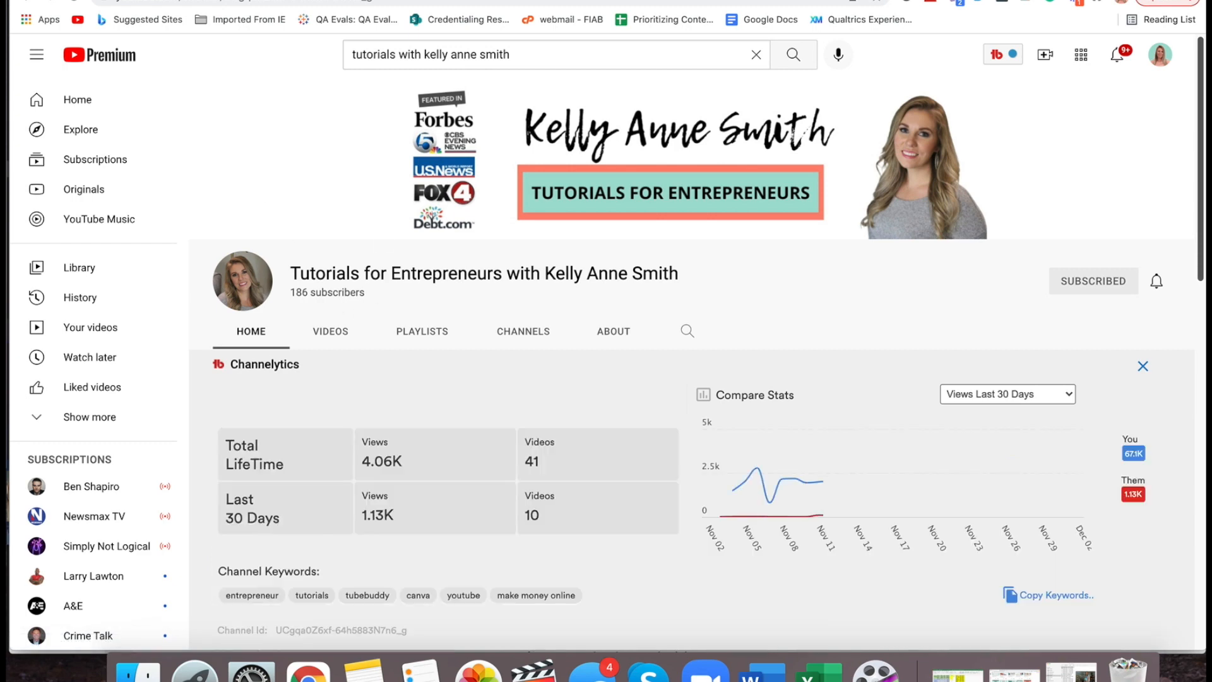
{"action": "left_click", "coordinate": [292, 6]}
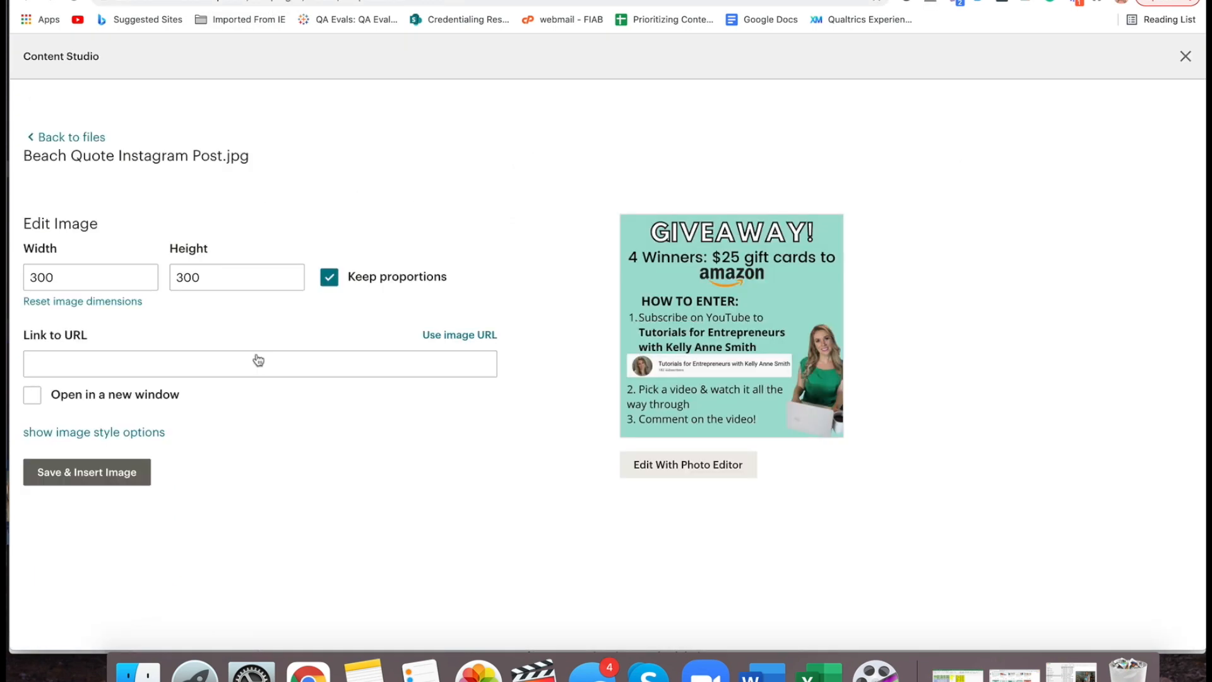
{"action": "left_click", "coordinate": [258, 360]}
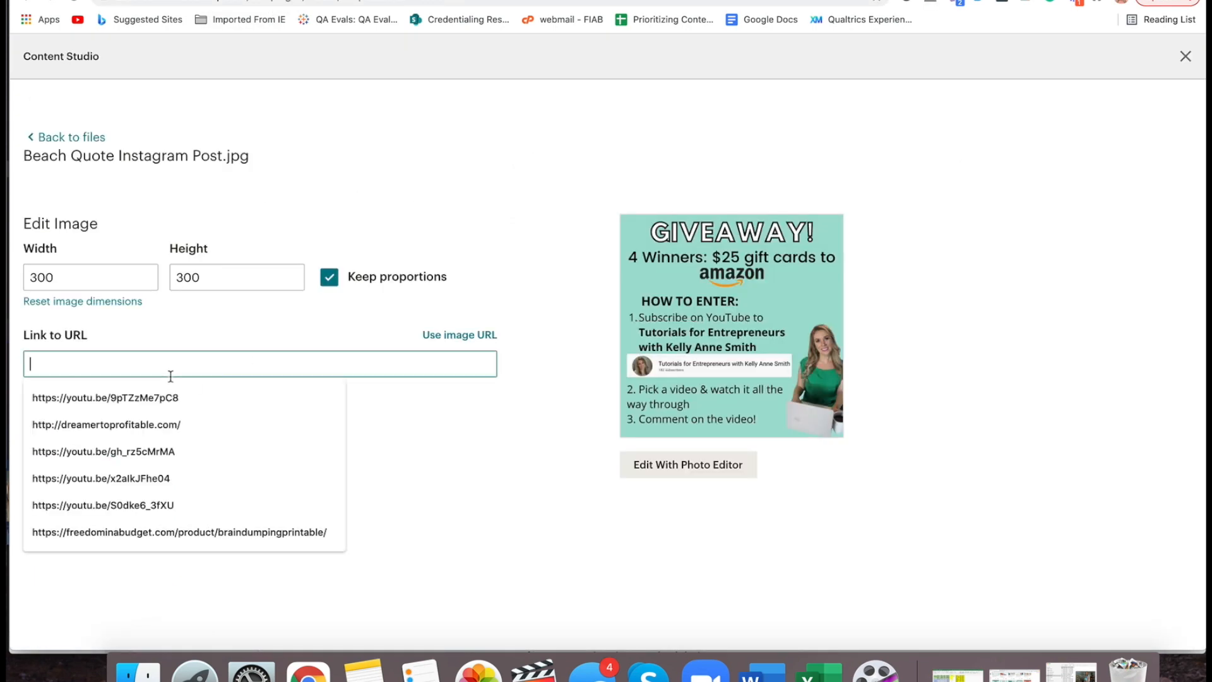
{"action": "type", "text": "https://www.youtube.com/channel/UCgqaOZ6xf-64h5883N7n6_g"}
{"action": "left_click", "coordinate": [33, 394]}
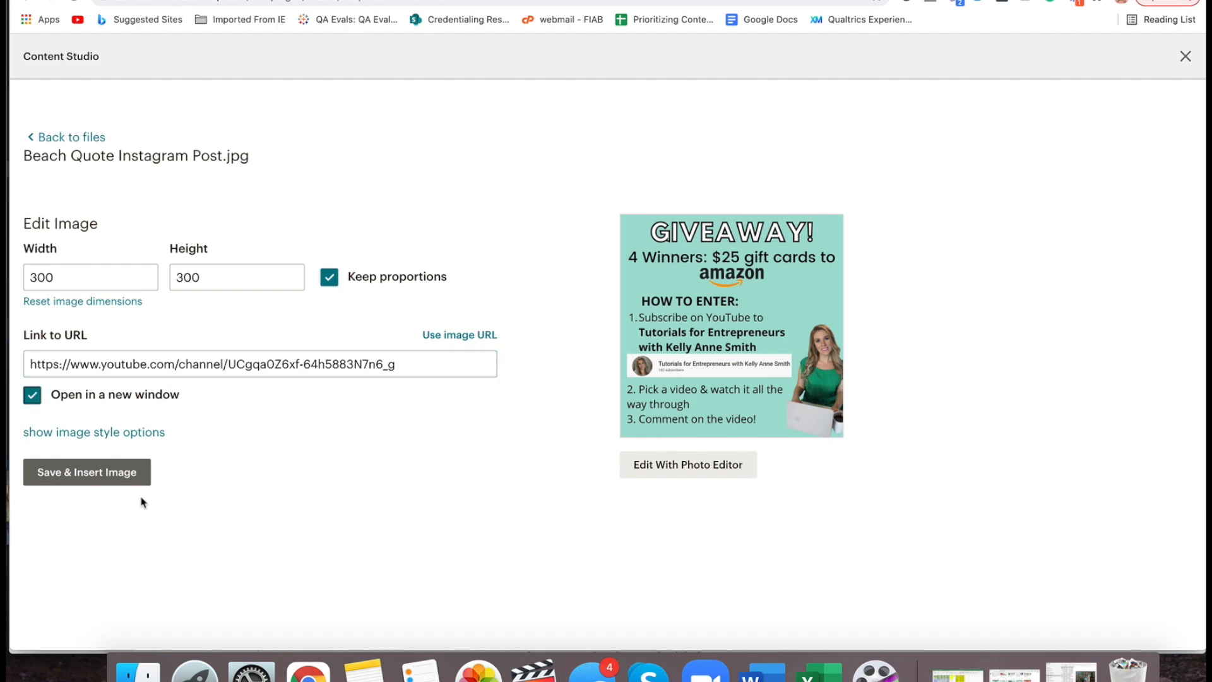
{"action": "left_click", "coordinate": [134, 475]}
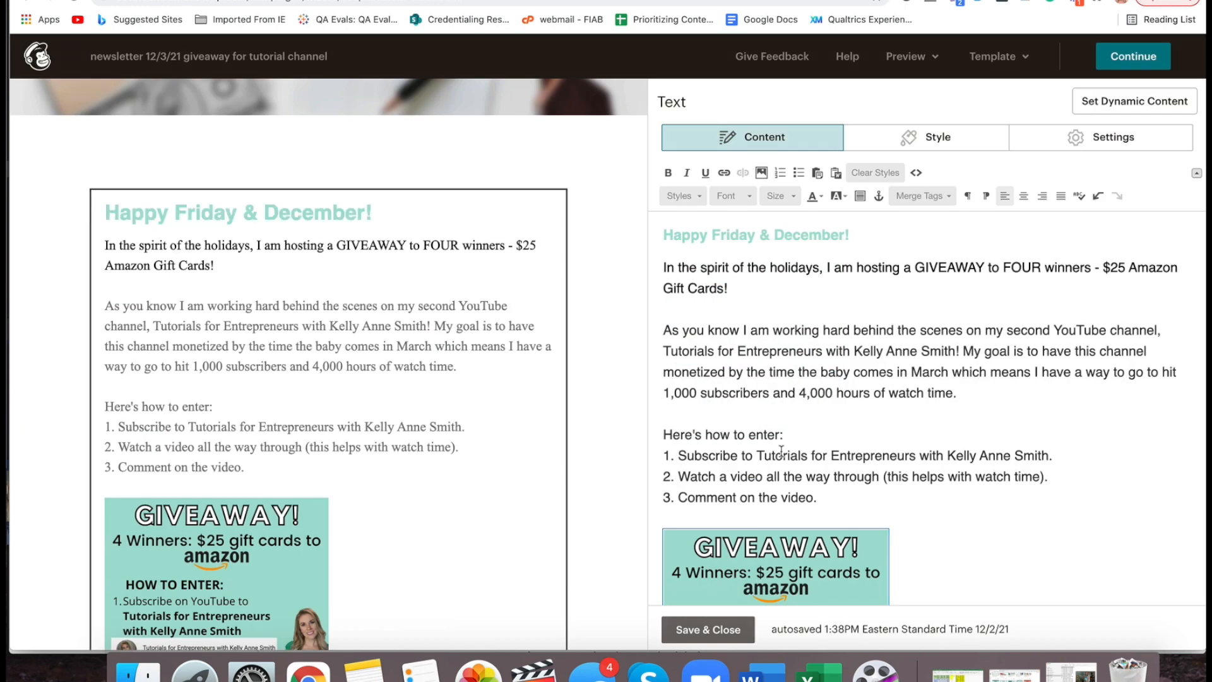
Colour the newsletter text black from "Gift Cards!" through the third entry instruction, "Comment on the video."
{"action": "scroll", "coordinate": [782, 450], "scroll_direction": "down", "scroll_amount": 3}
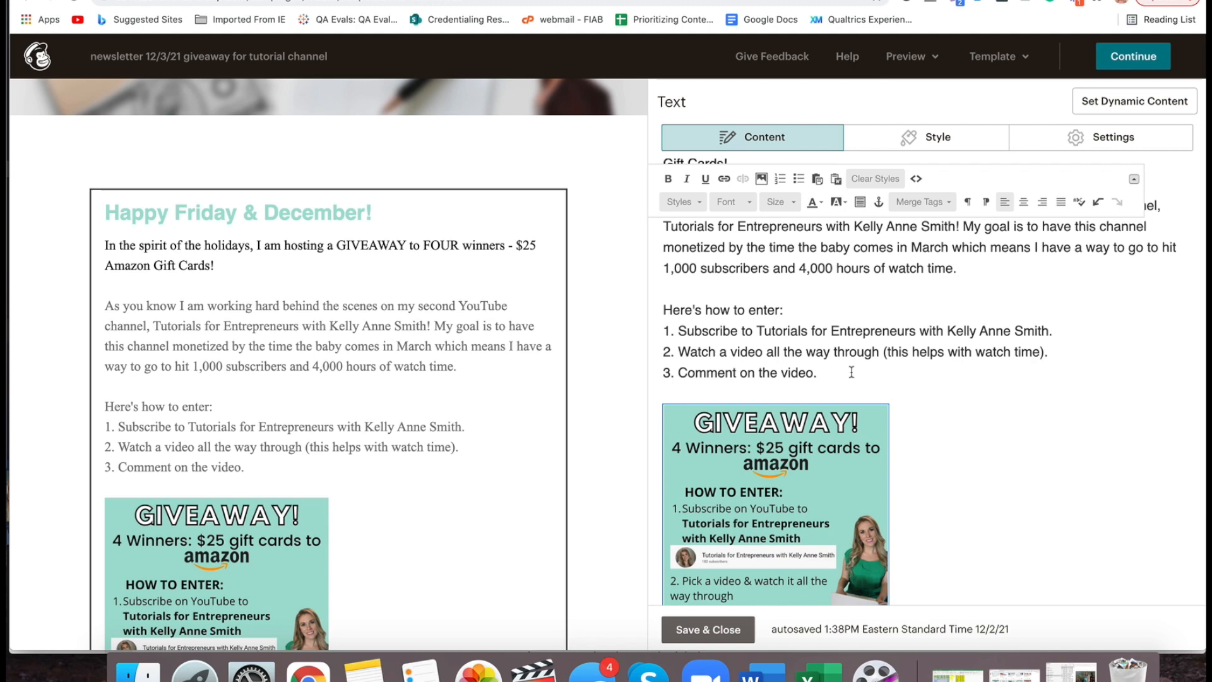
{"action": "left_click_drag", "start_coordinate": [837, 375], "coordinate": [664, 295]}
{"action": "left_click", "coordinate": [816, 197]}
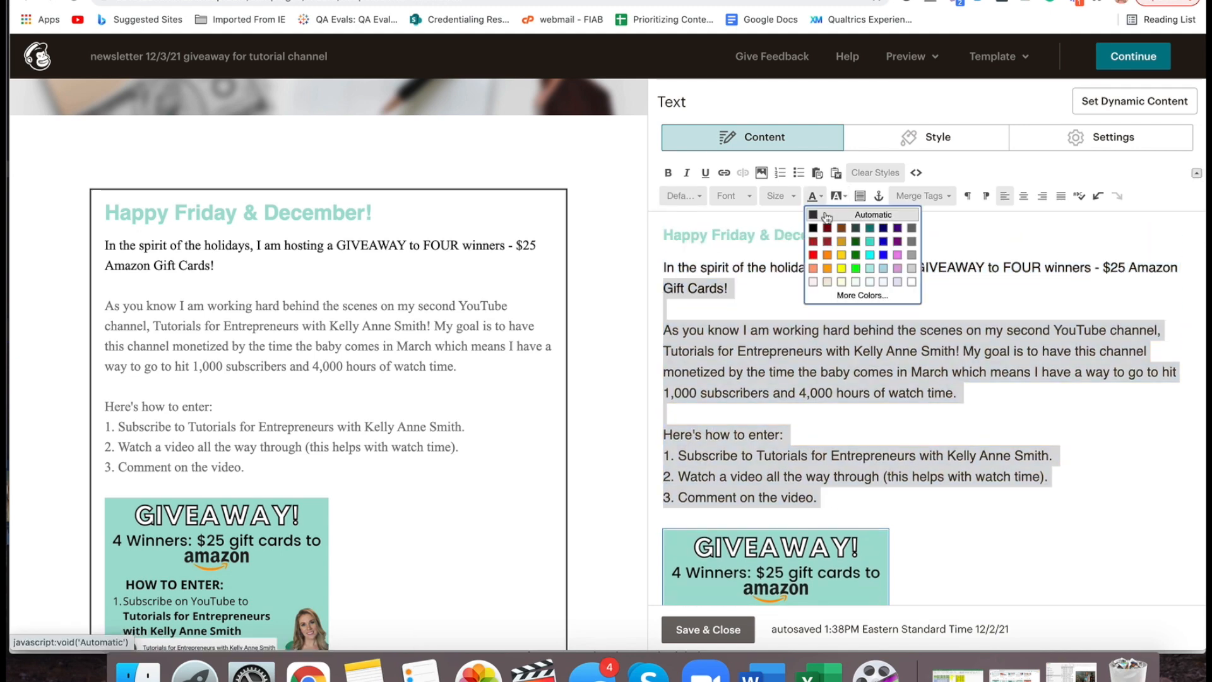
{"action": "left_click", "coordinate": [815, 231]}
{"action": "left_click", "coordinate": [804, 307]}
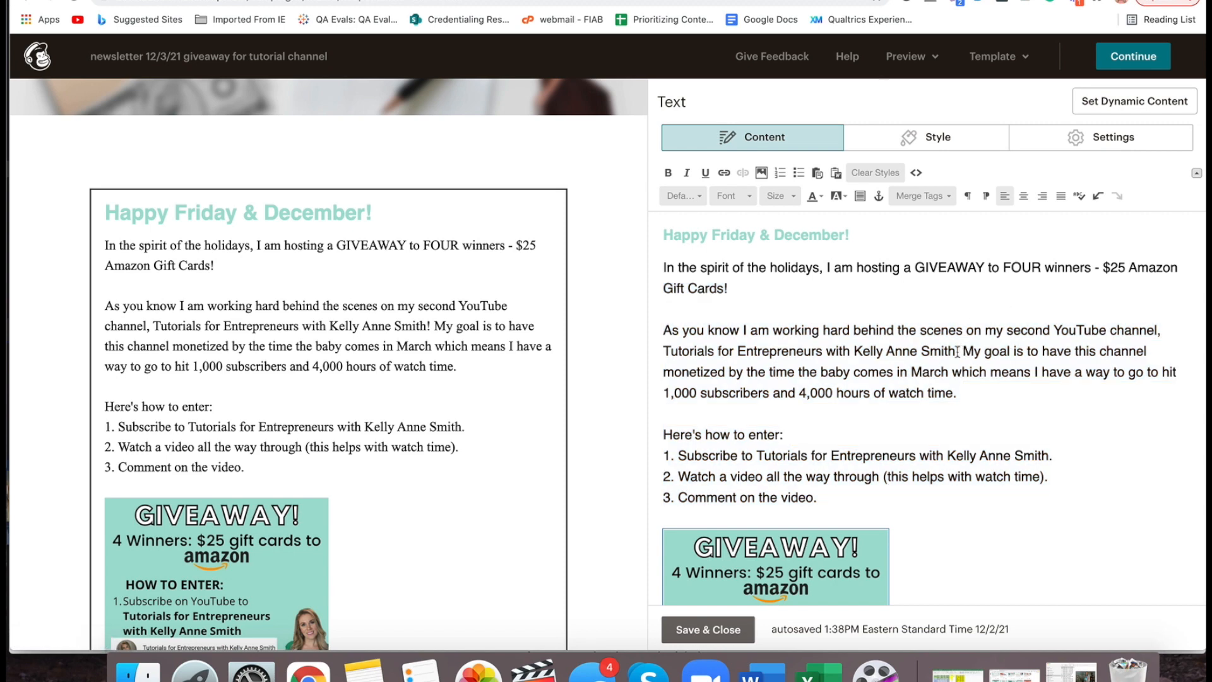
Link the full channel name in the "As you know" paragraph to the Tutorials for Entrepreneurs YouTube channel URL, opening in a new window
{"action": "left_click_drag", "start_coordinate": [957, 351], "coordinate": [670, 357]}
{"action": "left_click", "coordinate": [746, 373]}
{"action": "left_click_drag", "start_coordinate": [956, 351], "coordinate": [660, 355]}
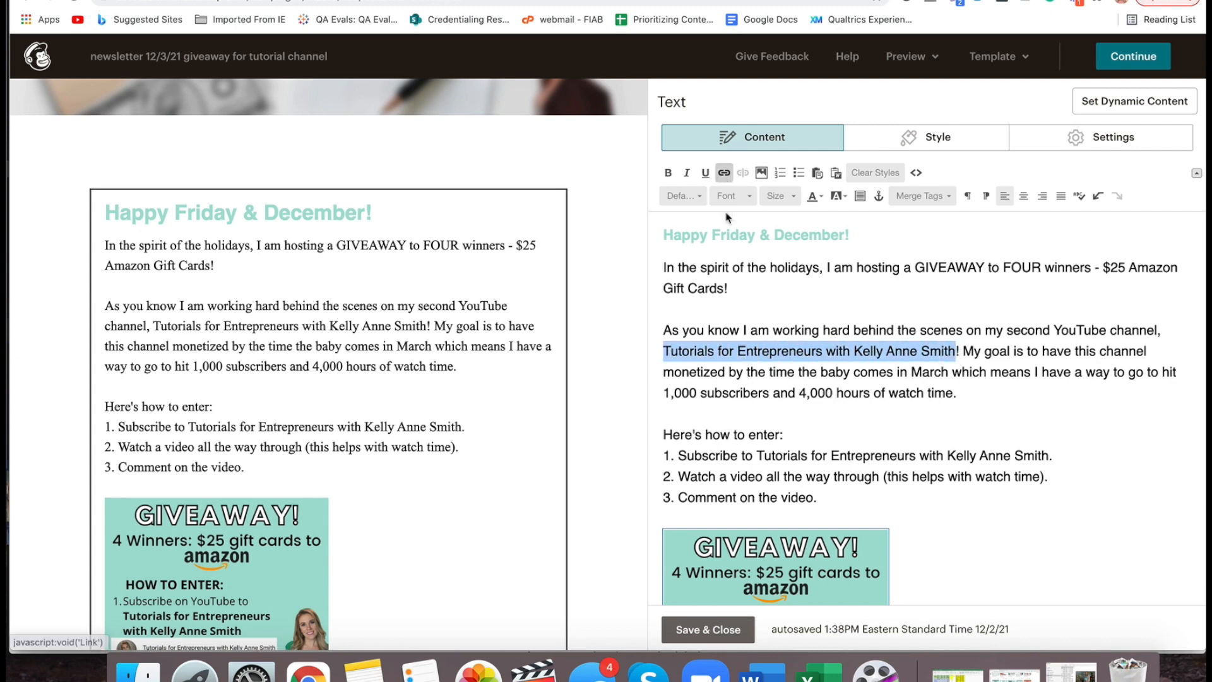
{"action": "left_click", "coordinate": [725, 177]}
{"action": "key", "text": "super+v"}
{"action": "left_click", "coordinate": [529, 410]}
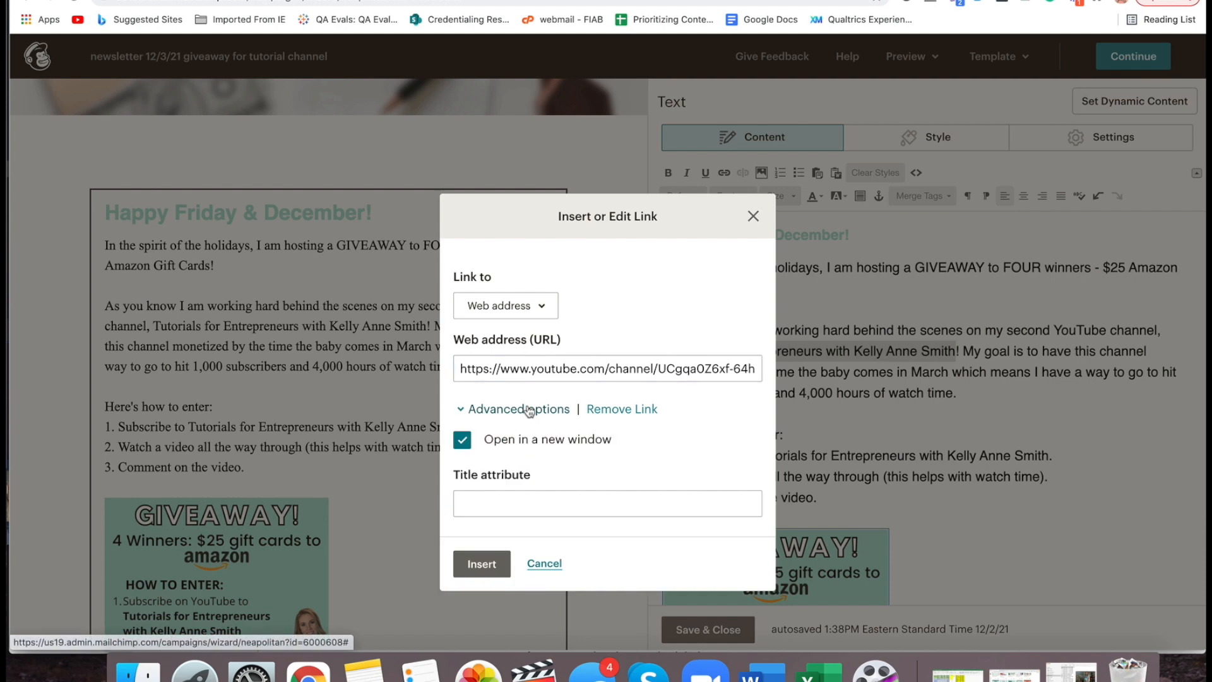
{"action": "left_click", "coordinate": [482, 564]}
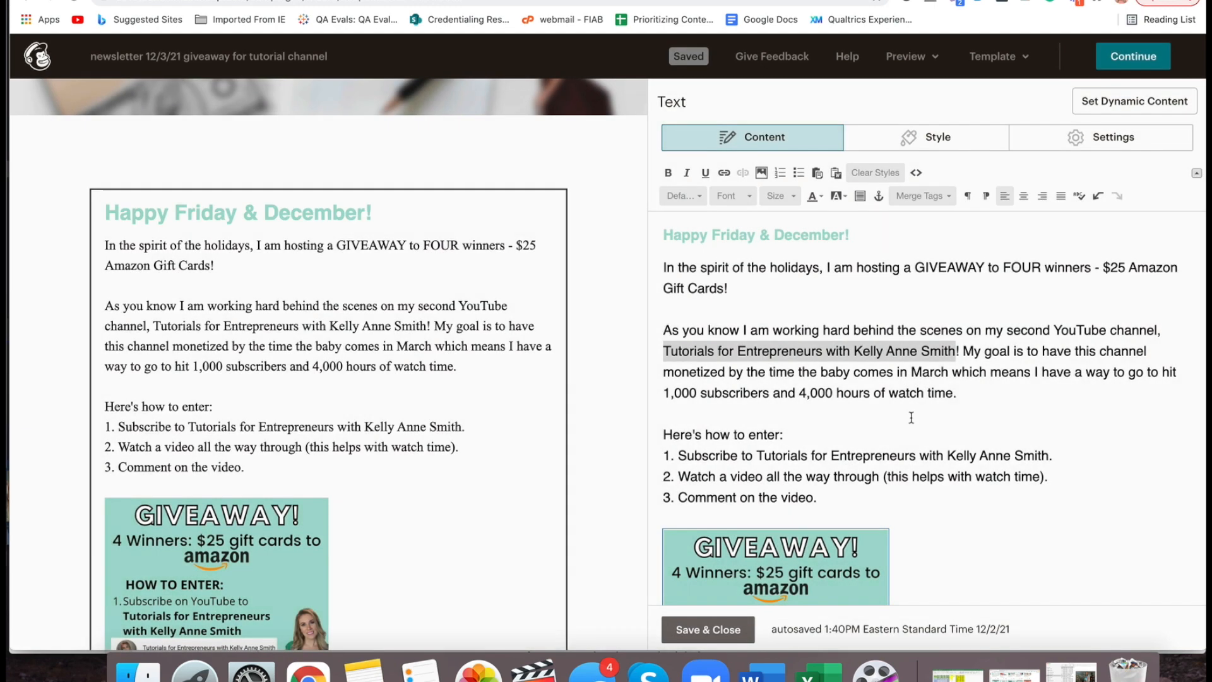
{"action": "scroll", "coordinate": [921, 417], "scroll_direction": "down", "scroll_amount": 2}
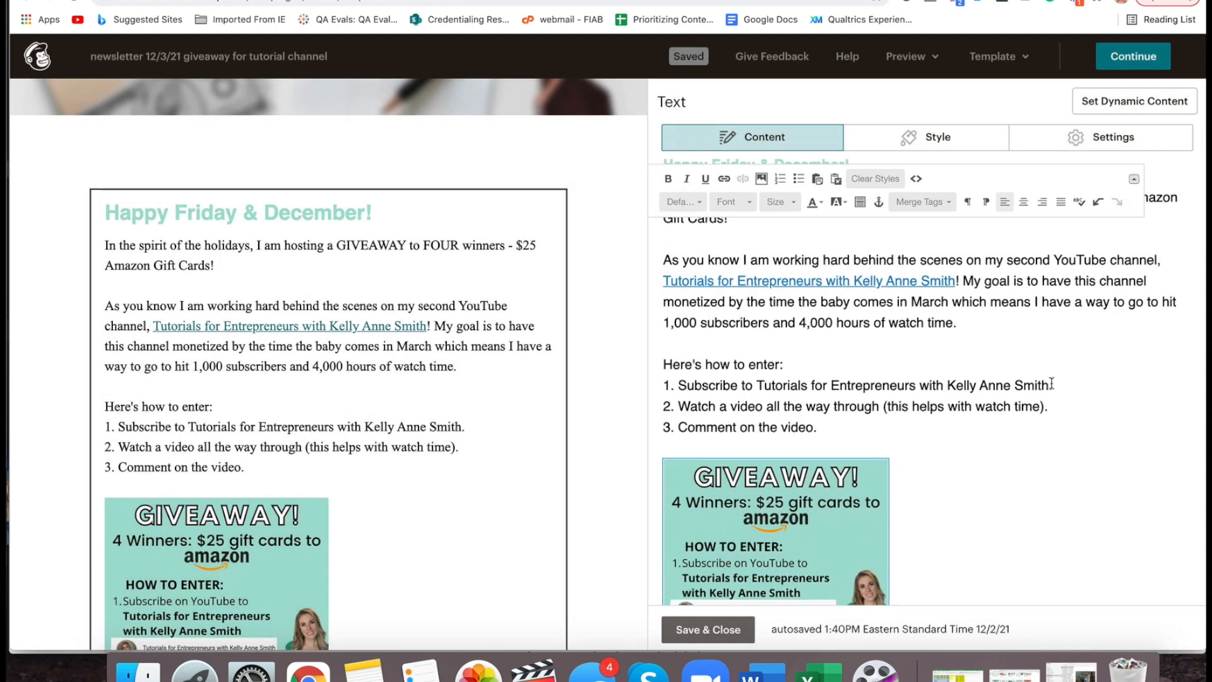
{"action": "left_click_drag", "start_coordinate": [1047, 383], "coordinate": [756, 382]}
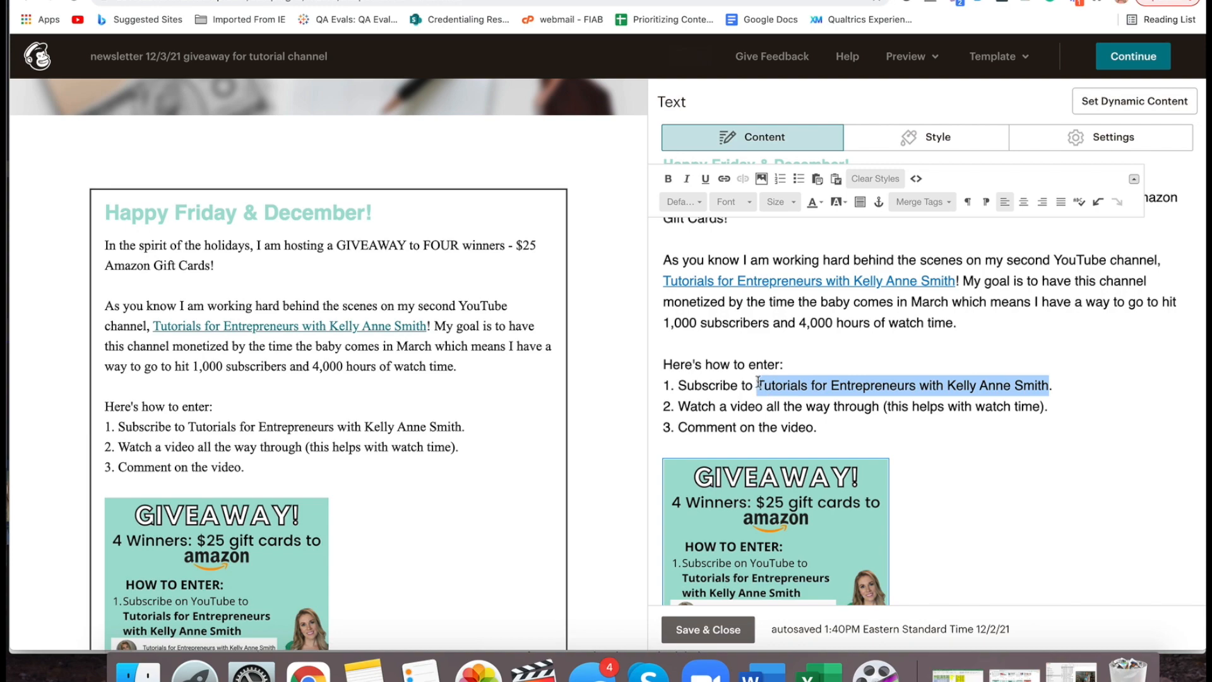
{"action": "left_click", "coordinate": [724, 179]}
{"action": "type", "text": "https://www.youtube.com/channel/UCgqa0Z6xf-64h5883N7n6_g"}
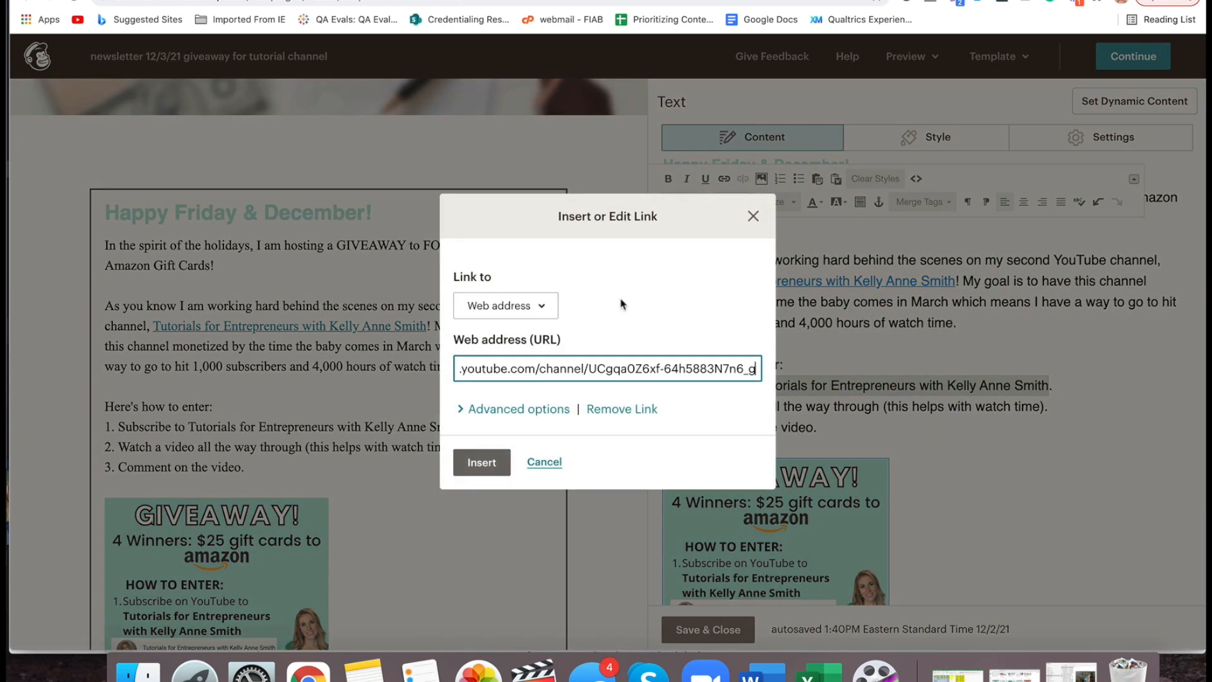
{"action": "left_click", "coordinate": [482, 462]}
{"action": "left_click", "coordinate": [878, 431]}
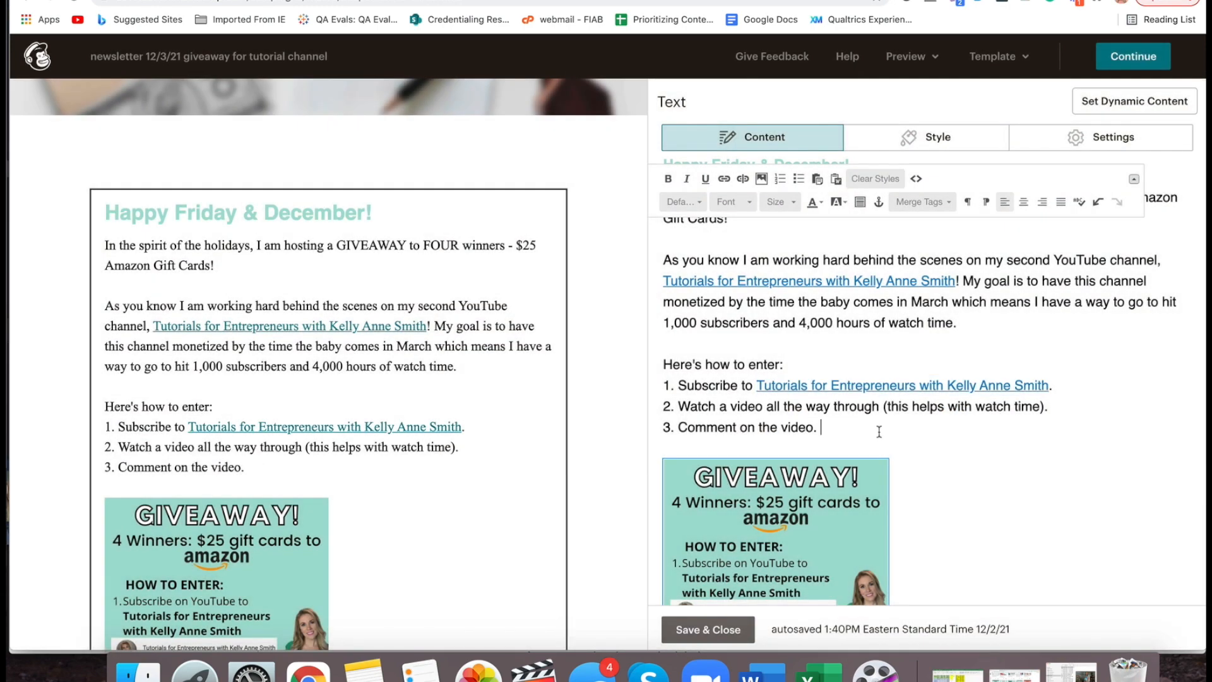
Add the line "Good luck!!" below the giveaway image in the newsletter text
{"action": "scroll", "coordinate": [879, 431], "scroll_direction": "down", "scroll_amount": 3}
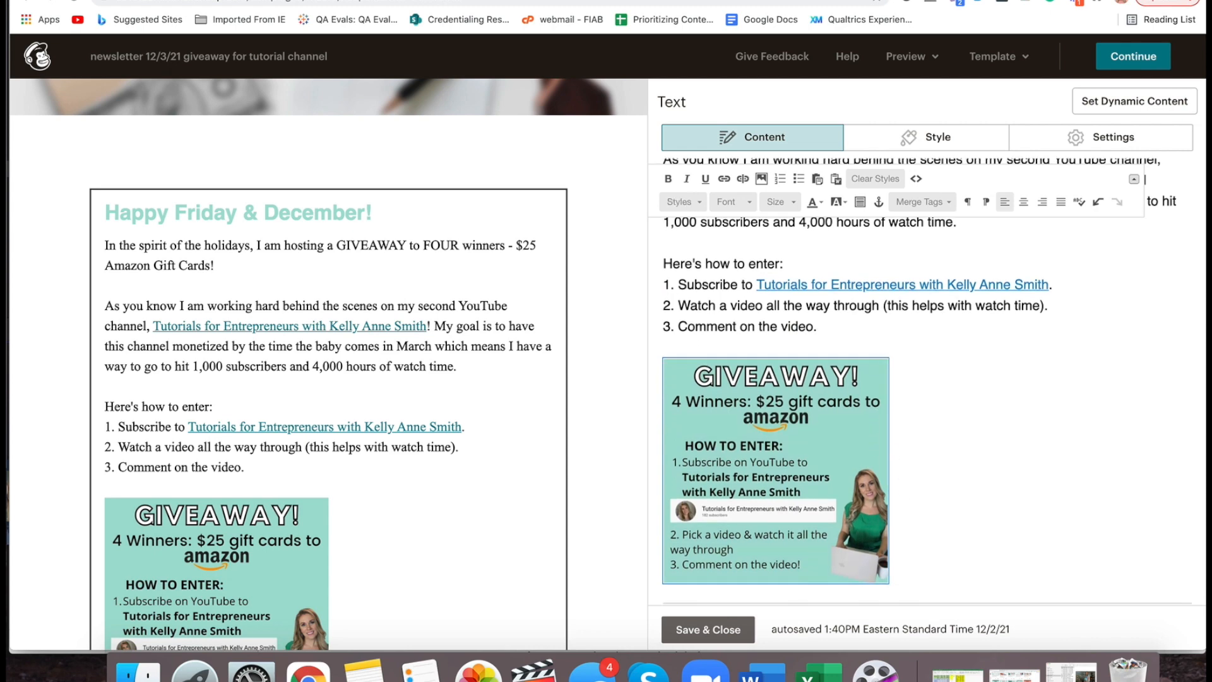
{"action": "key", "text": "Return"}
{"action": "type", "text": "Good luck!!"}
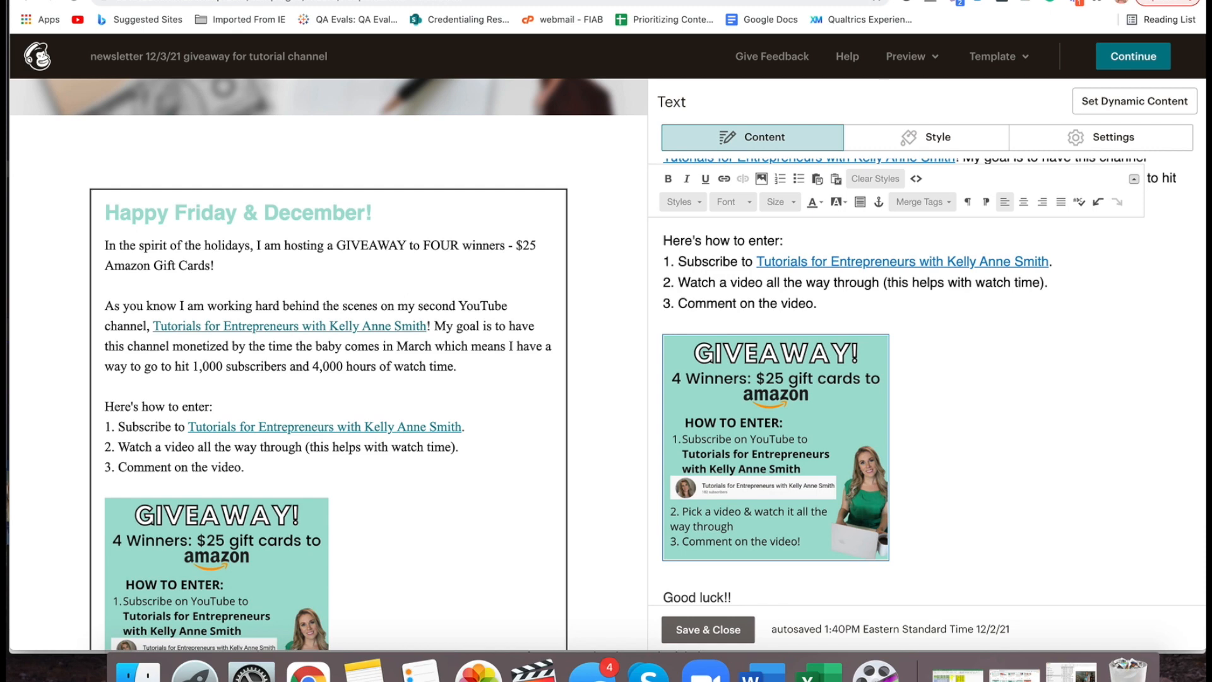
Review the rest of the newsletter, including the shop promotions, reviews and roundup lists carried over from the previous issue
{"action": "scroll", "coordinate": [1102, 535], "scroll_direction": "down", "scroll_amount": 5}
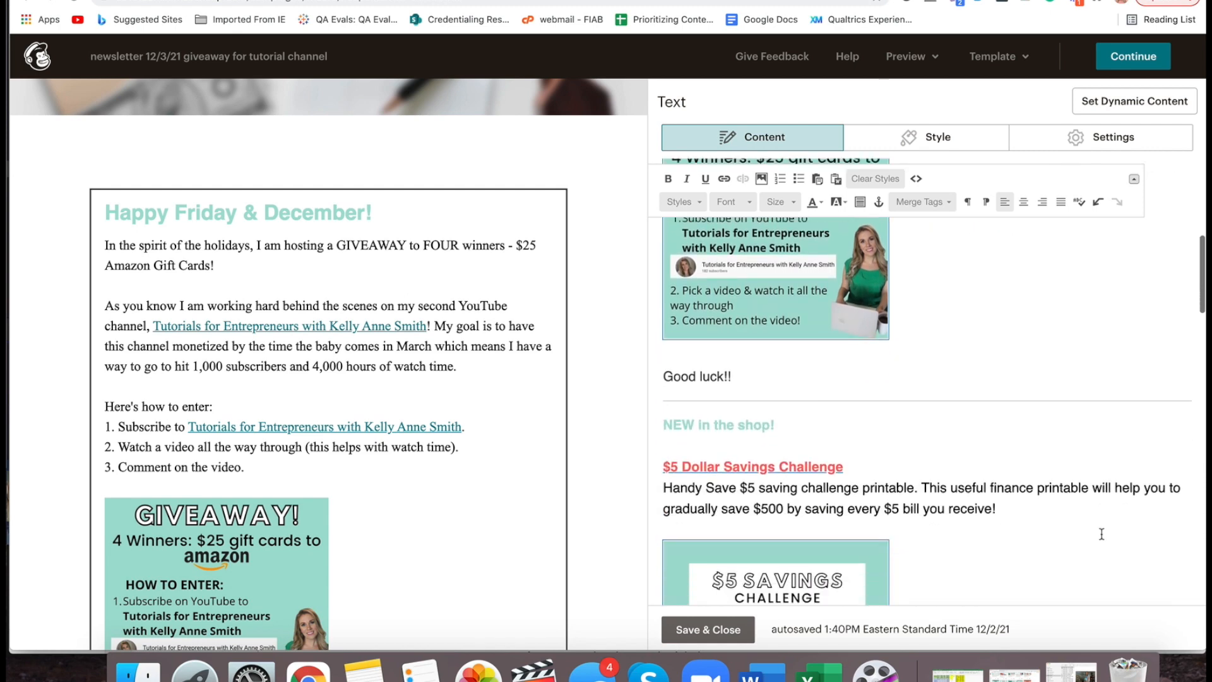
{"action": "scroll", "coordinate": [397, 427], "scroll_direction": "down", "scroll_amount": 1}
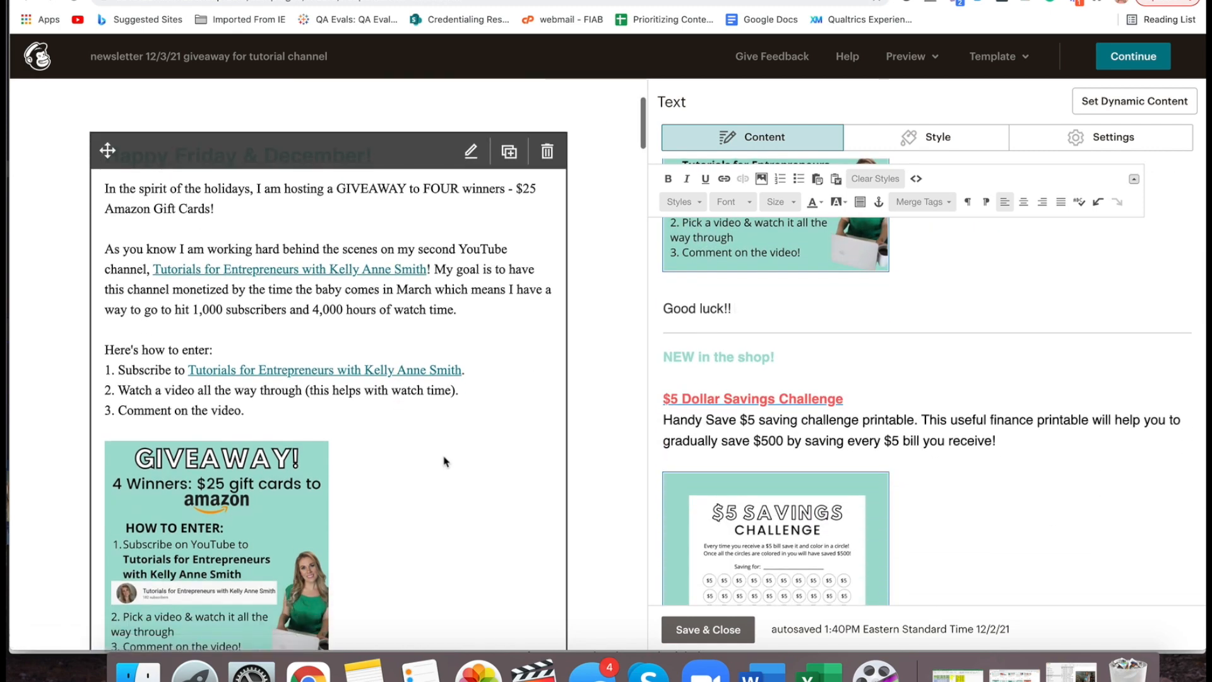
{"action": "scroll", "coordinate": [443, 462], "scroll_direction": "down", "scroll_amount": 8}
{"action": "scroll", "coordinate": [444, 461], "scroll_direction": "down", "scroll_amount": 14}
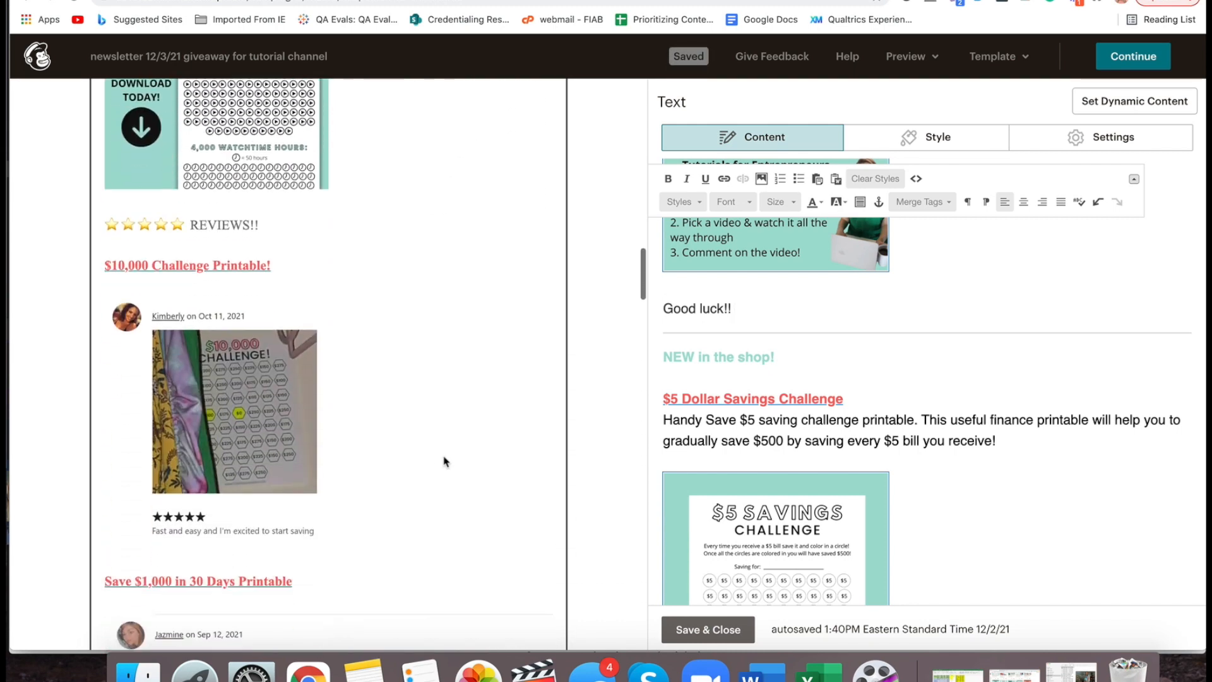
{"action": "scroll", "coordinate": [443, 461], "scroll_direction": "down", "scroll_amount": 5}
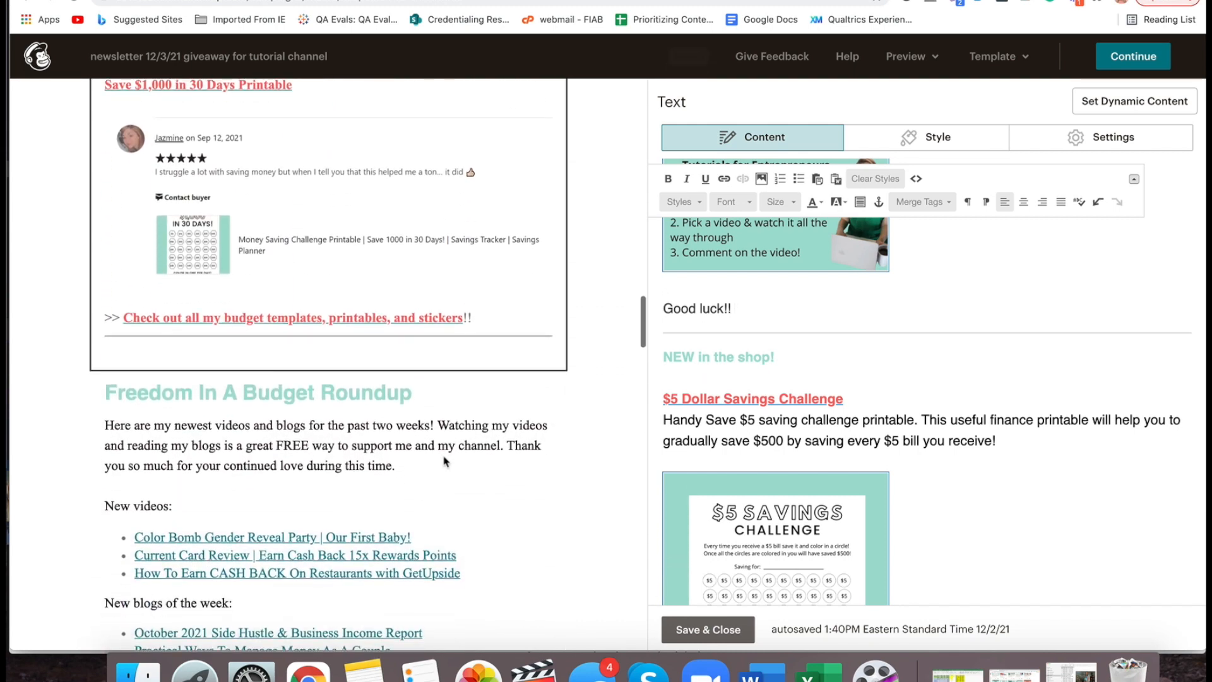
{"action": "scroll", "coordinate": [443, 462], "scroll_direction": "up", "scroll_amount": 6}
{"action": "scroll", "coordinate": [444, 461], "scroll_direction": "up", "scroll_amount": 12}
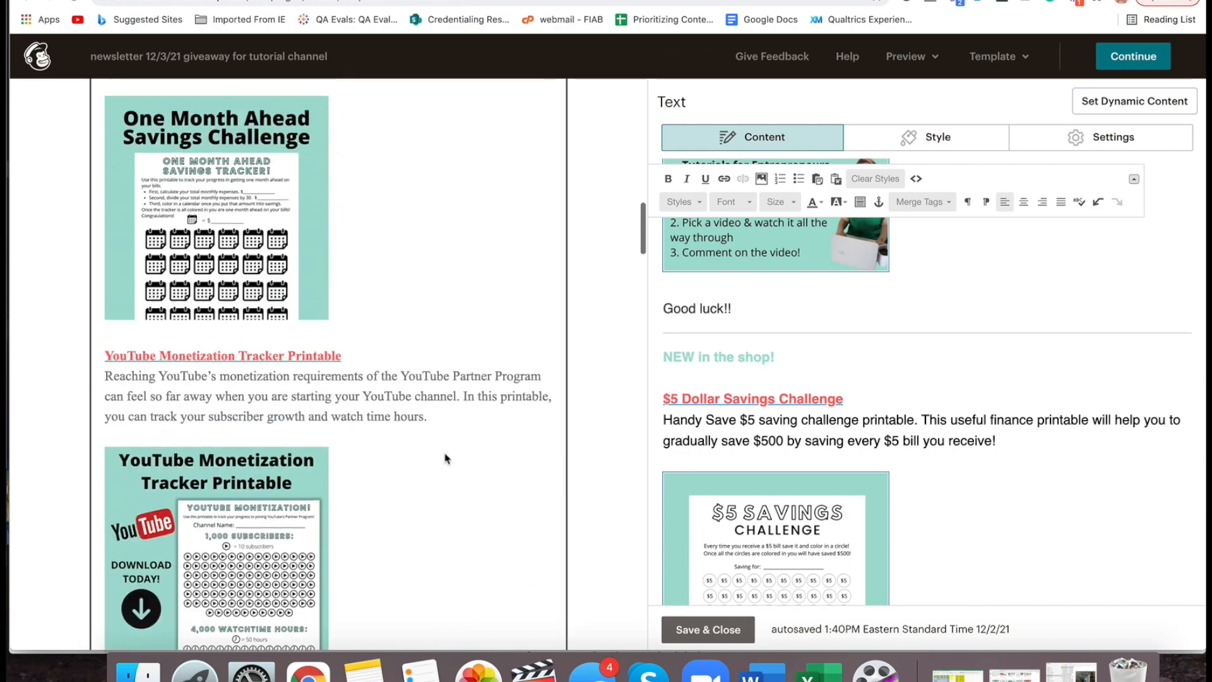
{"action": "scroll", "coordinate": [445, 454], "scroll_direction": "up", "scroll_amount": 5}
{"action": "scroll", "coordinate": [446, 454], "scroll_direction": "down", "scroll_amount": 20}
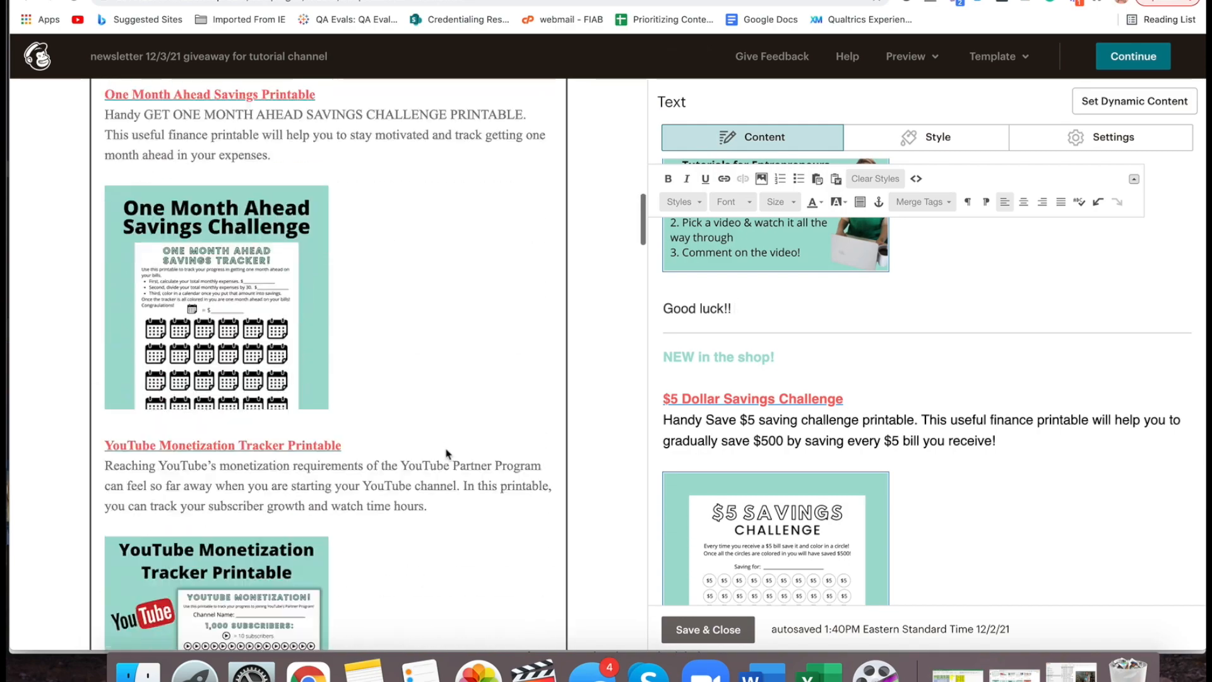
{"action": "scroll", "coordinate": [446, 453], "scroll_direction": "down", "scroll_amount": 20}
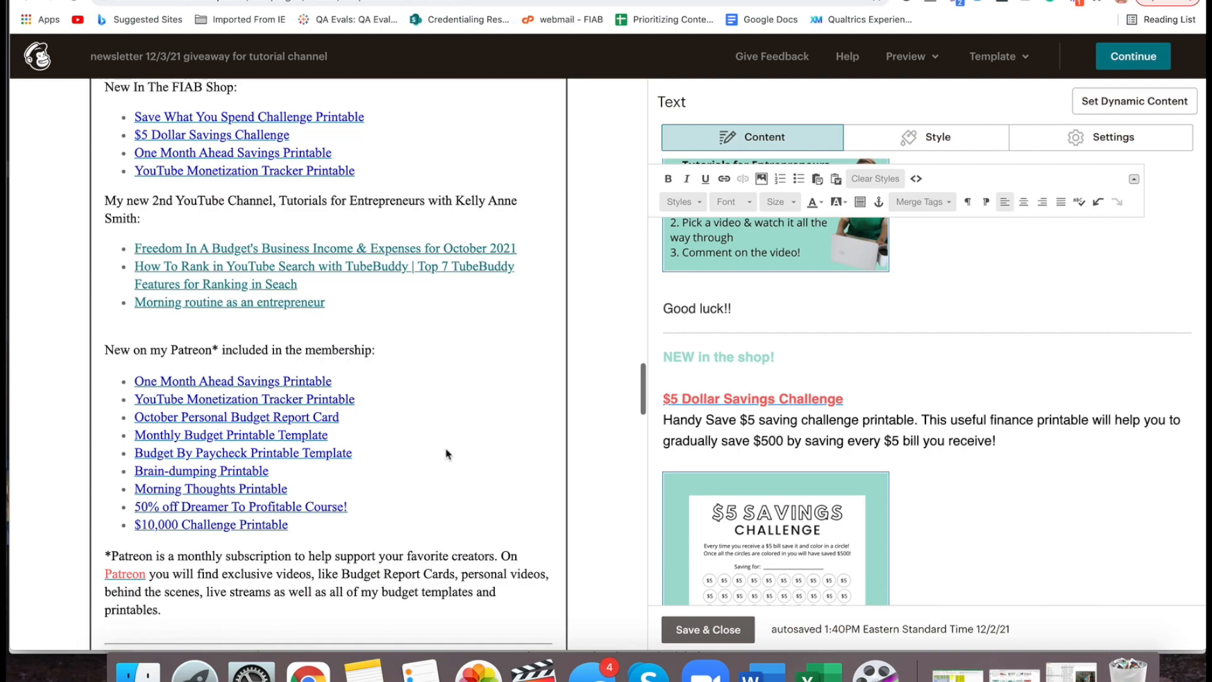
{"action": "scroll", "coordinate": [446, 453], "scroll_direction": "down", "scroll_amount": 6}
{"action": "scroll", "coordinate": [447, 453], "scroll_direction": "up", "scroll_amount": 19}
{"action": "scroll", "coordinate": [445, 454], "scroll_direction": "up", "scroll_amount": 14}
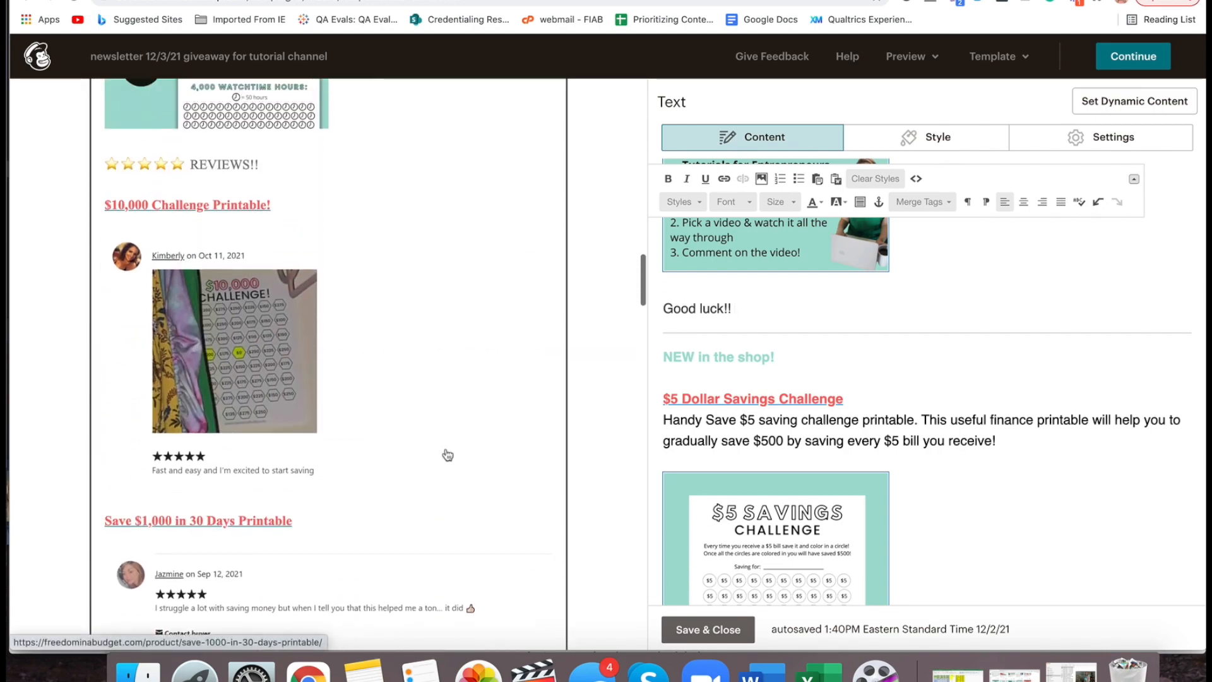
{"action": "scroll", "coordinate": [447, 455], "scroll_direction": "up", "scroll_amount": 8}
Delete the shop promotions and reviews below "Good luck!!", leaving a single horizontal divider line under that text
{"action": "left_click", "coordinate": [933, 431]}
{"action": "scroll", "coordinate": [933, 431], "scroll_direction": "down", "scroll_amount": 20}
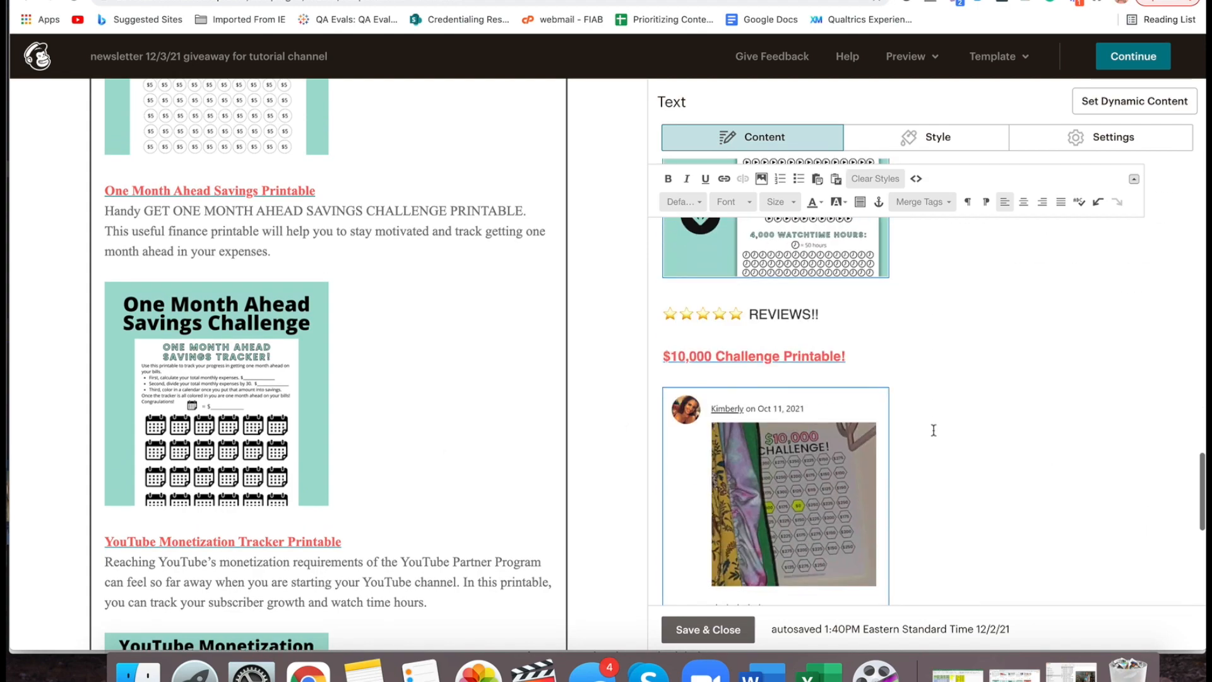
{"action": "scroll", "coordinate": [934, 429], "scroll_direction": "down", "scroll_amount": 3}
{"action": "left_click_drag", "start_coordinate": [1118, 516], "coordinate": [682, 229]}
{"action": "key", "text": "BackSpace"}
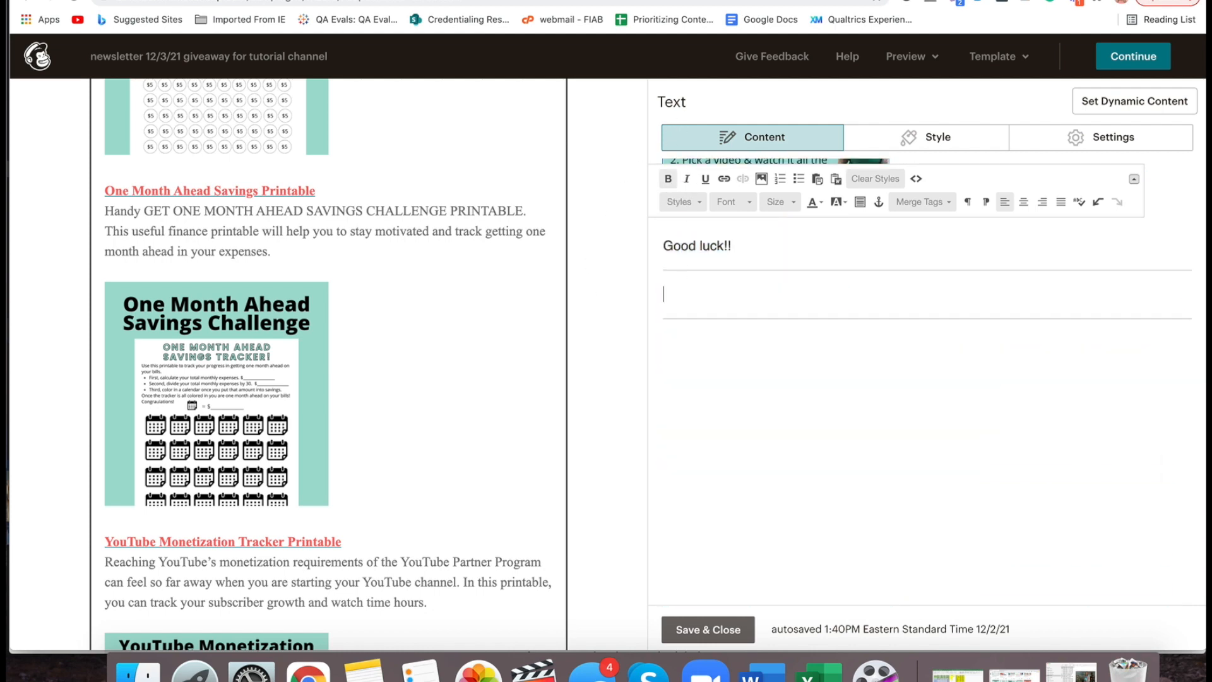
{"action": "key", "text": "BackSpace"}
{"action": "key", "text": "BackSpace"}
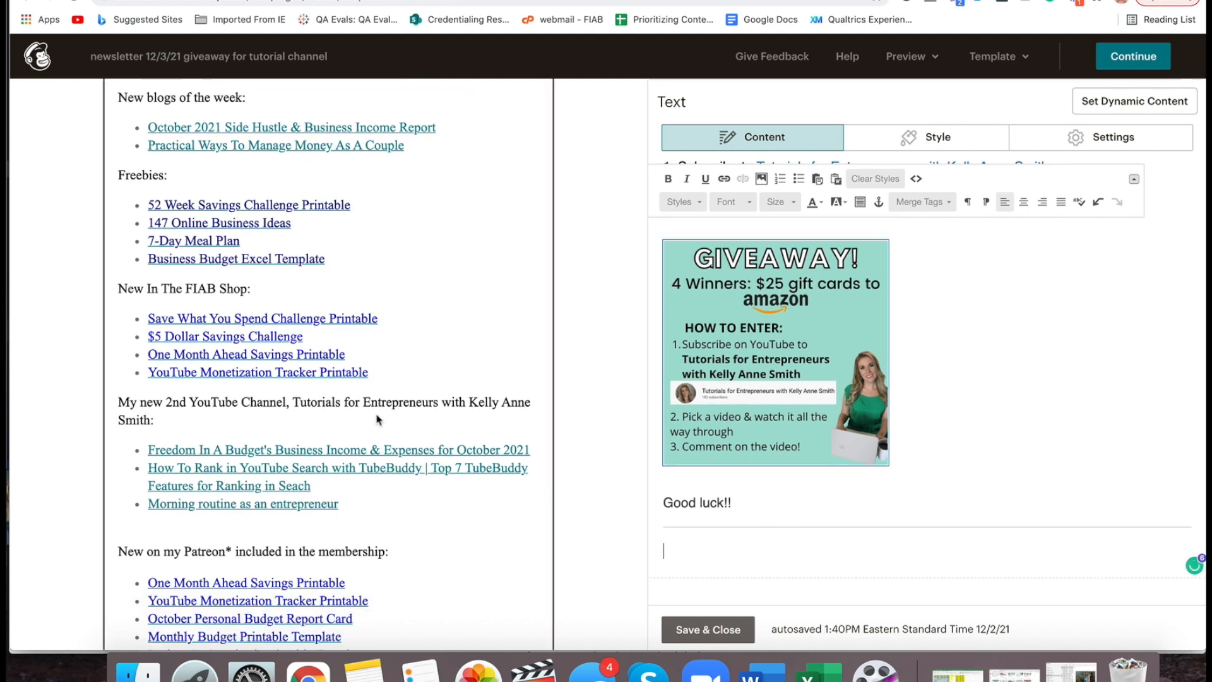
{"action": "scroll", "coordinate": [570, 405], "scroll_direction": "up", "scroll_amount": 10}
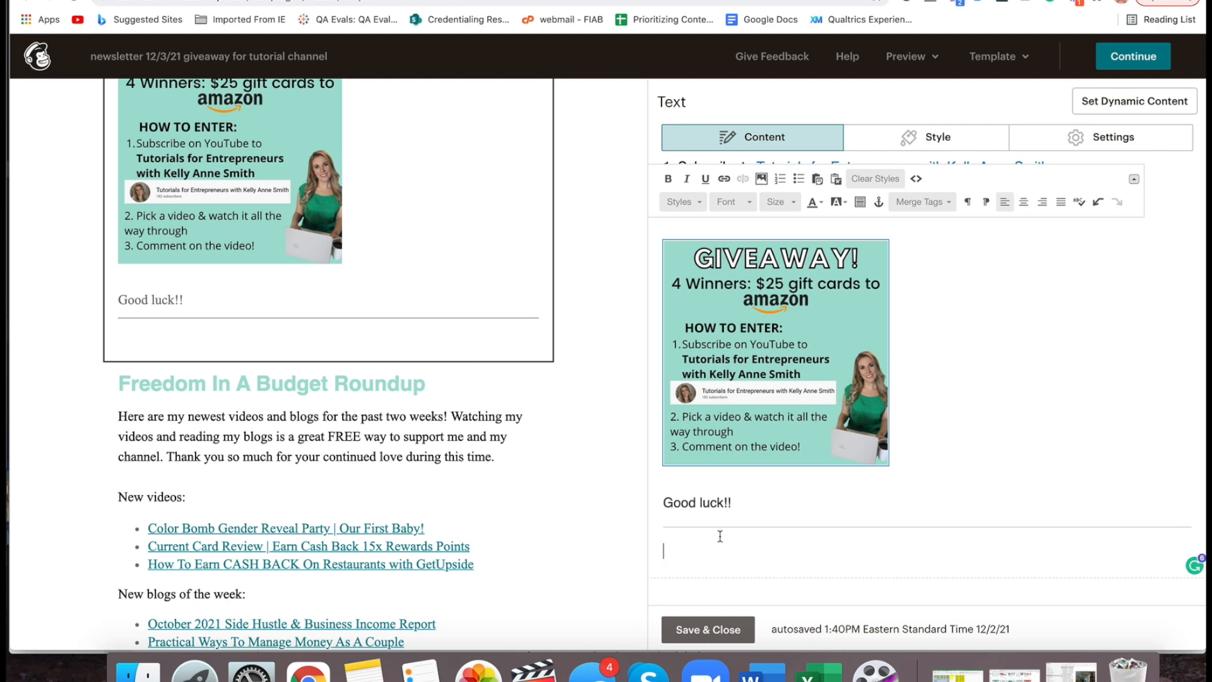
{"action": "key", "text": "BackSpace"}
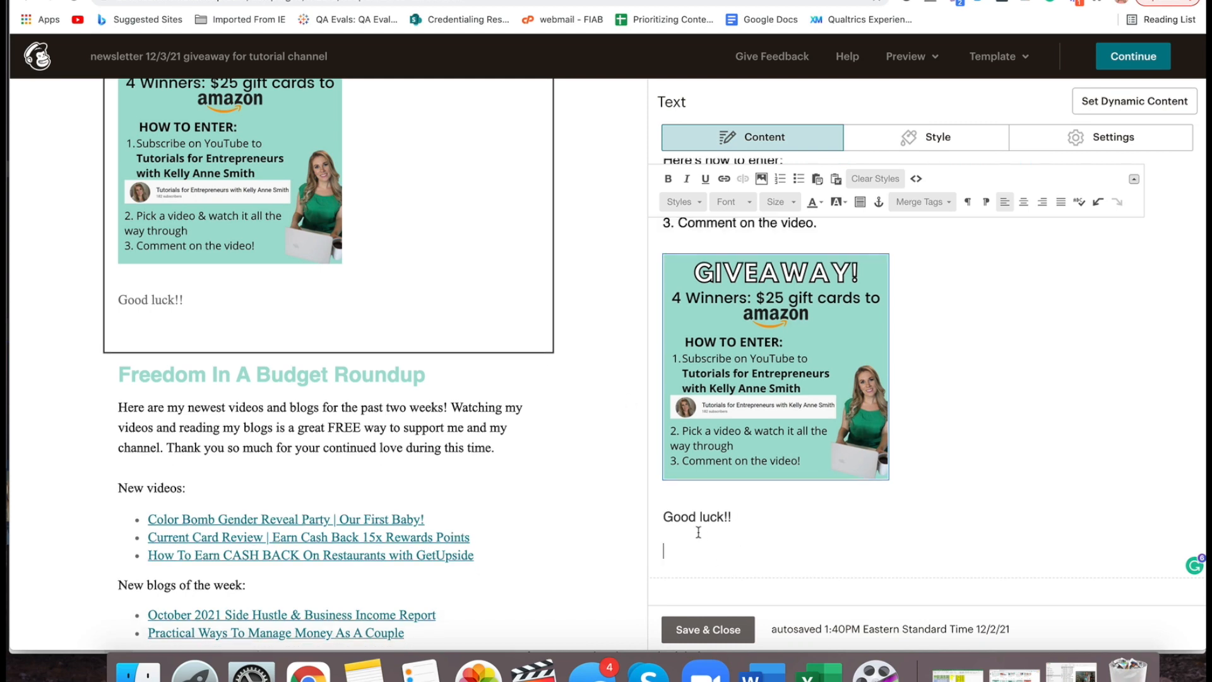
{"action": "left_click", "coordinate": [859, 203]}
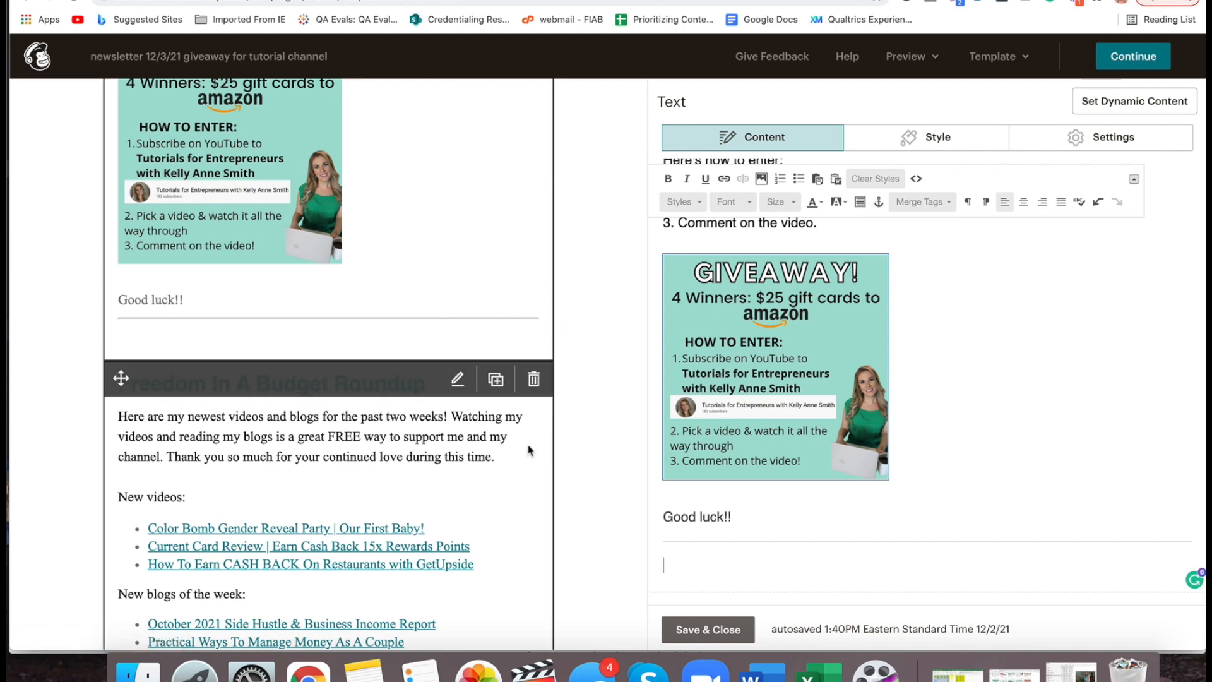
Open the "Freedom In A Budget Roundup" block for editing, then switch to YouTube and show the channel's uploaded videos in YouTube Studio
{"action": "left_click", "coordinate": [395, 486]}
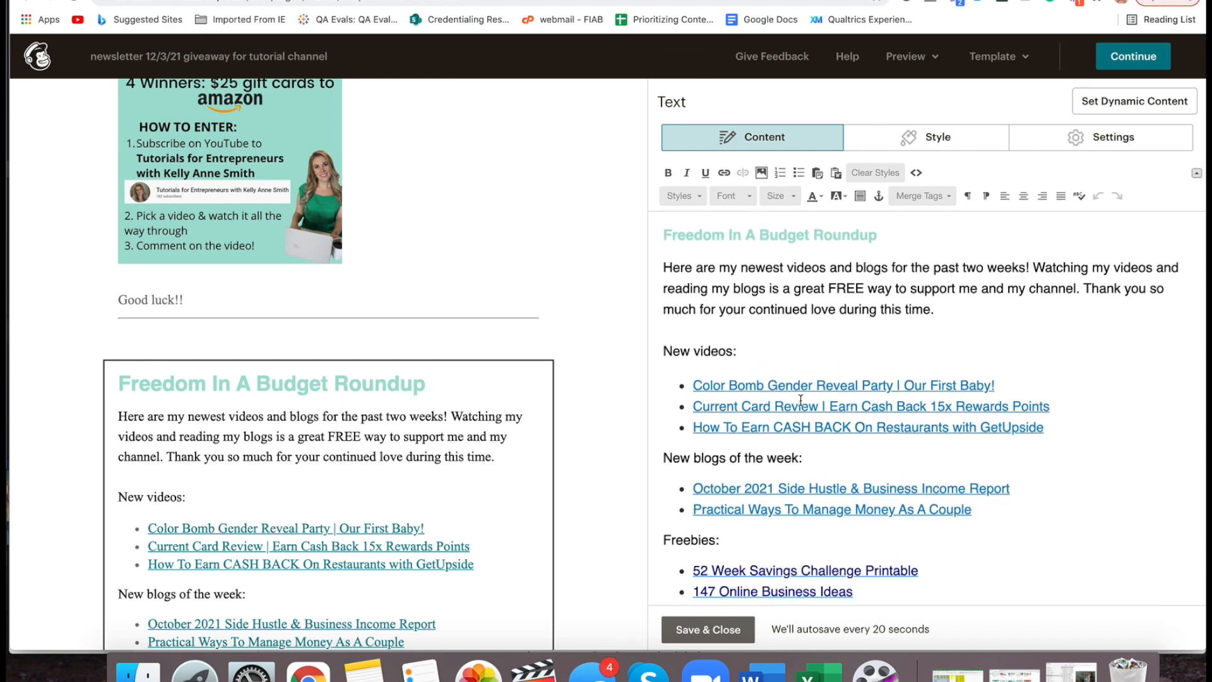
{"action": "left_click", "coordinate": [934, 0]}
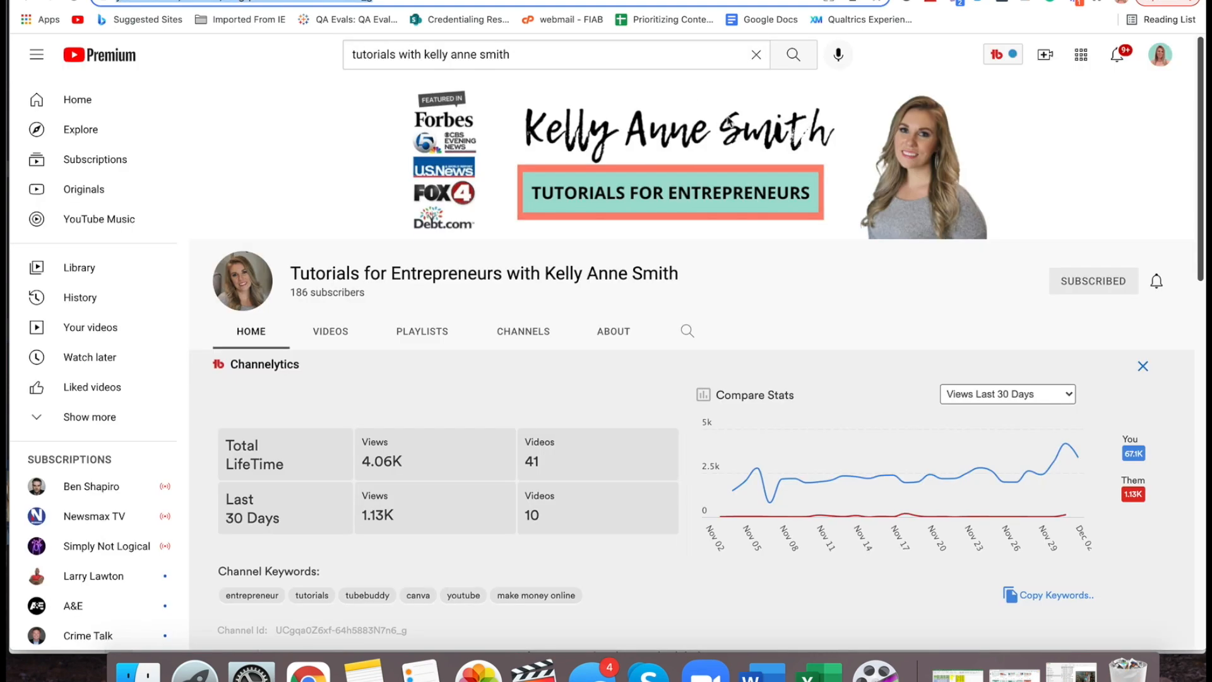
{"action": "left_click", "coordinate": [1159, 55]}
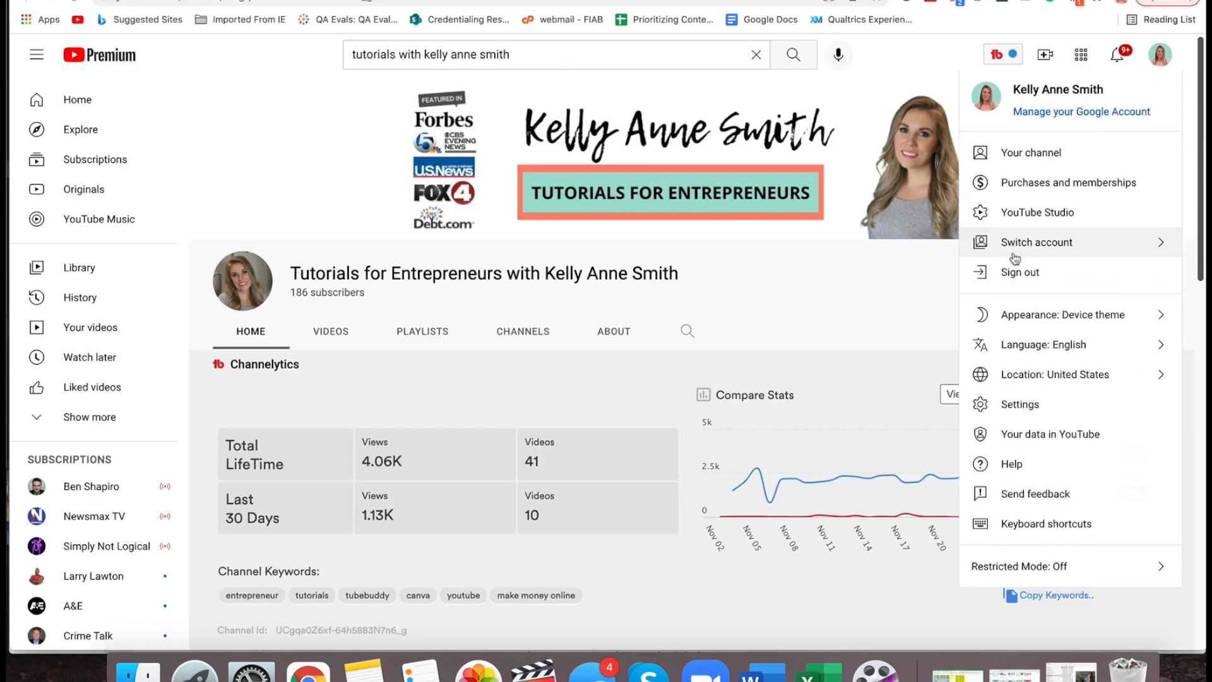
{"action": "left_click", "coordinate": [1053, 214]}
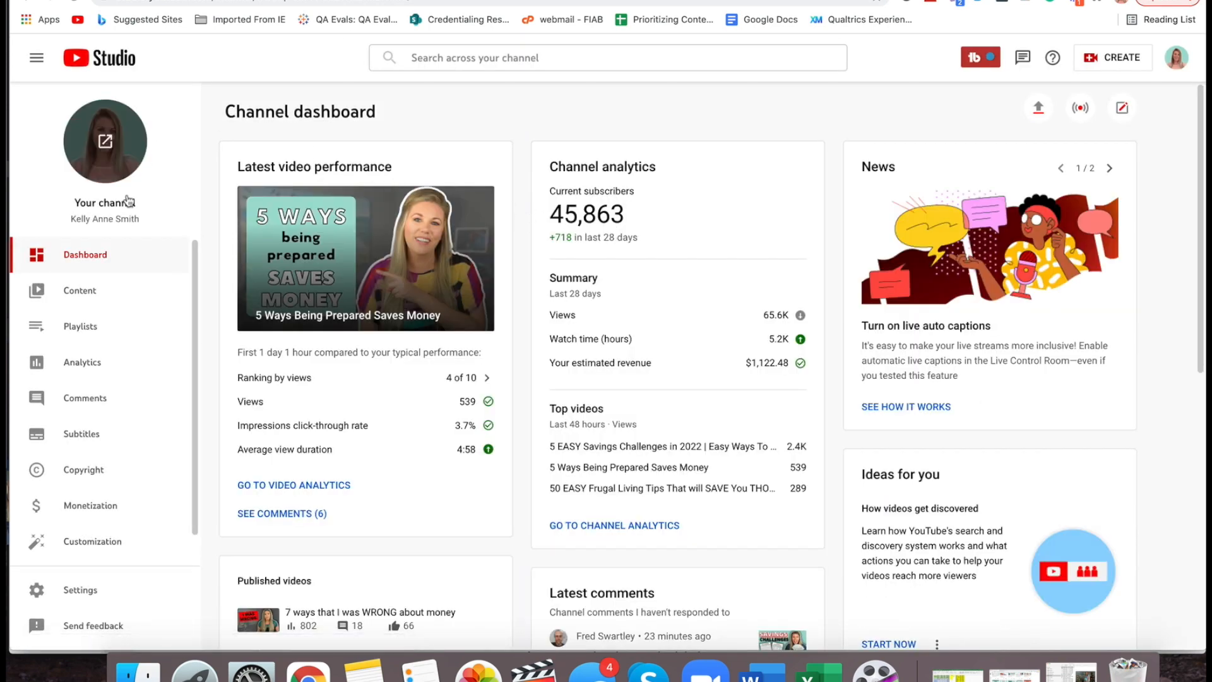
{"action": "left_click", "coordinate": [113, 305]}
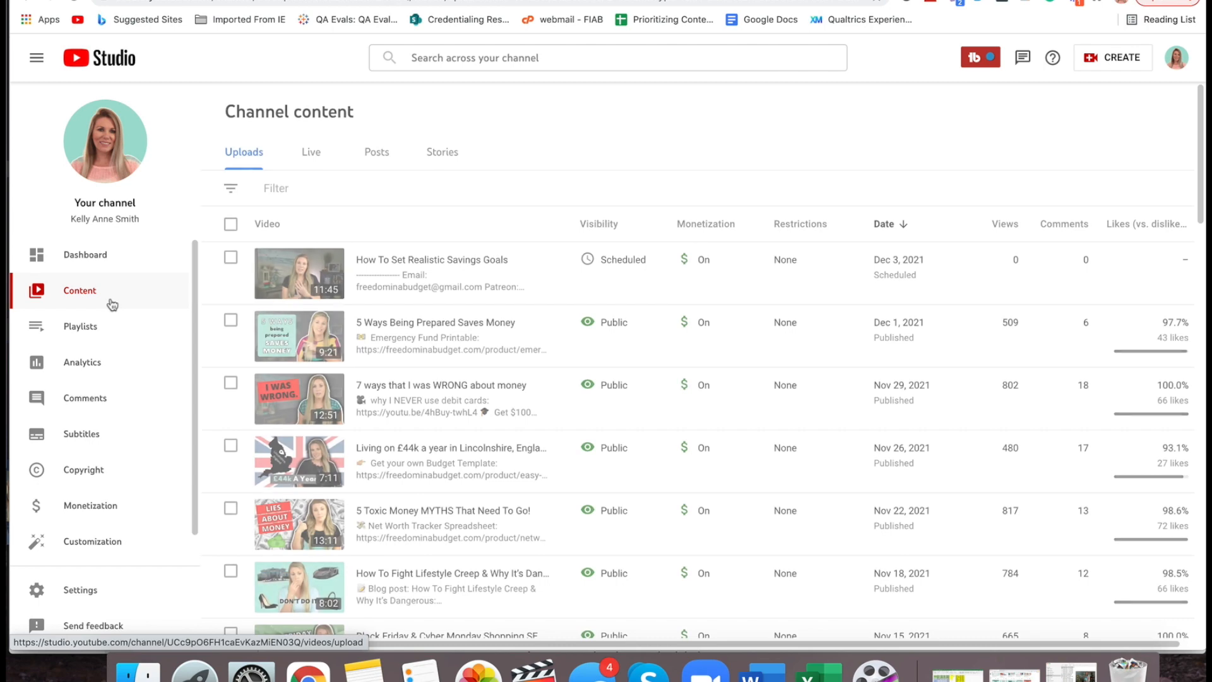
Look through the channel's uploads for the videos published or scheduled since the last newsletter
{"action": "scroll", "coordinate": [679, 320], "scroll_direction": "down", "scroll_amount": 1}
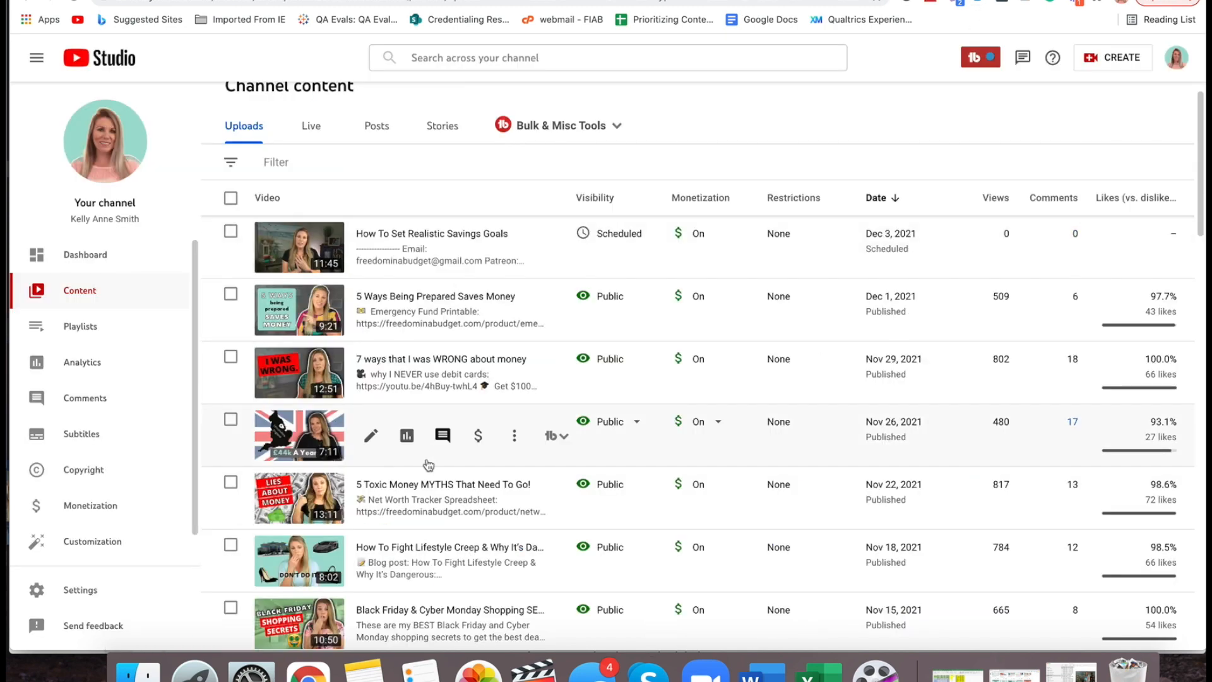
{"action": "scroll", "coordinate": [424, 488], "scroll_direction": "down", "scroll_amount": 2}
{"action": "scroll", "coordinate": [425, 488], "scroll_direction": "down", "scroll_amount": 2}
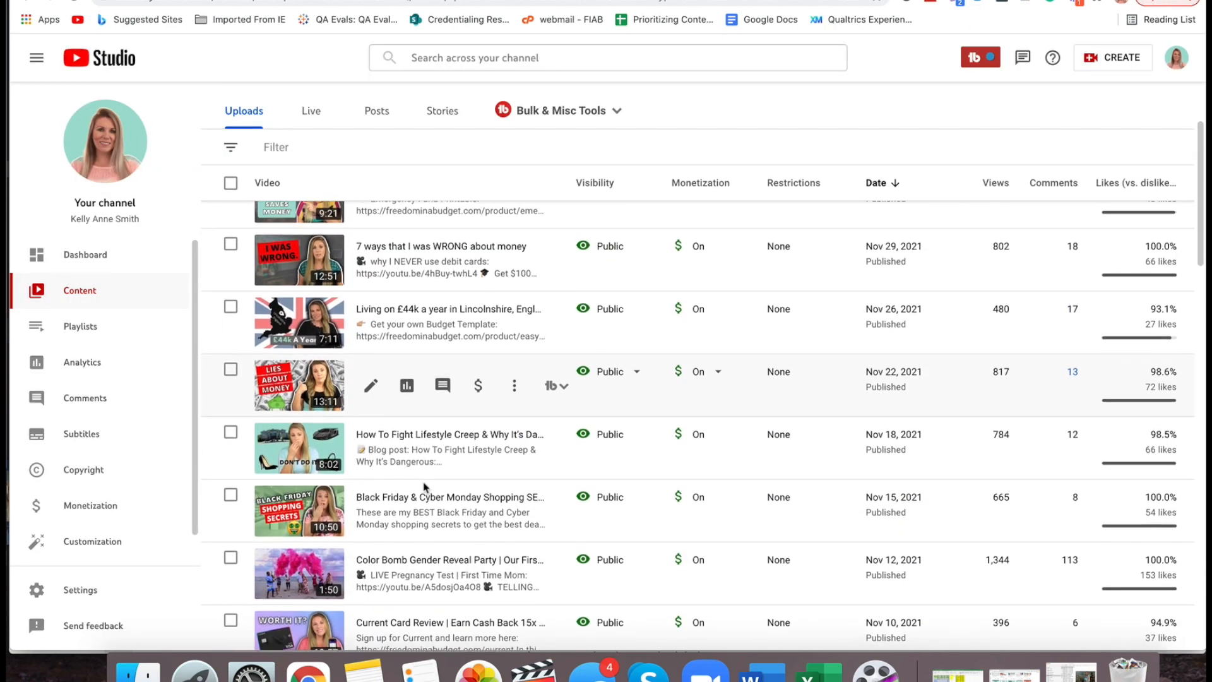
{"action": "scroll", "coordinate": [425, 486], "scroll_direction": "down", "scroll_amount": 3}
{"action": "scroll", "coordinate": [424, 486], "scroll_direction": "up", "scroll_amount": 2}
{"action": "scroll", "coordinate": [424, 488], "scroll_direction": "up", "scroll_amount": 2}
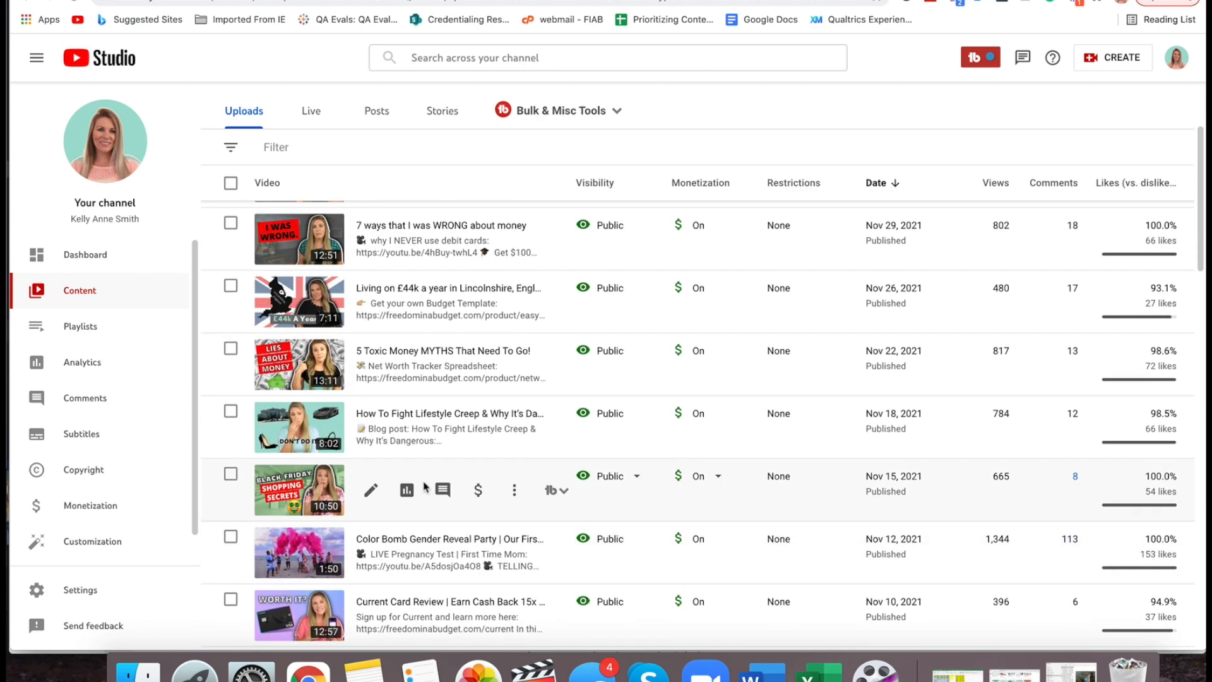
{"action": "scroll", "coordinate": [427, 360], "scroll_direction": "up", "scroll_amount": 2}
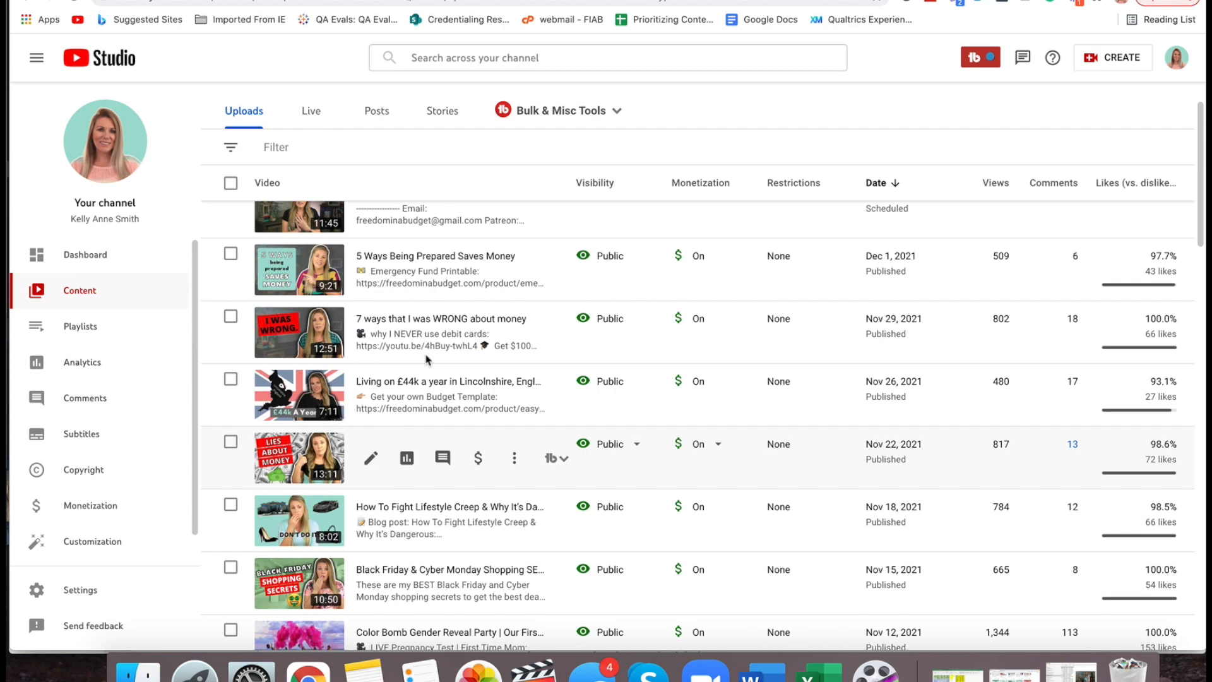
{"action": "scroll", "coordinate": [427, 358], "scroll_direction": "up", "scroll_amount": 1}
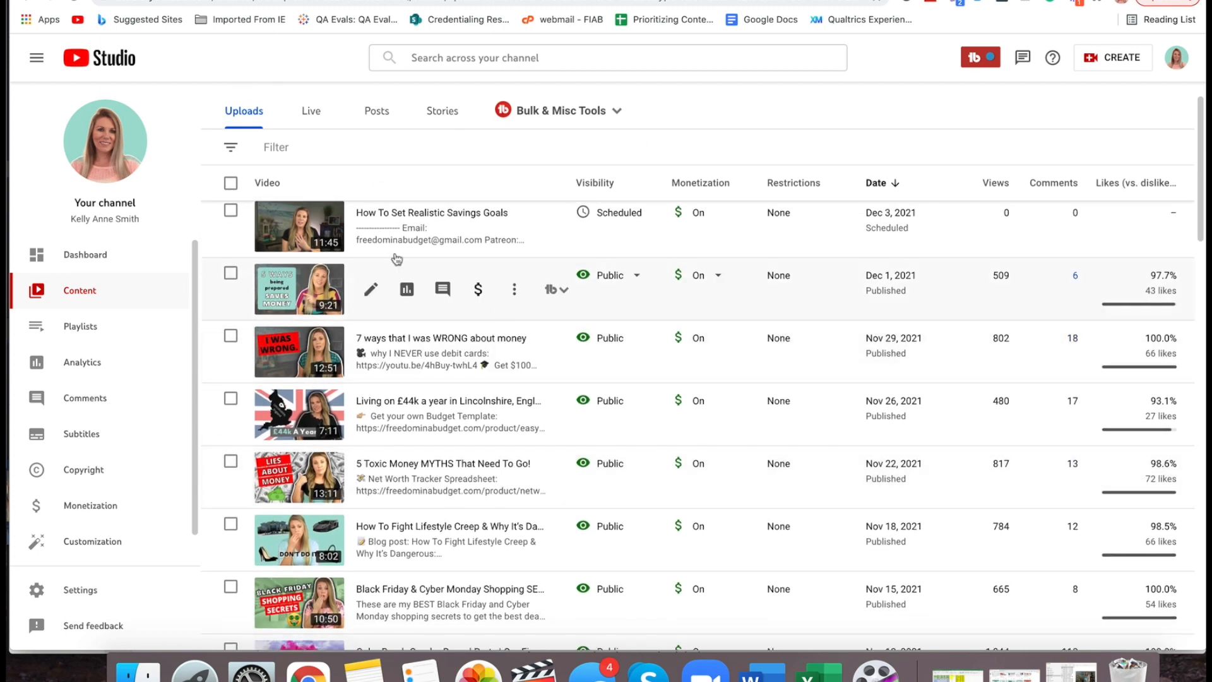
Open the details pages of the seven newest videos, from "How To Set Realistic Savings Goals" to the Black Friday shopping video, in separate browser tabs
{"action": "right_click", "coordinate": [373, 233]}
{"action": "left_click", "coordinate": [387, 241]}
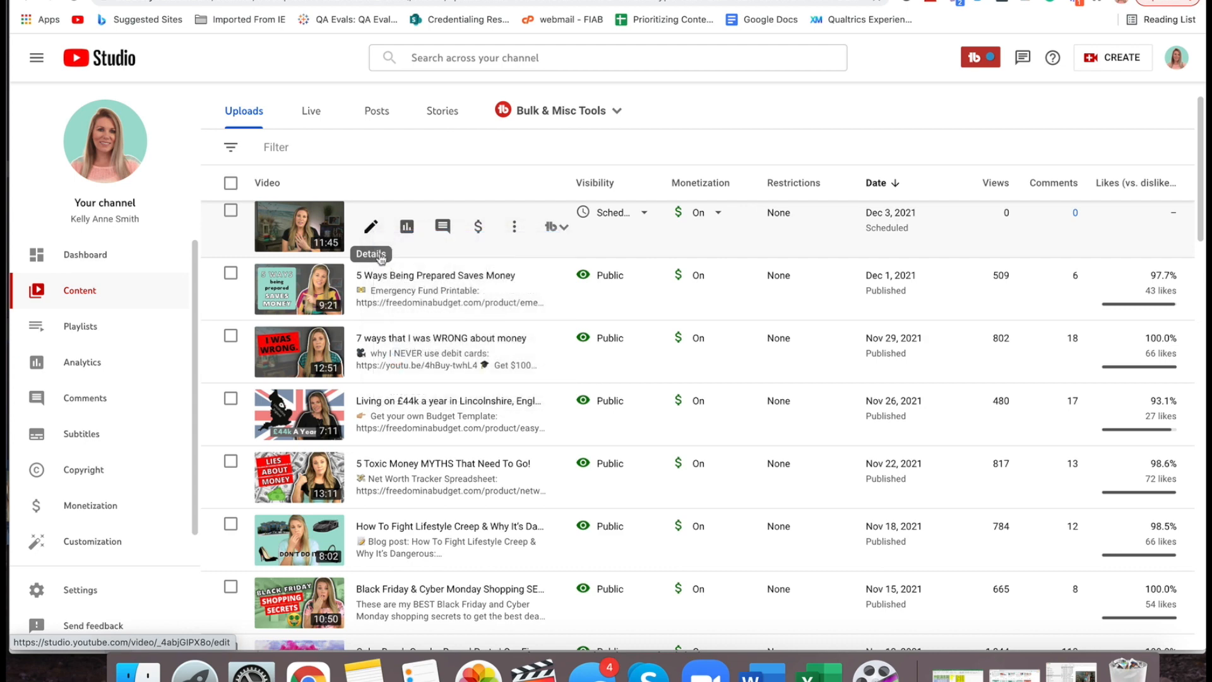
{"action": "right_click", "coordinate": [369, 292]}
{"action": "left_click", "coordinate": [393, 295]}
{"action": "right_click", "coordinate": [370, 351]}
{"action": "left_click", "coordinate": [392, 358]}
{"action": "right_click", "coordinate": [368, 418]}
{"action": "left_click", "coordinate": [394, 427]}
{"action": "right_click", "coordinate": [369, 480]}
{"action": "left_click", "coordinate": [390, 486]}
{"action": "right_click", "coordinate": [369, 542]}
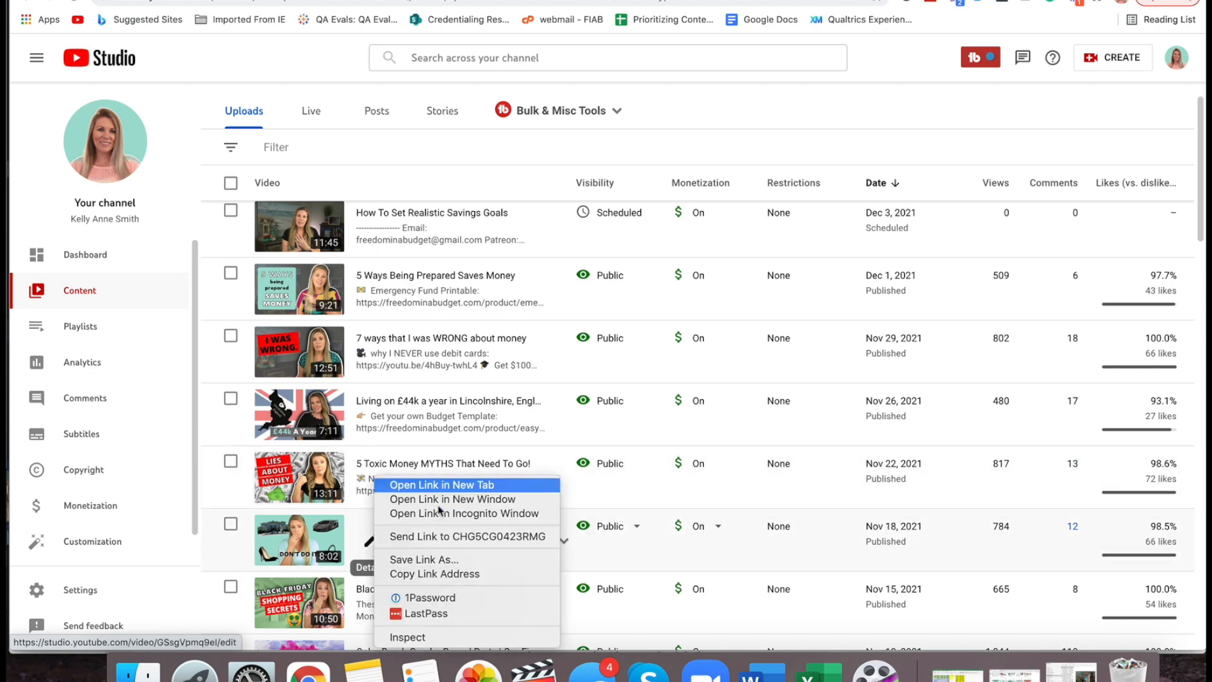
{"action": "left_click", "coordinate": [441, 485]}
{"action": "right_click", "coordinate": [369, 604]}
{"action": "left_click", "coordinate": [440, 485]}
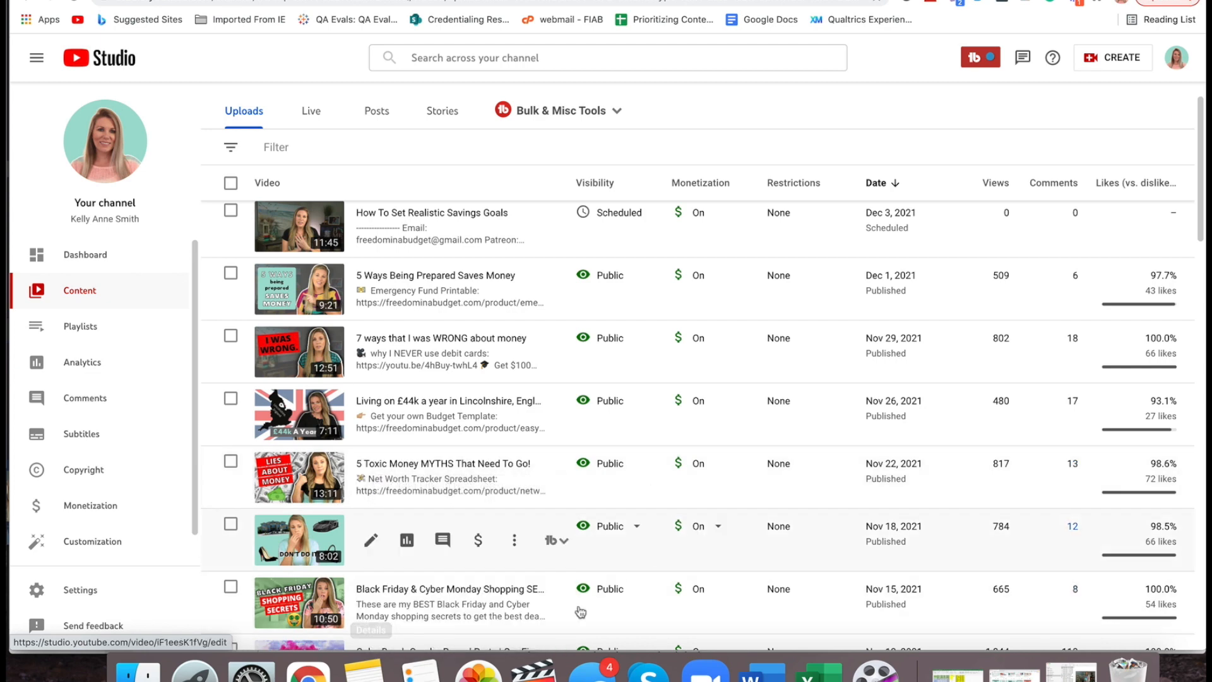
Replace the three old entries under "New videos" in the Mailchimp roundup with the copied video title "How To Set Realistic Savings Goals"
{"action": "key", "text": "ctrl+Tab"}
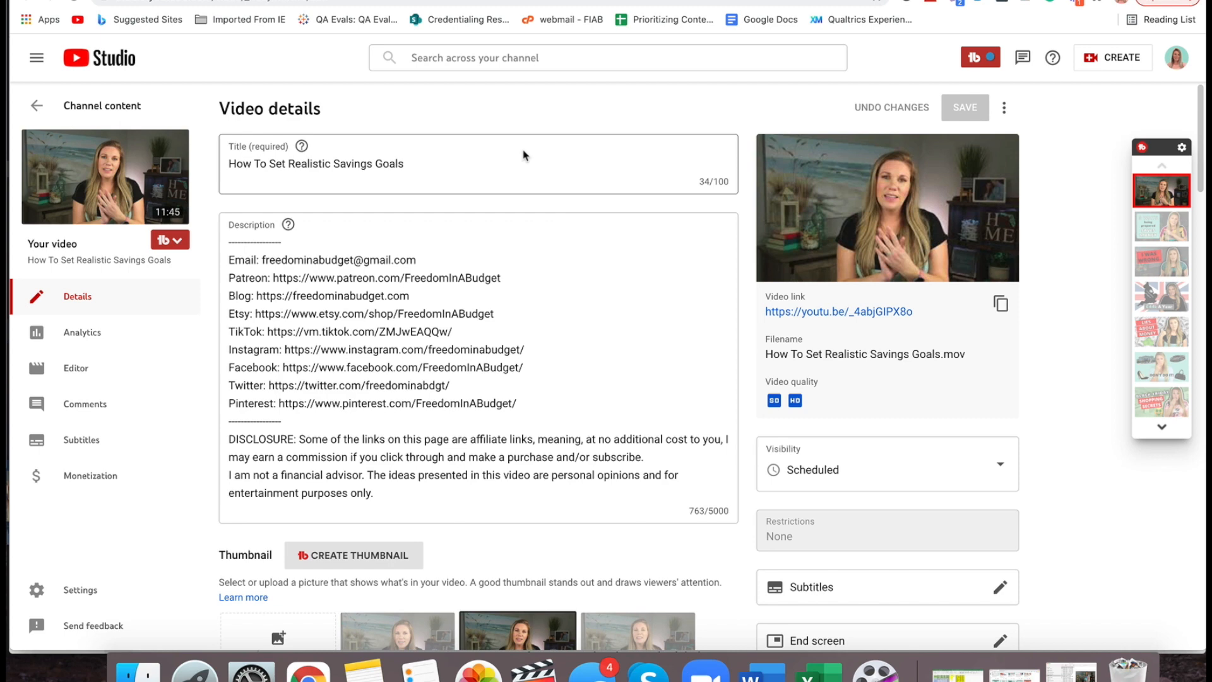
{"action": "double_click", "coordinate": [342, 160]}
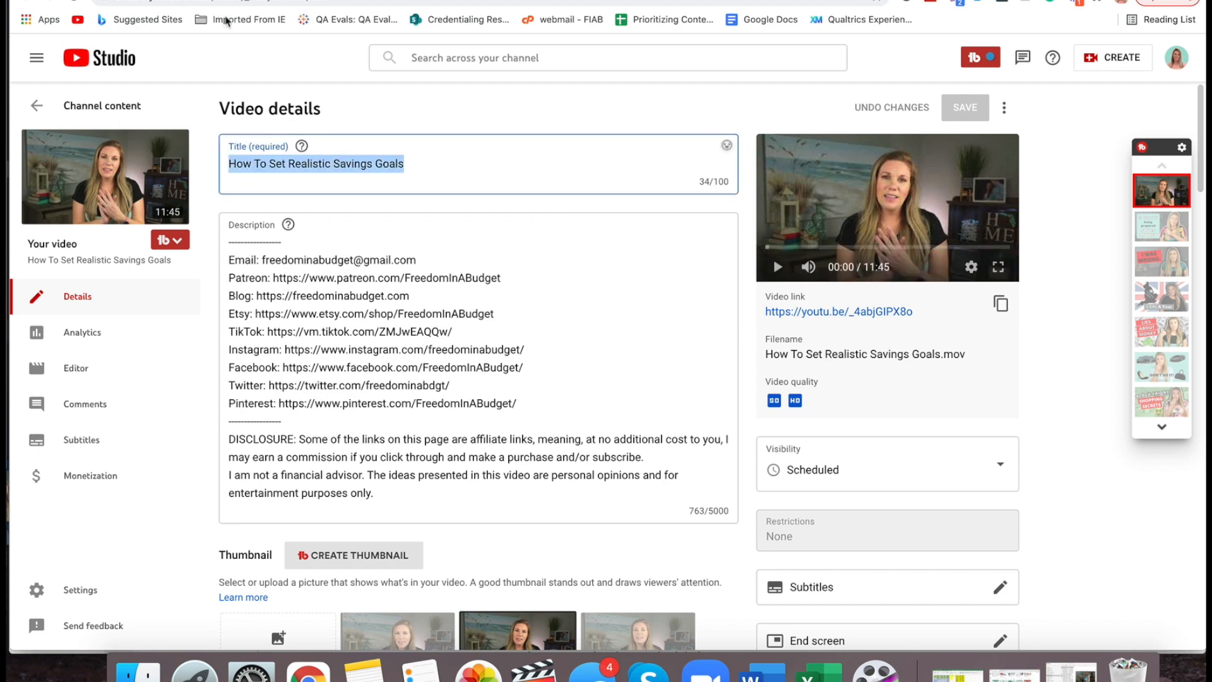
{"action": "left_click", "coordinate": [306, 2]}
{"action": "left_click_drag", "start_coordinate": [1051, 427], "coordinate": [792, 389]}
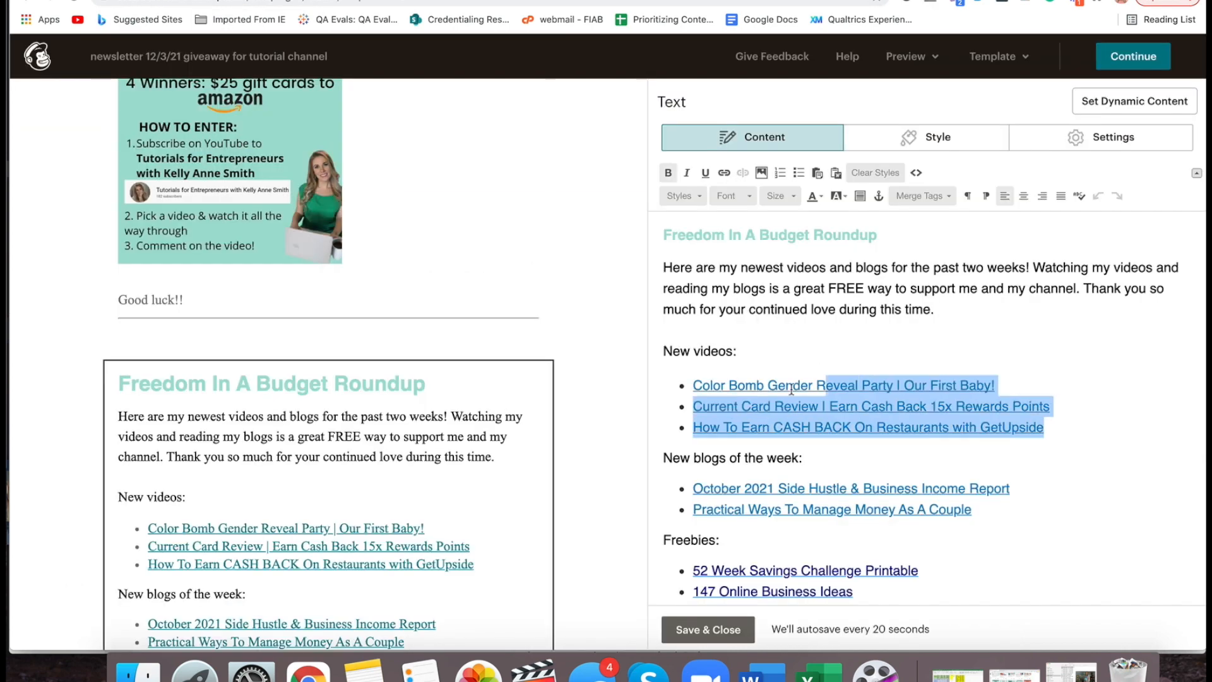
{"action": "key", "text": "BackSpace"}
{"action": "key", "text": "BackSpace"}
{"action": "right_click", "coordinate": [700, 381]}
{"action": "left_click", "coordinate": [726, 478]}
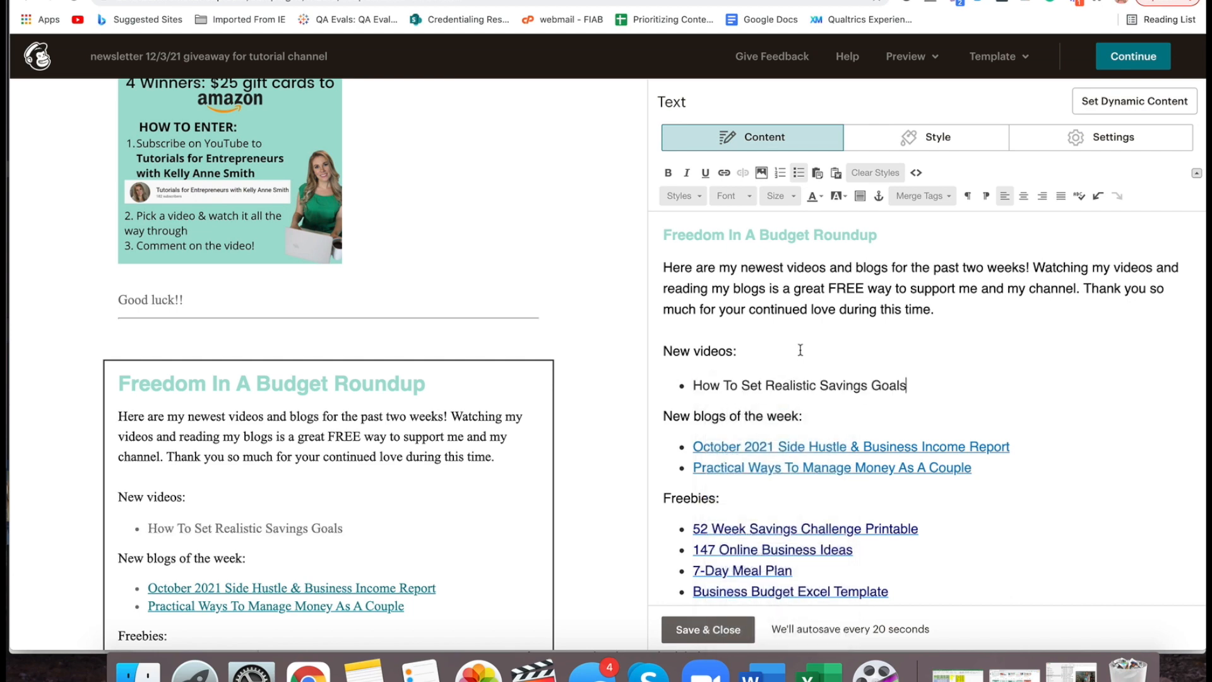
Copy that video's link from YouTube Studio and link the "How To Set Realistic Savings Goals" entry to it
{"action": "left_click", "coordinate": [1074, 1]}
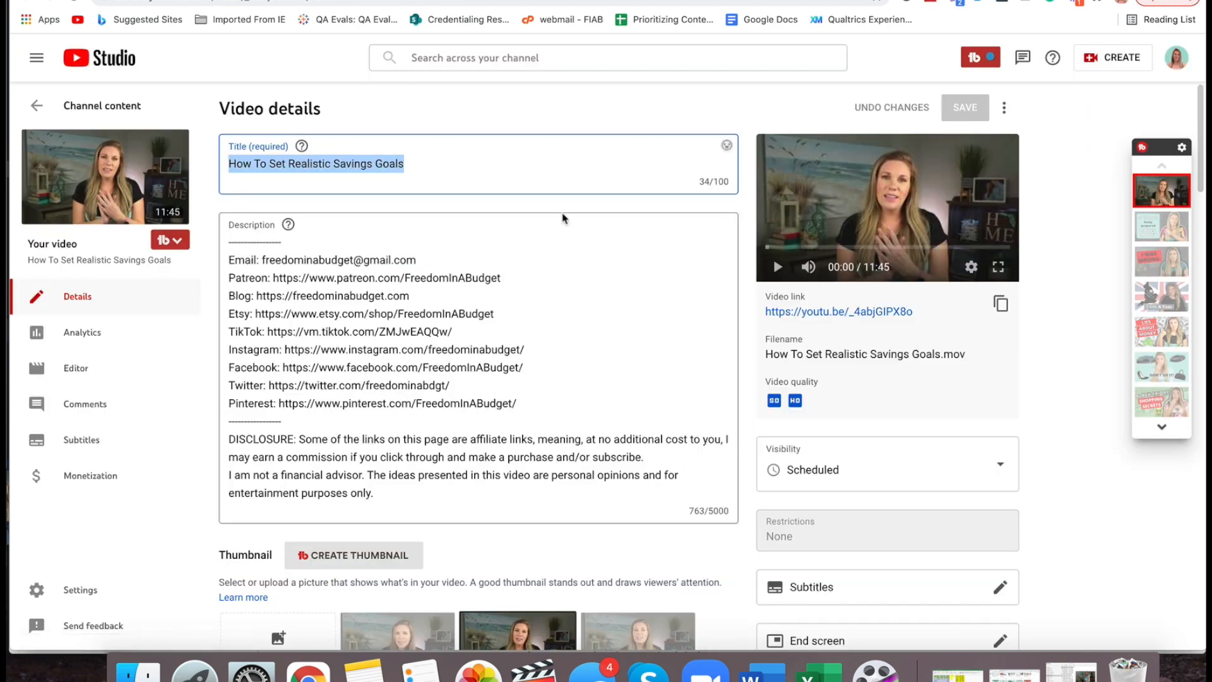
{"action": "left_click", "coordinate": [1001, 305]}
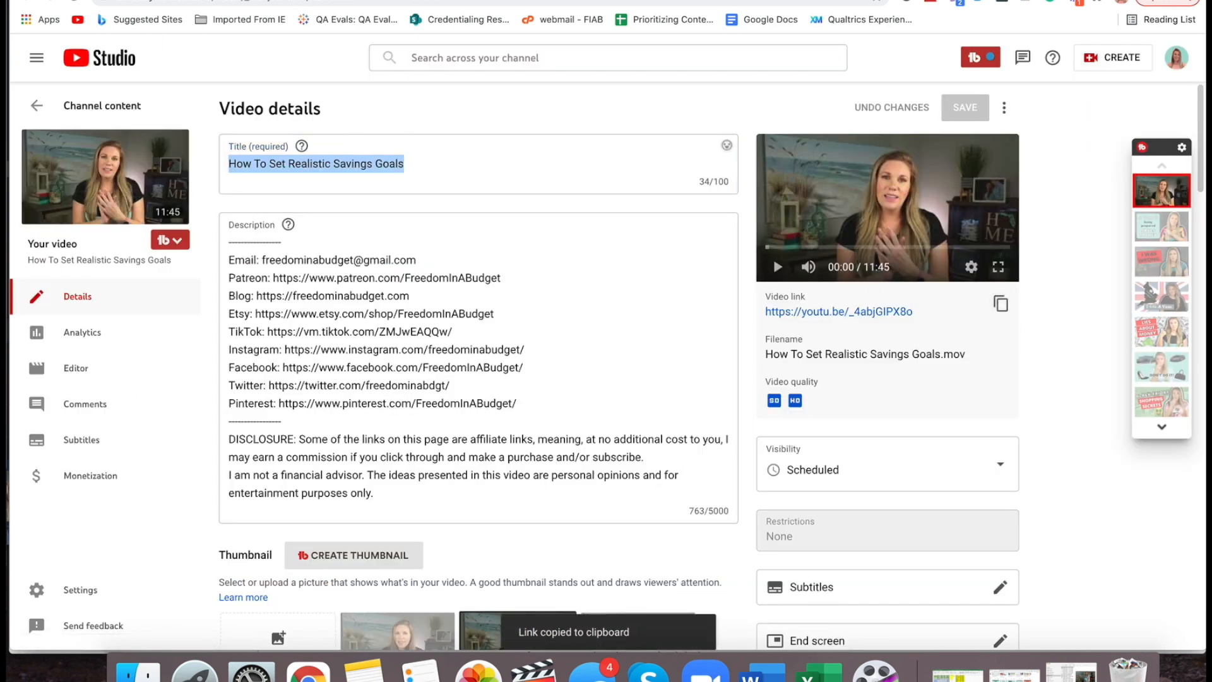
{"action": "left_click", "coordinate": [631, 1]}
{"action": "left_click_drag", "start_coordinate": [924, 380], "coordinate": [701, 383]}
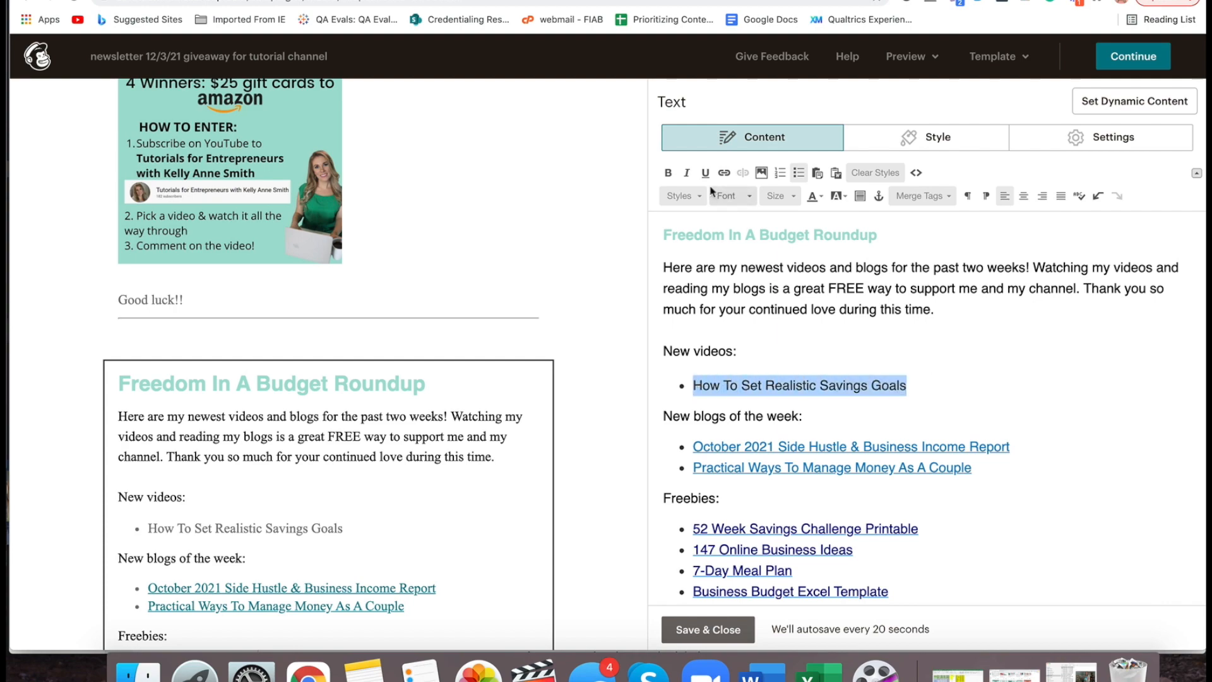
{"action": "left_click", "coordinate": [724, 172]}
{"action": "key", "text": "cmd+v"}
{"action": "left_click", "coordinate": [480, 460]}
{"action": "left_click", "coordinate": [939, 384]}
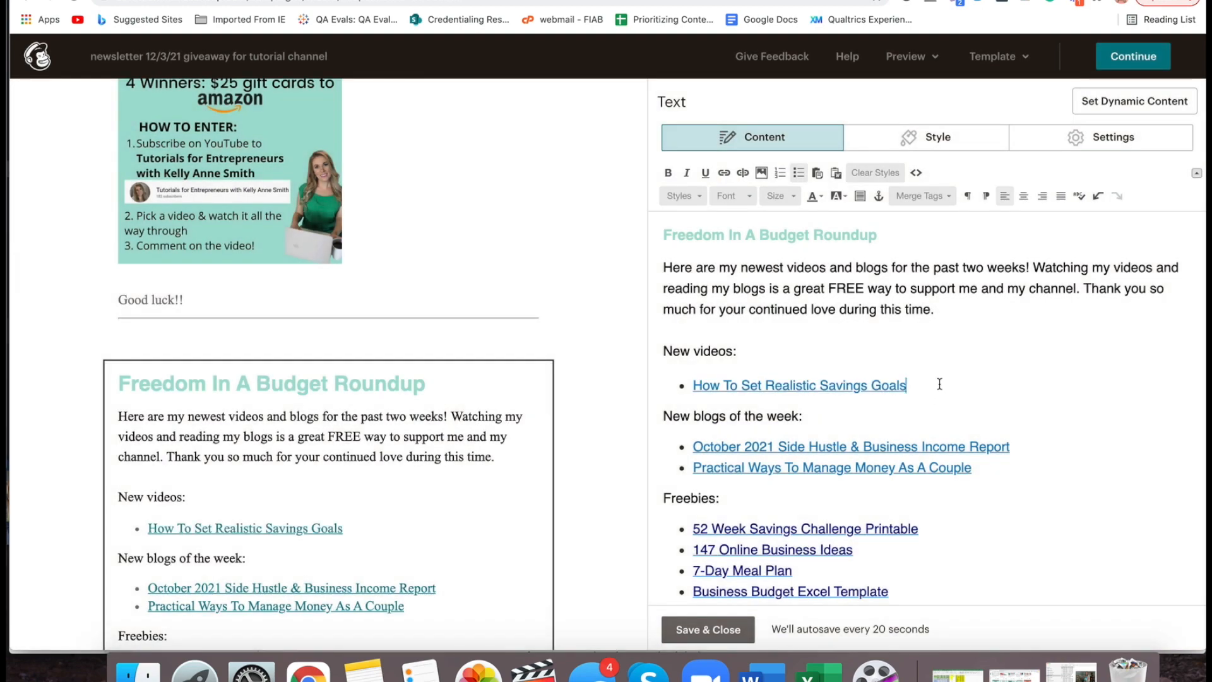
Add the copied video title "5 Ways Being Prepared Saves Money" as the second bullet under "New videos"
{"action": "key", "text": "Return"}
{"action": "left_click", "coordinate": [480, 1]}
{"action": "left_click", "coordinate": [1161, 226]}
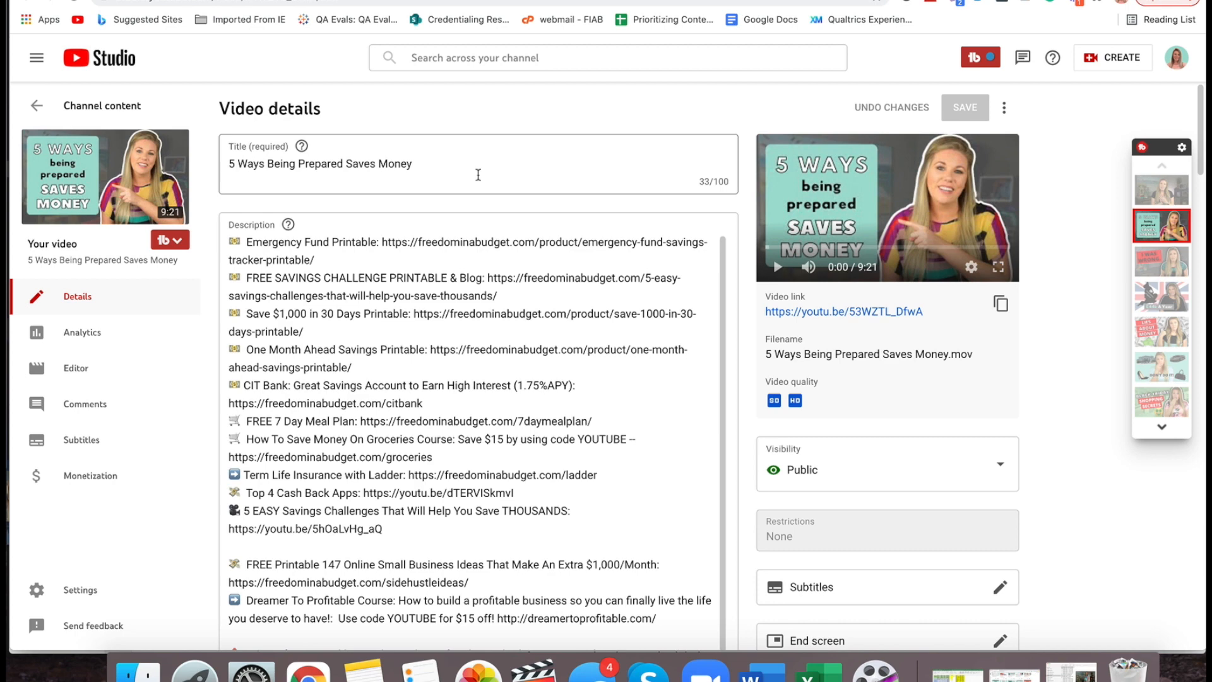
{"action": "triple_click", "coordinate": [363, 166]}
{"action": "key", "text": "cmd+c"}
{"action": "key", "text": "ctrl+shift+Tab"}
{"action": "right_click", "coordinate": [713, 409]}
{"action": "left_click", "coordinate": [785, 500]}
{"action": "key", "text": "Return"}
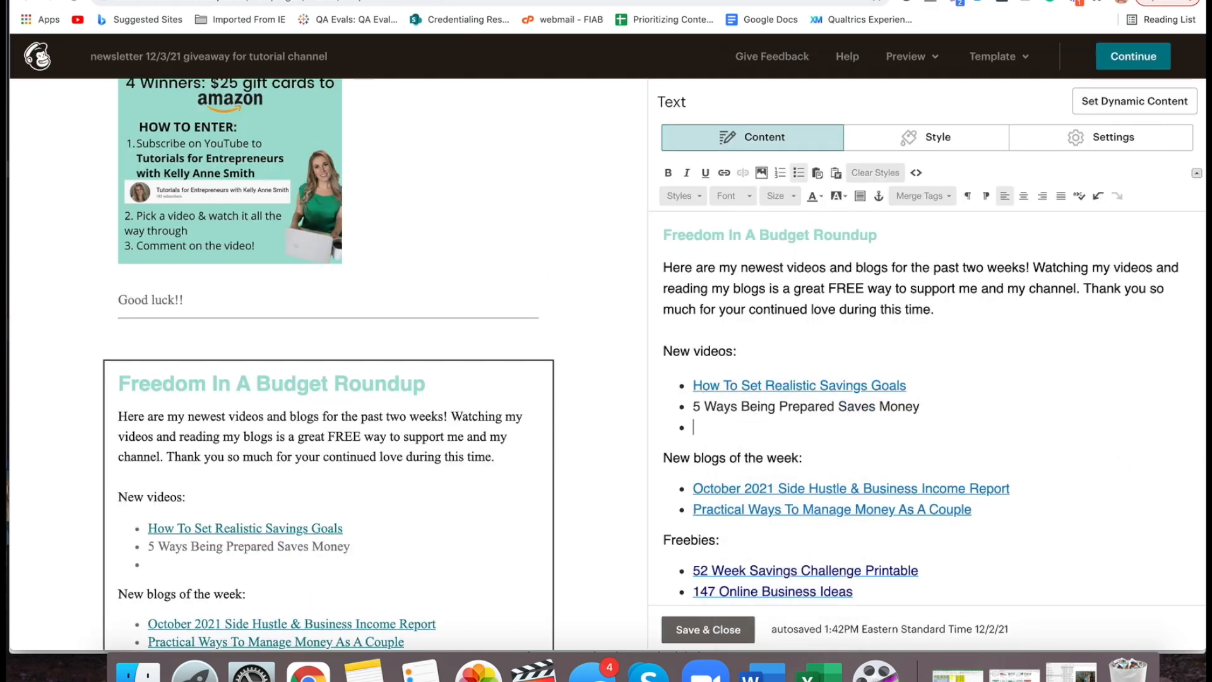
Link the "5 Ways Being Prepared Saves Money" entry to its YouTube video address
{"action": "key", "text": "ctrl+Tab"}
{"action": "key", "text": "ctrl+shift+Tab"}
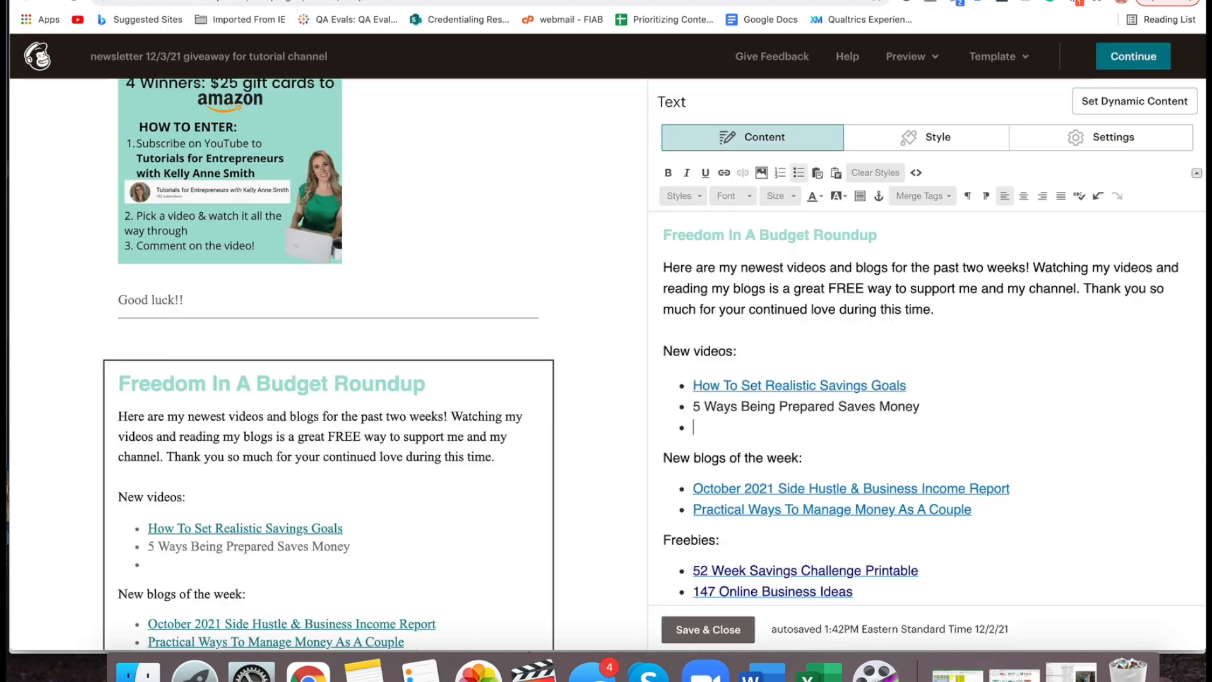
{"action": "left_click", "coordinate": [724, 173]}
{"action": "key", "text": "ctrl+v"}
{"action": "left_click", "coordinate": [479, 460]}
{"action": "left_click", "coordinate": [945, 409]}
Add the copied video title "7 ways that I was WRONG about money" as the third bullet under "New videos"
{"action": "key", "text": "Return"}
{"action": "key", "text": "ctrl+Tab"}
{"action": "key", "text": "ctrl+Tab"}
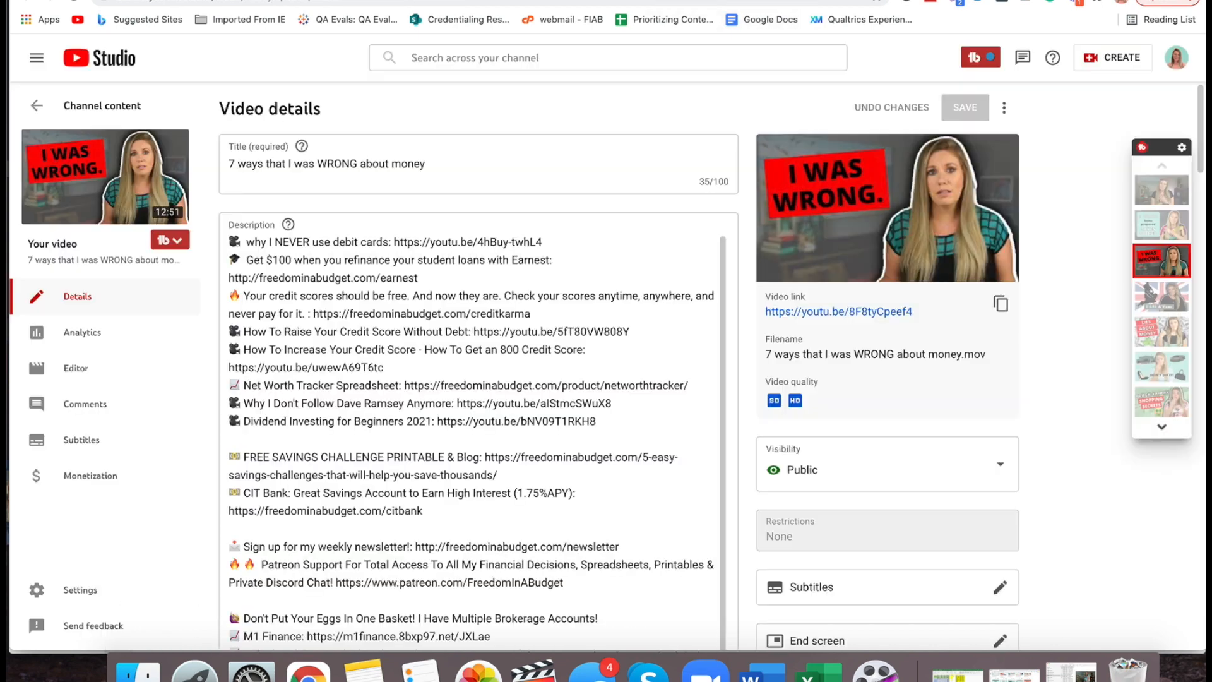
{"action": "triple_click", "coordinate": [440, 169]}
{"action": "key", "text": "ctrl+c"}
{"action": "key", "text": "ctrl+shift+Tab"}
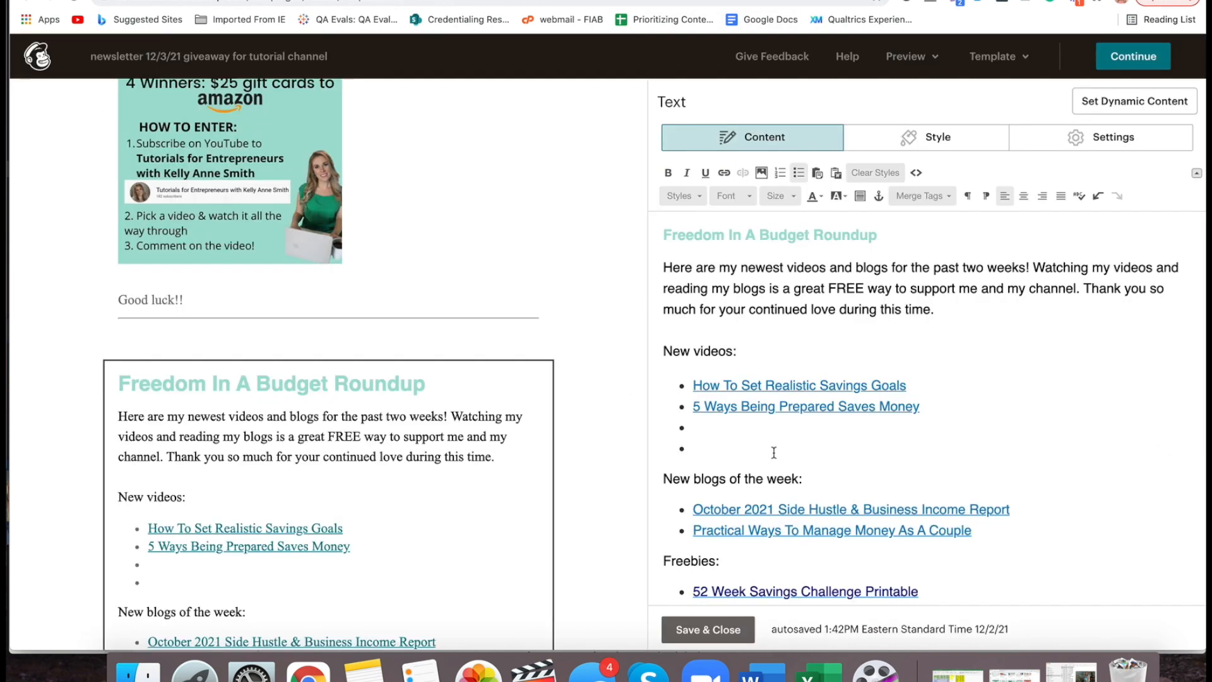
{"action": "right_click", "coordinate": [762, 429]}
{"action": "left_click", "coordinate": [834, 496]}
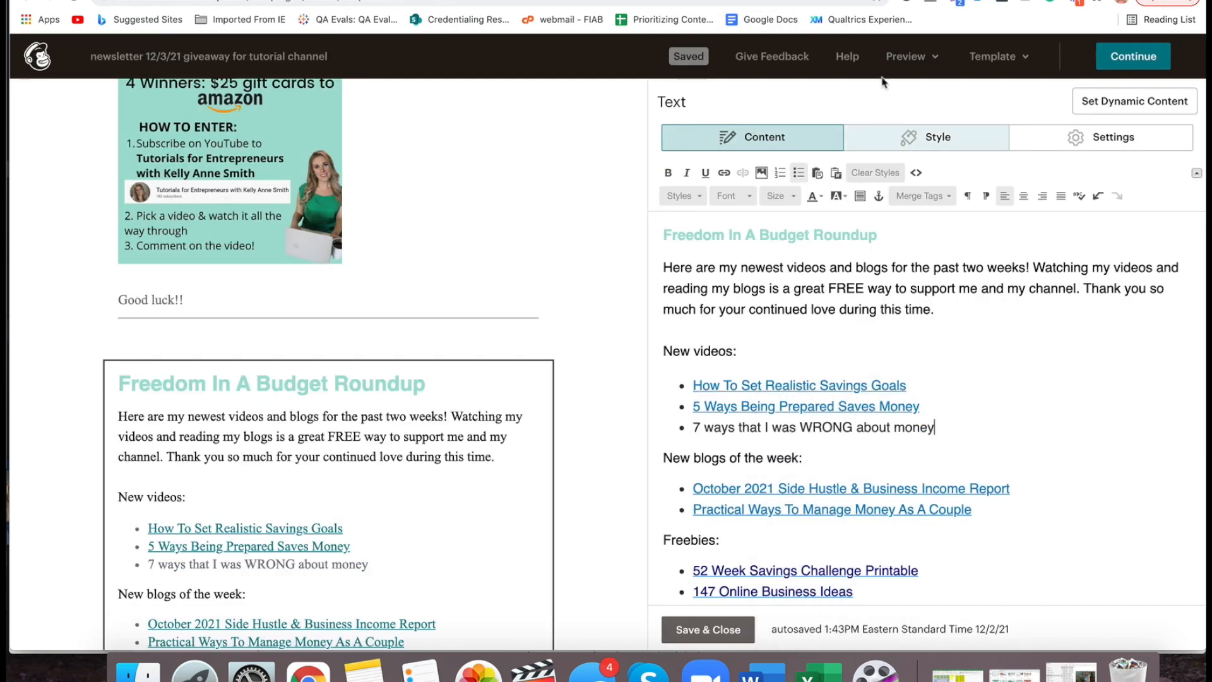
Link the "7 ways that I was WRONG about money" entry to its YouTube video address
{"action": "key", "text": "ctrl+Tab"}
{"action": "key", "text": "ctrl+shift+Tab"}
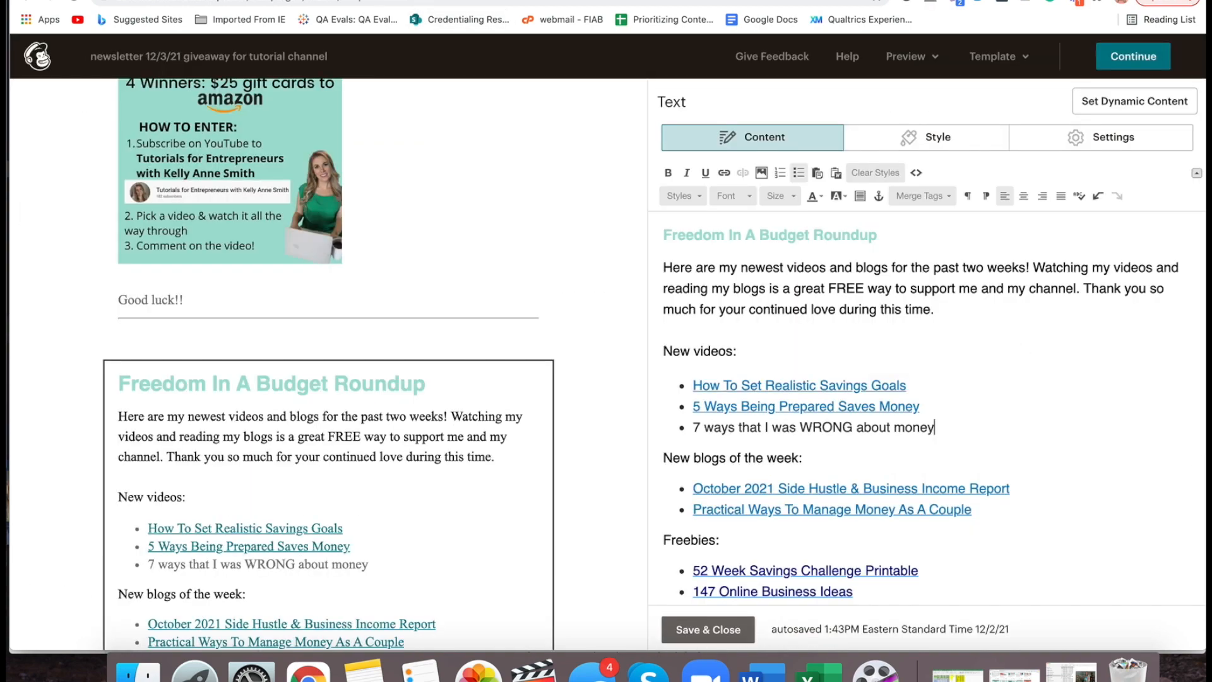
{"action": "left_click_drag", "start_coordinate": [936, 427], "coordinate": [748, 424]}
{"action": "left_click", "coordinate": [725, 172]}
{"action": "key", "text": "super+v"}
{"action": "left_click", "coordinate": [480, 462]}
{"action": "left_click", "coordinate": [940, 427]}
Add the copied title "Living on £44k a year in Lincolnshire, England | Budget with Real Numbers" as the fourth bullet under "New videos"
{"action": "key", "text": "Return"}
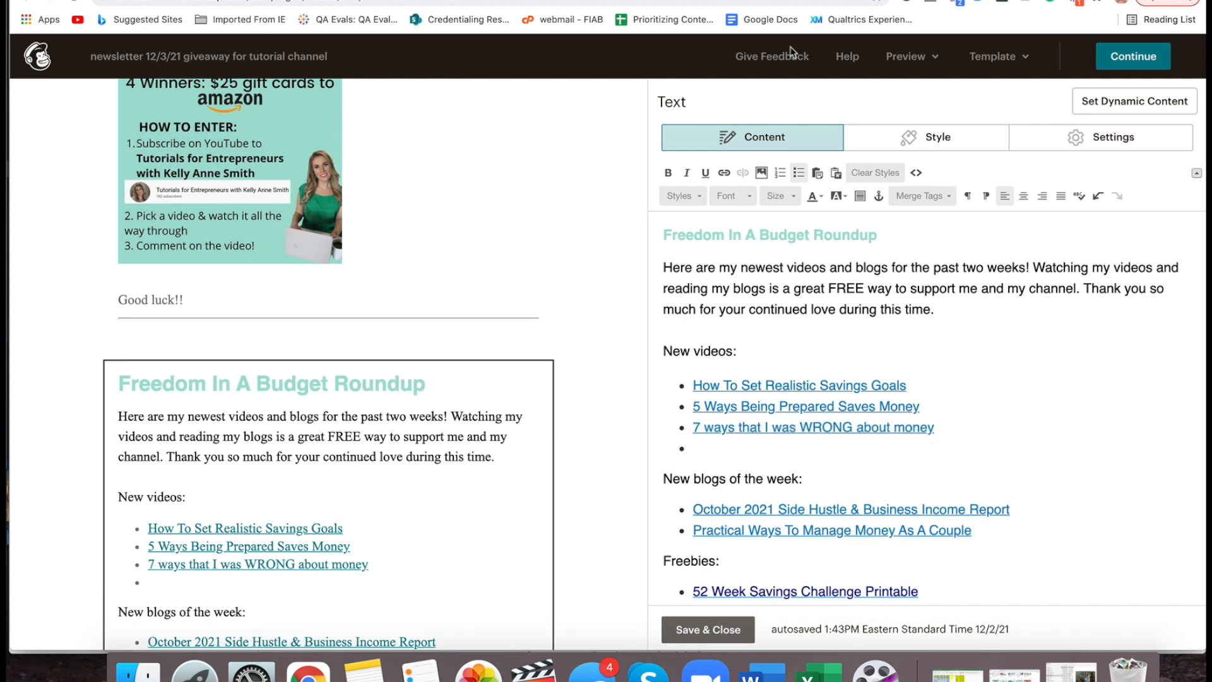
{"action": "key", "text": "ctrl+Tab"}
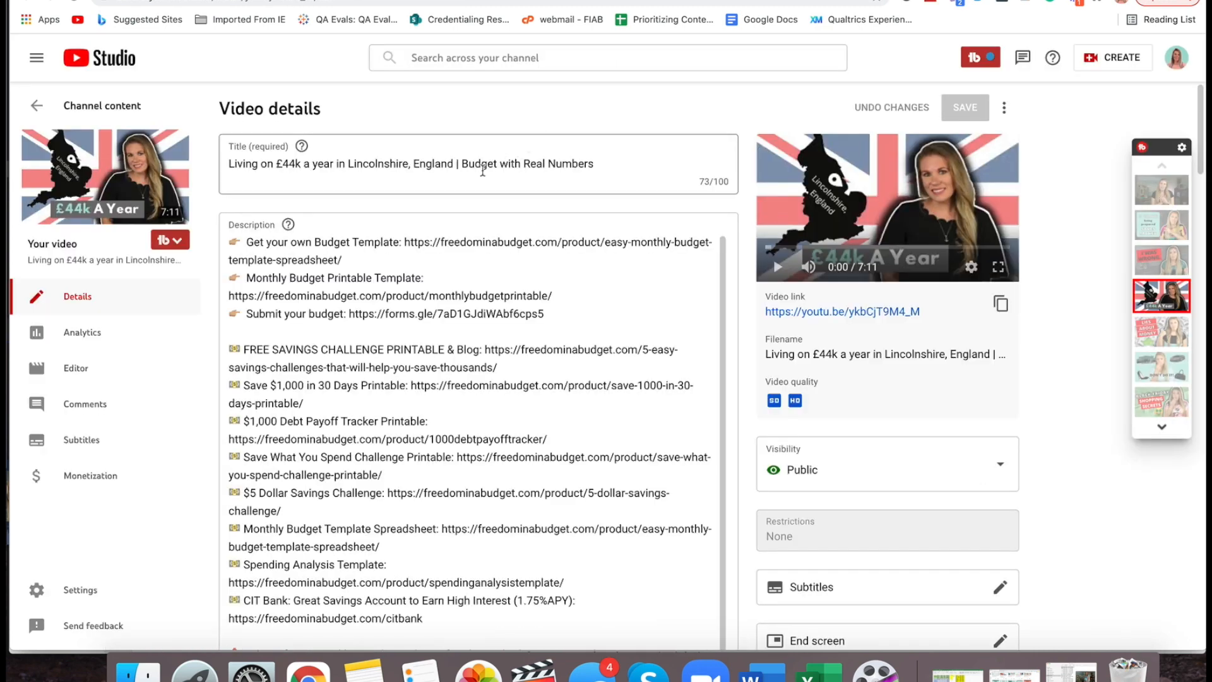
{"action": "triple_click", "coordinate": [483, 169]}
{"action": "key", "text": "ctrl+shift+Tab"}
{"action": "right_click", "coordinate": [715, 446]}
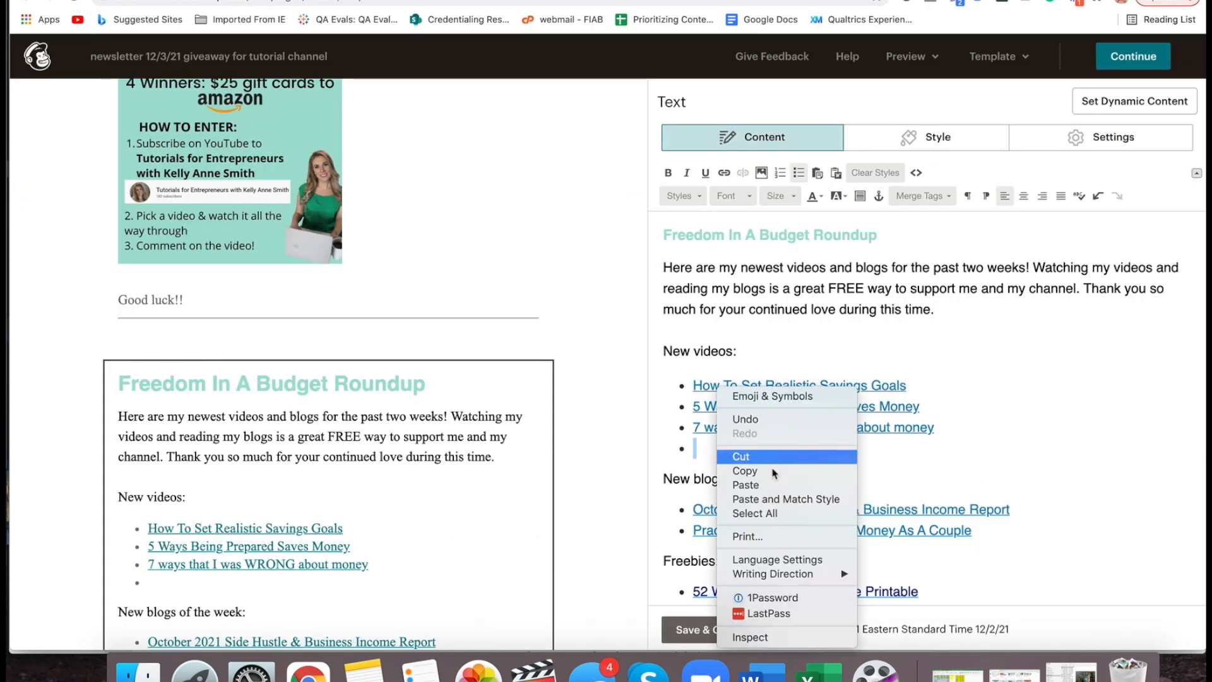
{"action": "left_click", "coordinate": [758, 501]}
Copy the video's link from YouTube Studio and link the "Living on £44k a year in Lincolnshire" entry to it
{"action": "key", "text": "ctrl+Tab"}
{"action": "left_click", "coordinate": [1003, 306]}
{"action": "key", "text": "ctrl+shift+Tab"}
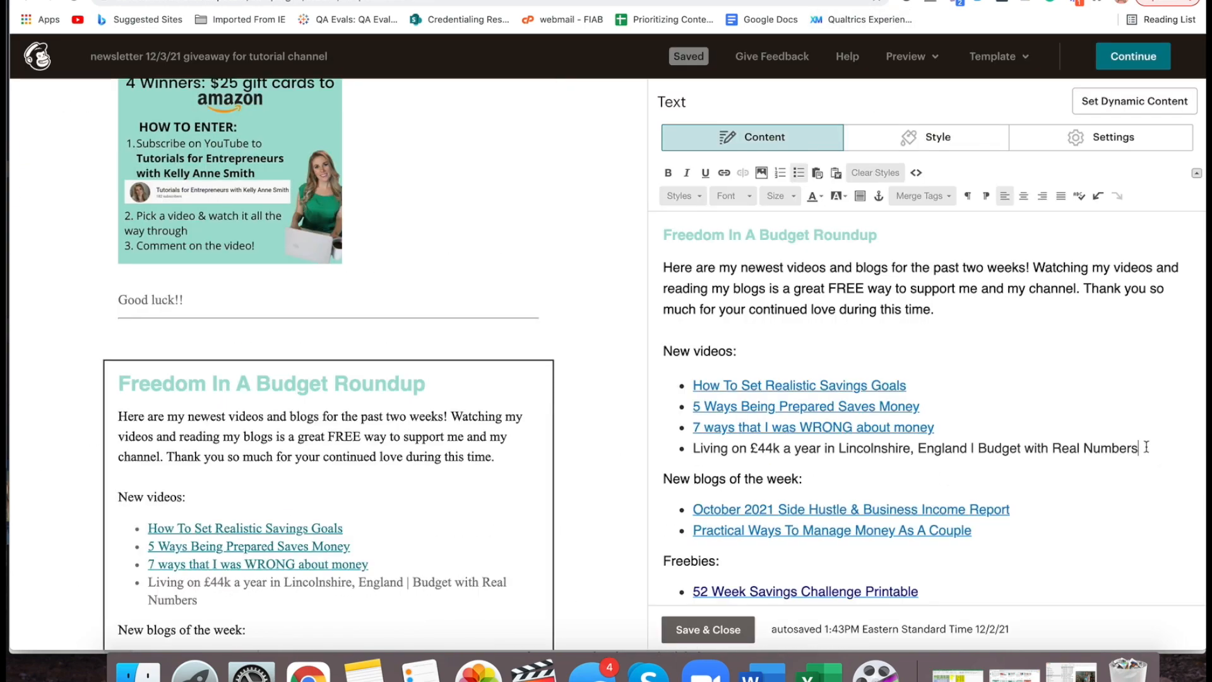
{"action": "left_click_drag", "start_coordinate": [1145, 447], "coordinate": [692, 451]}
{"action": "left_click", "coordinate": [724, 173]}
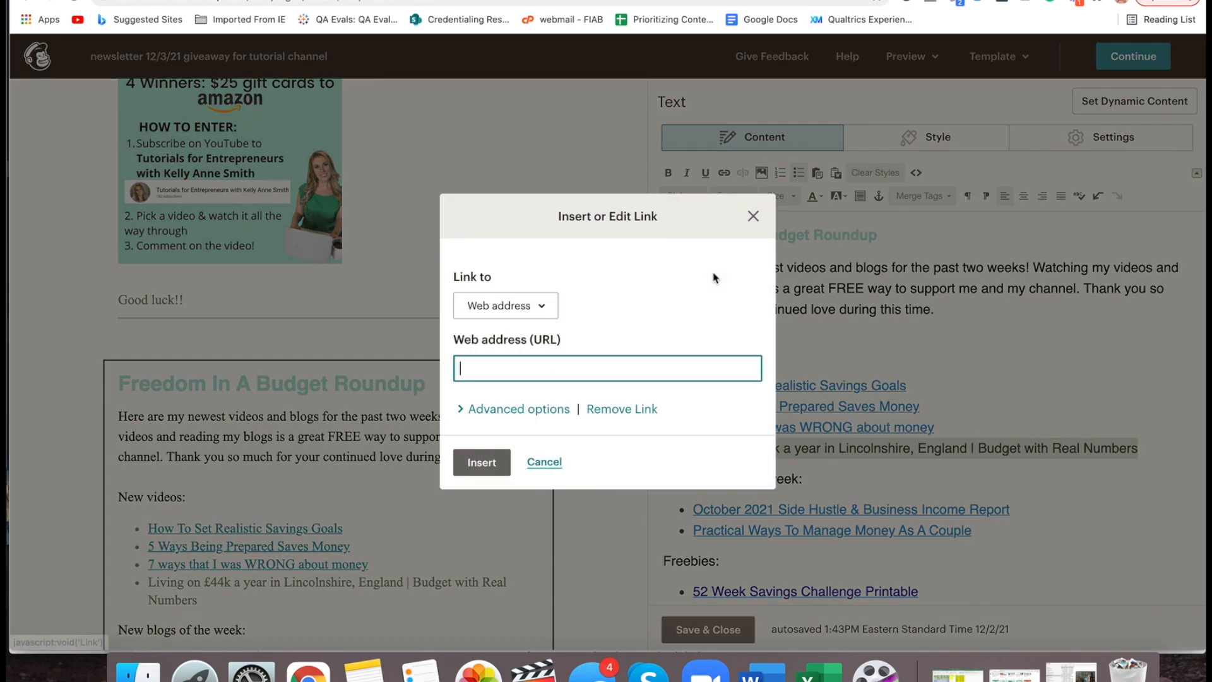
{"action": "left_click", "coordinate": [482, 462]}
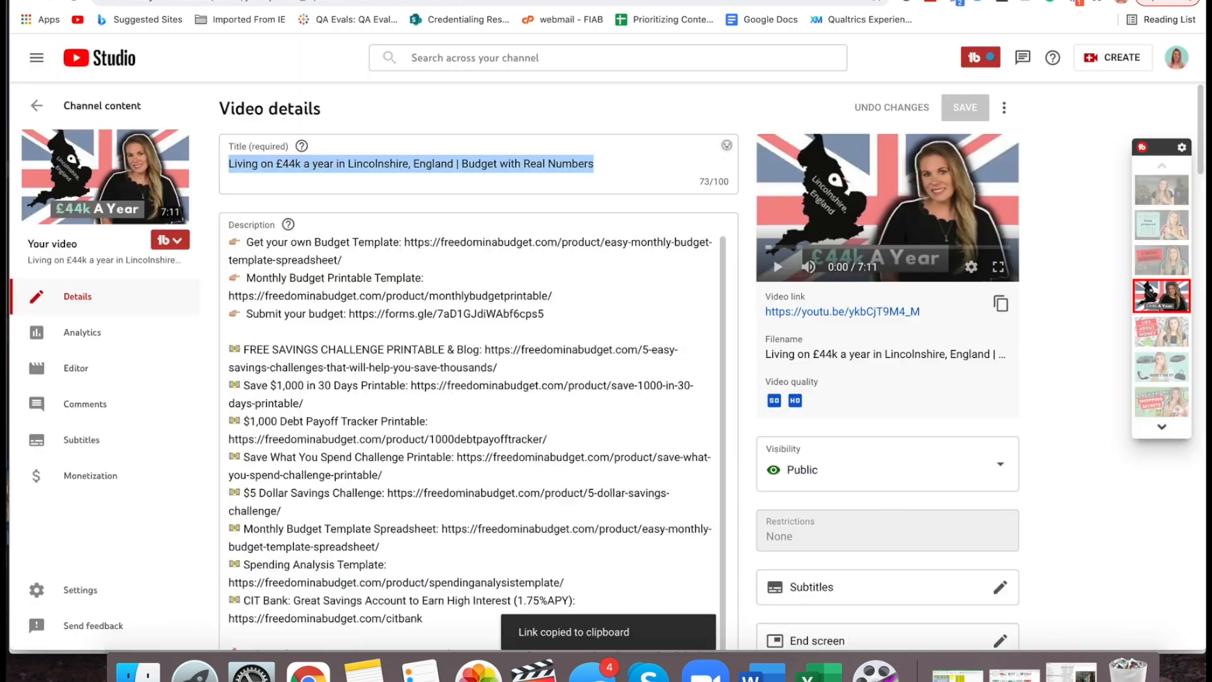
Add the copied video title "5 Toxic Money MYTHS That Need To Go!" as the fifth bullet under "New videos"
{"action": "key", "text": "ctrl+Tab"}
{"action": "key", "text": "ctrl+Tab"}
{"action": "triple_click", "coordinate": [466, 160]}
{"action": "right_click", "coordinate": [465, 159]}
{"action": "left_click", "coordinate": [486, 265]}
{"action": "key", "text": "ctrl+Tab"}
{"action": "left_click", "coordinate": [1159, 448]}
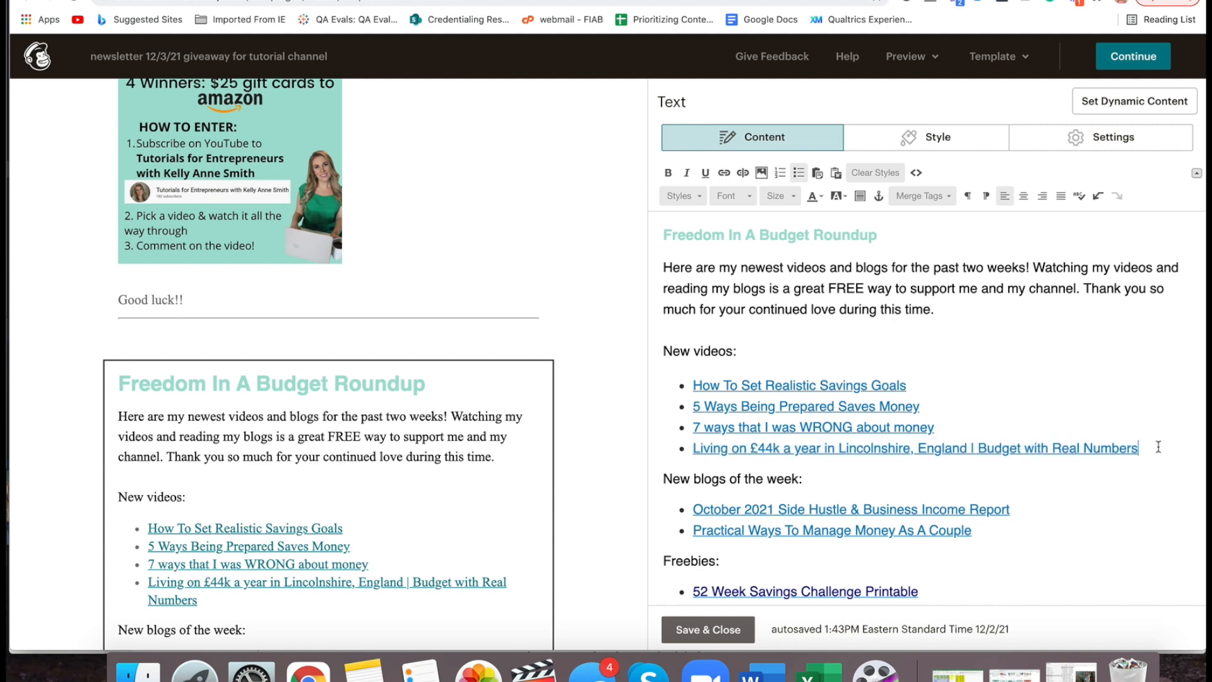
{"action": "key", "text": "Return"}
{"action": "right_click", "coordinate": [938, 468]}
{"action": "left_click", "coordinate": [1001, 498]}
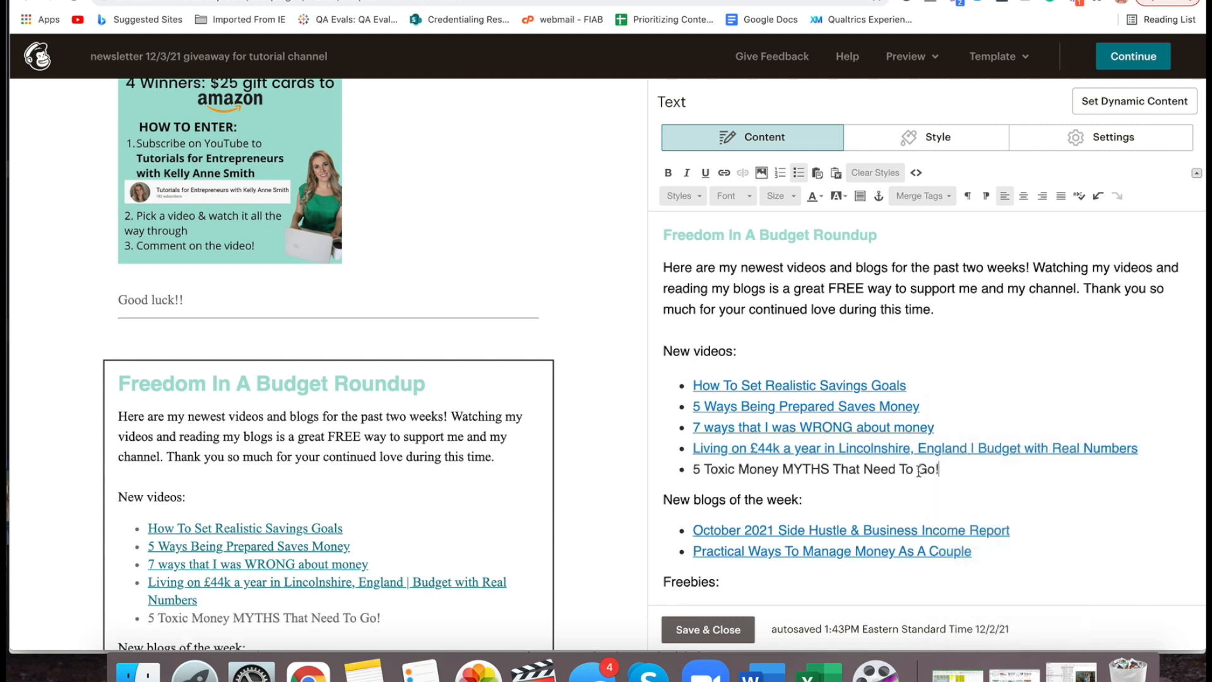
Copy the video's link from YouTube Studio and link the "5 Toxic Money MYTHS That Need To Go!" entry to it
{"action": "key", "text": "ctrl+shift+Tab"}
{"action": "left_click", "coordinate": [1001, 303]}
{"action": "key", "text": "ctrl+Tab"}
{"action": "left_click_drag", "start_coordinate": [944, 470], "coordinate": [739, 473]}
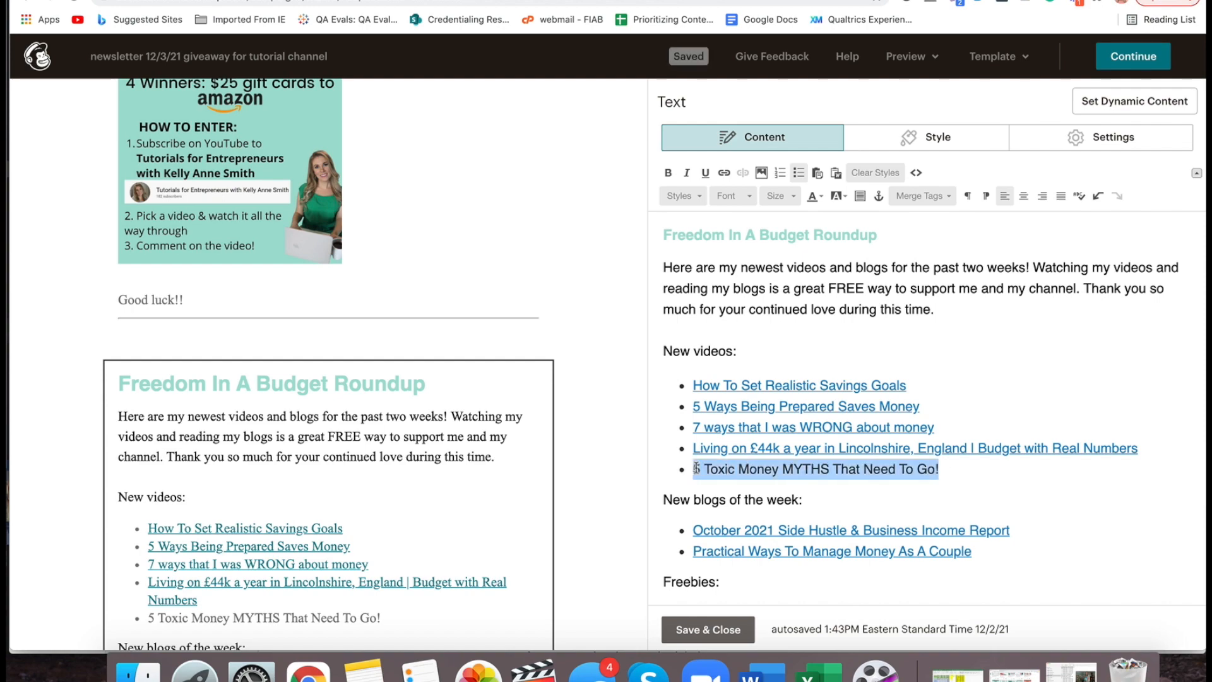
{"action": "left_click", "coordinate": [724, 173]}
{"action": "left_click", "coordinate": [483, 462]}
Add the copied video title "How To Fight Lifestyle Creep & Why It's Dangerous" as the sixth bullet under "New videos"
{"action": "key", "text": "ctrl+shift+Tab"}
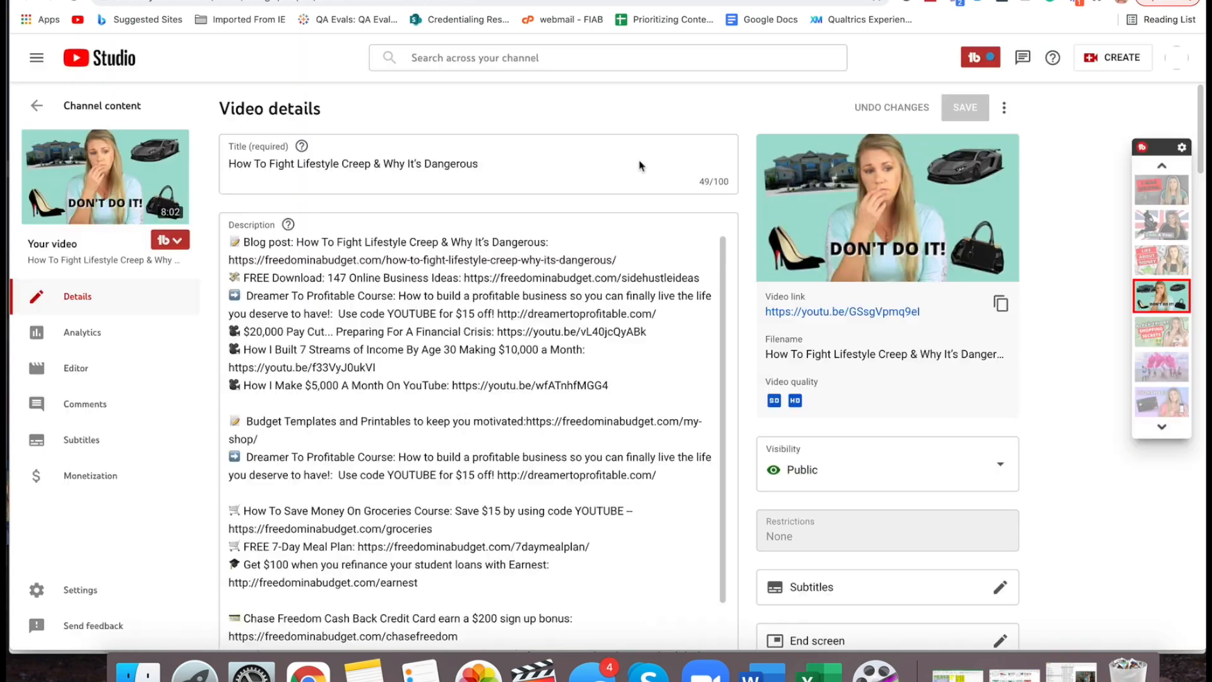
{"action": "triple_click", "coordinate": [457, 168]}
{"action": "key", "text": "super+c"}
{"action": "key", "text": "ctrl+Tab"}
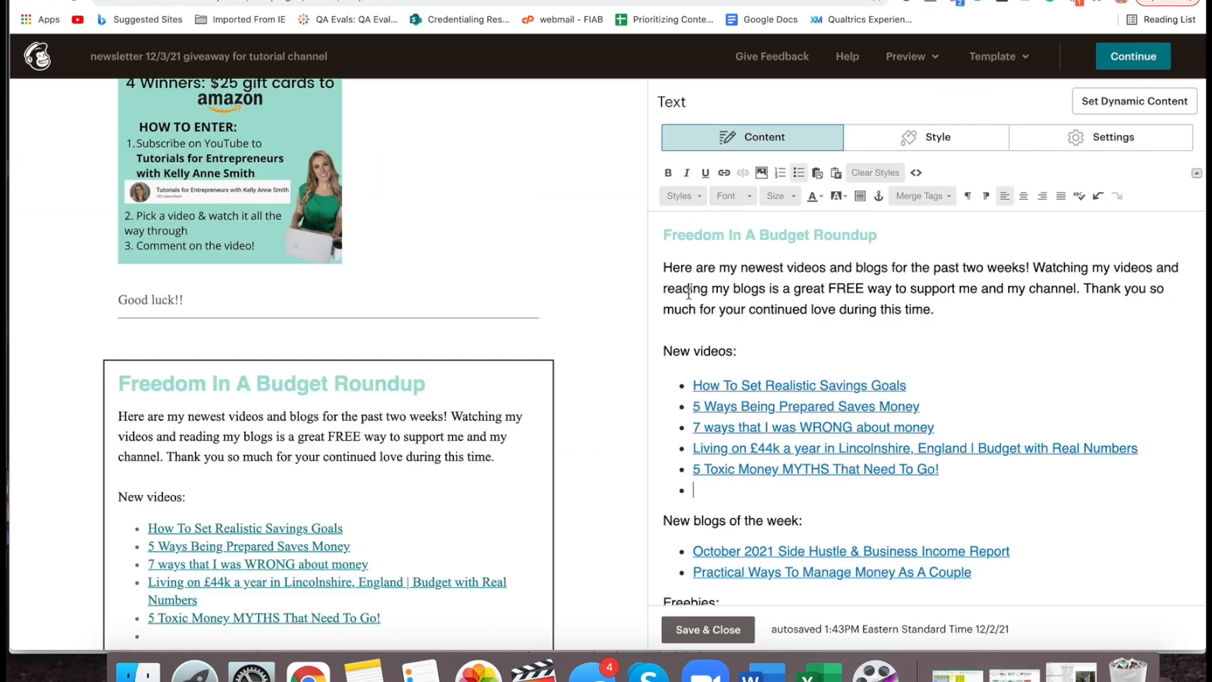
{"action": "key", "text": "super+v"}
Copy the video's link from YouTube Studio and link the "How To Fight Lifestyle Creep & Why It's Dangerous" entry to it
{"action": "key", "text": "ctrl+shift+Tab"}
{"action": "left_click", "coordinate": [1002, 303]}
{"action": "key", "text": "ctrl+Tab"}
{"action": "left_click_drag", "start_coordinate": [1007, 490], "coordinate": [735, 491]}
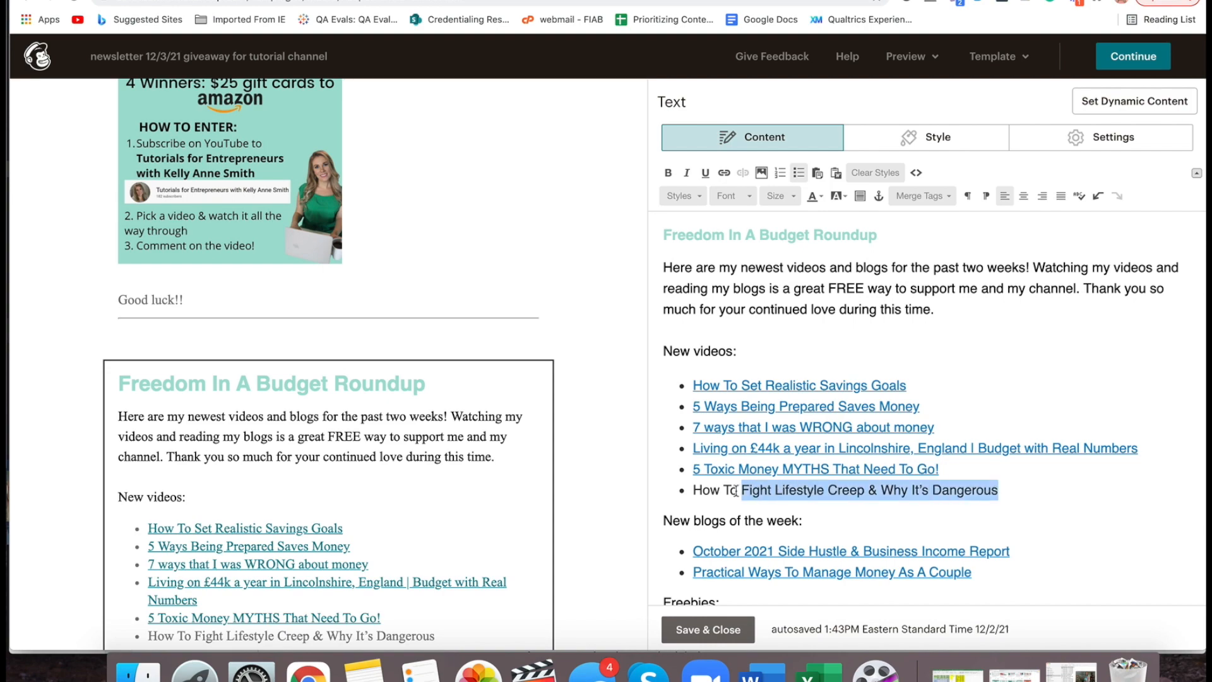
{"action": "left_click", "coordinate": [724, 172]}
{"action": "key", "text": "super+v"}
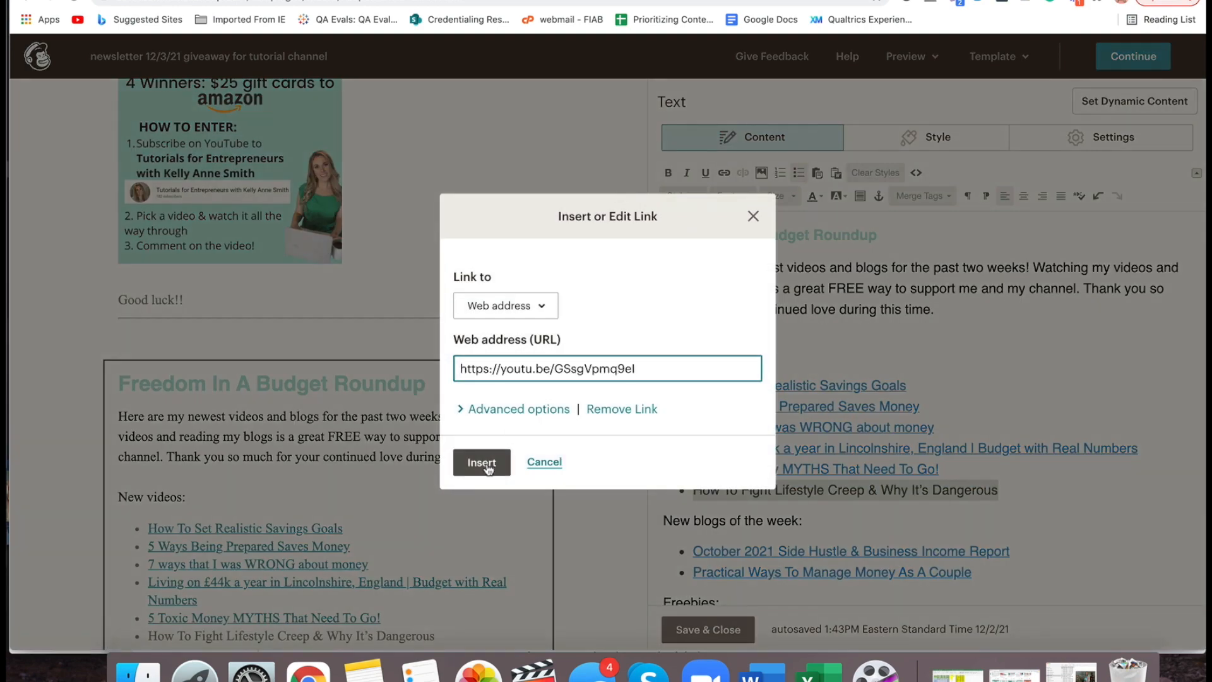
{"action": "left_click", "coordinate": [482, 462]}
Open the Freedom in a Budget website in the browser to find the newest blog posts
{"action": "scroll", "coordinate": [1020, 491], "scroll_direction": "down", "scroll_amount": 3}
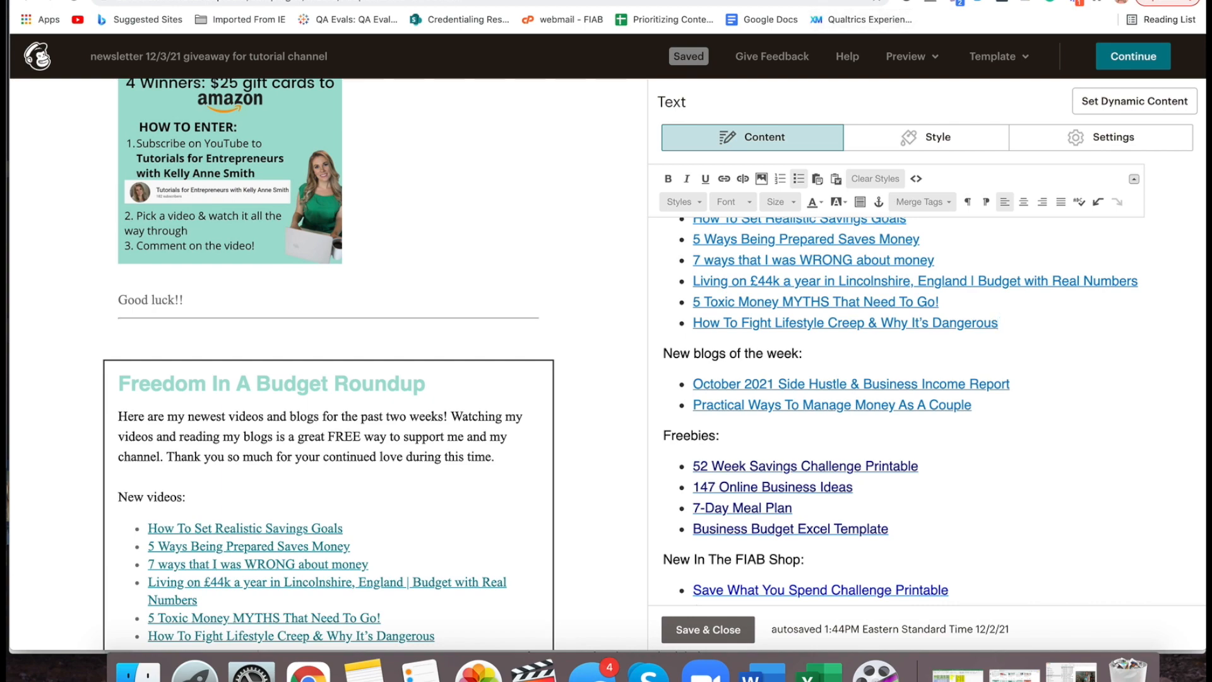
{"action": "key", "text": "ctrl+Tab"}
{"action": "key", "text": "ctrl+Tab"}
{"action": "key", "text": "ctrl+Tab"}
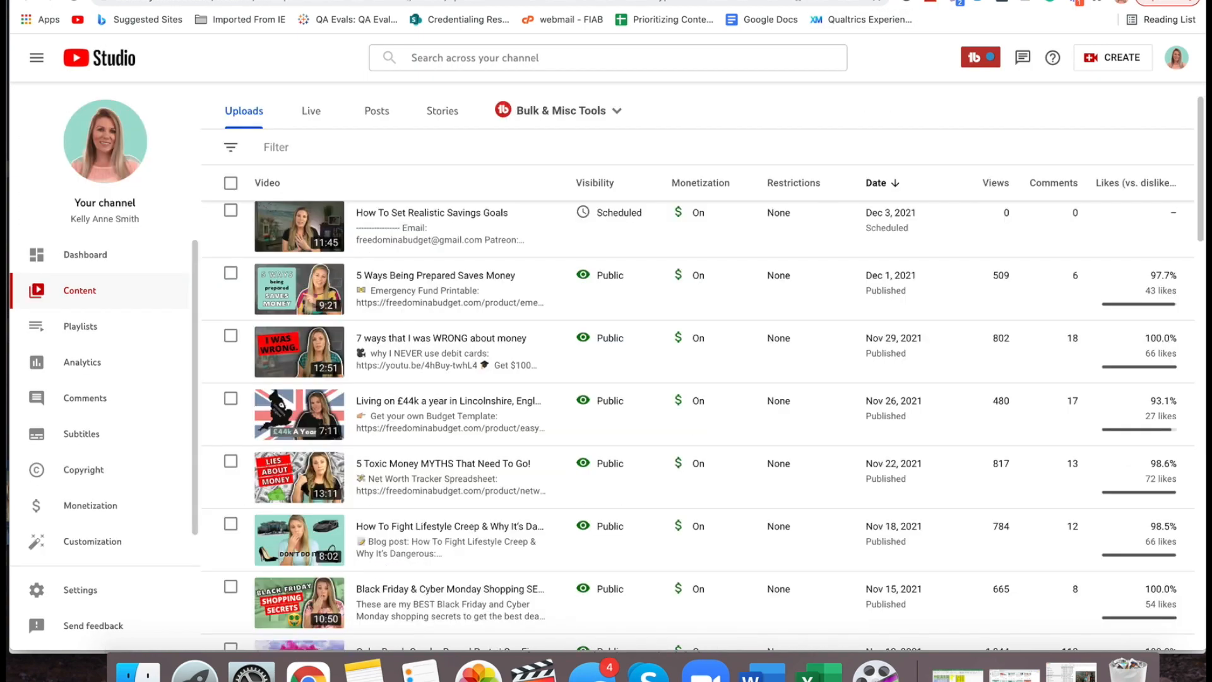
{"action": "left_click", "coordinate": [757, 3]}
{"action": "type", "text": "fre"}
{"action": "key", "text": "Return"}
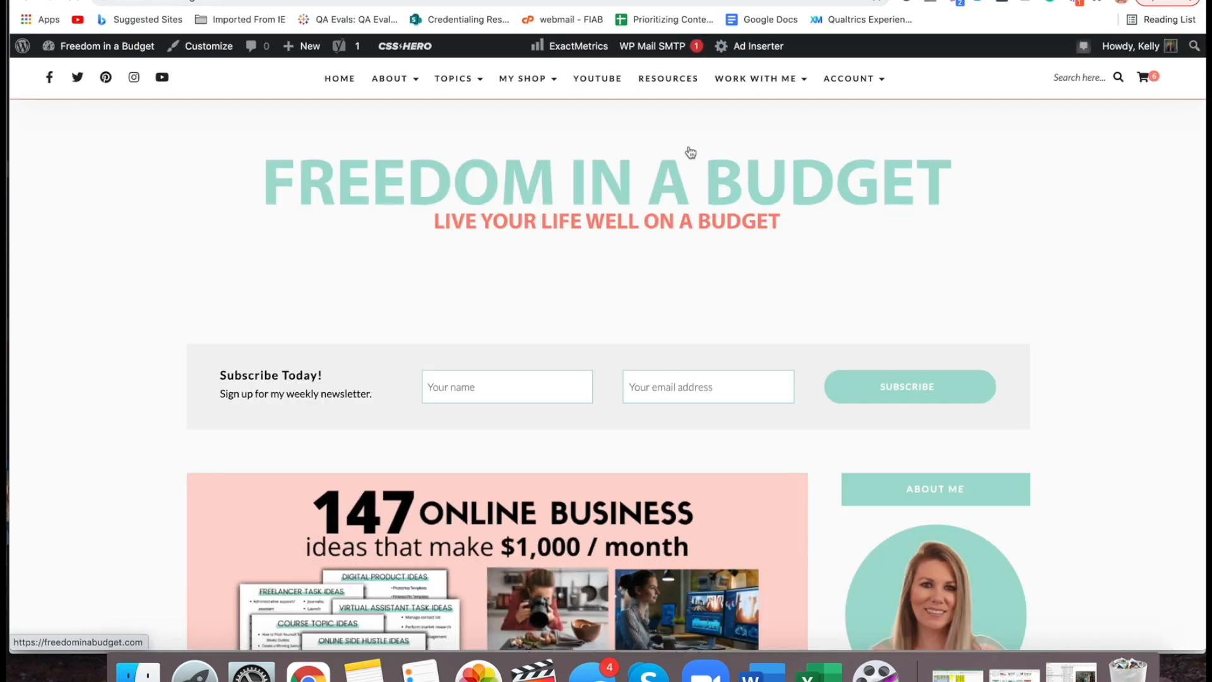
Open the "Wealth Management Tips for Millennials" and "November 2021 Side Hustle & Business Income Report" posts in separate new tabs
{"action": "scroll", "coordinate": [695, 278], "scroll_direction": "down", "scroll_amount": 10}
{"action": "scroll", "coordinate": [698, 278], "scroll_direction": "down", "scroll_amount": 10}
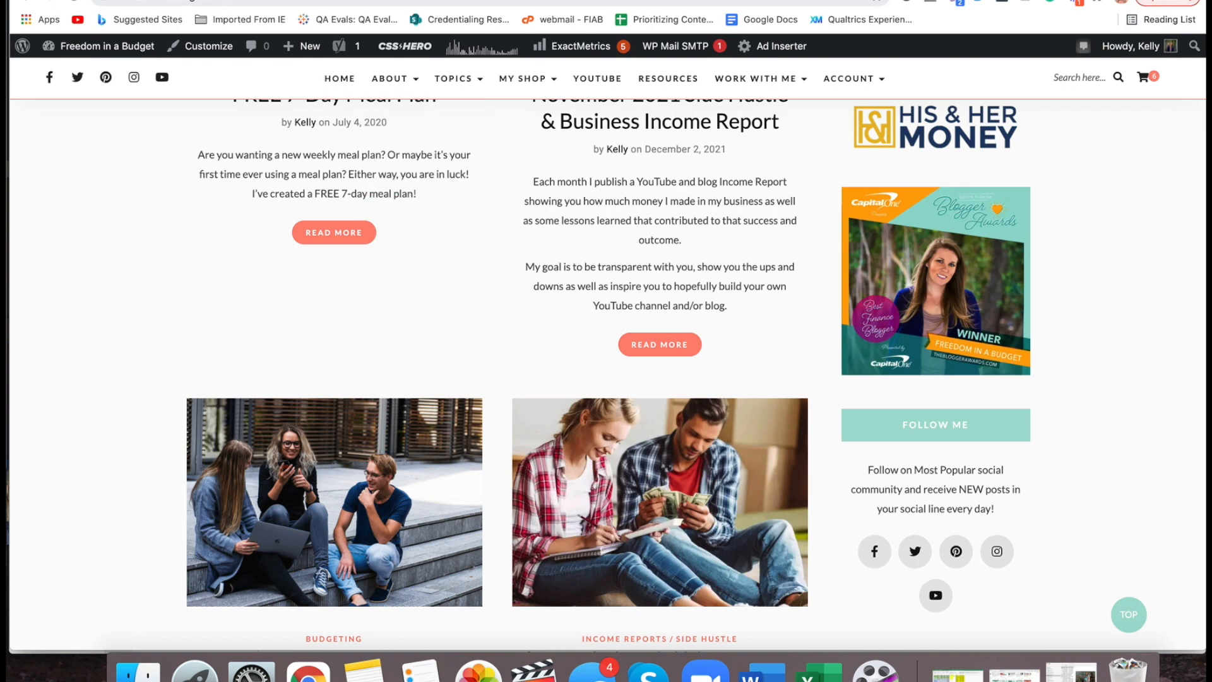
{"action": "left_click", "coordinate": [335, 1]}
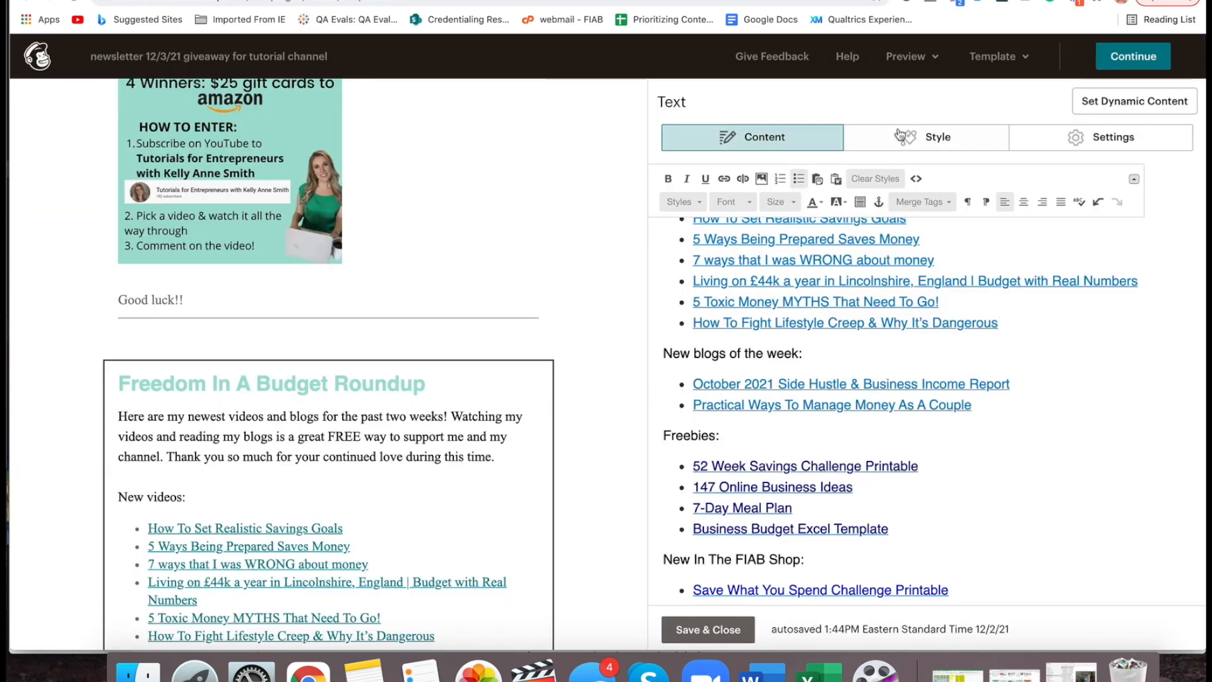
{"action": "left_click", "coordinate": [975, 5]}
{"action": "scroll", "coordinate": [715, 314], "scroll_direction": "down", "scroll_amount": 2}
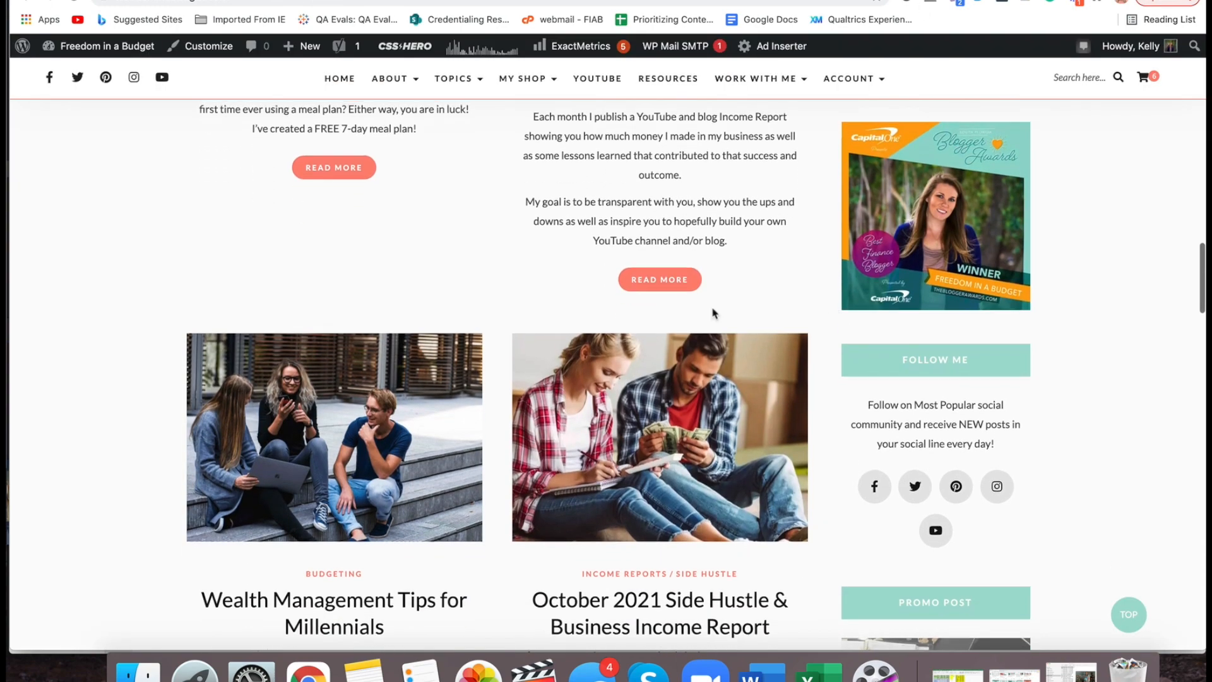
{"action": "scroll", "coordinate": [464, 305], "scroll_direction": "down", "scroll_amount": 5}
{"action": "right_click", "coordinate": [400, 292]}
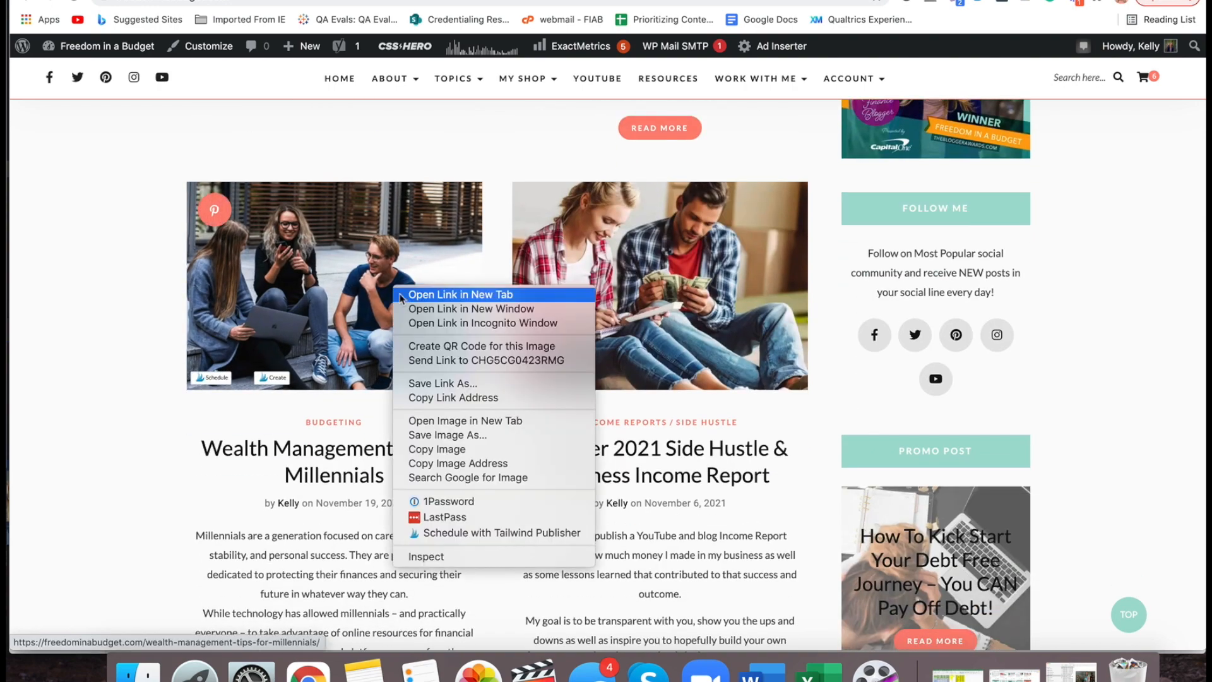
{"action": "left_click", "coordinate": [424, 290]}
{"action": "scroll", "coordinate": [438, 278], "scroll_direction": "up", "scroll_amount": 10}
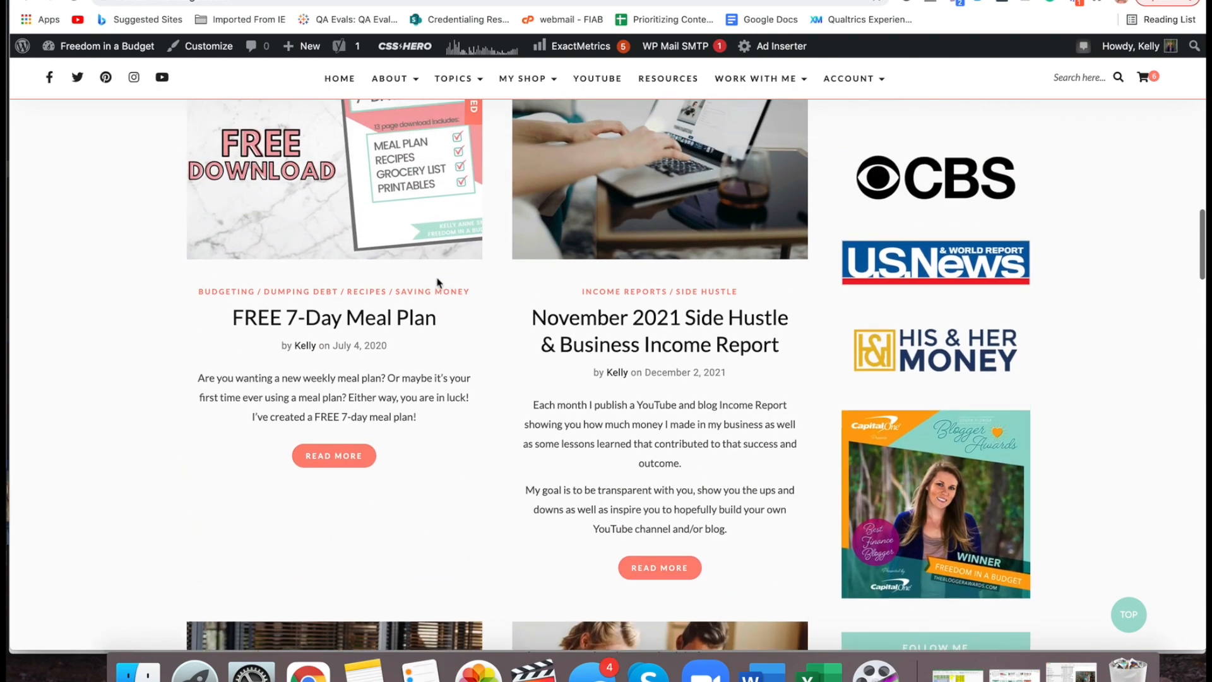
{"action": "right_click", "coordinate": [677, 234]}
{"action": "left_click", "coordinate": [690, 233]}
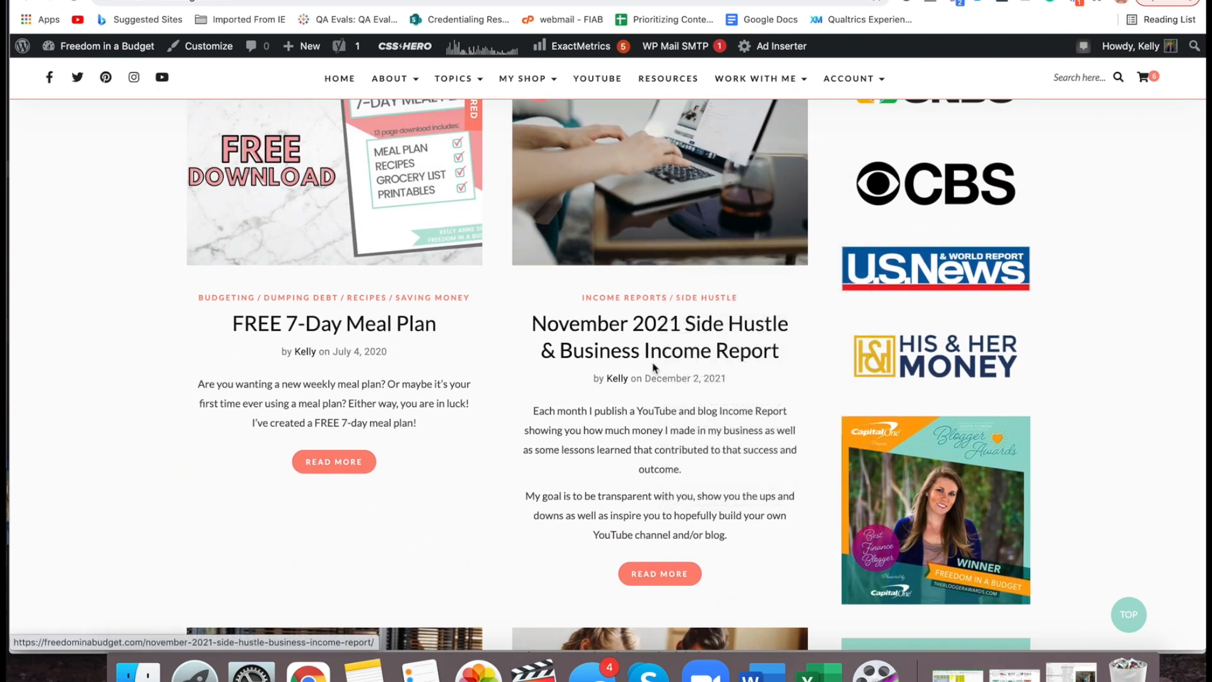
Replace the entries under "New blogs of the week" with the title "November 2021 Side Hustle & Business Income Report" copied from its post
{"action": "scroll", "coordinate": [654, 368], "scroll_direction": "up", "scroll_amount": 15}
{"action": "scroll", "coordinate": [654, 368], "scroll_direction": "up", "scroll_amount": 8}
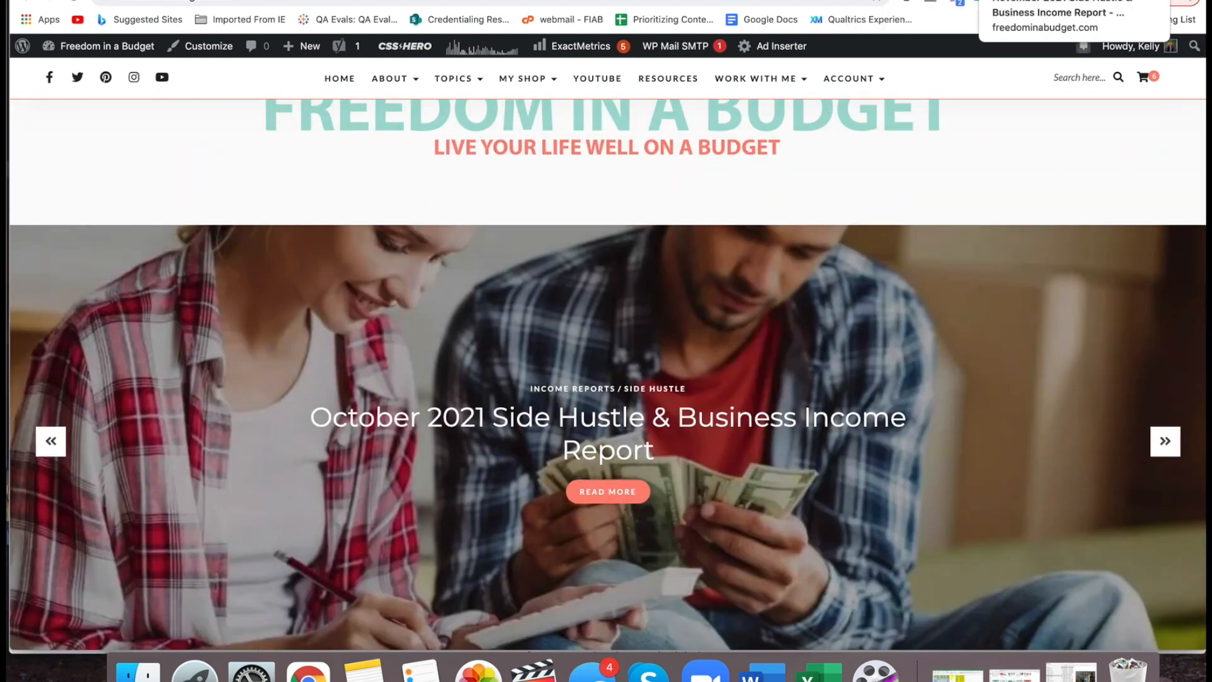
{"action": "left_click", "coordinate": [1004, 1]}
{"action": "scroll", "coordinate": [627, 154], "scroll_direction": "down", "scroll_amount": 7}
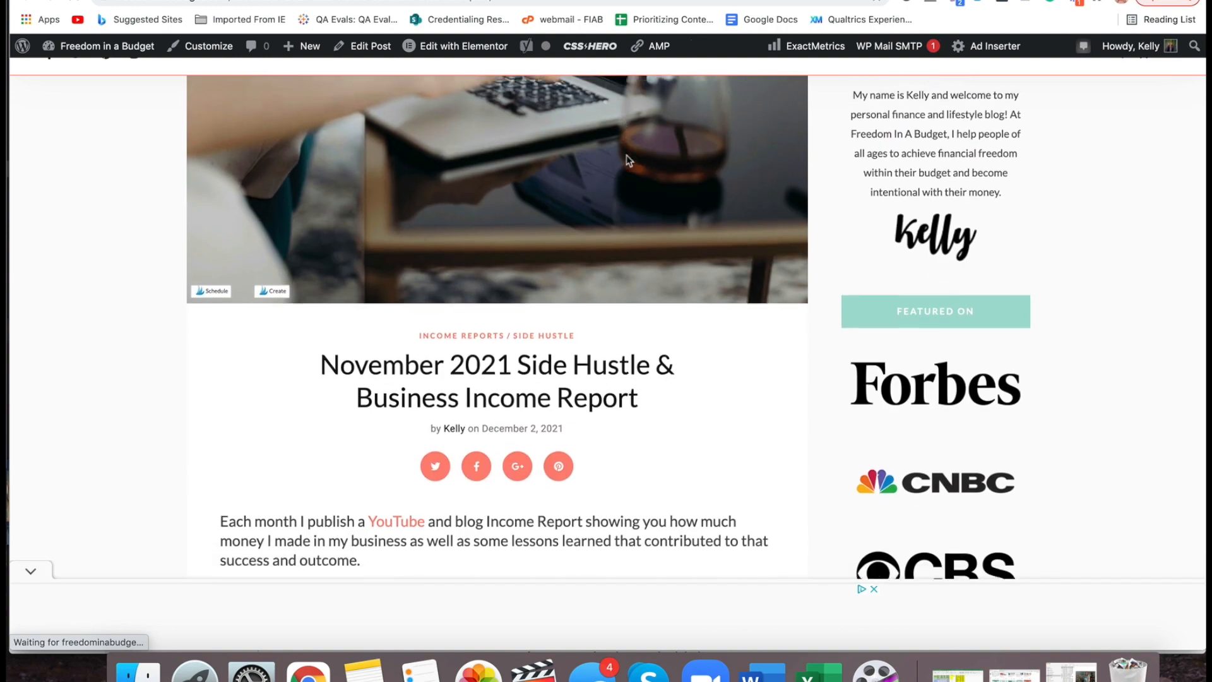
{"action": "left_click_drag", "start_coordinate": [638, 387], "coordinate": [370, 368]}
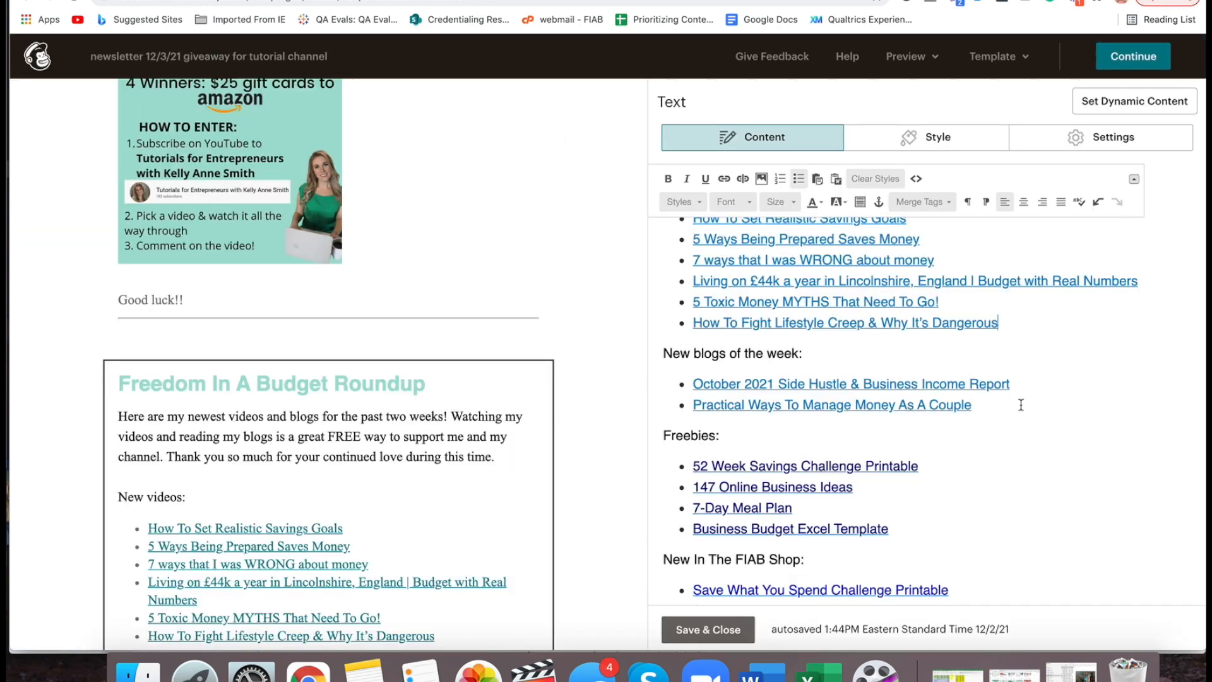
{"action": "scroll", "coordinate": [1021, 404], "scroll_direction": "down", "scroll_amount": 5}
{"action": "scroll", "coordinate": [1020, 405], "scroll_direction": "up", "scroll_amount": 5}
{"action": "left_click_drag", "start_coordinate": [1014, 422], "coordinate": [766, 409]}
{"action": "right_click", "coordinate": [697, 405]}
{"action": "left_click", "coordinate": [752, 436]}
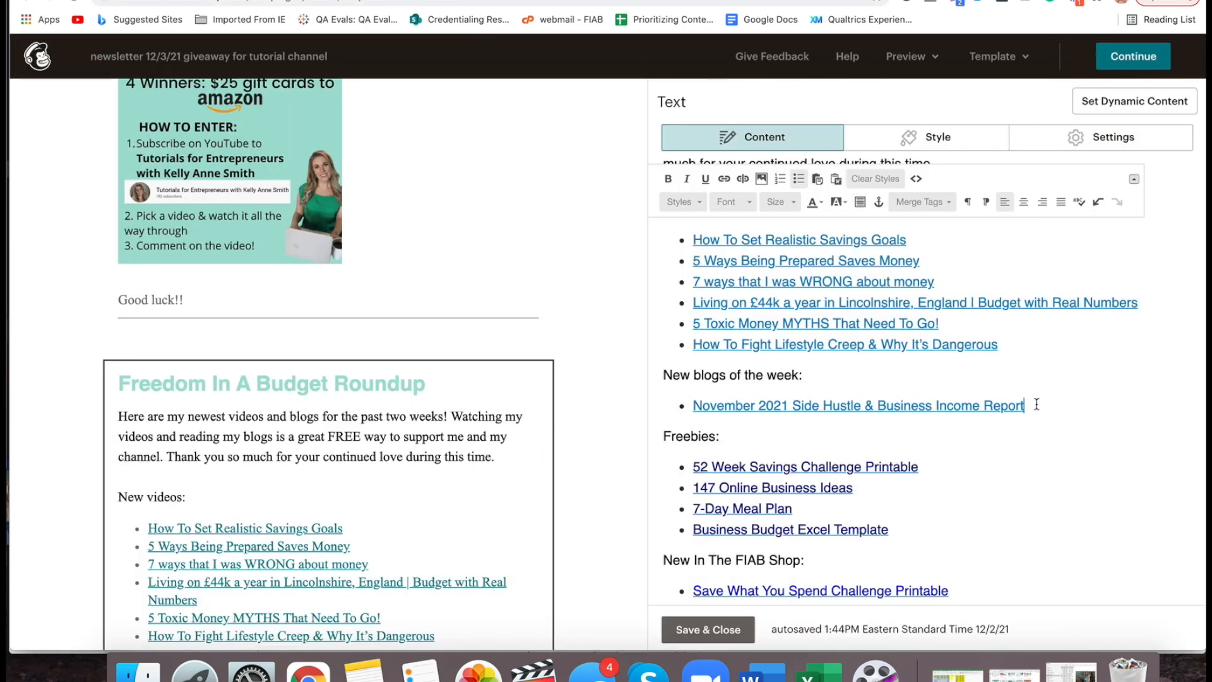
Link the "November 2021 Side Hustle & Business Income Report" entry to the blog post's freedominabudget.com address
{"action": "left_click_drag", "start_coordinate": [1036, 404], "coordinate": [700, 395]}
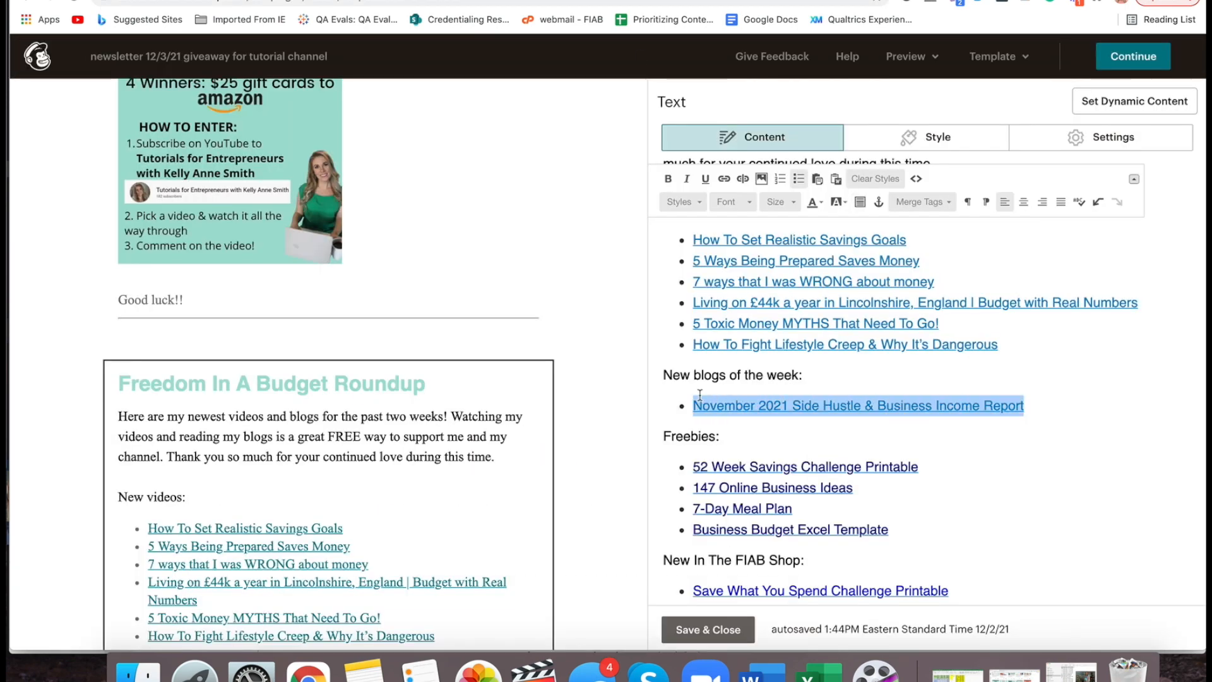
{"action": "left_click", "coordinate": [724, 179]}
{"action": "triple_click", "coordinate": [556, 373]}
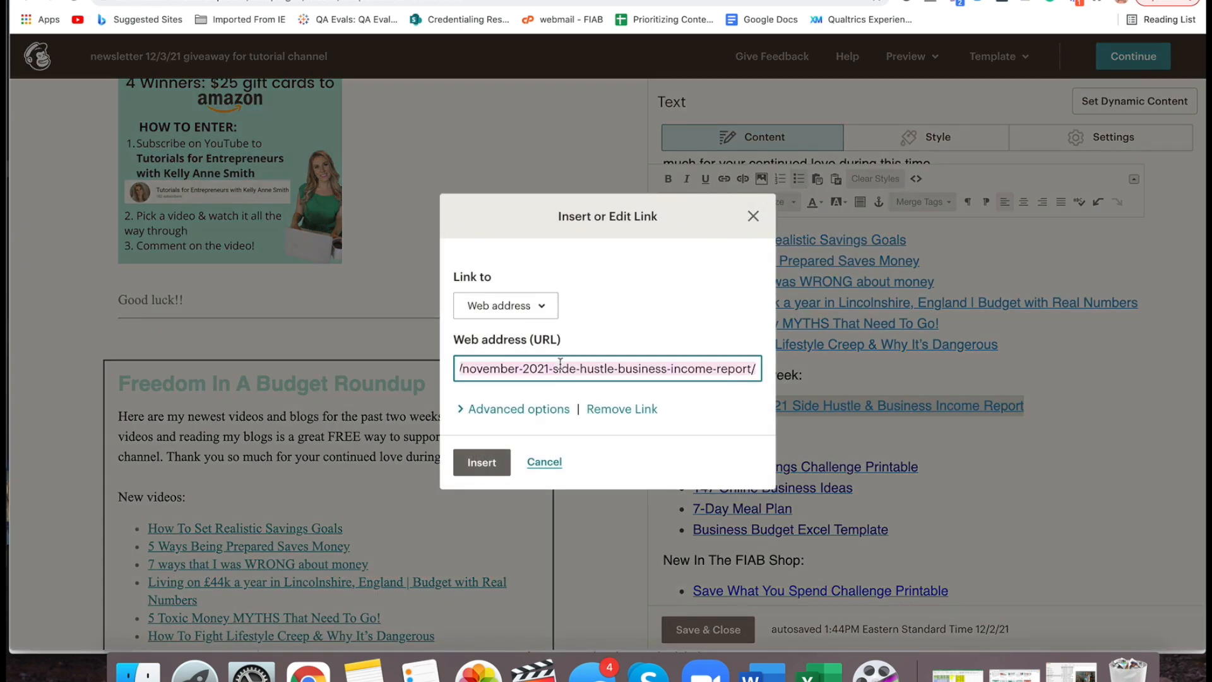
{"action": "key", "text": "super+v"}
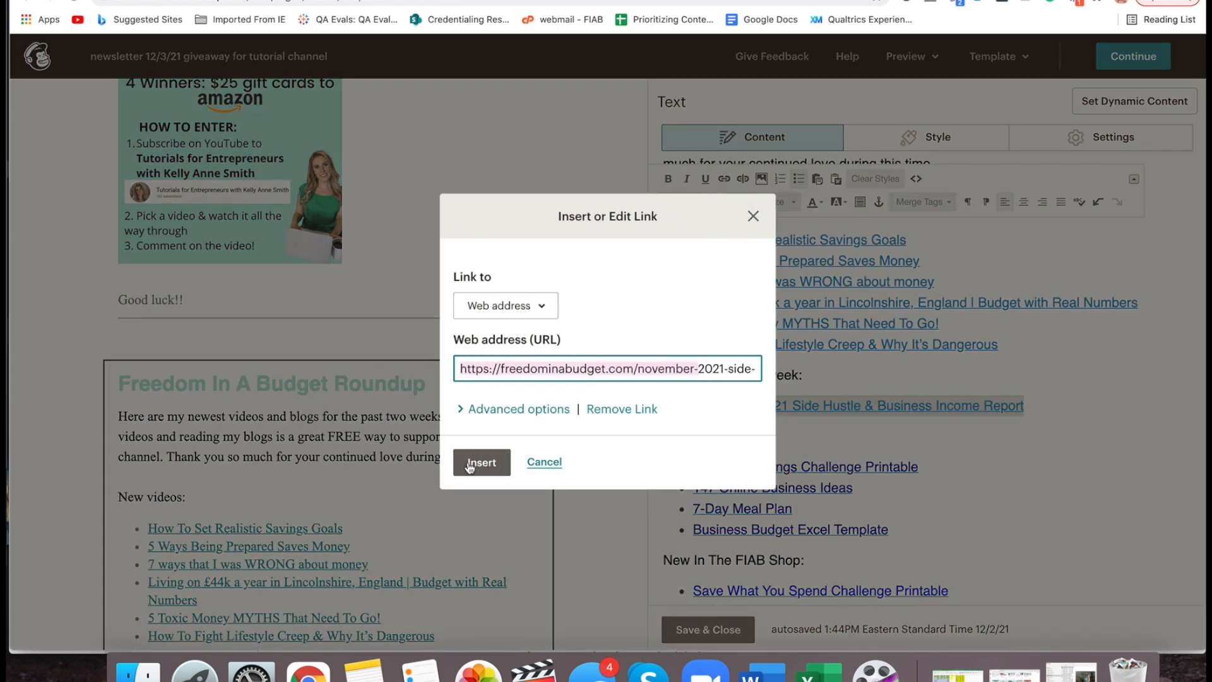
{"action": "left_click", "coordinate": [481, 462]}
Add the copied post title "Wealth Management Tips for Millennials" as the second bullet under "New blogs of the week"
{"action": "key", "text": "Right"}
{"action": "key", "text": "Return"}
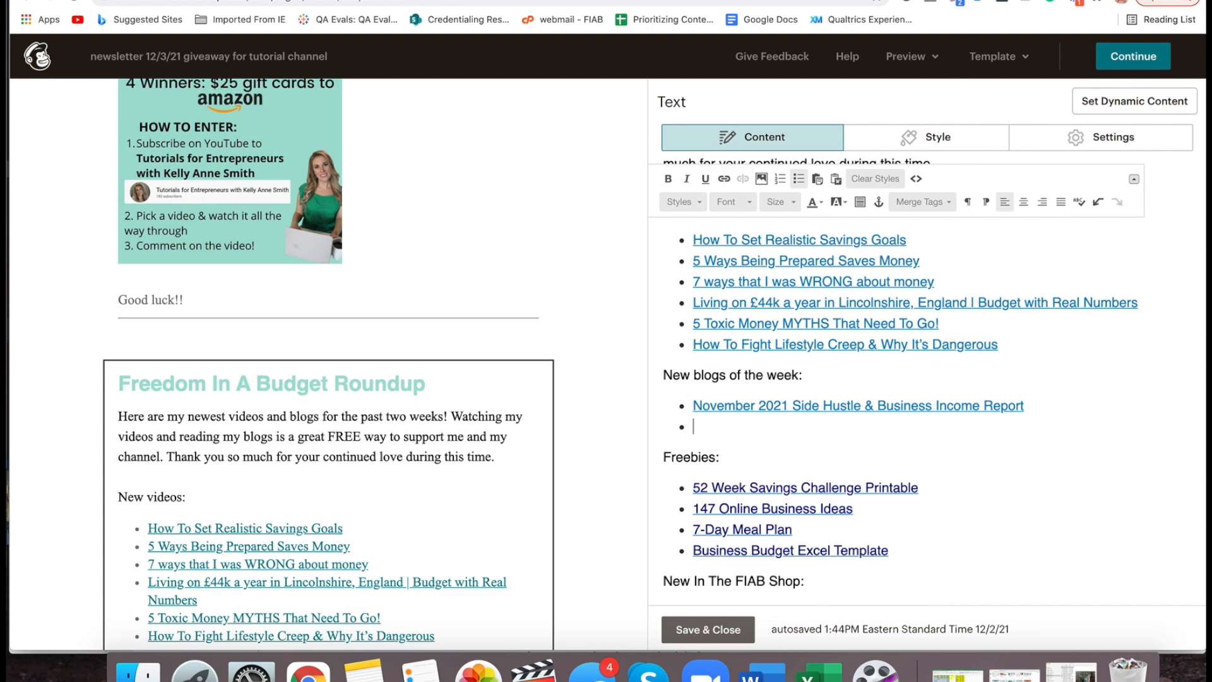
{"action": "left_click", "coordinate": [662, 1]}
{"action": "scroll", "coordinate": [633, 249], "scroll_direction": "down", "scroll_amount": 8}
{"action": "left_click_drag", "start_coordinate": [562, 195], "coordinate": [331, 154]}
{"action": "key", "text": "super+c"}
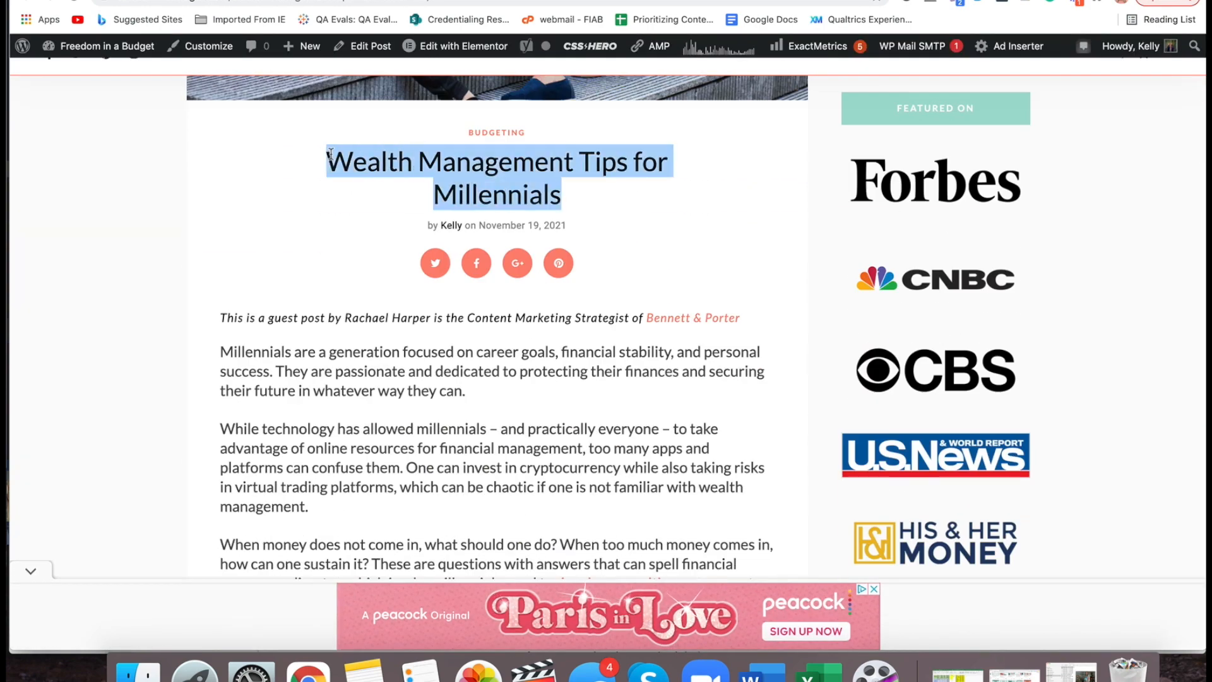
{"action": "left_click", "coordinate": [517, 2]}
{"action": "right_click", "coordinate": [716, 429]}
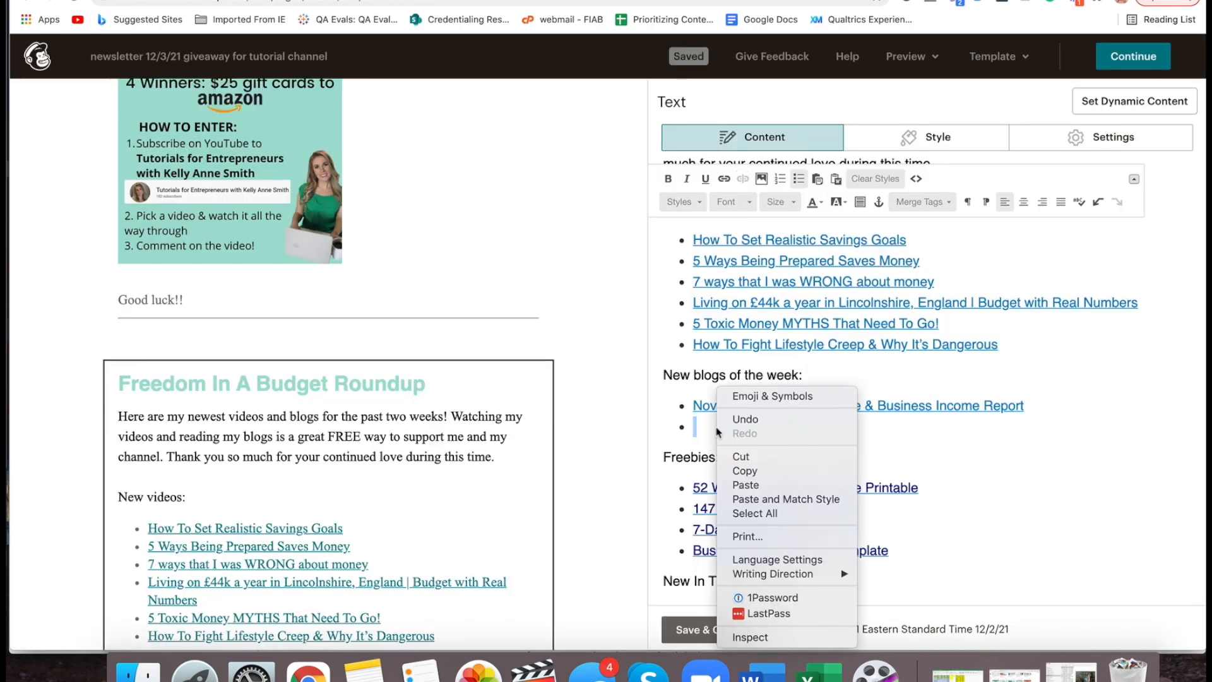
{"action": "left_click", "coordinate": [763, 500]}
Copy the "Wealth Management Tips for Millennials" post's web address and select its title in the newsletter
{"action": "left_click", "coordinate": [663, 1]}
{"action": "left_click", "coordinate": [537, 2]}
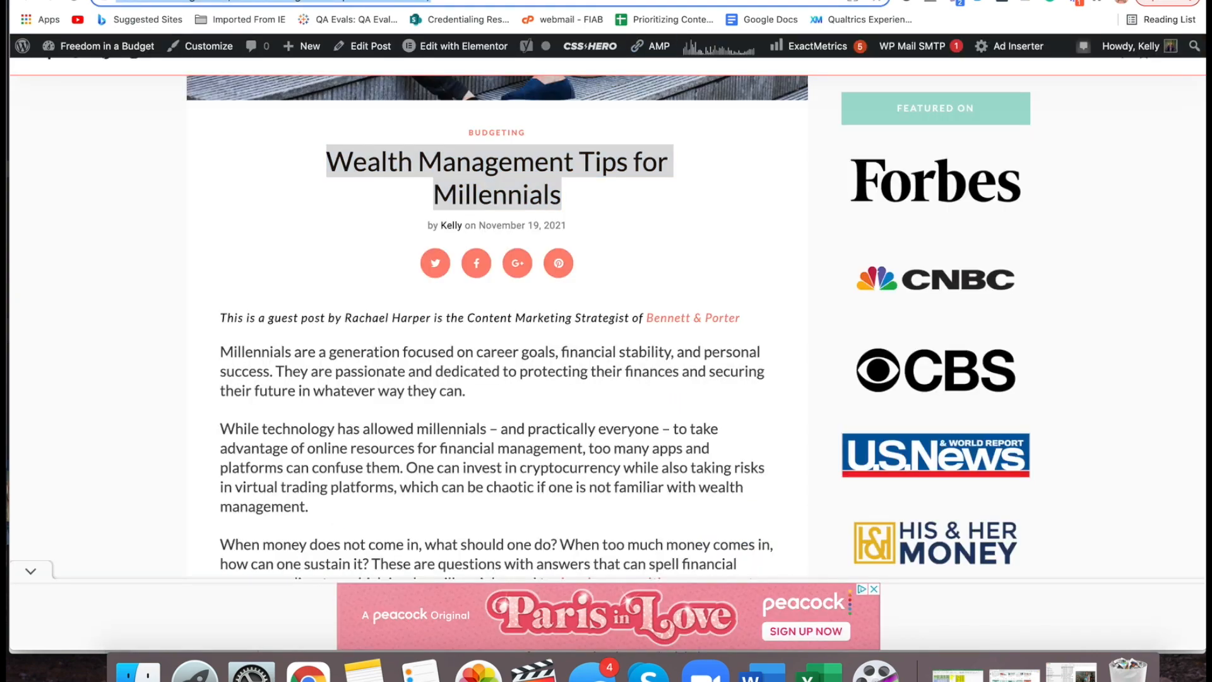
{"action": "left_click", "coordinate": [518, 1]}
{"action": "left_click_drag", "start_coordinate": [928, 426], "coordinate": [695, 426]}
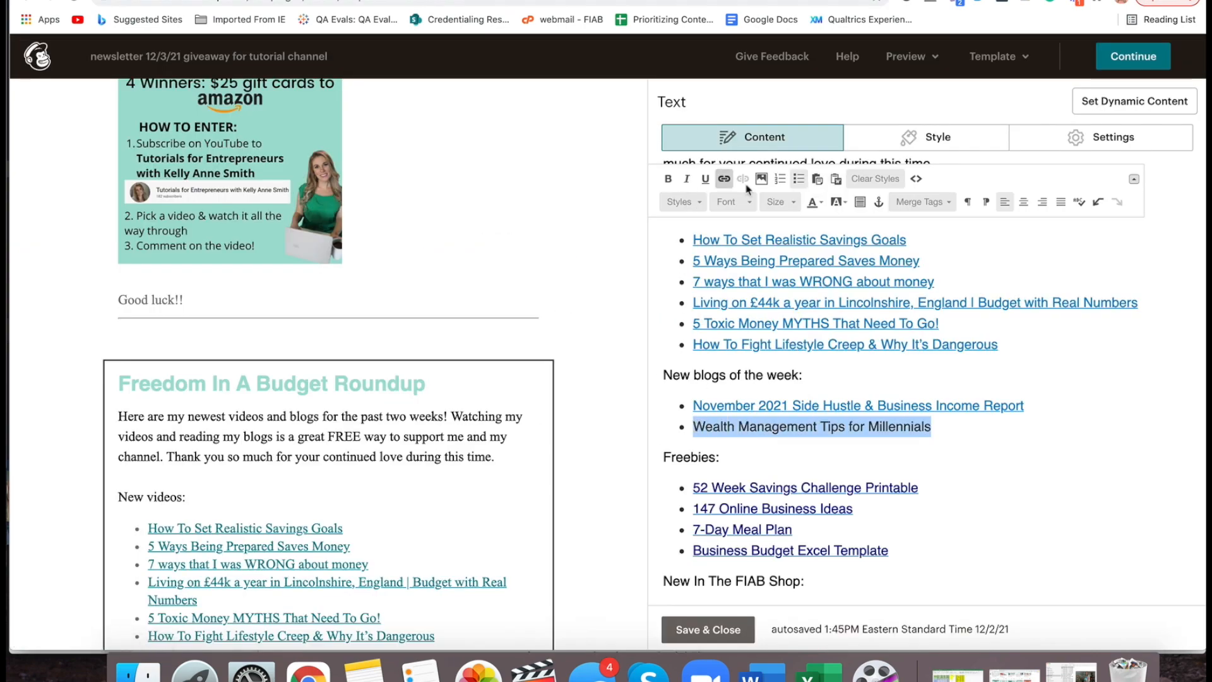
{"action": "left_click", "coordinate": [726, 181]}
{"action": "type", "text": "https://freedominabudget.com/wealth-management-tips-for-millennials/"}
{"action": "left_click", "coordinate": [490, 457]}
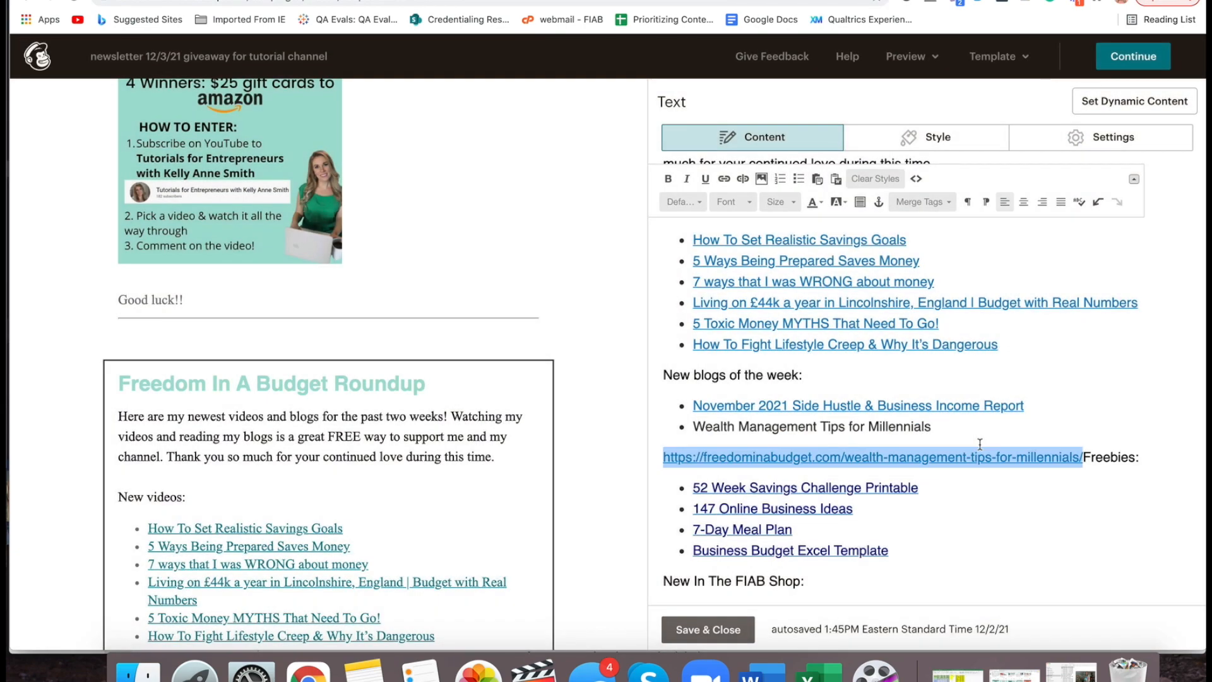
{"action": "key", "text": "ctrl+z"}
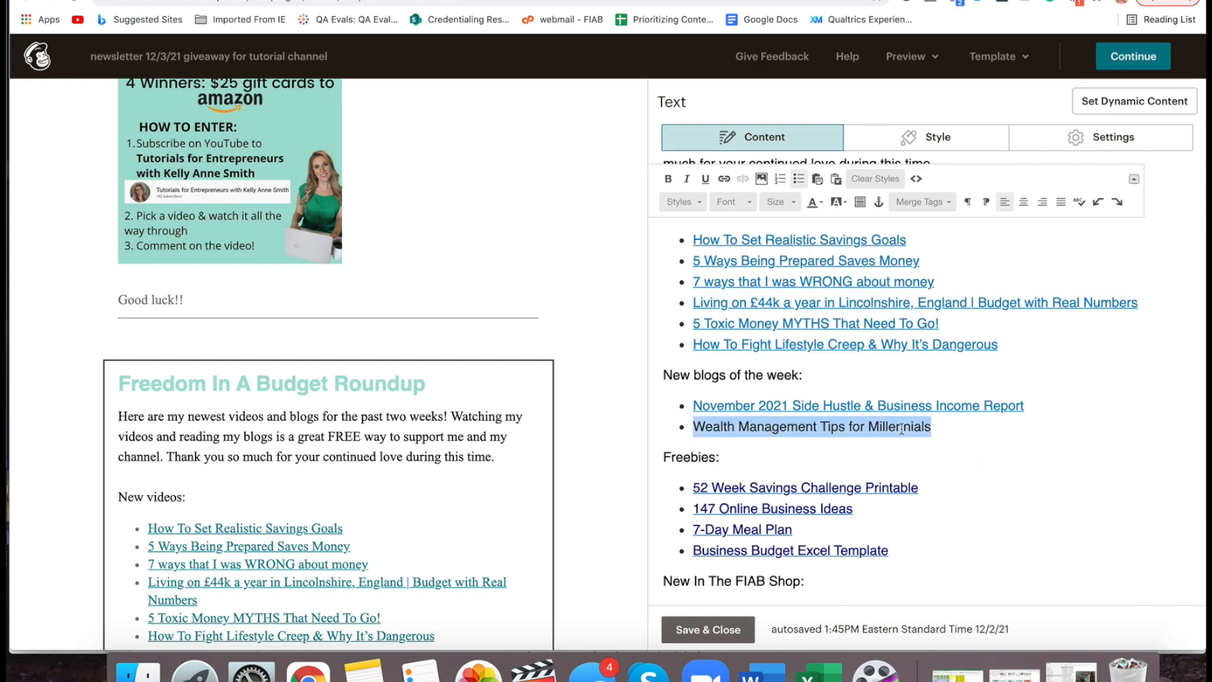
{"action": "left_click", "coordinate": [724, 180]}
{"action": "type", "text": "https://freedominabudget.com/wealth-management-tips-for-millennials/"}
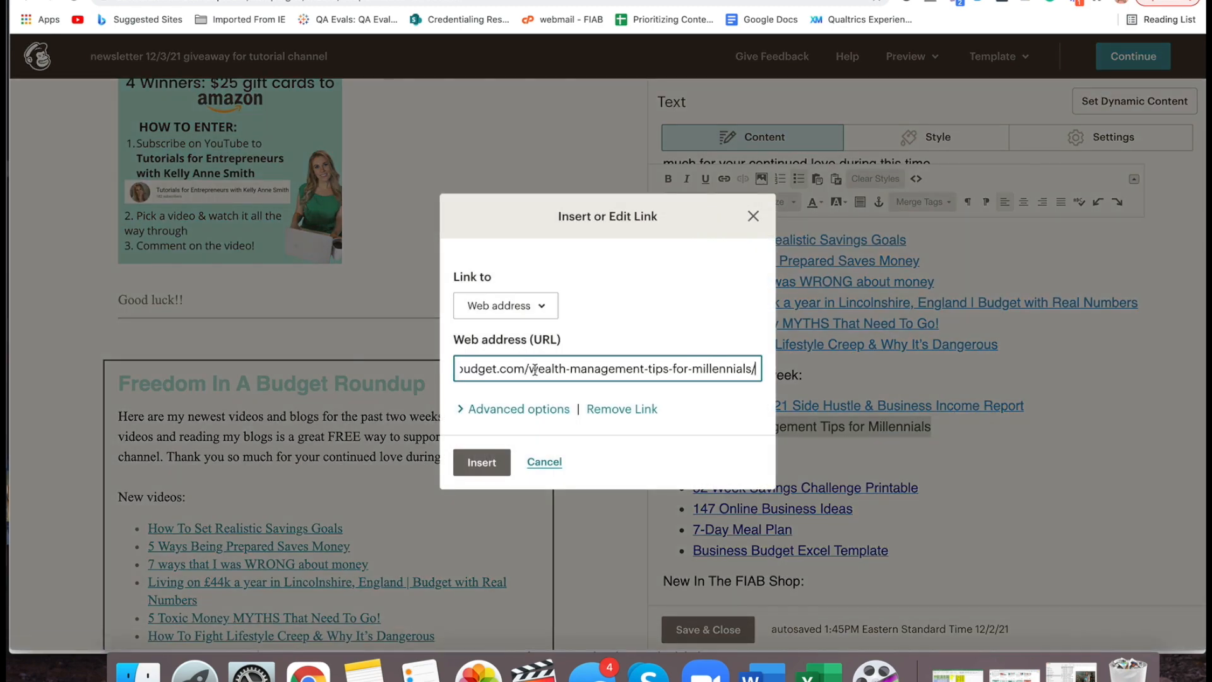
{"action": "left_click", "coordinate": [481, 462]}
{"action": "left_click", "coordinate": [971, 458]}
Return to the Freedom in a Budget website and open the shop's Printables category for the "New In The FIAB Shop" list
{"action": "scroll", "coordinate": [971, 457], "scroll_direction": "down", "scroll_amount": 3}
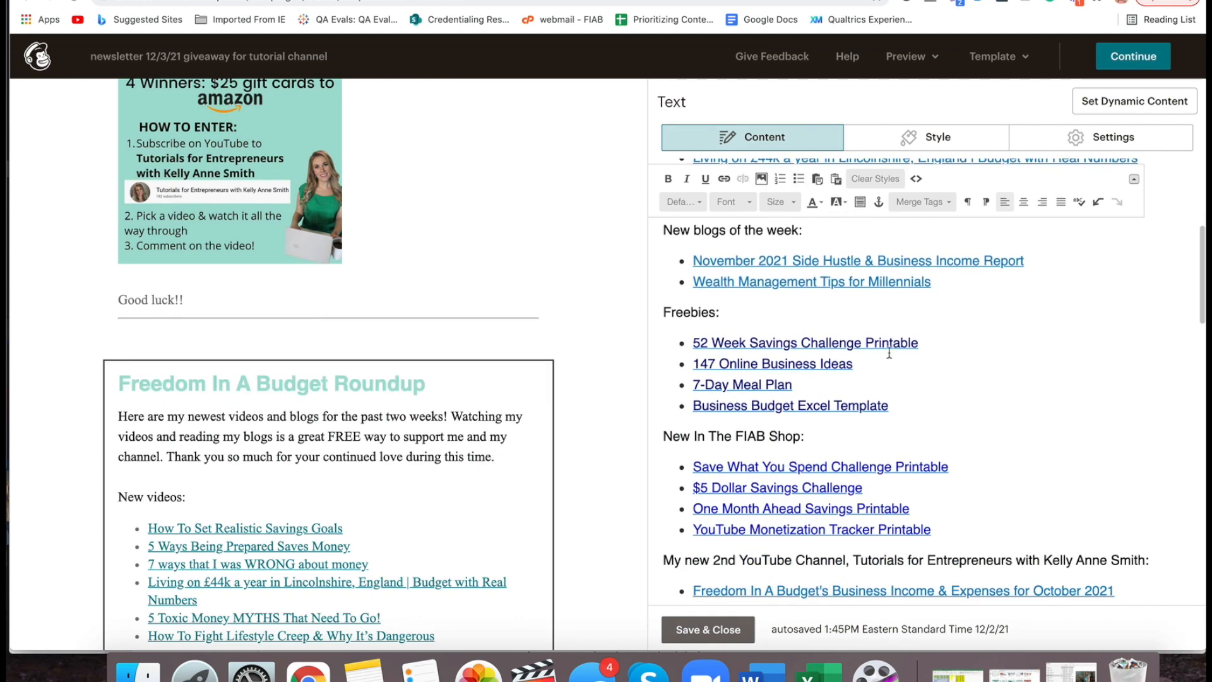
{"action": "scroll", "coordinate": [898, 428], "scroll_direction": "down", "scroll_amount": 2}
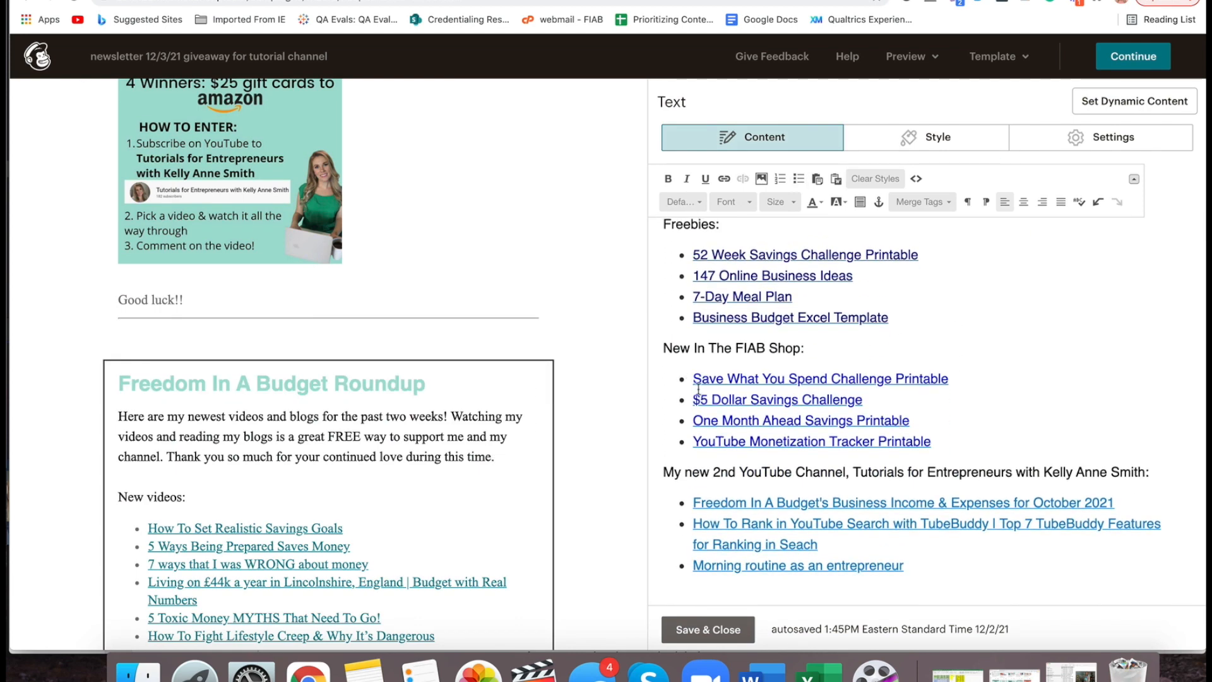
{"action": "key", "text": "ctrl+Tab"}
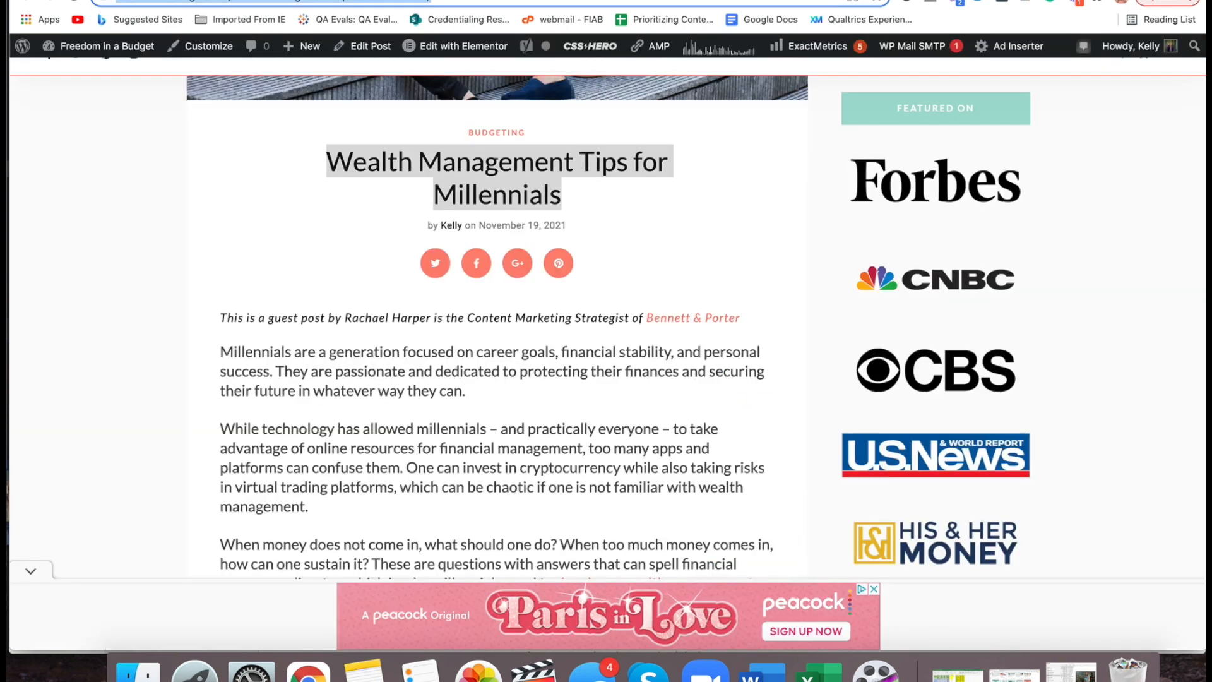
{"action": "key", "text": "ctrl+Tab"}
{"action": "key", "text": "ctrl+Tab"}
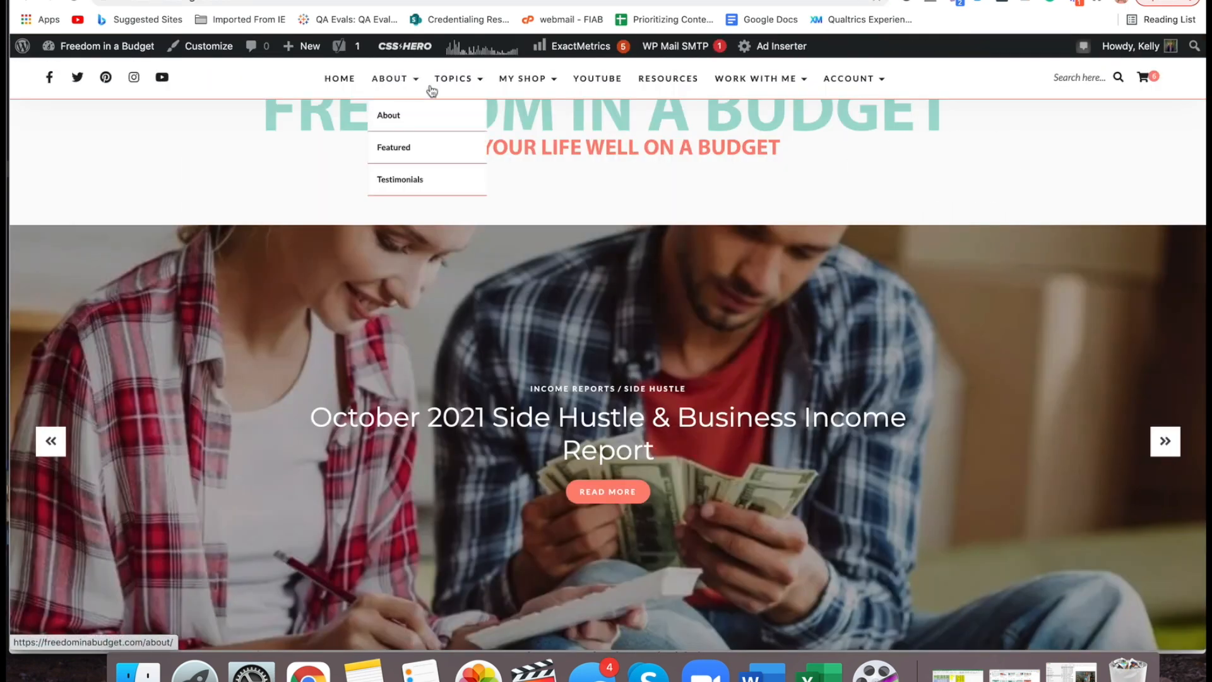
{"action": "mouse_move", "coordinate": [529, 88]}
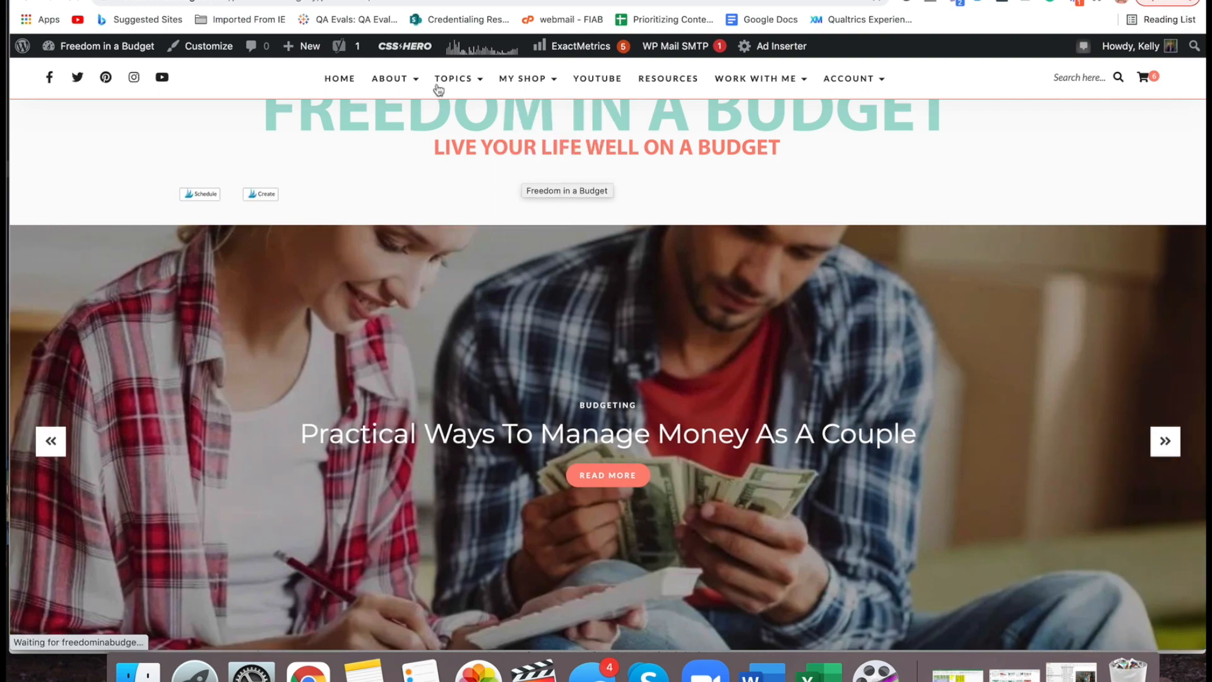
{"action": "scroll", "coordinate": [128, 180], "scroll_direction": "down", "scroll_amount": 3}
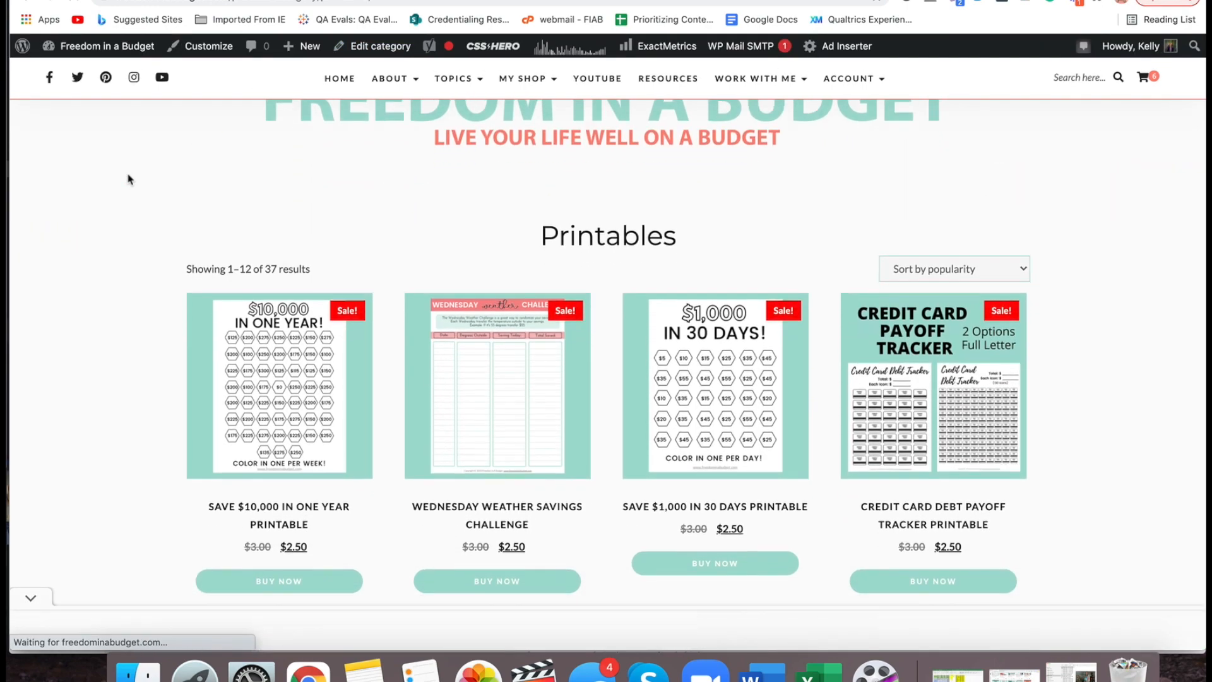
Sort the printables by latest and look over the newest products
{"action": "left_click", "coordinate": [975, 229]}
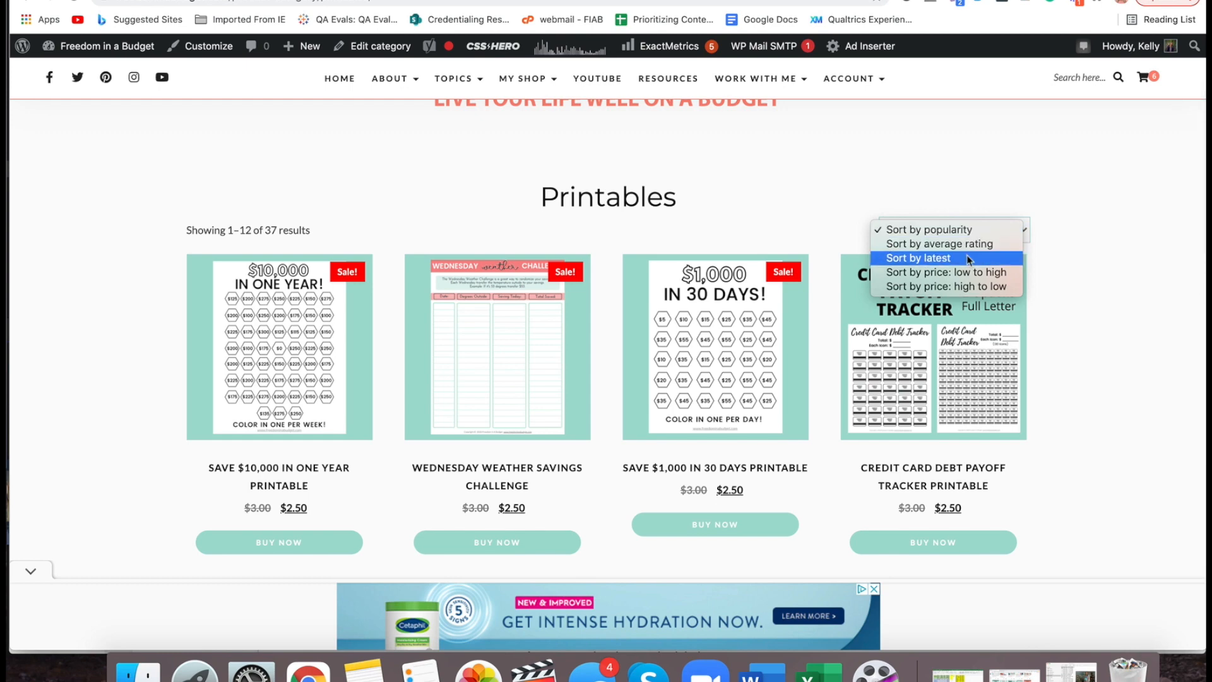
{"action": "key", "text": "Return"}
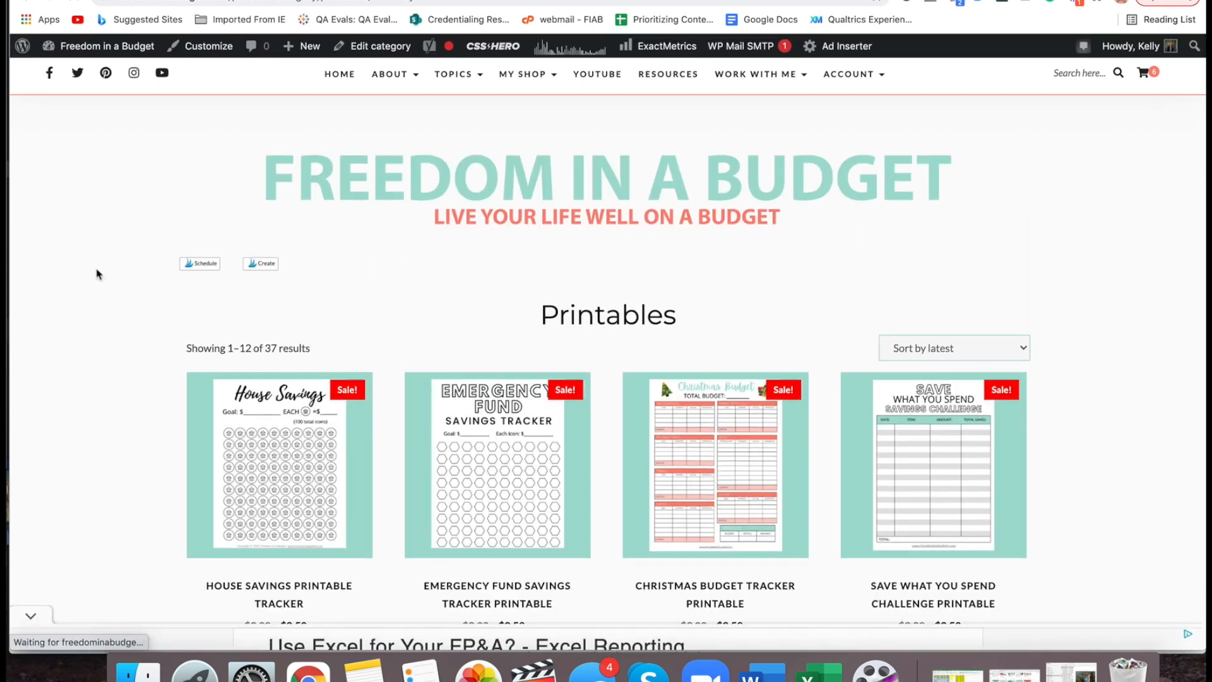
{"action": "scroll", "coordinate": [97, 273], "scroll_direction": "down", "scroll_amount": 2}
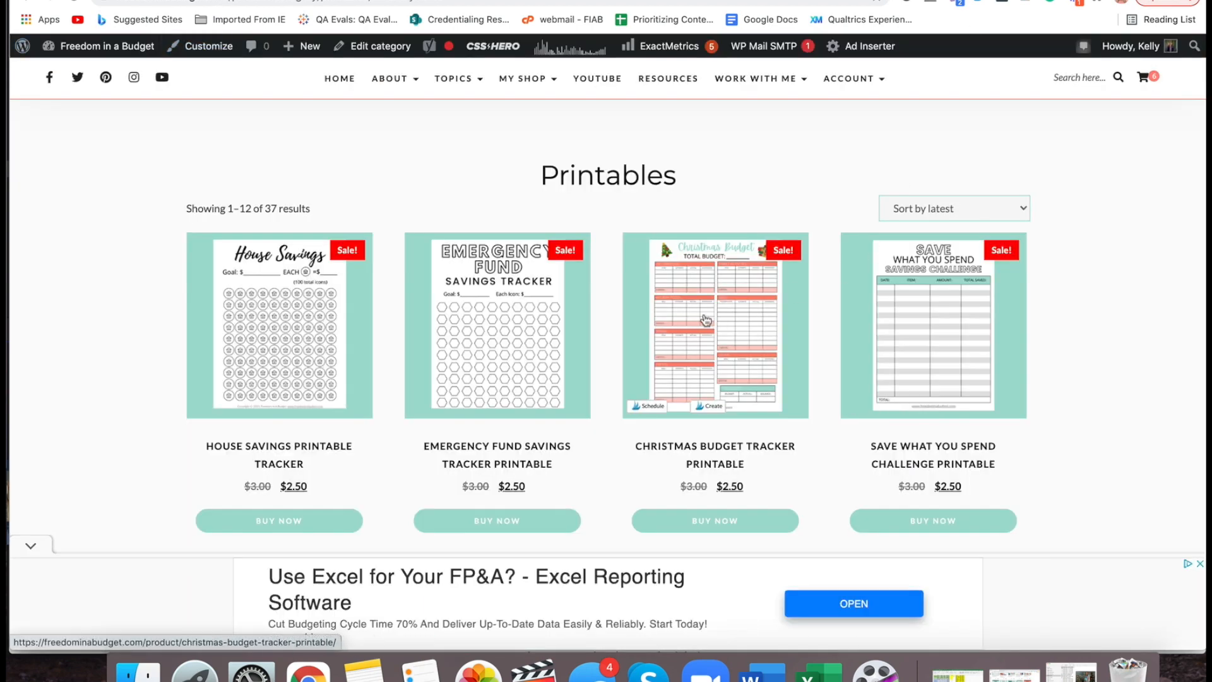
Open the Christmas Budget Tracker, Emergency Fund Savings Tracker and House Savings product pages, each in a new tab
{"action": "right_click", "coordinate": [705, 319]}
{"action": "right_click", "coordinate": [545, 330]}
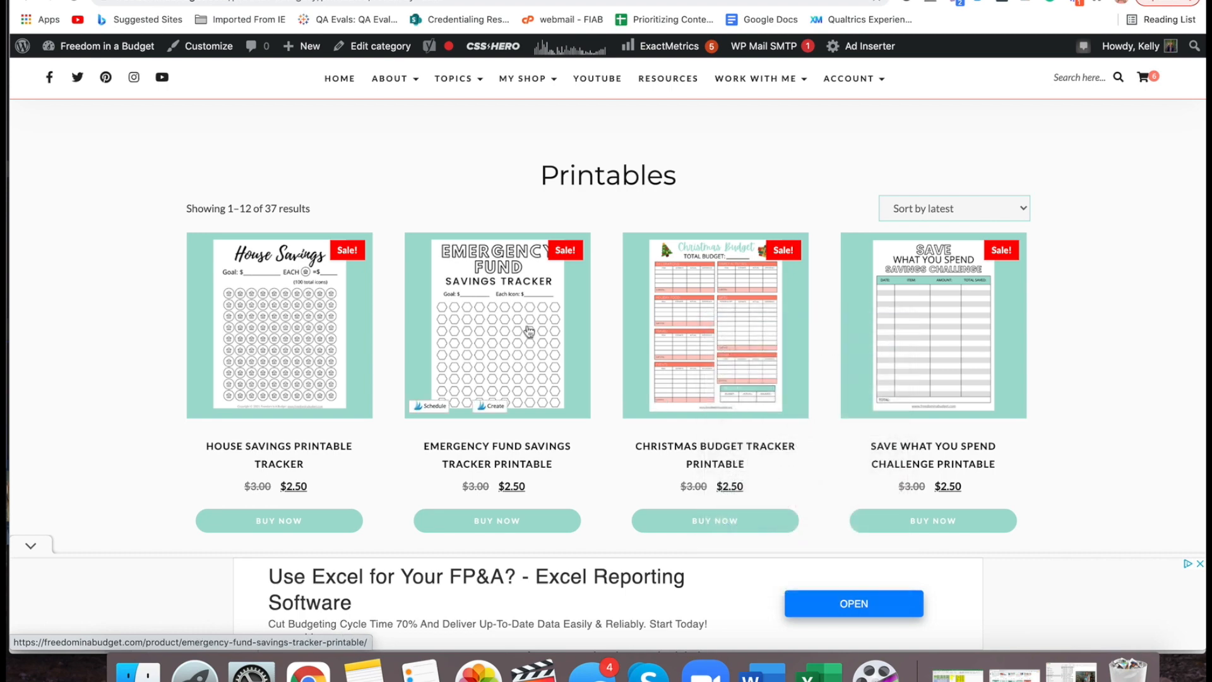
{"action": "right_click", "coordinate": [544, 330]}
{"action": "left_click", "coordinate": [543, 333]}
{"action": "right_click", "coordinate": [296, 323]}
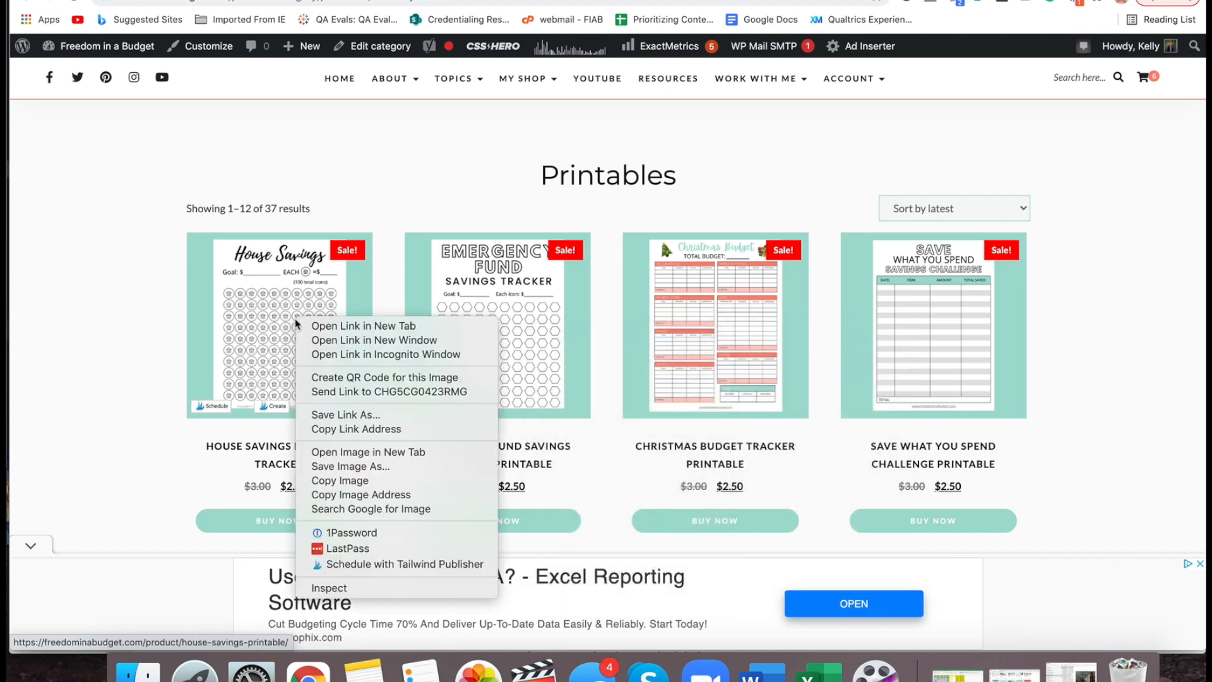
{"action": "left_click", "coordinate": [316, 325]}
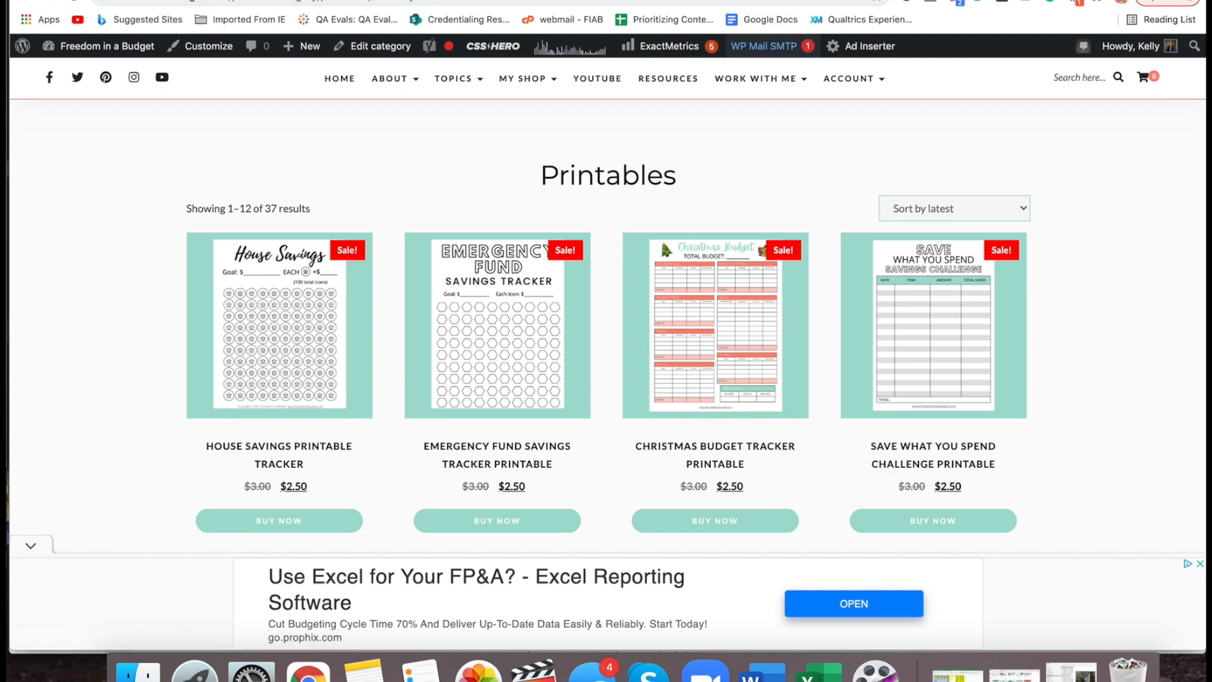
Copy the title "Christmas Budget Tracker Printable" from its product page
{"action": "left_click", "coordinate": [745, 0]}
{"action": "left_click_drag", "start_coordinate": [744, 355], "coordinate": [634, 323]}
{"action": "right_click", "coordinate": [629, 317]}
{"action": "left_click", "coordinate": [663, 347]}
Delete the old product entries under "New In The FIAB Shop" in the newsletter, keeping one bullet for new text
{"action": "left_click", "coordinate": [351, 3]}
{"action": "left_click_drag", "start_coordinate": [933, 442], "coordinate": [691, 370]}
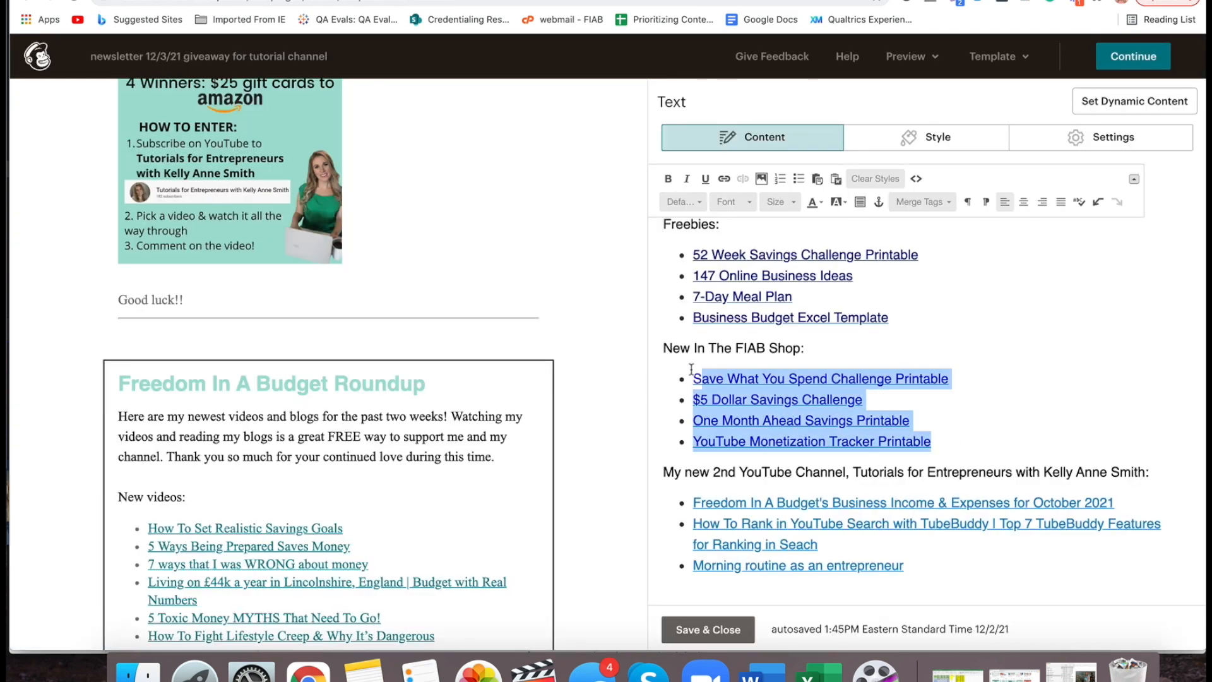
{"action": "key", "text": "BackSpace"}
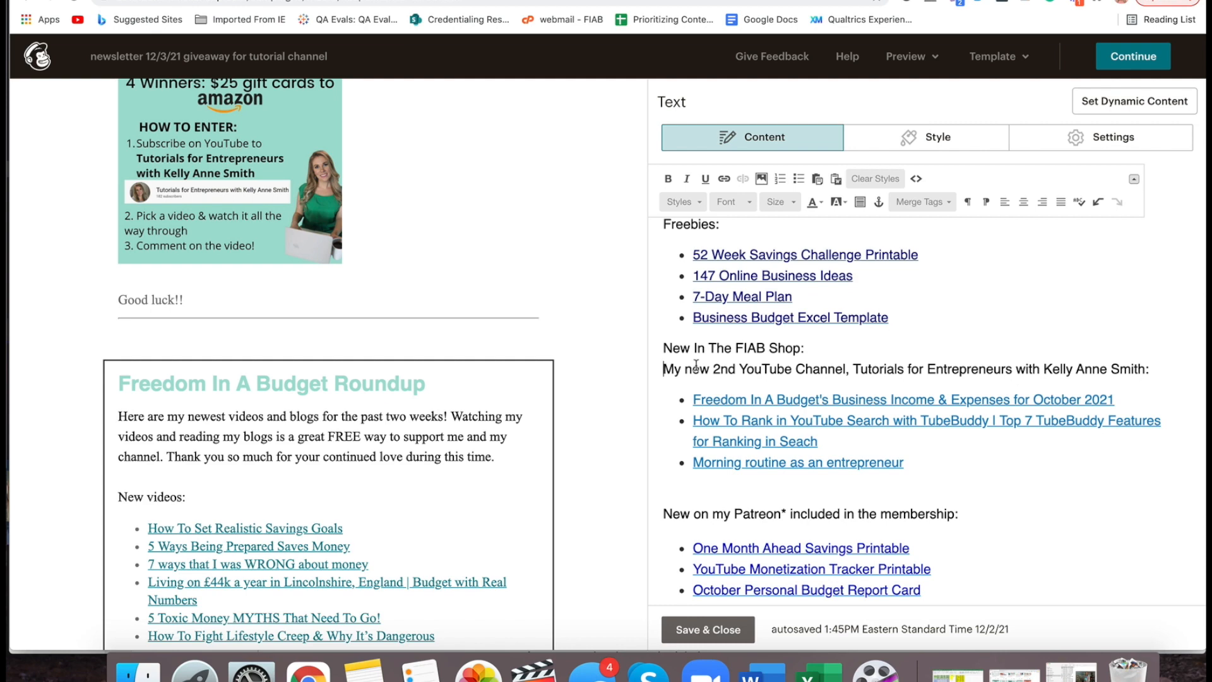
{"action": "key", "text": "ctrl+z"}
{"action": "left_click_drag", "start_coordinate": [928, 441], "coordinate": [726, 377]}
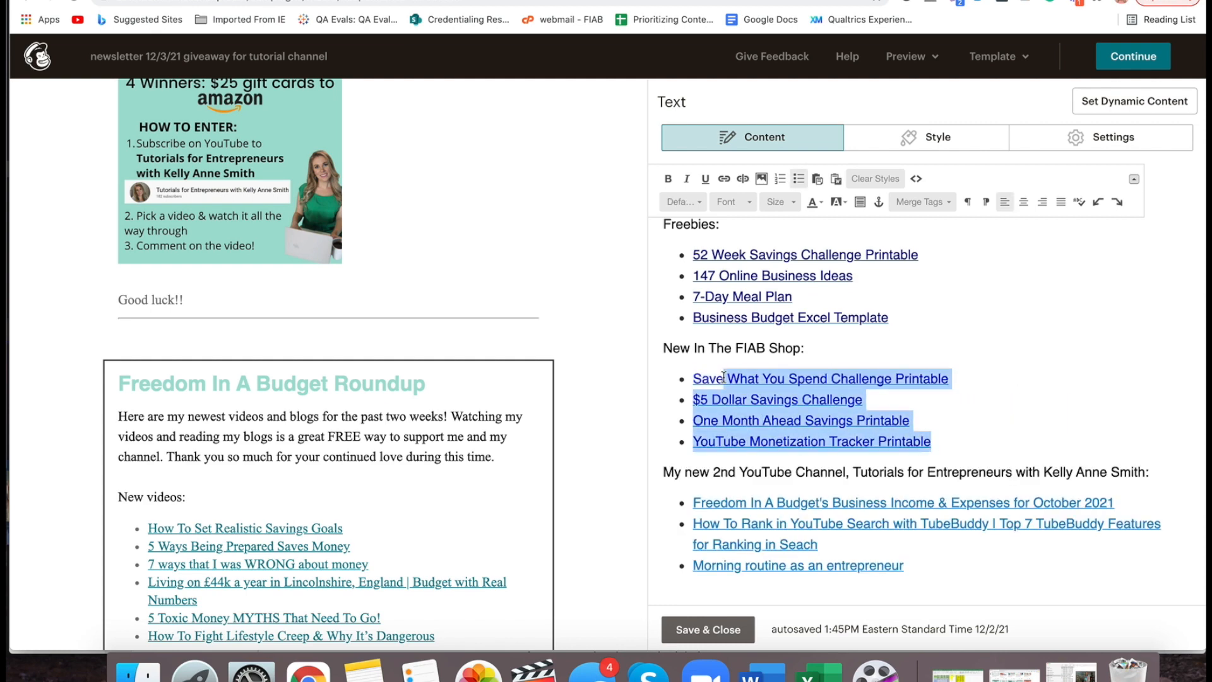
{"action": "key", "text": "BackSpace"}
Paste "Christmas Budget Tracker Printable" as the first "New In The FIAB Shop" entry and remove the leftover word "Save"
{"action": "right_click", "coordinate": [740, 381]}
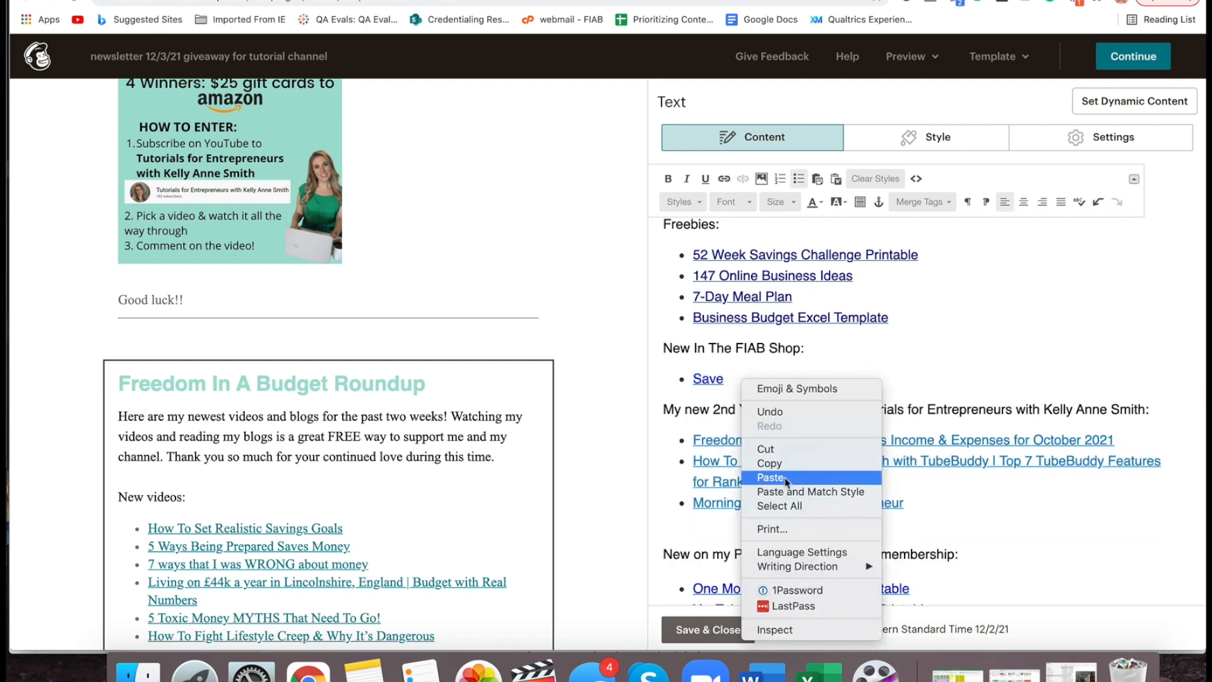
{"action": "left_click", "coordinate": [767, 478]}
{"action": "key", "text": "BackSpace"}
{"action": "key", "text": "BackSpace"}
{"action": "key", "text": "BackSpace"}
{"action": "key", "text": "BackSpace"}
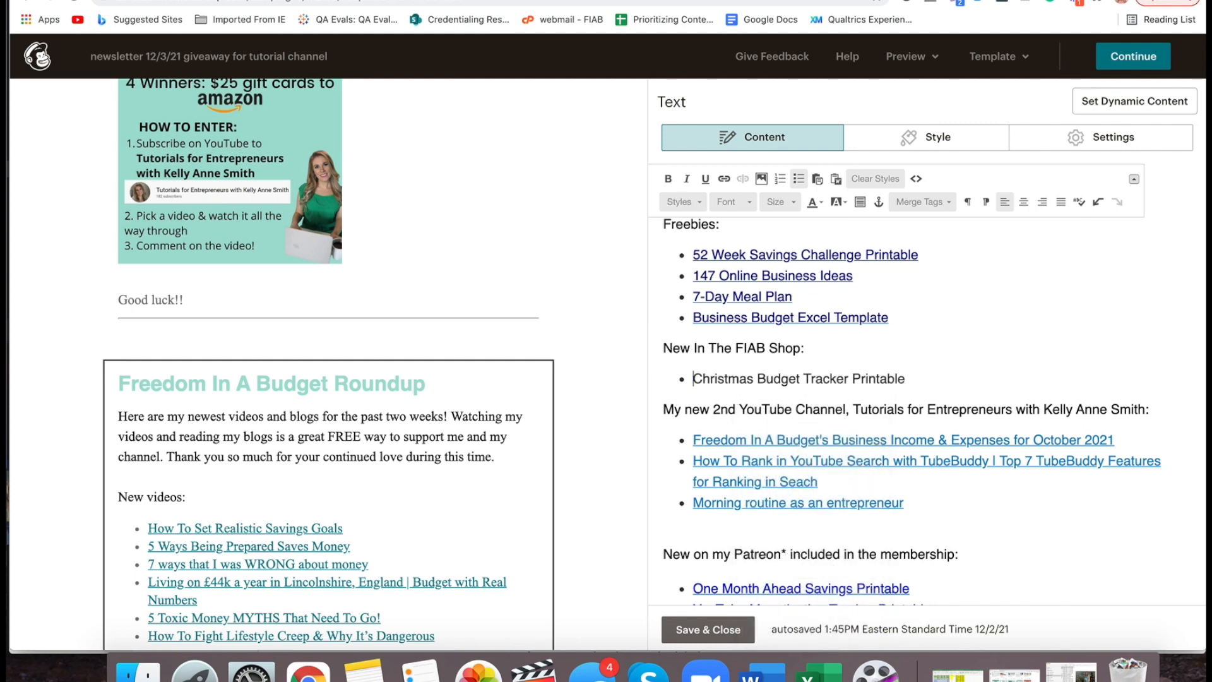
{"action": "key", "text": "ctrl+Tab"}
{"action": "key", "text": "ctrl+Tab"}
{"action": "left_click", "coordinate": [480, 1]}
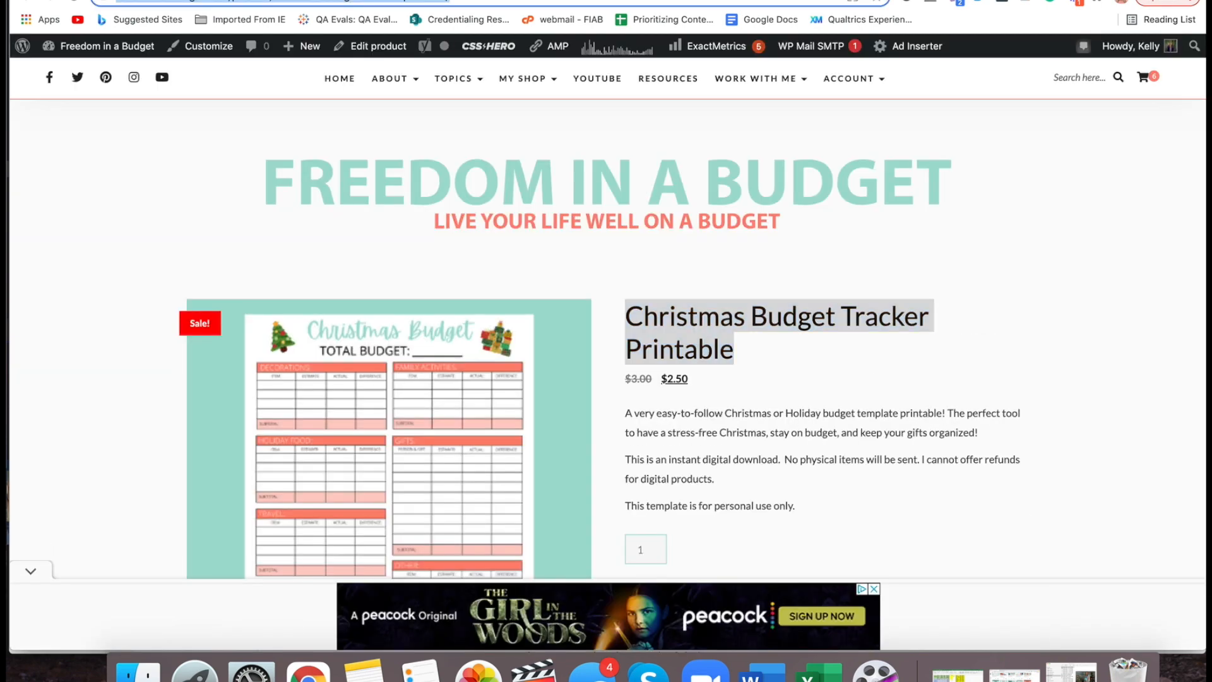
{"action": "left_click", "coordinate": [593, 0]}
{"action": "left_click_drag", "start_coordinate": [935, 371], "coordinate": [704, 372]}
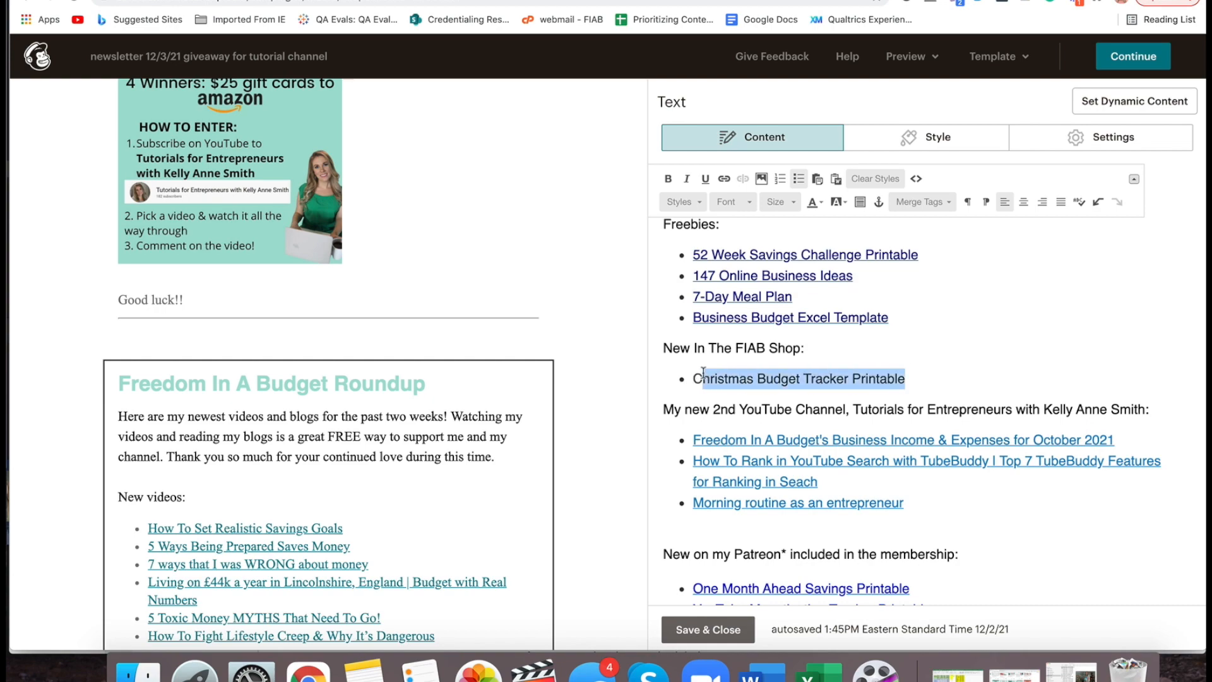
{"action": "left_click", "coordinate": [724, 179]}
{"action": "key", "text": "super+v"}
{"action": "left_click", "coordinate": [480, 463]}
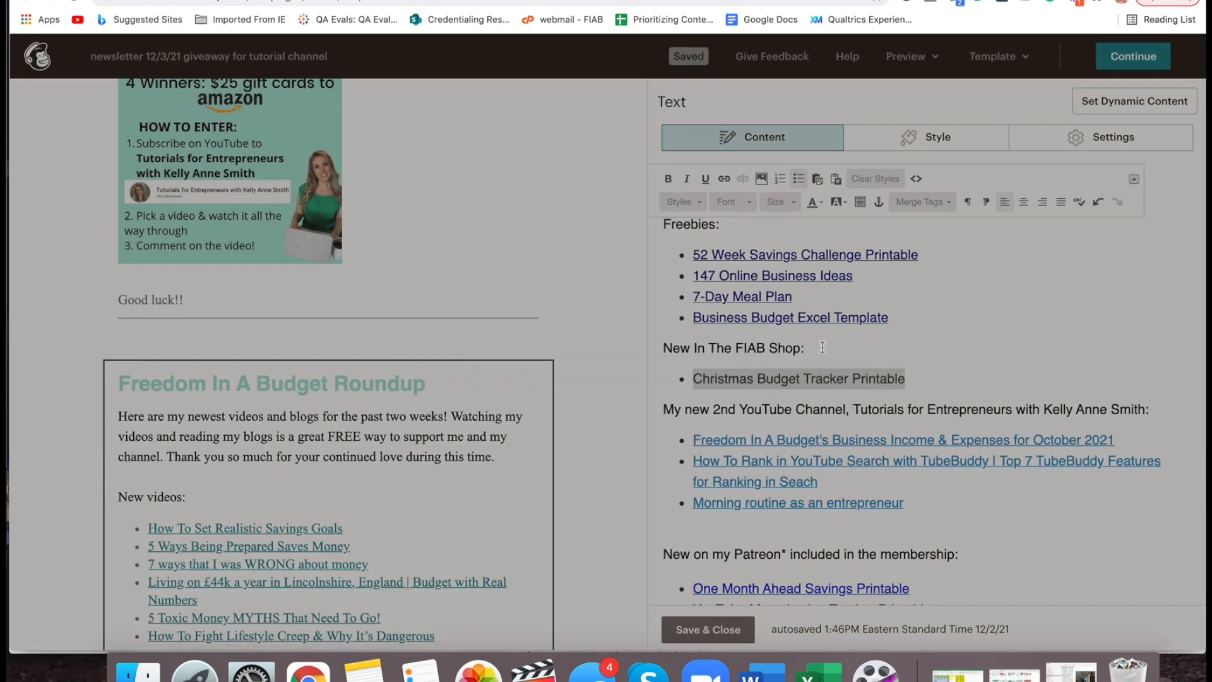
Copy the title "Emergency Fund Savings Tracker Printable" from its product page and add it as the second shop bullet
{"action": "left_click", "coordinate": [884, 0]}
{"action": "left_click", "coordinate": [884, 0]}
{"action": "left_click_drag", "start_coordinate": [752, 347], "coordinate": [618, 307]}
{"action": "left_click", "coordinate": [694, 0]}
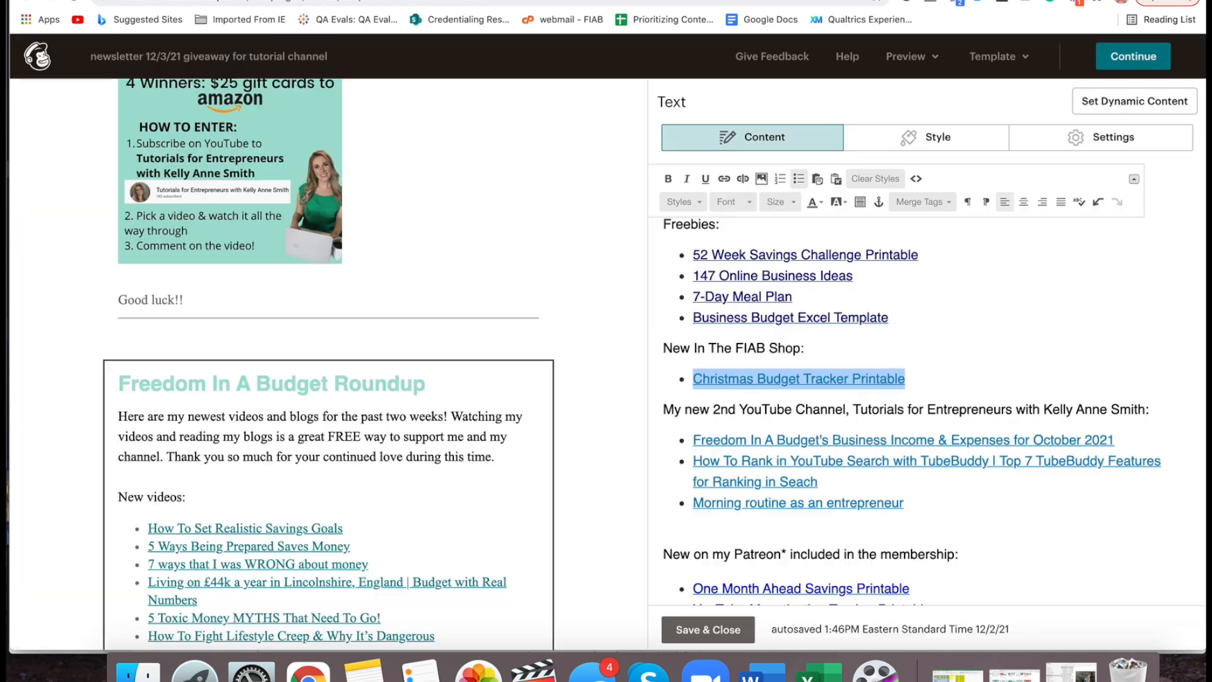
{"action": "left_click", "coordinate": [940, 376]}
{"action": "key", "text": "Return"}
{"action": "right_click", "coordinate": [801, 382]}
{"action": "left_click", "coordinate": [846, 496]}
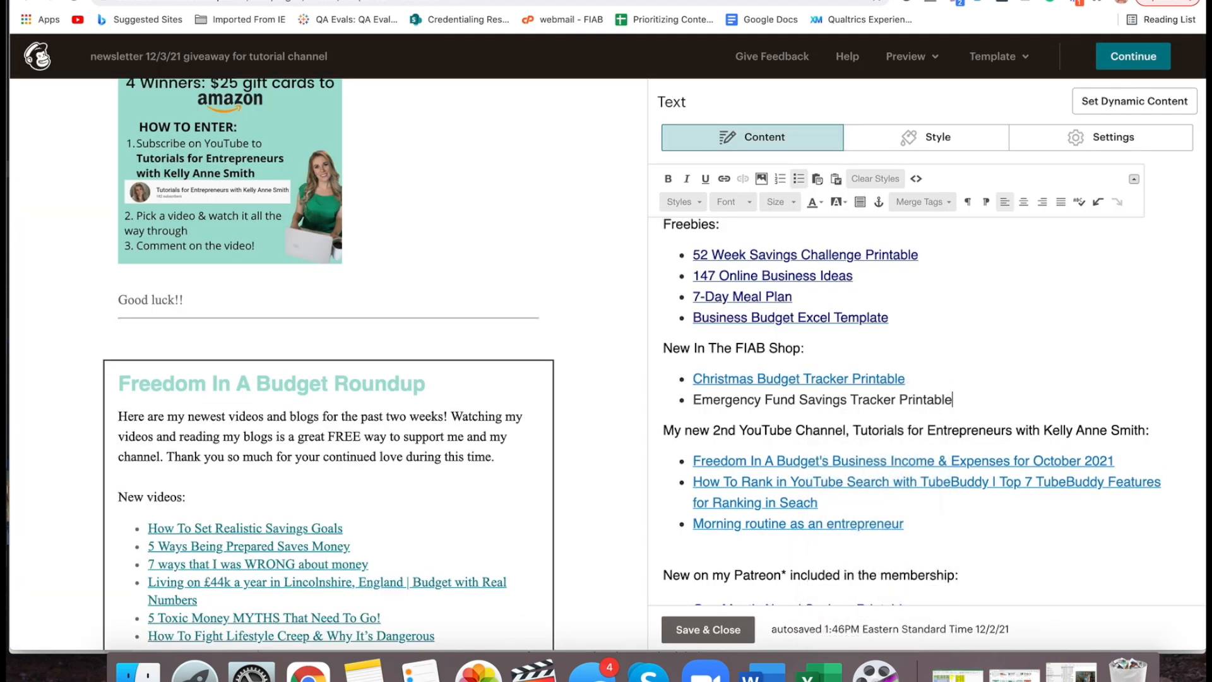
{"action": "left_click", "coordinate": [694, 0]}
{"action": "left_click", "coordinate": [555, 0]}
{"action": "left_click", "coordinate": [568, 0]}
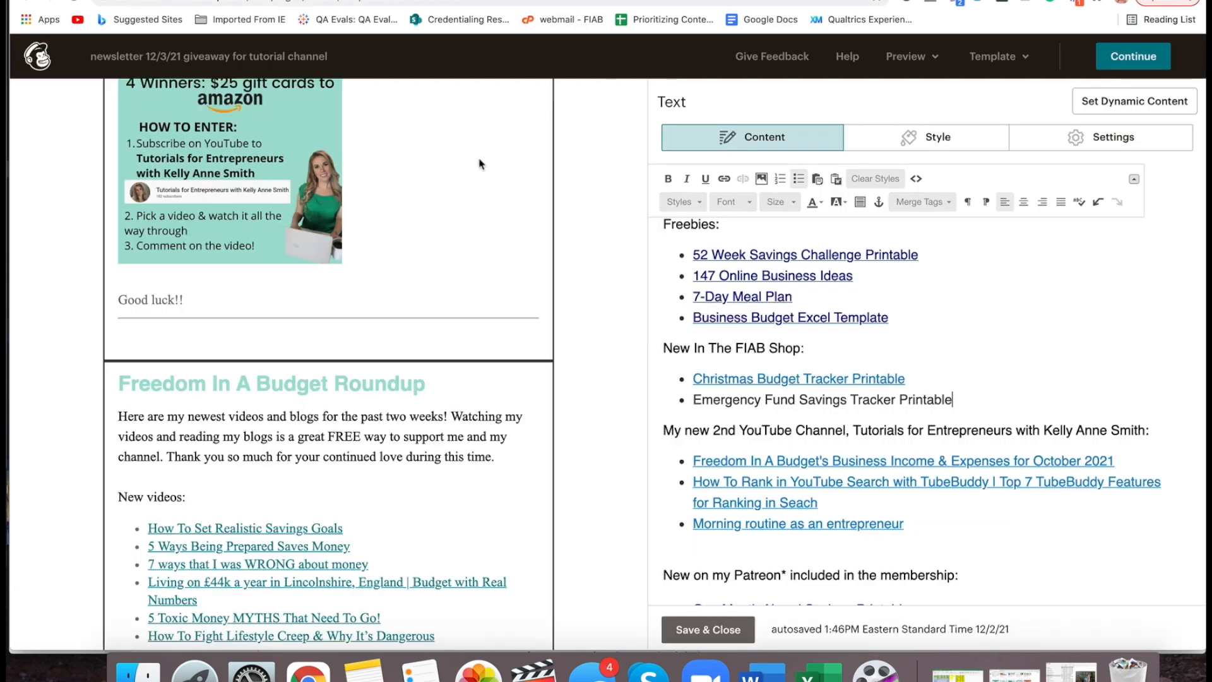
{"action": "left_click_drag", "start_coordinate": [952, 399], "coordinate": [692, 402]}
{"action": "left_click", "coordinate": [725, 182]}
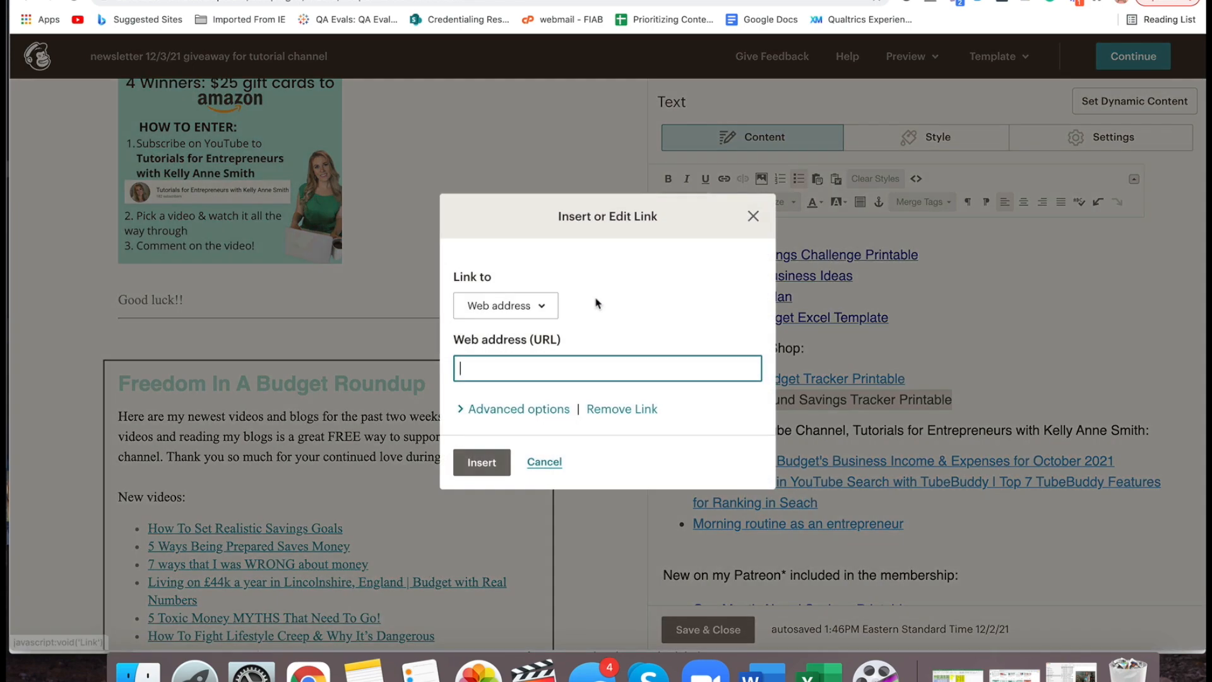
{"action": "left_click", "coordinate": [482, 463]}
Add a third shop bullet with the title "House Savings Printable Tracker" copied from its product page
{"action": "left_click", "coordinate": [984, 399]}
{"action": "key", "text": "Return"}
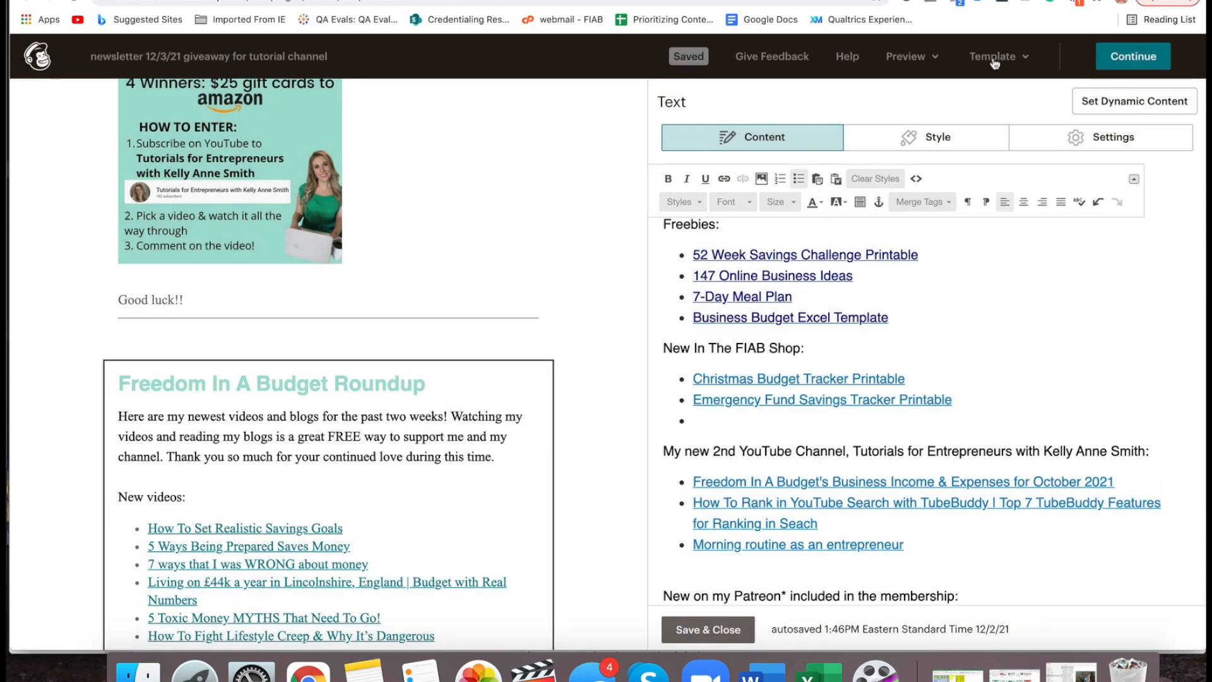
{"action": "left_click", "coordinate": [997, 0]}
{"action": "left_click", "coordinate": [1010, 0]}
{"action": "left_click_drag", "start_coordinate": [1017, 325], "coordinate": [629, 316]}
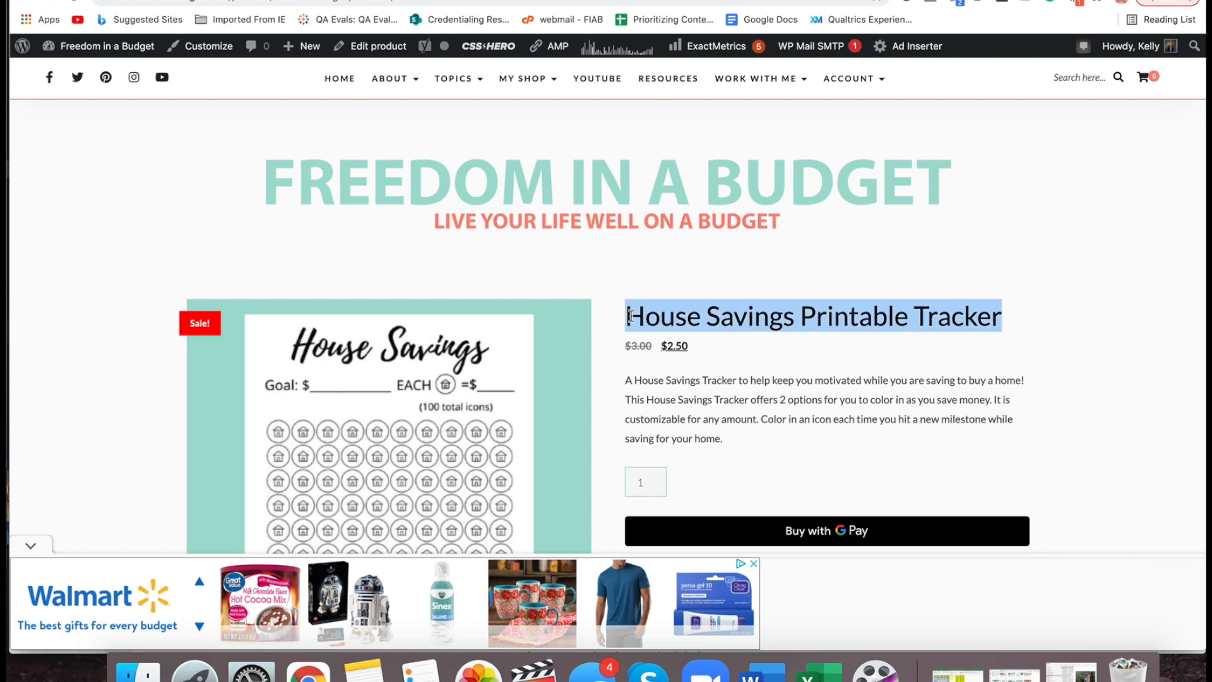
{"action": "left_click", "coordinate": [309, 3]}
{"action": "right_click", "coordinate": [717, 421]}
{"action": "left_click", "coordinate": [783, 498]}
{"action": "left_click", "coordinate": [1011, 0]}
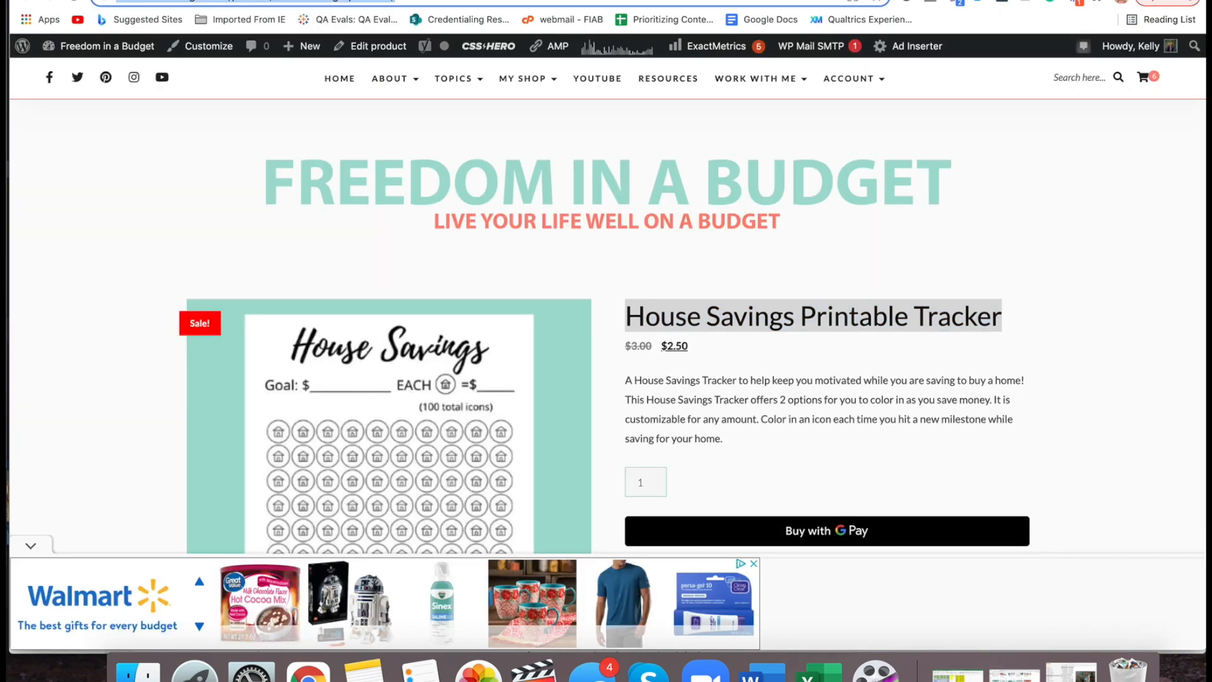
{"action": "left_click", "coordinate": [309, 3]}
{"action": "left_click_drag", "start_coordinate": [909, 422], "coordinate": [759, 422]}
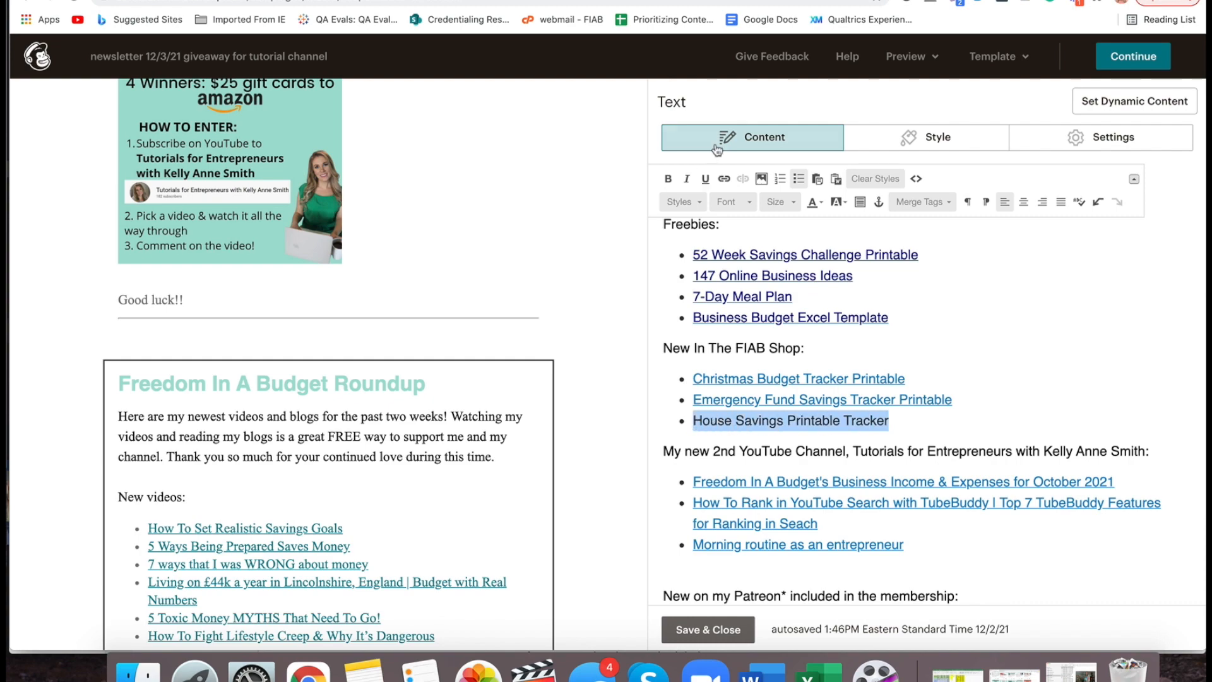
{"action": "left_click", "coordinate": [724, 179]}
{"action": "key", "text": "super+v"}
{"action": "left_click", "coordinate": [478, 460]}
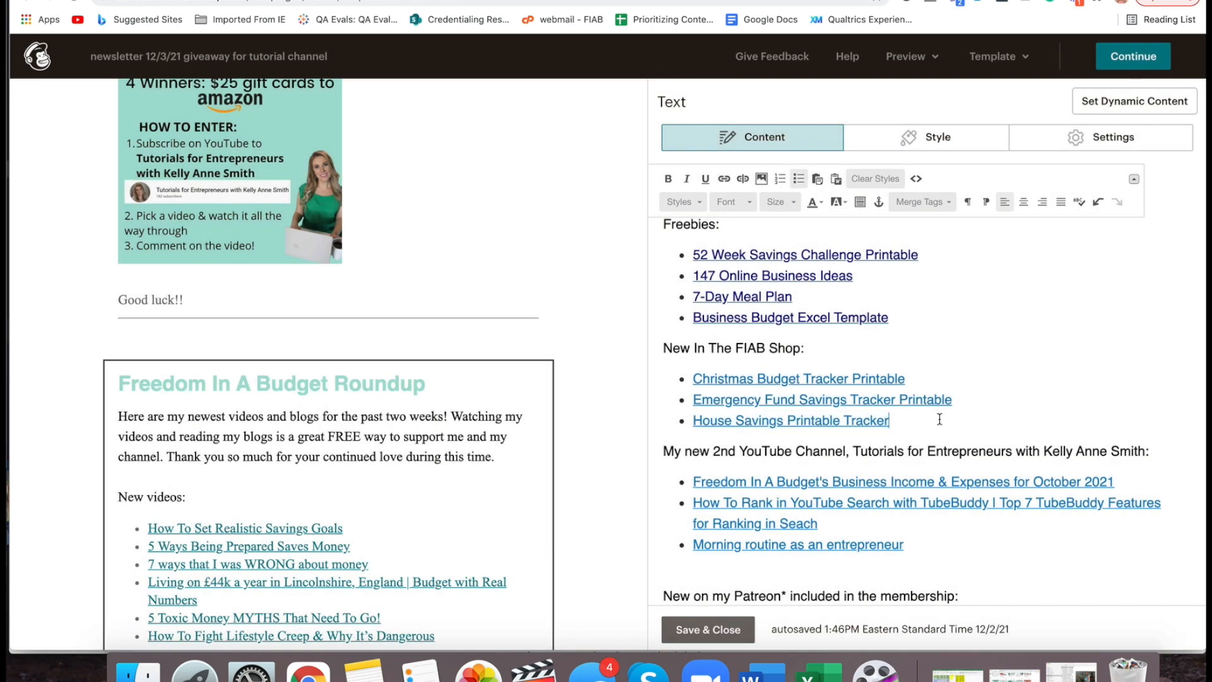
{"action": "scroll", "coordinate": [939, 419], "scroll_direction": "down", "scroll_amount": 3}
{"action": "left_click", "coordinate": [663, 1]}
{"action": "left_click", "coordinate": [777, 1]}
{"action": "type", "text": "f"}
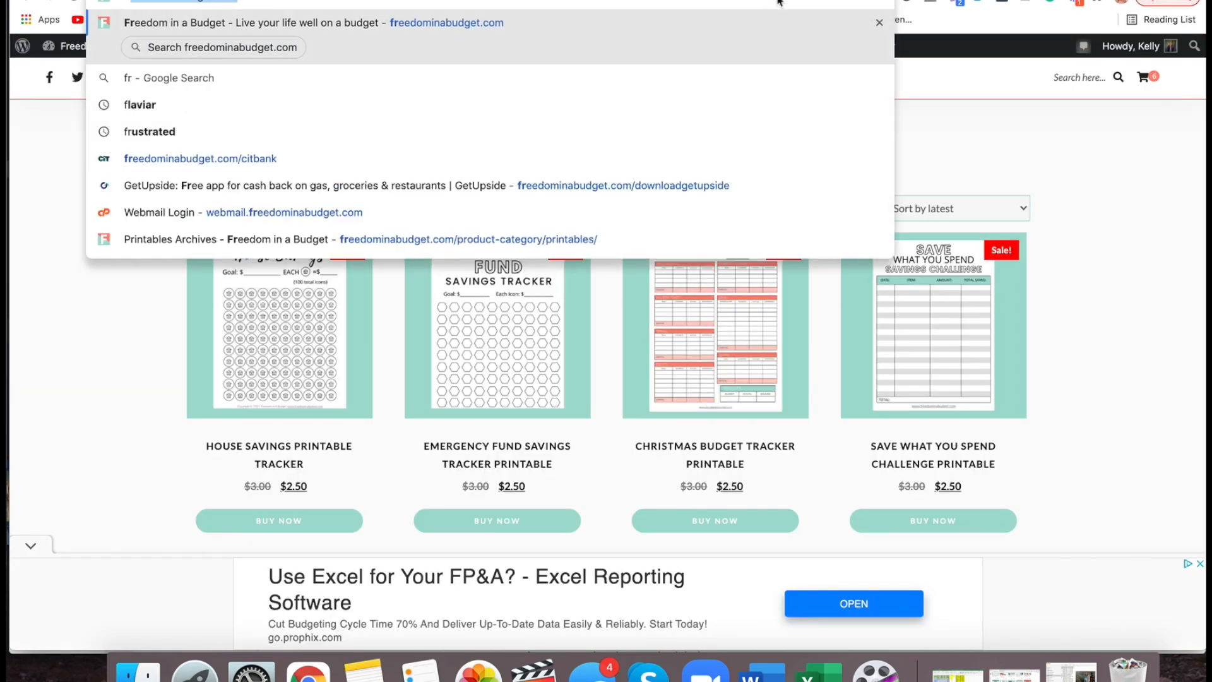
{"action": "key", "text": "Return"}
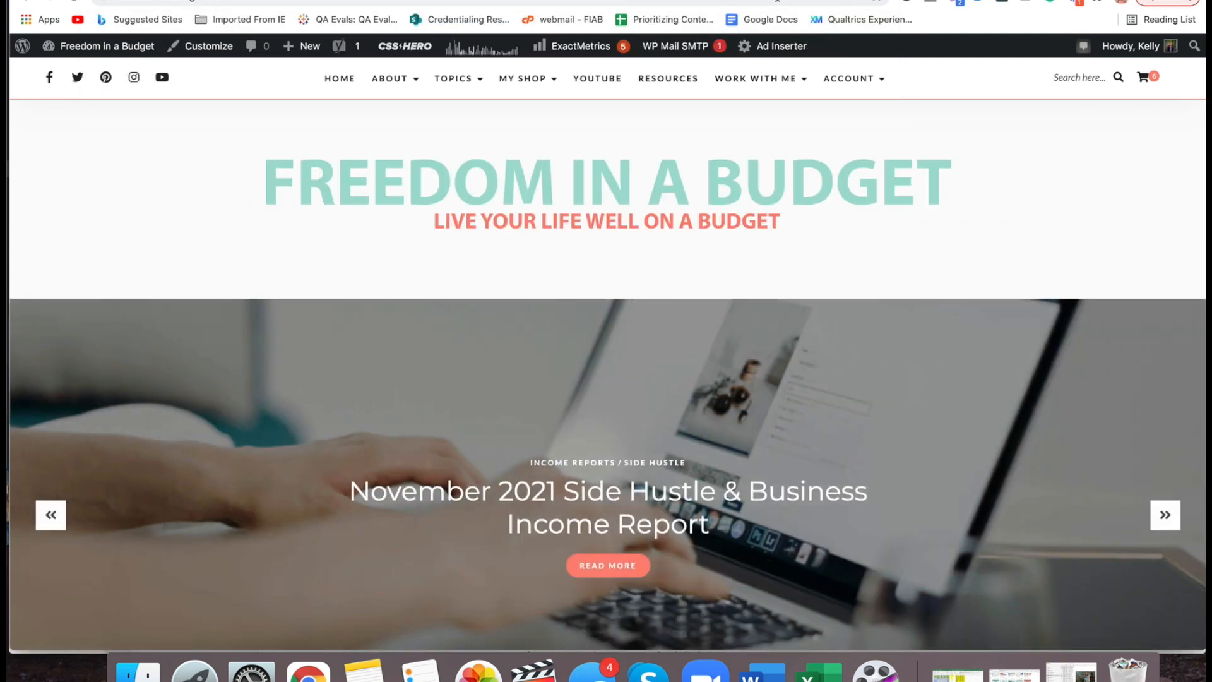
{"action": "key", "text": "XF86AudioMute"}
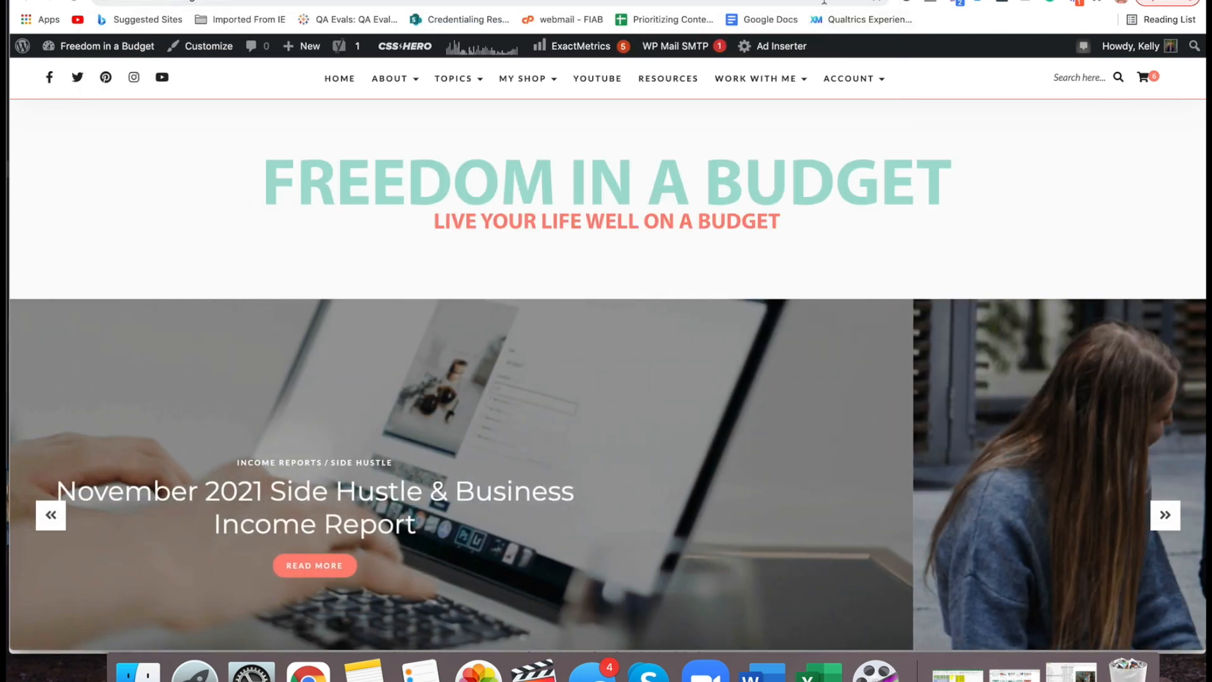
Open YouTube and switch to the Tutorials for Entrepreneurs channel account
{"action": "left_click", "coordinate": [814, 2]}
{"action": "type", "text": "yo"}
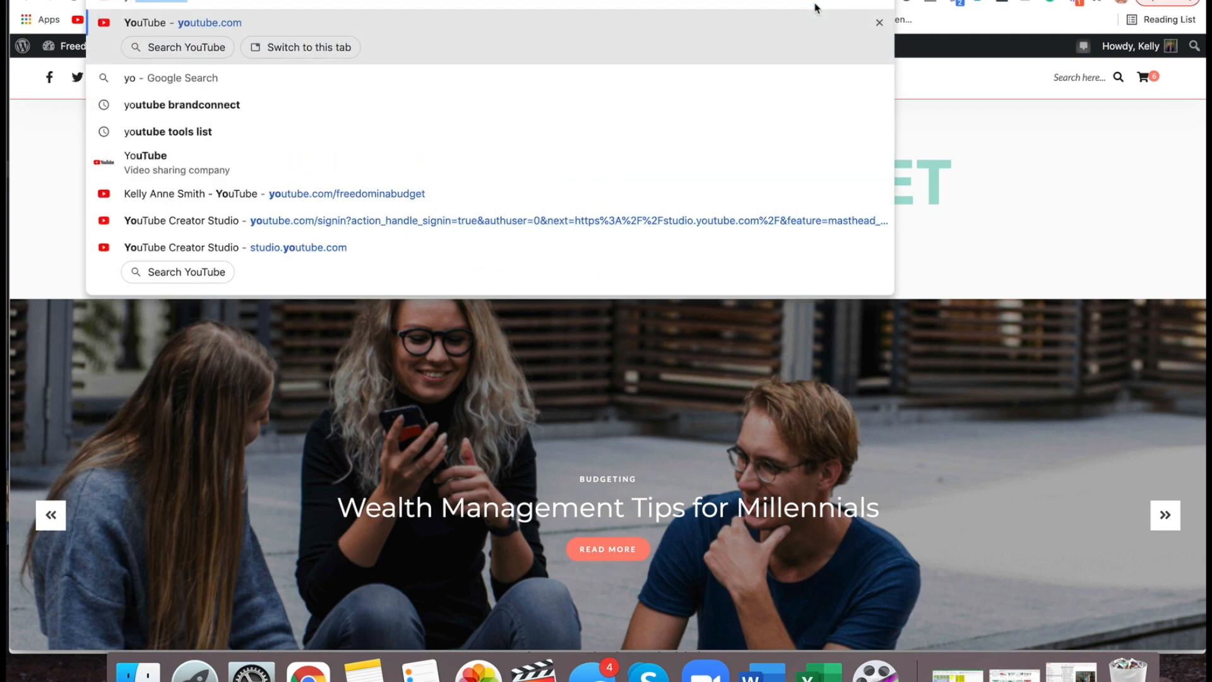
{"action": "key", "text": "Return"}
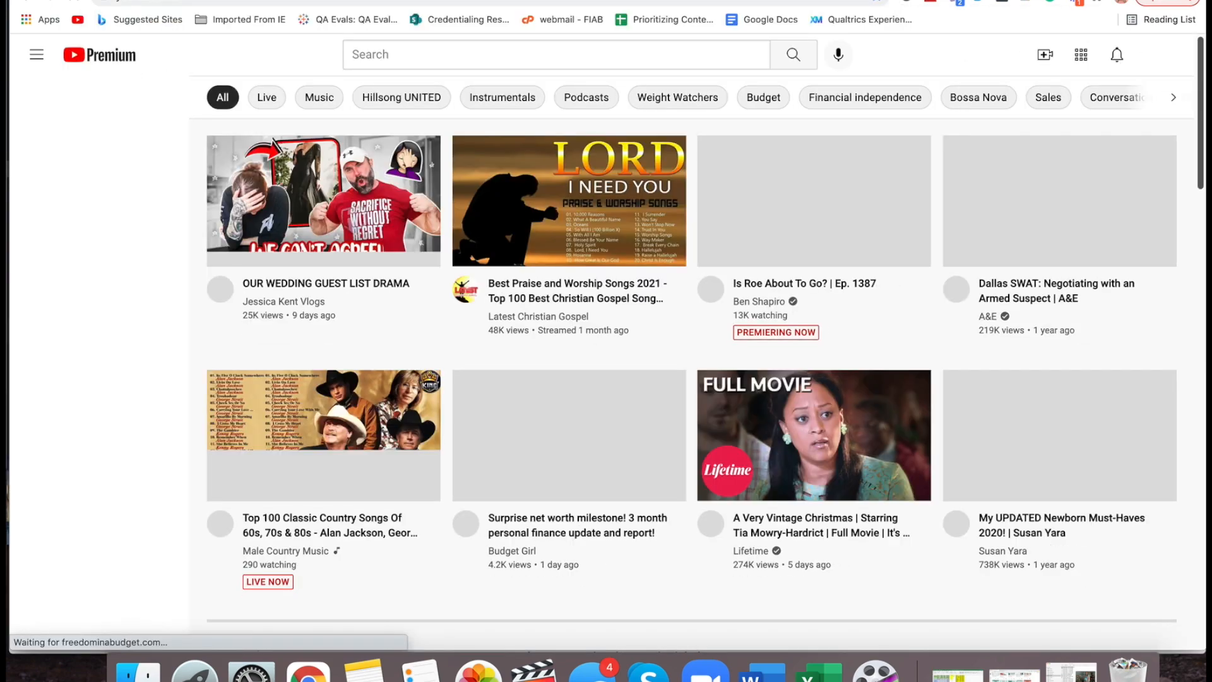
{"action": "left_click", "coordinate": [1159, 54]}
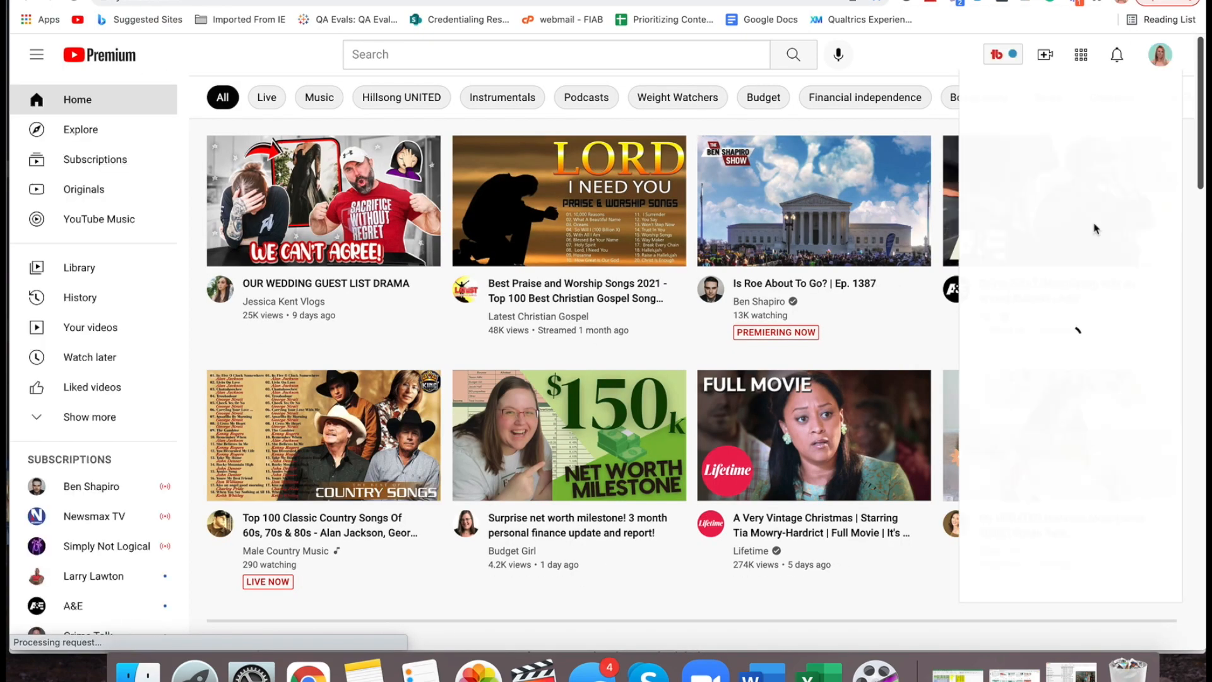
{"action": "left_click", "coordinate": [1102, 247]}
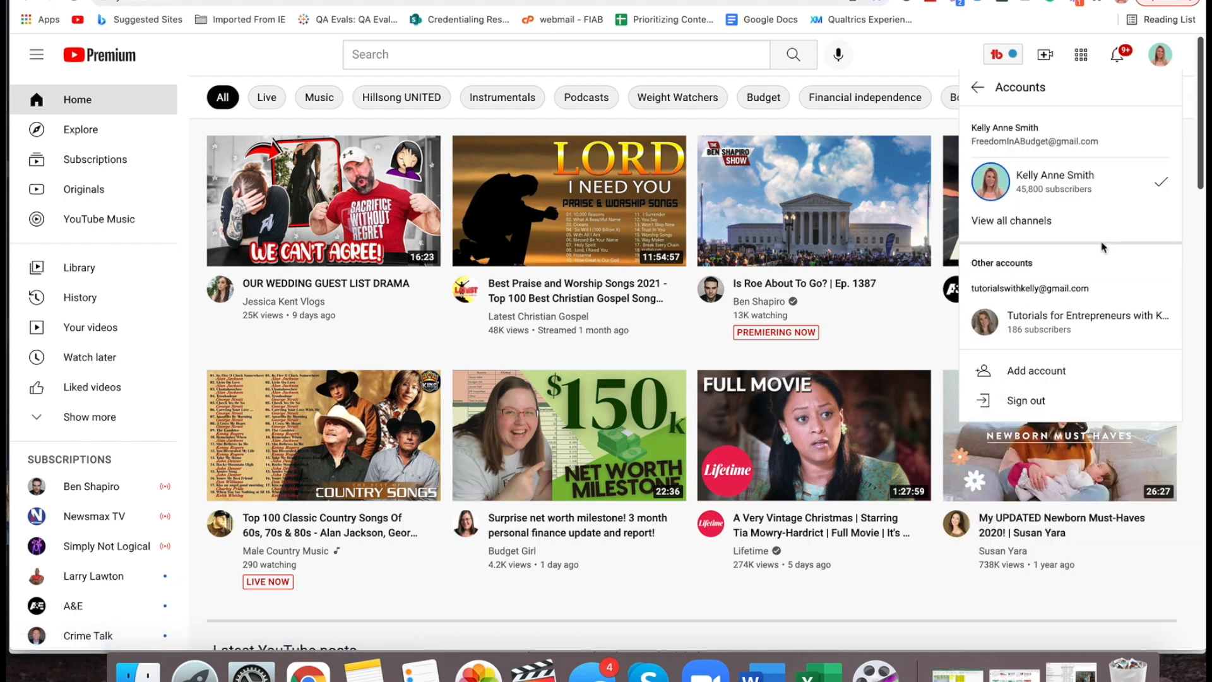
{"action": "left_click", "coordinate": [1073, 320]}
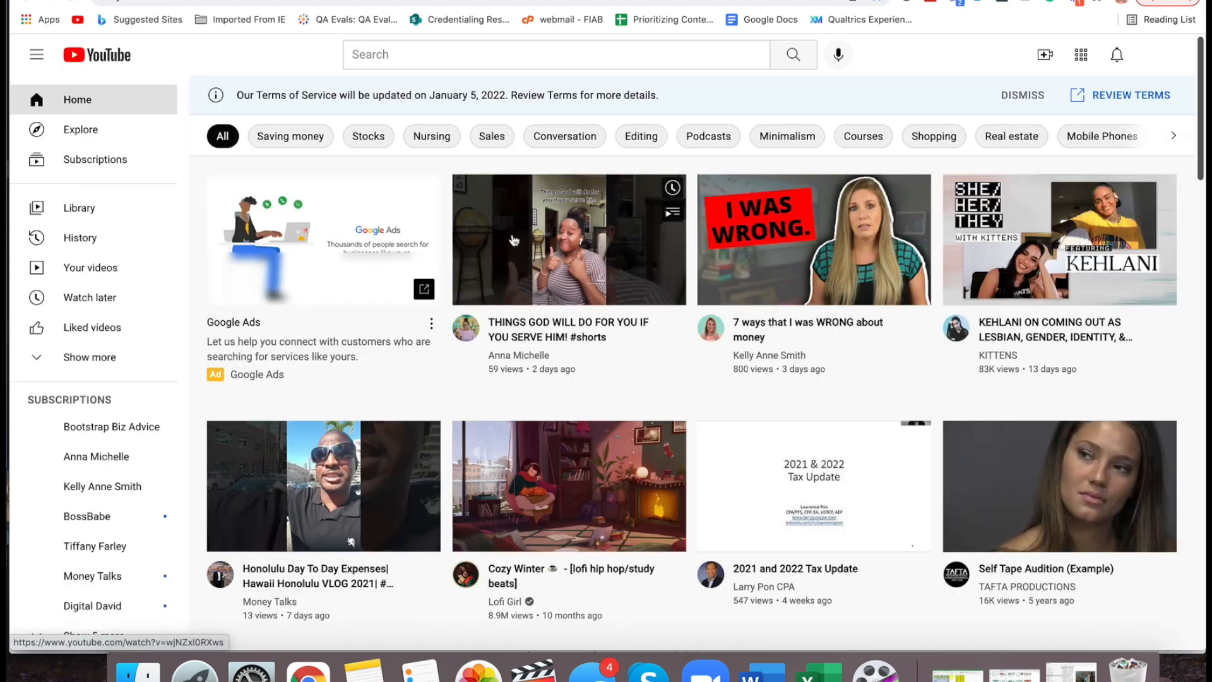
From the channel's YouTube Studio content list, open the November business income, Etsy shop announcement and Flodesk analytics videos in new tabs, then return to the newsletter
{"action": "left_click", "coordinate": [1153, 48]}
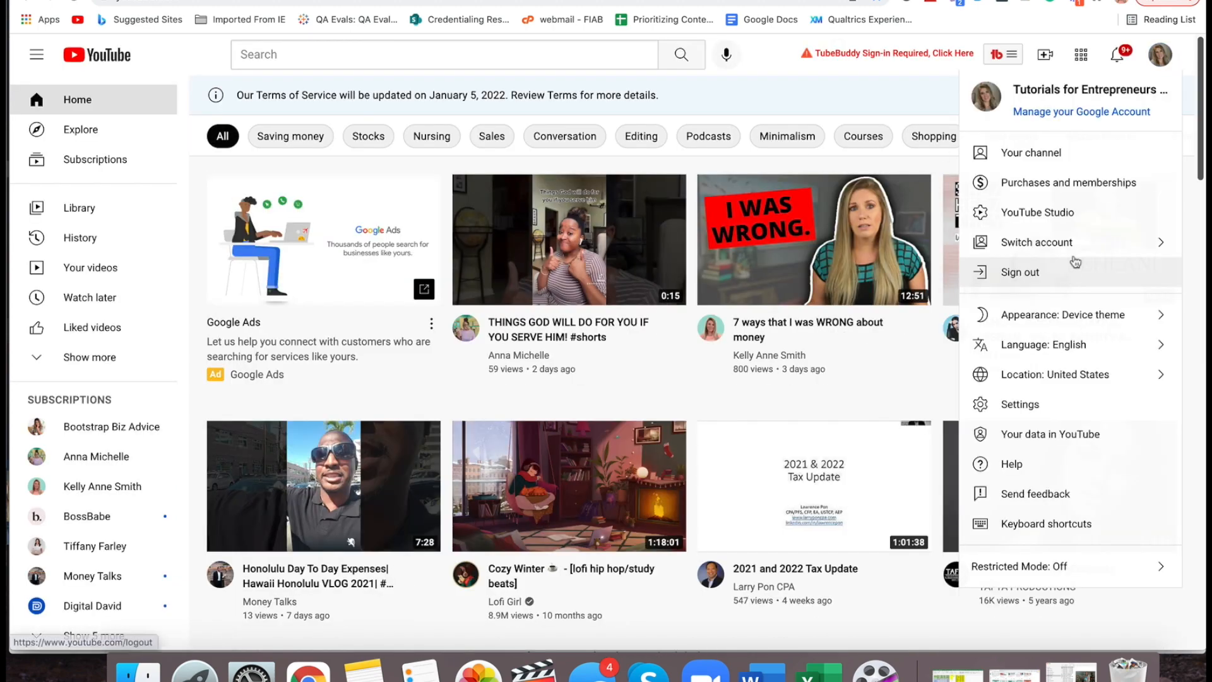
{"action": "left_click", "coordinate": [1073, 214]}
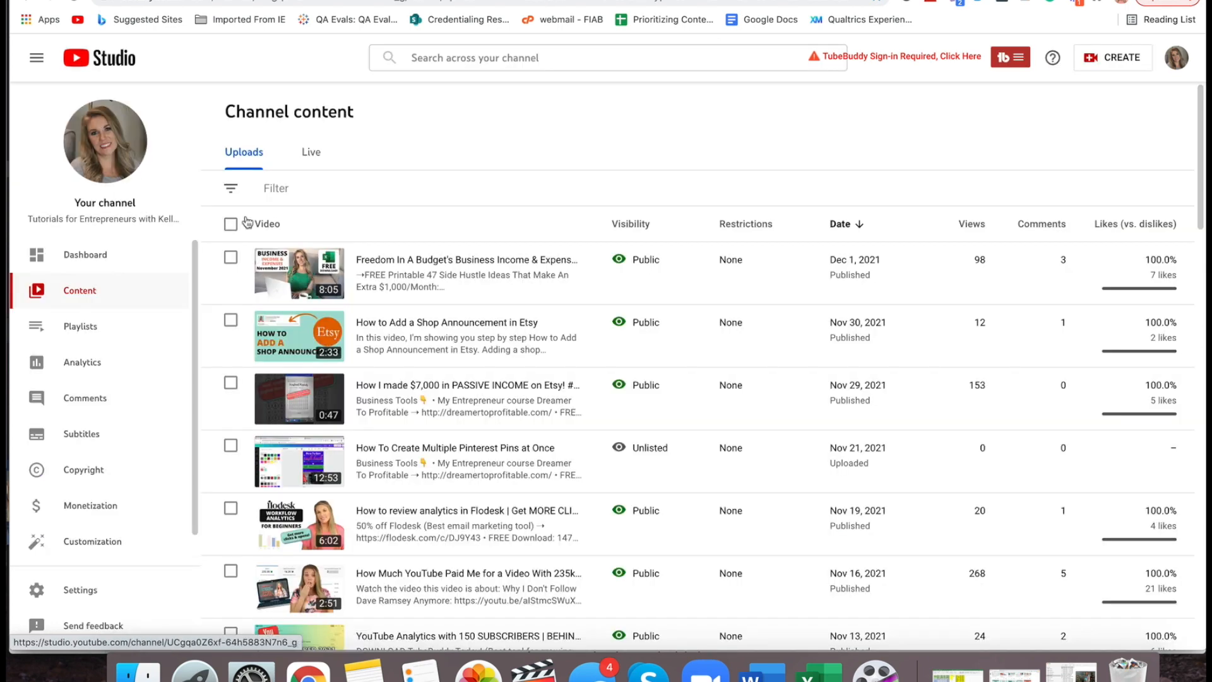
{"action": "right_click", "coordinate": [371, 276]}
{"action": "left_click", "coordinate": [395, 280]}
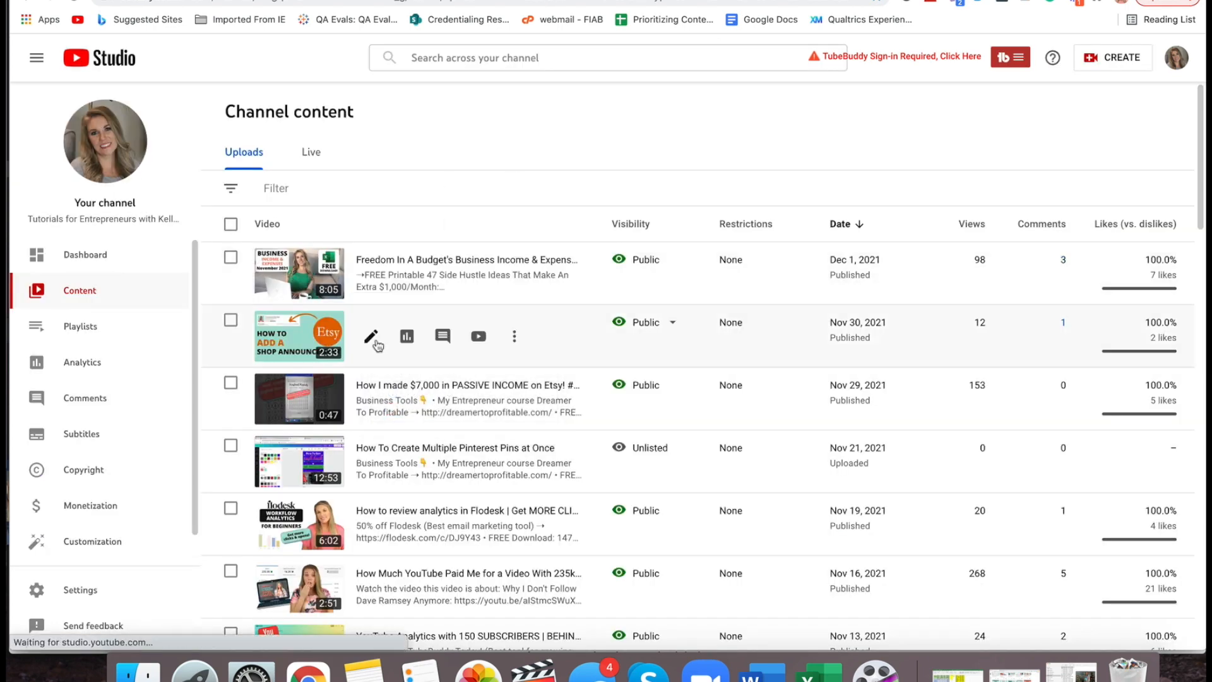
{"action": "right_click", "coordinate": [373, 336]}
{"action": "left_click", "coordinate": [388, 345]}
{"action": "scroll", "coordinate": [387, 351], "scroll_direction": "down", "scroll_amount": 1}
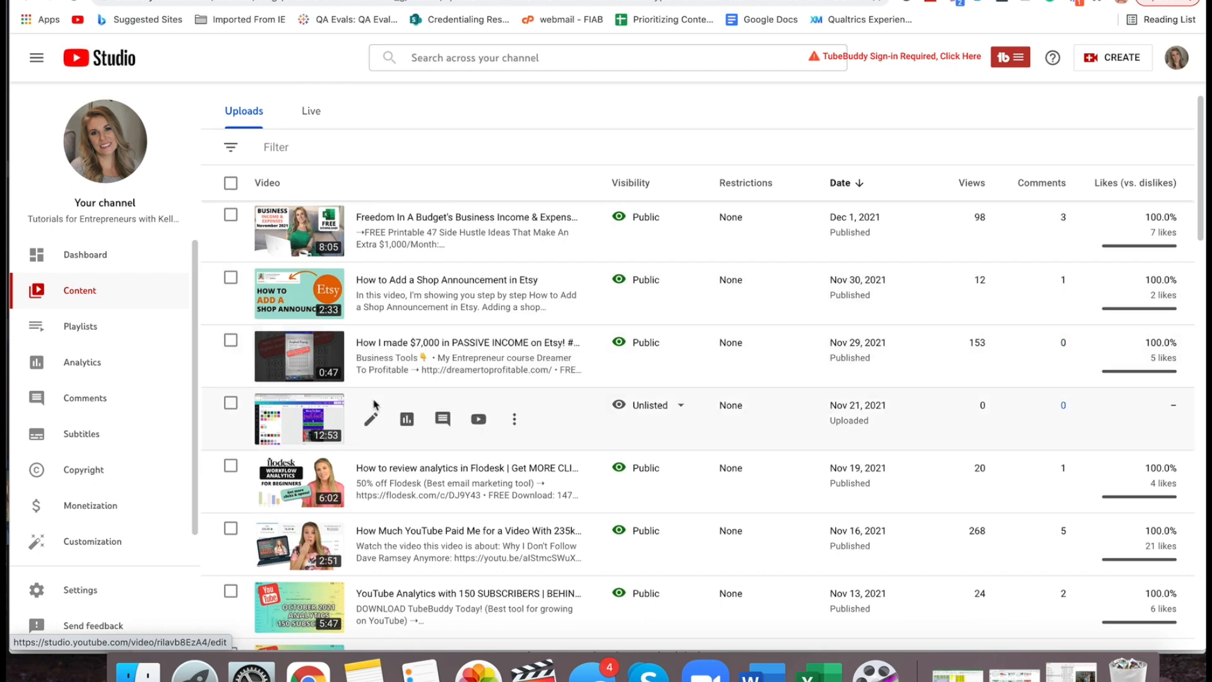
{"action": "scroll", "coordinate": [372, 379], "scroll_direction": "down", "scroll_amount": 3}
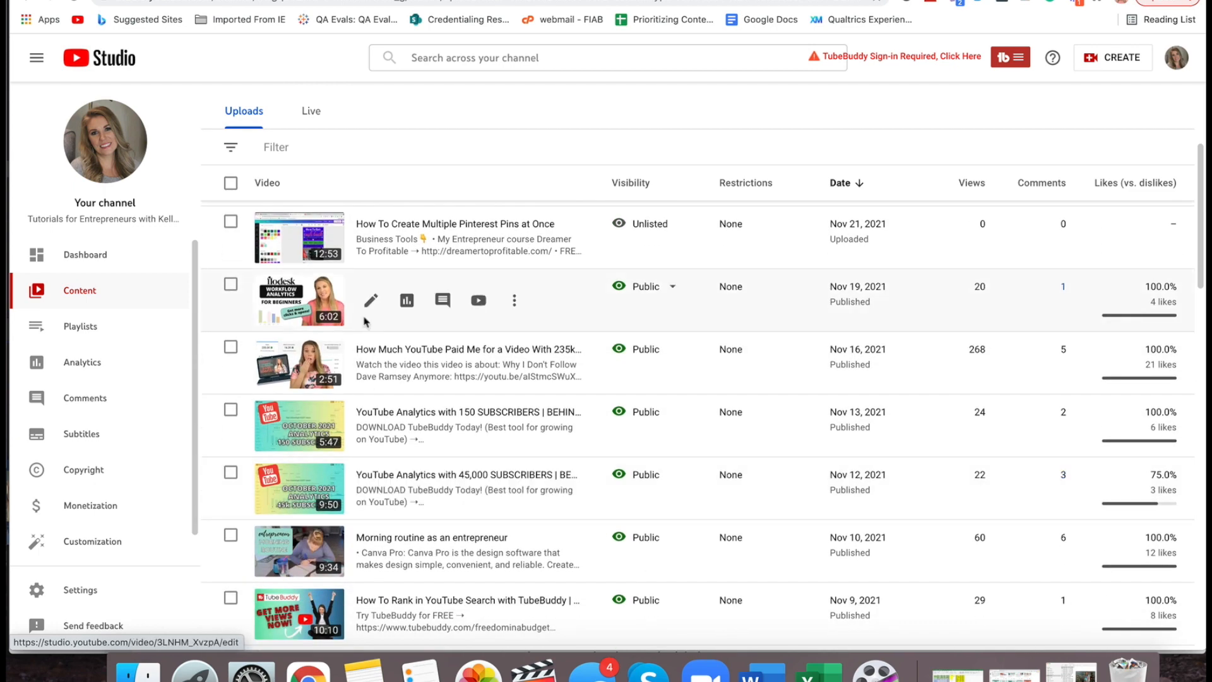
{"action": "right_click", "coordinate": [370, 300]}
{"action": "left_click", "coordinate": [386, 309]}
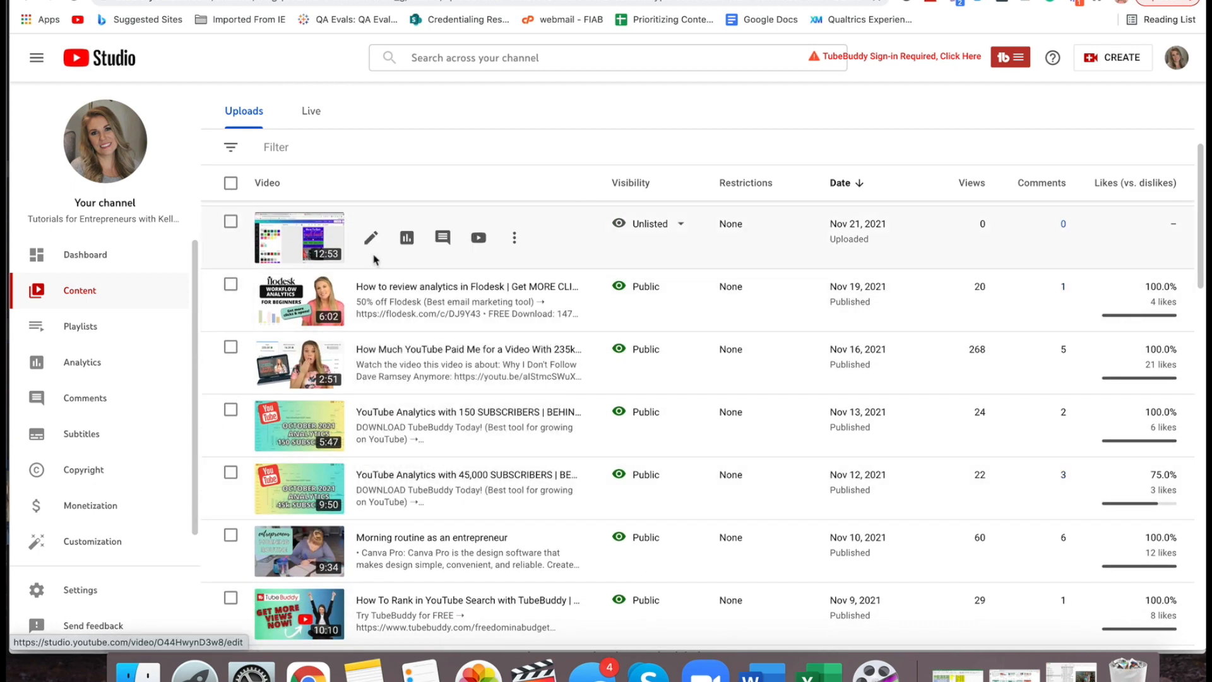
{"action": "left_click", "coordinate": [338, 0]}
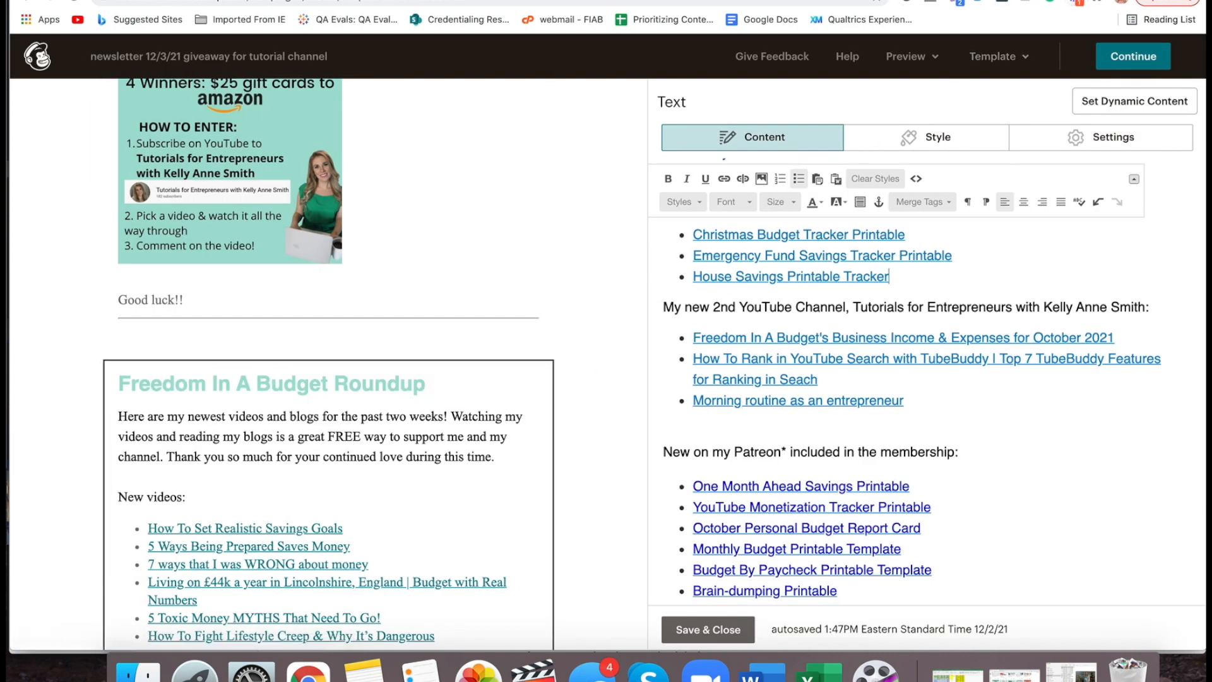
From the YouTube Studio content list, open the details of "How Much YouTube Paid Me for a Video With 235k Views" in a new tab
{"action": "left_click", "coordinate": [934, 0]}
{"action": "left_click", "coordinate": [799, 1]}
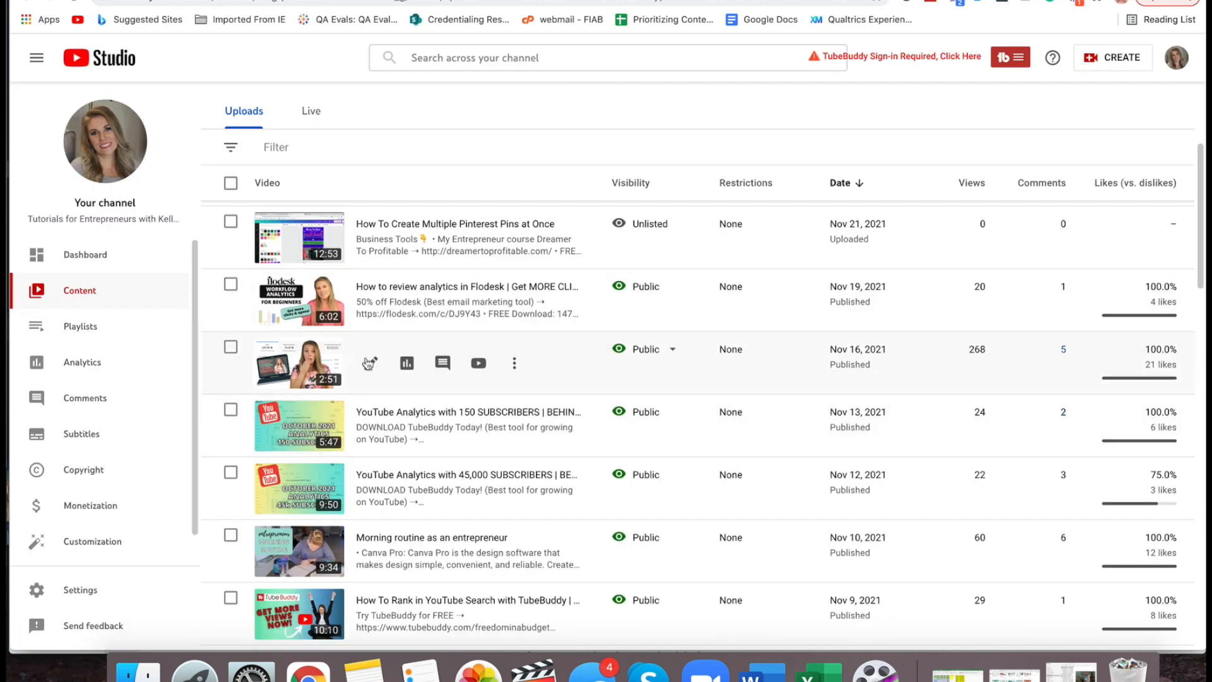
{"action": "right_click", "coordinate": [369, 361]}
{"action": "left_click", "coordinate": [381, 371]}
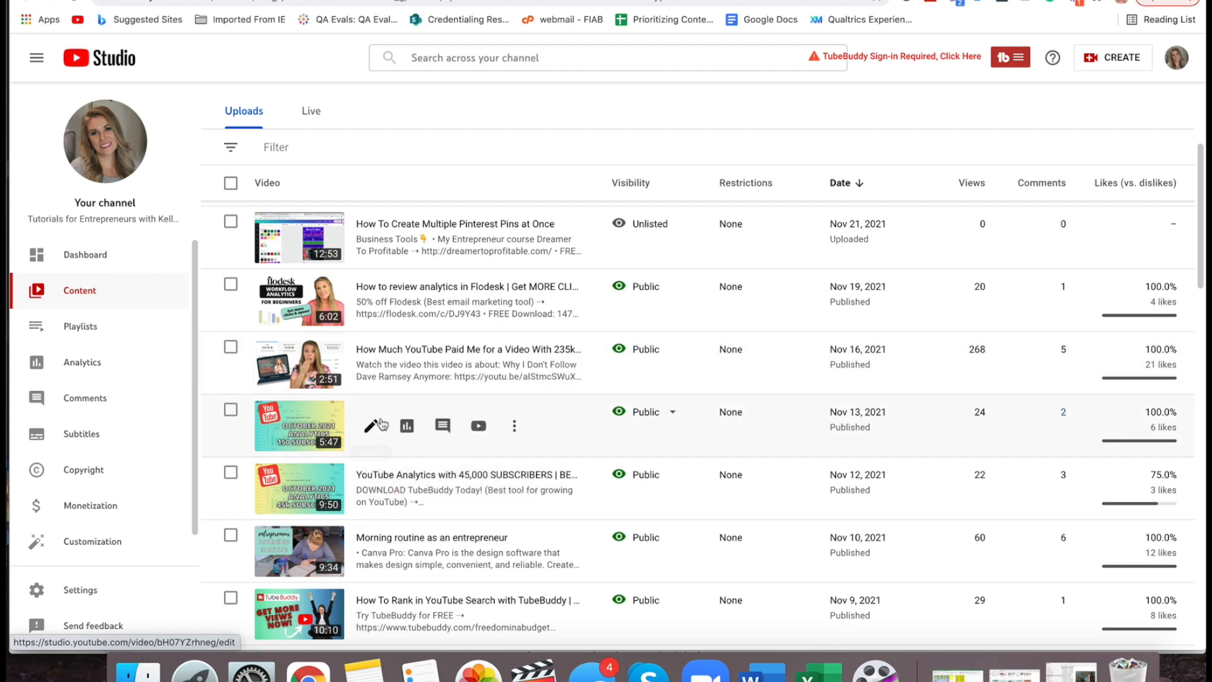
{"action": "scroll", "coordinate": [769, 401], "scroll_direction": "down", "scroll_amount": 1}
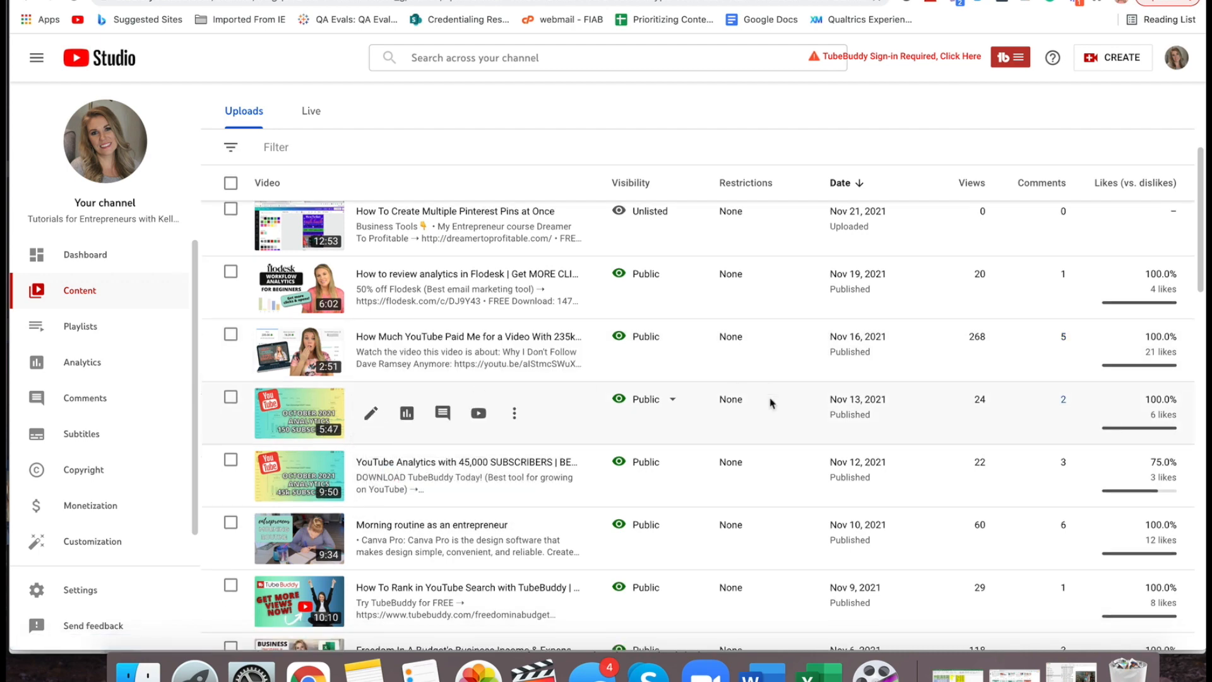
{"action": "scroll", "coordinate": [771, 403], "scroll_direction": "up", "scroll_amount": 4}
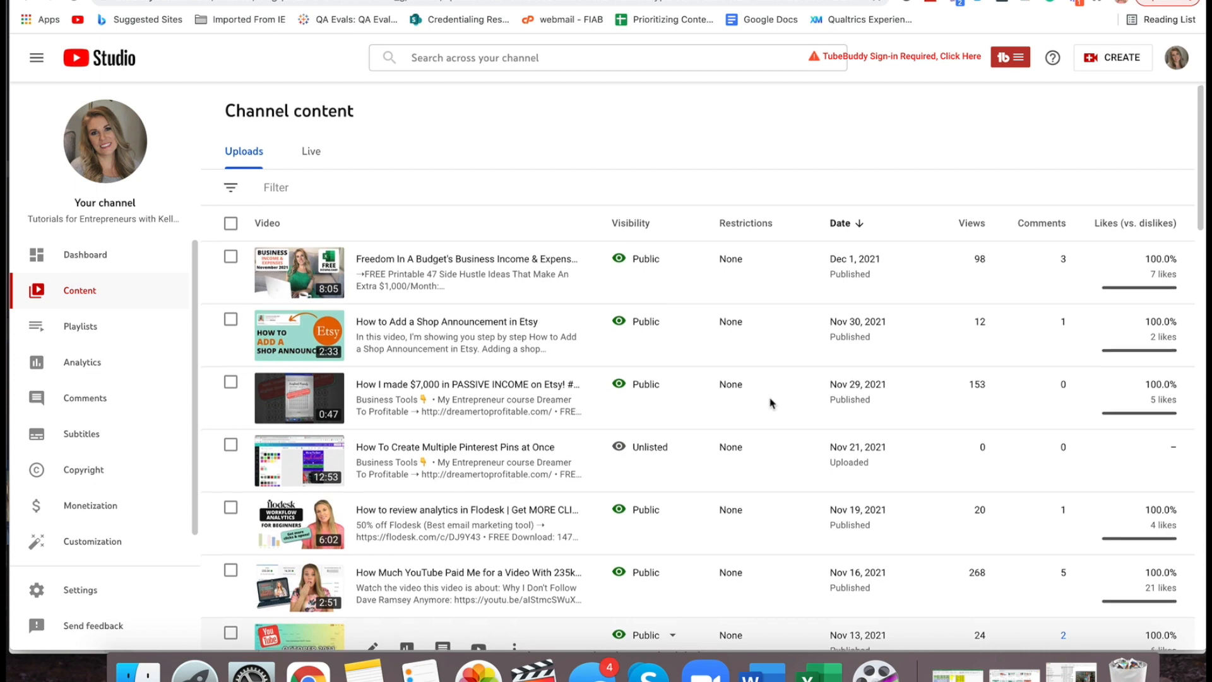
{"action": "left_click", "coordinate": [303, 0]}
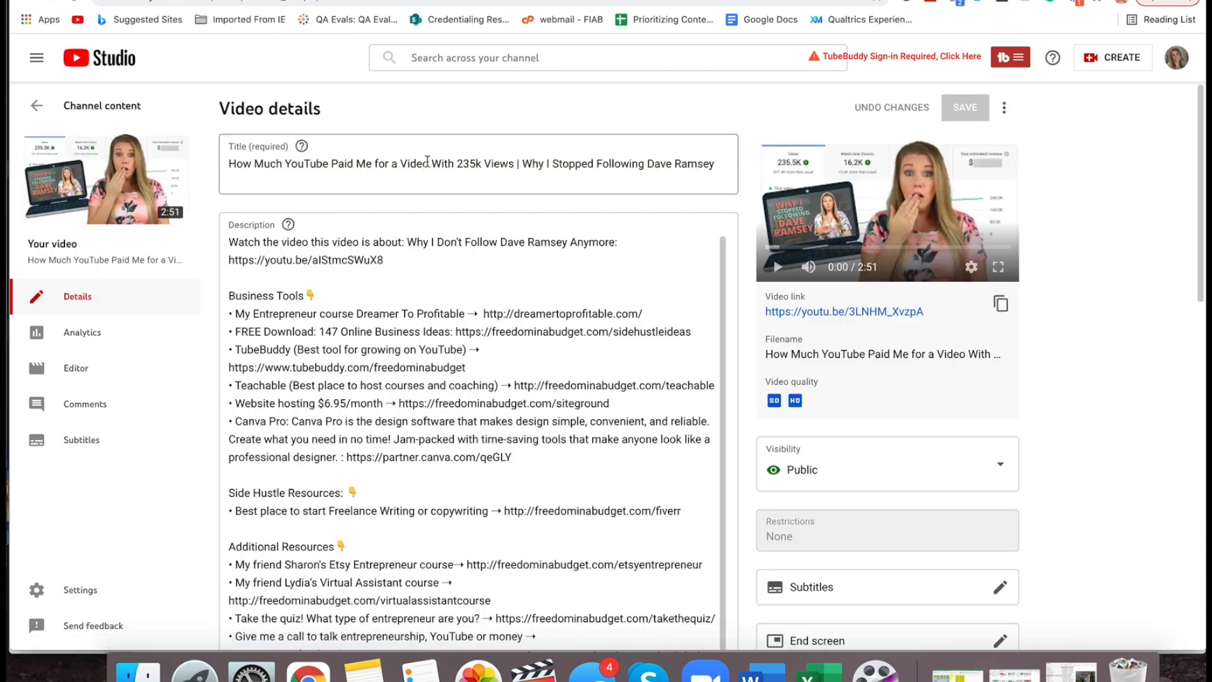
Find the open November 2021 business income and expenses video details and copy the full video title
{"action": "key", "text": "ctrl+Tab"}
{"action": "key", "text": "ctrl+Tab"}
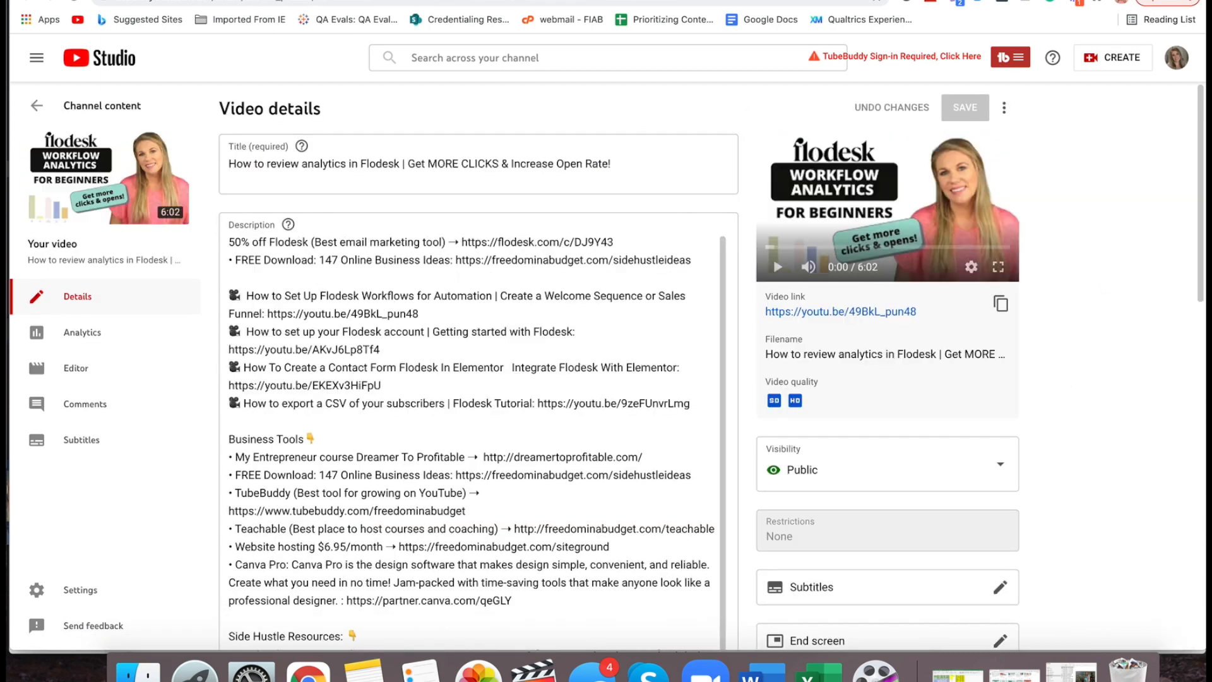
{"action": "key", "text": "ctrl+Tab"}
{"action": "key", "text": "ctrl+Tab"}
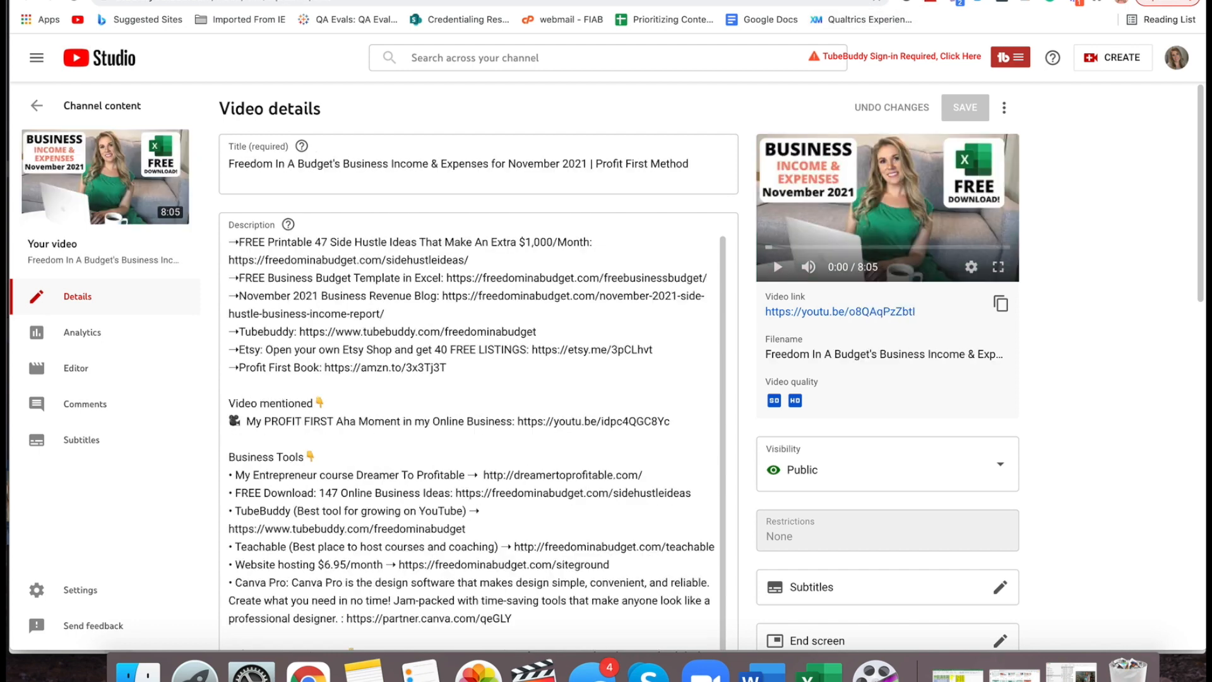
{"action": "left_click", "coordinate": [397, 158]}
{"action": "triple_click", "coordinate": [548, 167]}
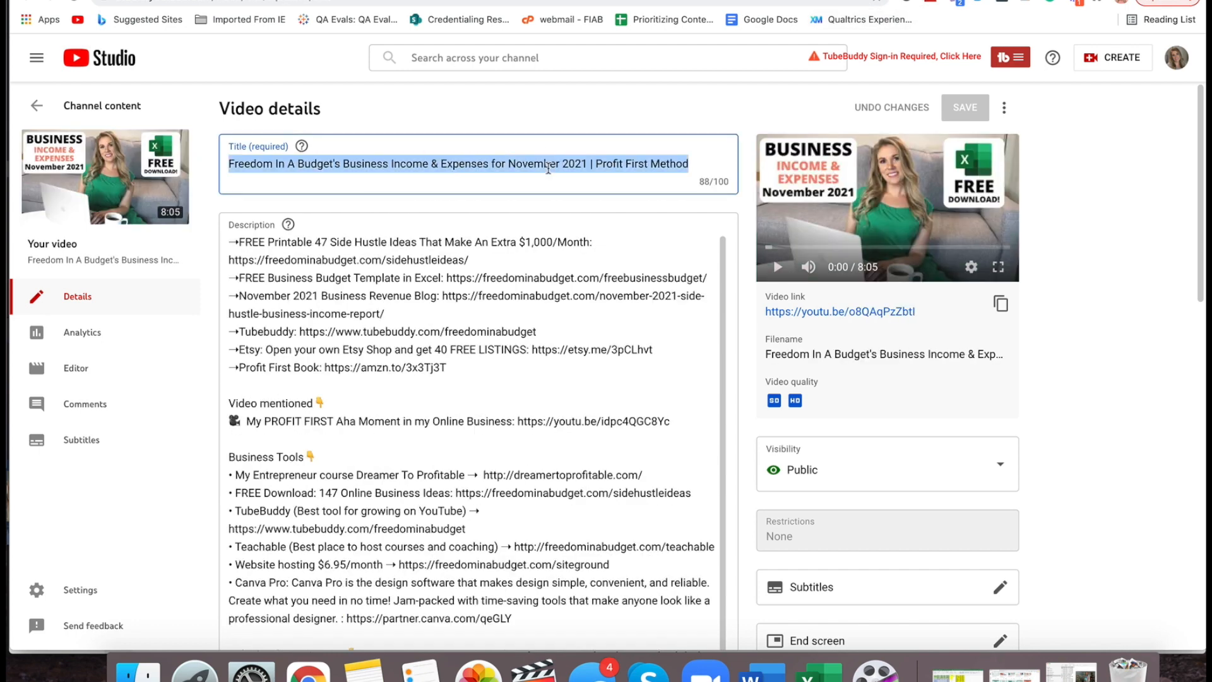
Replace the old second-channel bullets in the newsletter with "Freedom In A Budget's Business Income & Expenses for November 2021 | Profit First Method"
{"action": "left_click", "coordinate": [435, 1]}
{"action": "scroll", "coordinate": [959, 365], "scroll_direction": "down", "scroll_amount": 1}
{"action": "left_click_drag", "start_coordinate": [947, 371], "coordinate": [705, 310]}
{"action": "key", "text": "BackSpace"}
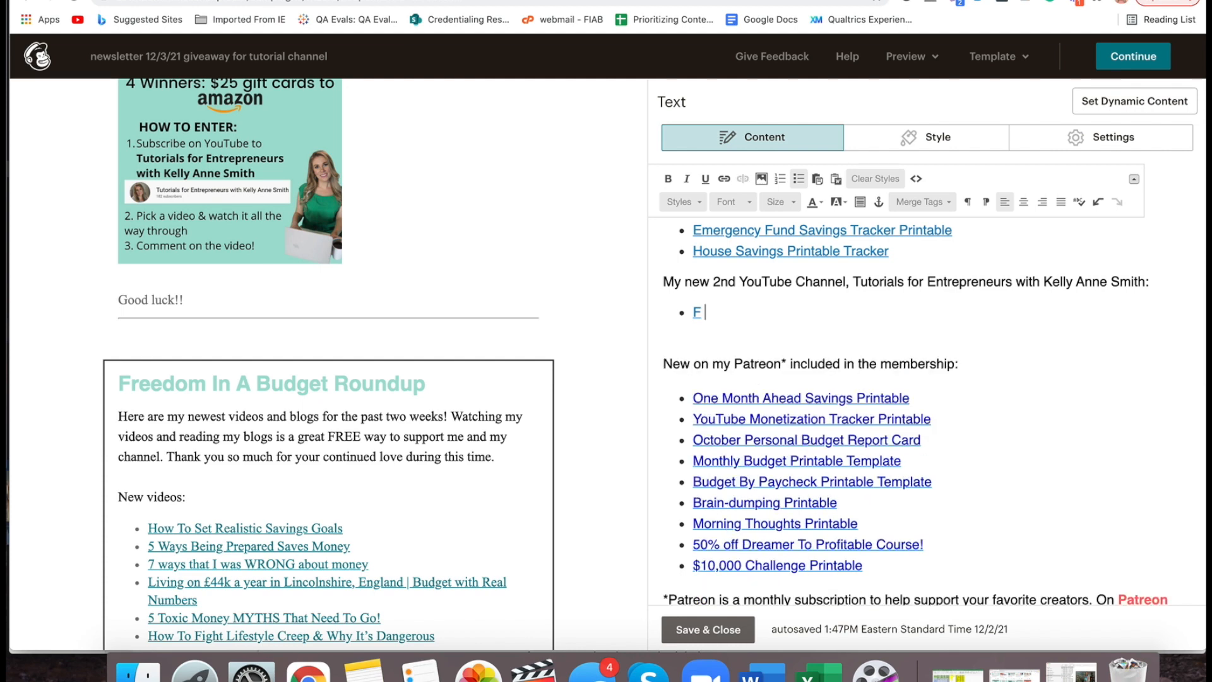
{"action": "right_click", "coordinate": [712, 315]}
{"action": "left_click", "coordinate": [765, 422]}
{"action": "left_click", "coordinate": [709, 312]}
{"action": "key", "text": "BackSpace"}
{"action": "key", "text": "BackSpace"}
{"action": "left_click", "coordinate": [771, 1]}
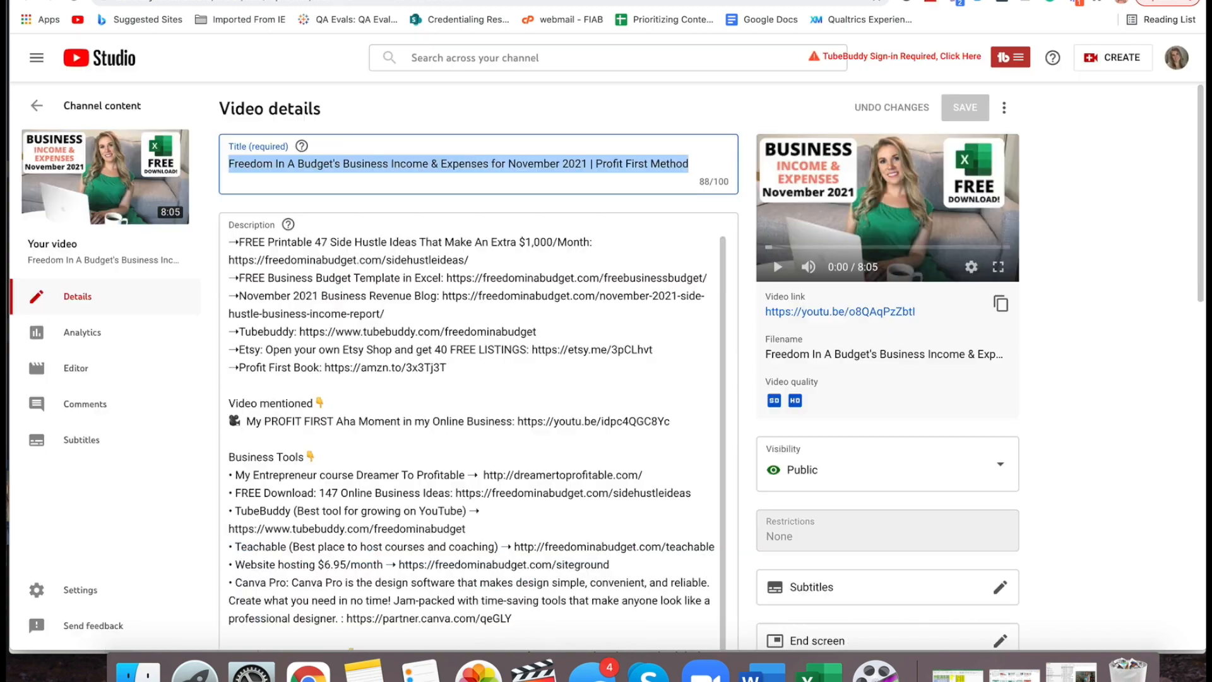
{"action": "left_click", "coordinate": [1000, 304]}
{"action": "left_click", "coordinate": [814, 0]}
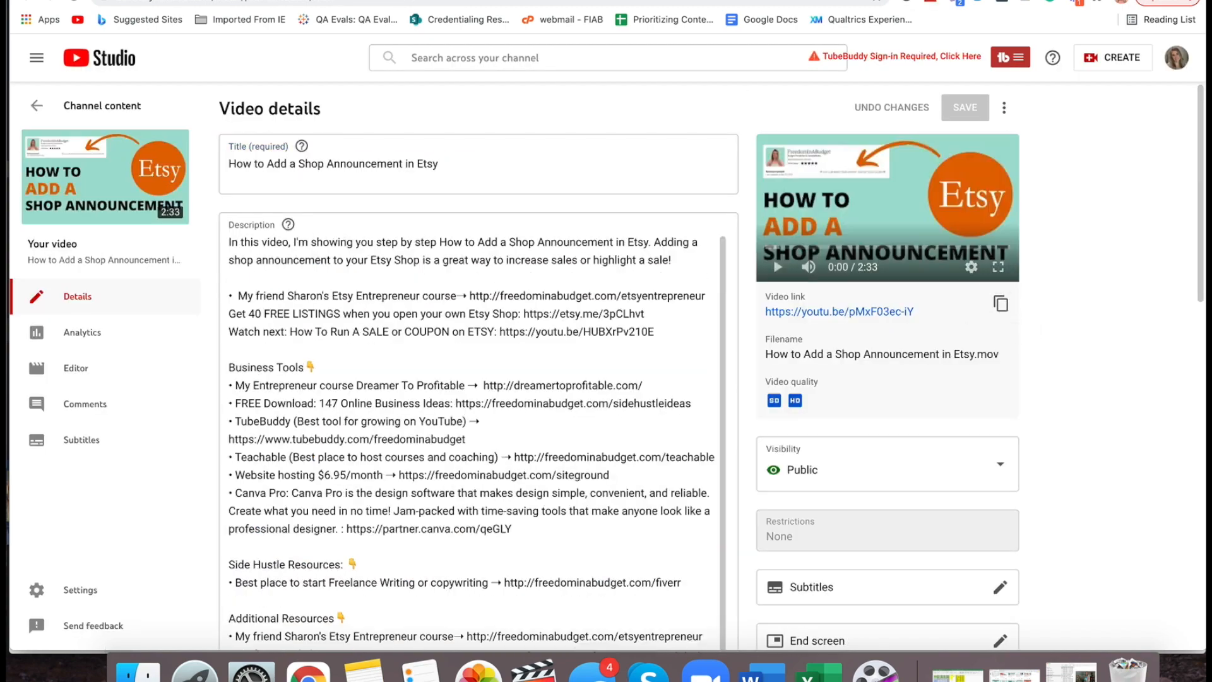
{"action": "left_click", "coordinate": [758, 1]}
{"action": "left_click_drag", "start_coordinate": [703, 325], "coordinate": [693, 312]}
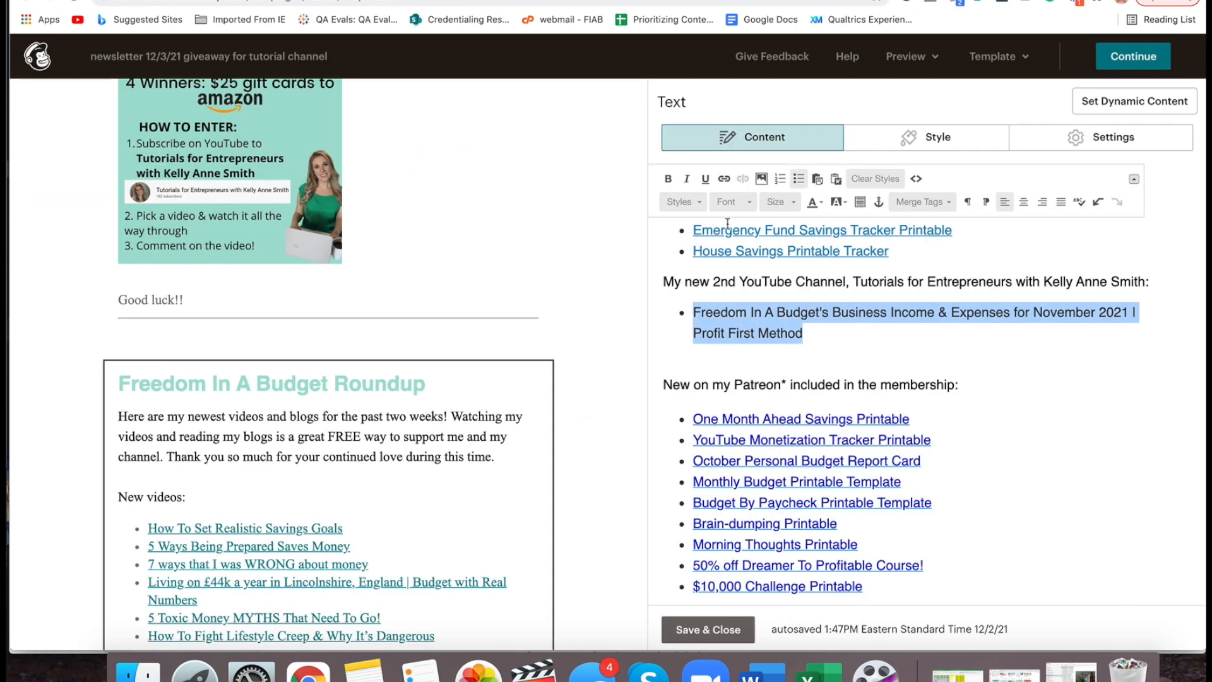
{"action": "left_click", "coordinate": [724, 178]}
{"action": "key", "text": "super+v"}
{"action": "left_click", "coordinate": [479, 460]}
{"action": "left_click", "coordinate": [845, 339]}
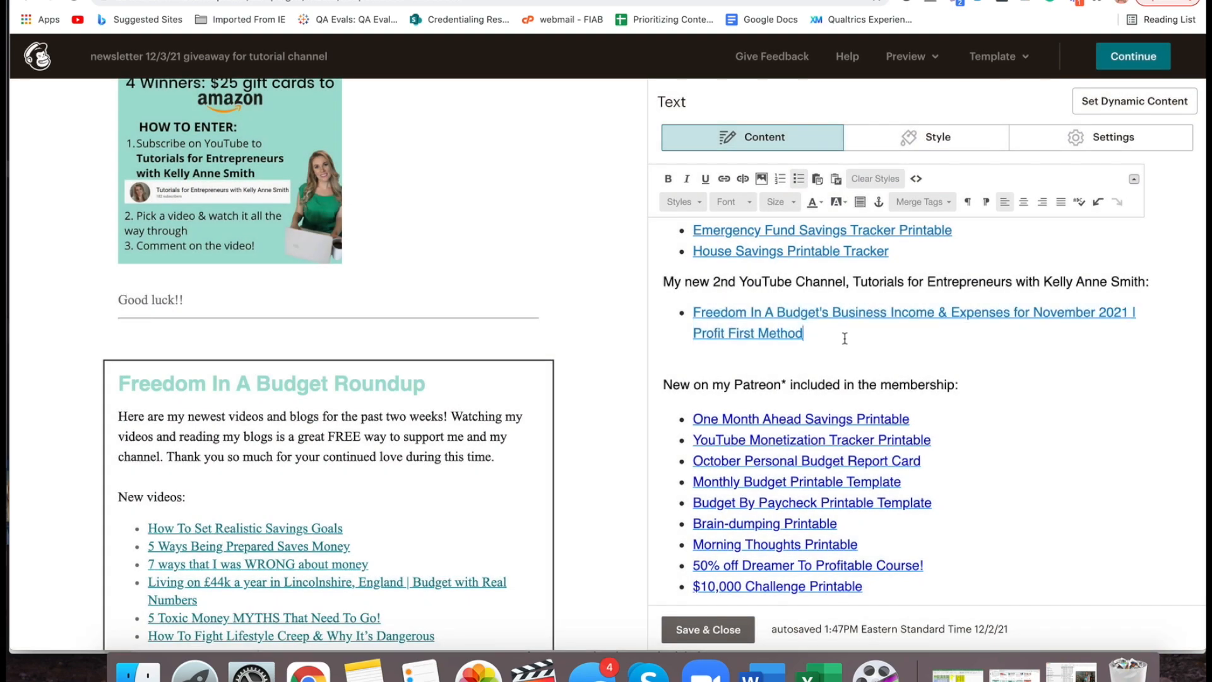
Add a second bullet with the video title "How Much YouTube Paid Me for a Video With 235k Views | Why I Stopped Following Dave Ramsey"
{"action": "key", "text": "Return"}
{"action": "left_click", "coordinate": [745, 0]}
{"action": "triple_click", "coordinate": [514, 160]}
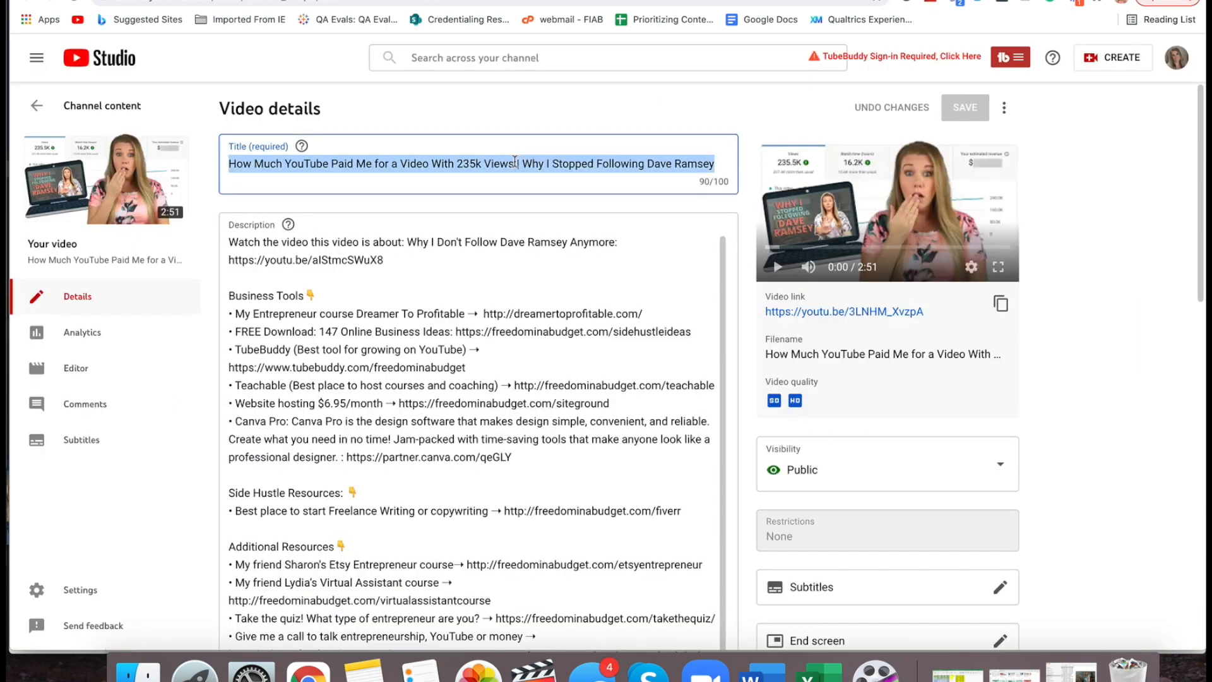
{"action": "left_click", "coordinate": [631, 0]}
{"action": "right_click", "coordinate": [745, 351]}
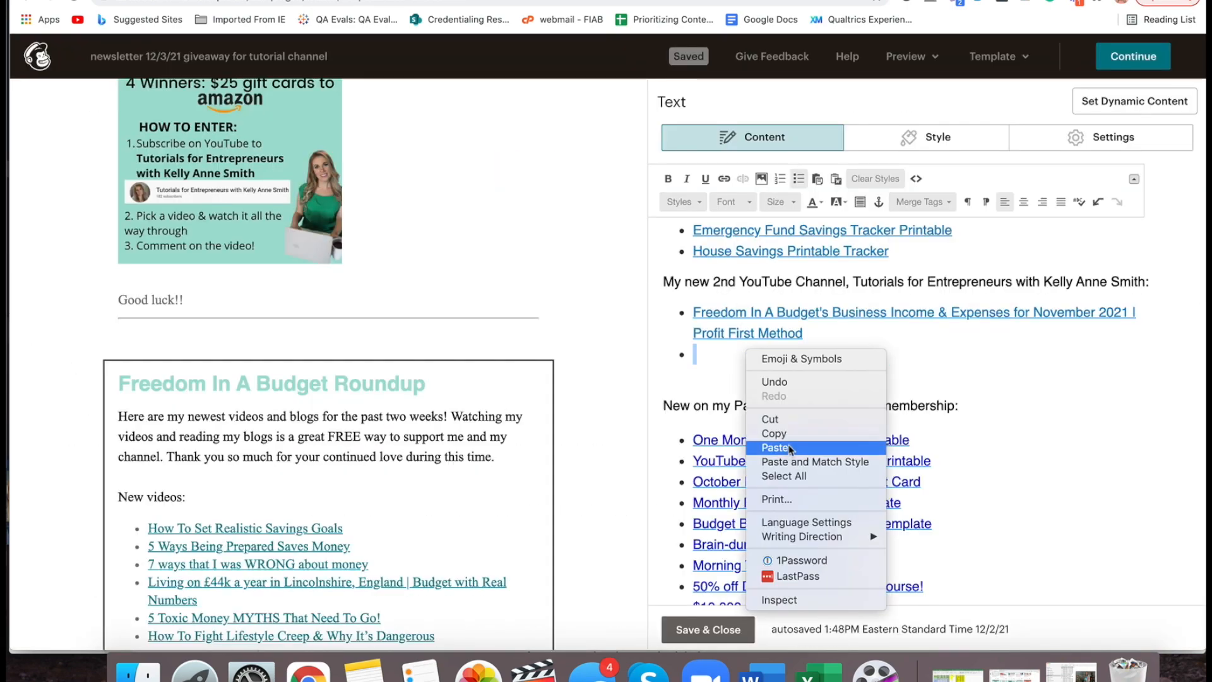
{"action": "left_click", "coordinate": [780, 463]}
{"action": "left_click", "coordinate": [798, 2]}
{"action": "left_click", "coordinate": [1002, 305]}
{"action": "left_click", "coordinate": [631, 2]}
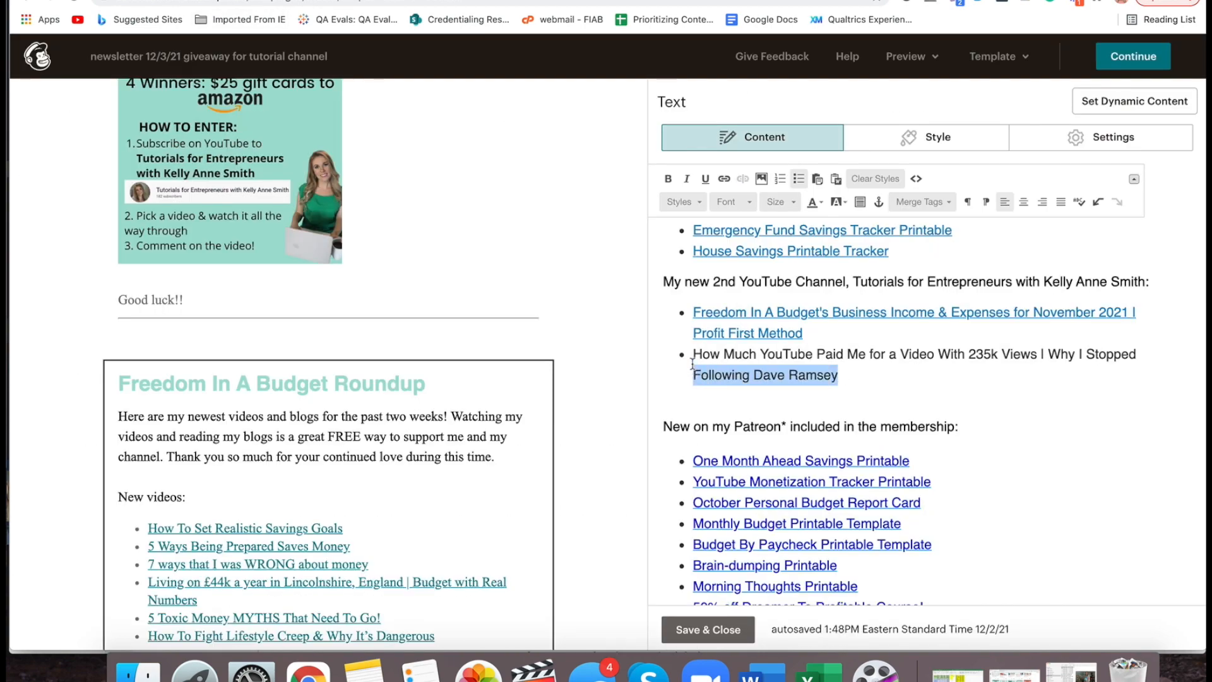
{"action": "left_click_drag", "start_coordinate": [693, 366], "coordinate": [692, 353]}
{"action": "left_click", "coordinate": [724, 179]}
{"action": "key", "text": "ctrl+v"}
{"action": "left_click", "coordinate": [477, 460]}
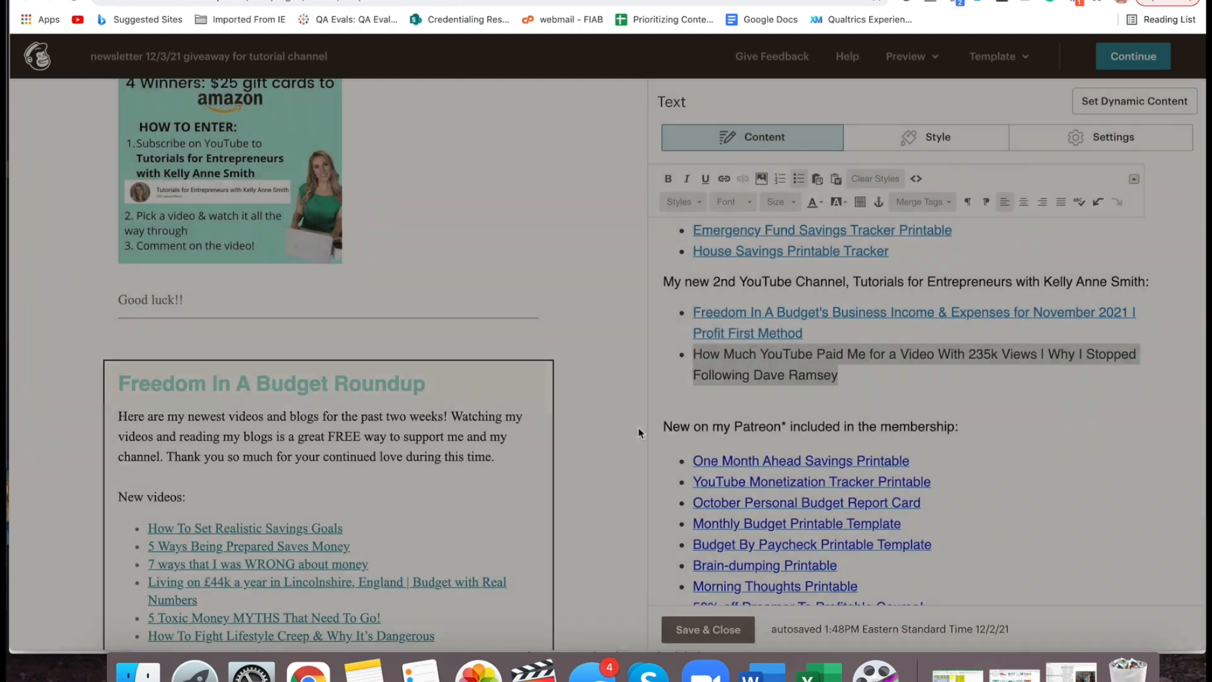
Add a third second-channel bullet with the title "How to Add a Shop Announcement in Etsy" copied from its video details
{"action": "key", "text": "Right"}
{"action": "key", "text": "Return"}
{"action": "key", "text": "ctrl+Tab"}
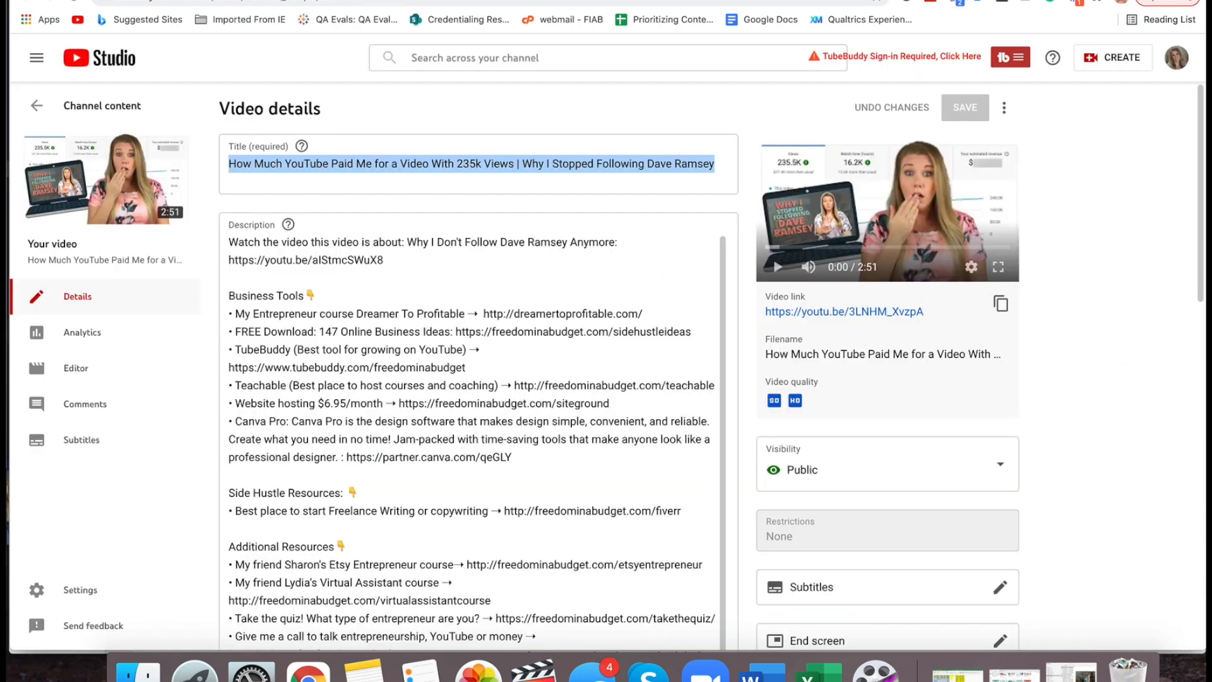
{"action": "key", "text": "ctrl+Tab"}
{"action": "triple_click", "coordinate": [423, 161]}
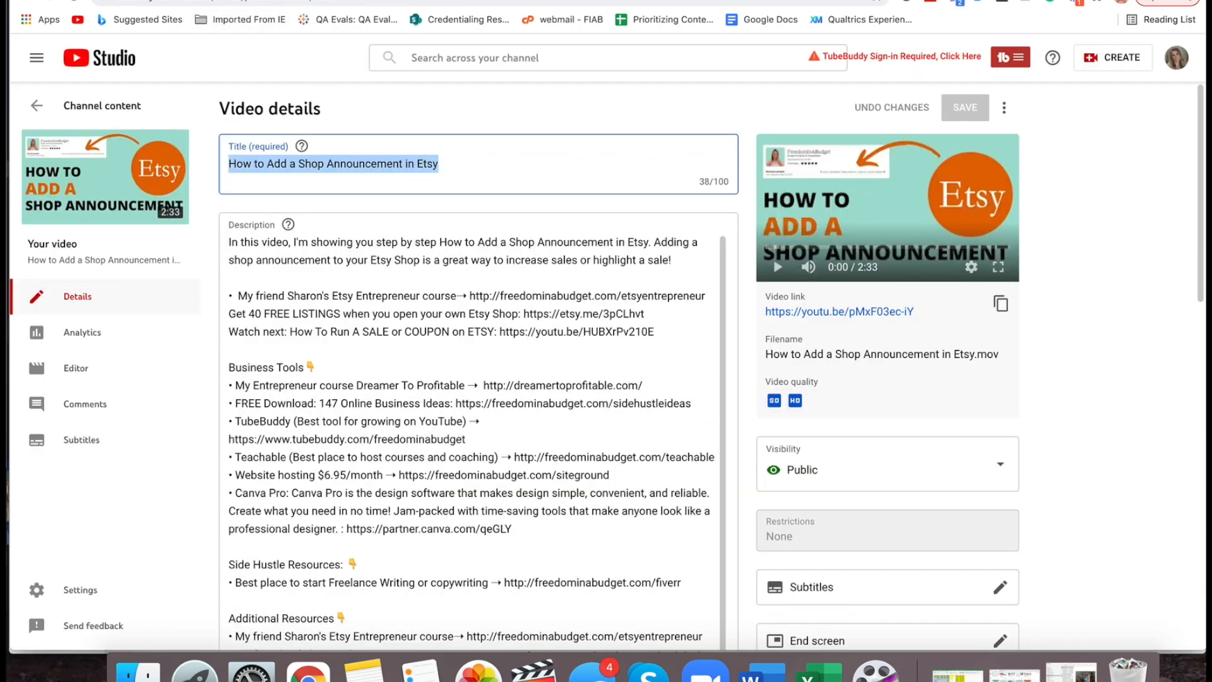
{"action": "key", "text": "ctrl+shift+Tab"}
{"action": "key", "text": "ctrl+shift+Tab"}
{"action": "right_click", "coordinate": [721, 389]}
{"action": "left_click", "coordinate": [749, 484]}
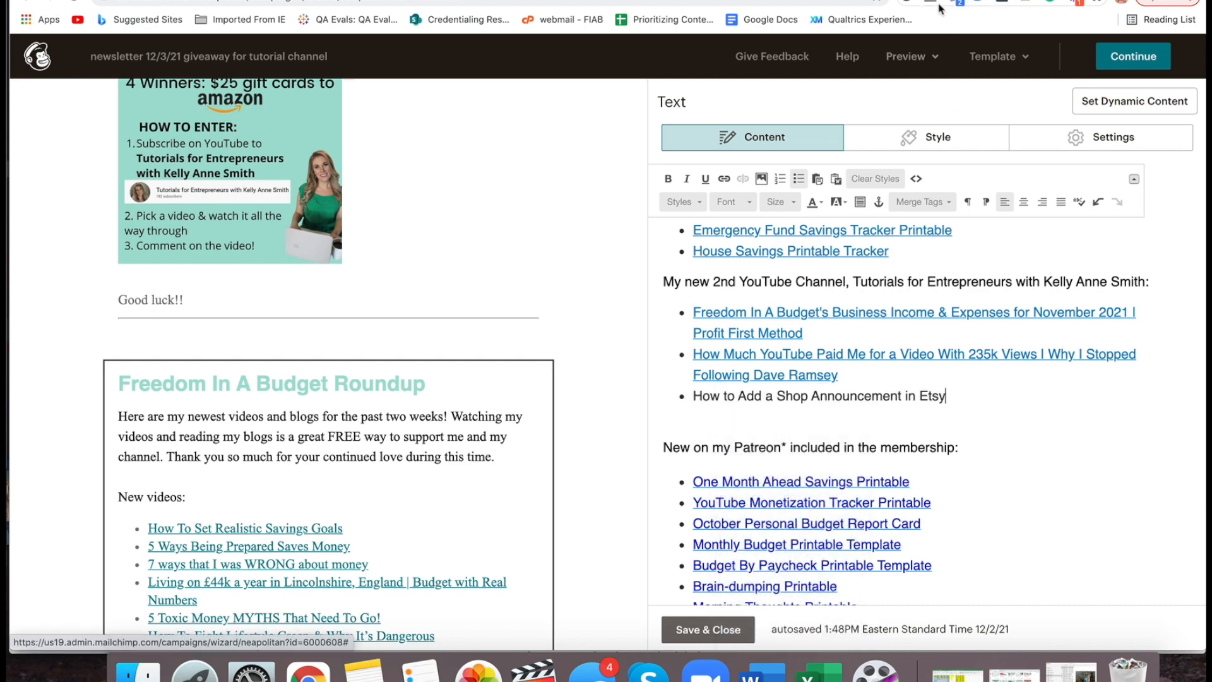
{"action": "key", "text": "ctrl+Tab"}
{"action": "left_click", "coordinate": [1001, 303]}
{"action": "key", "text": "ctrl+shift+Tab"}
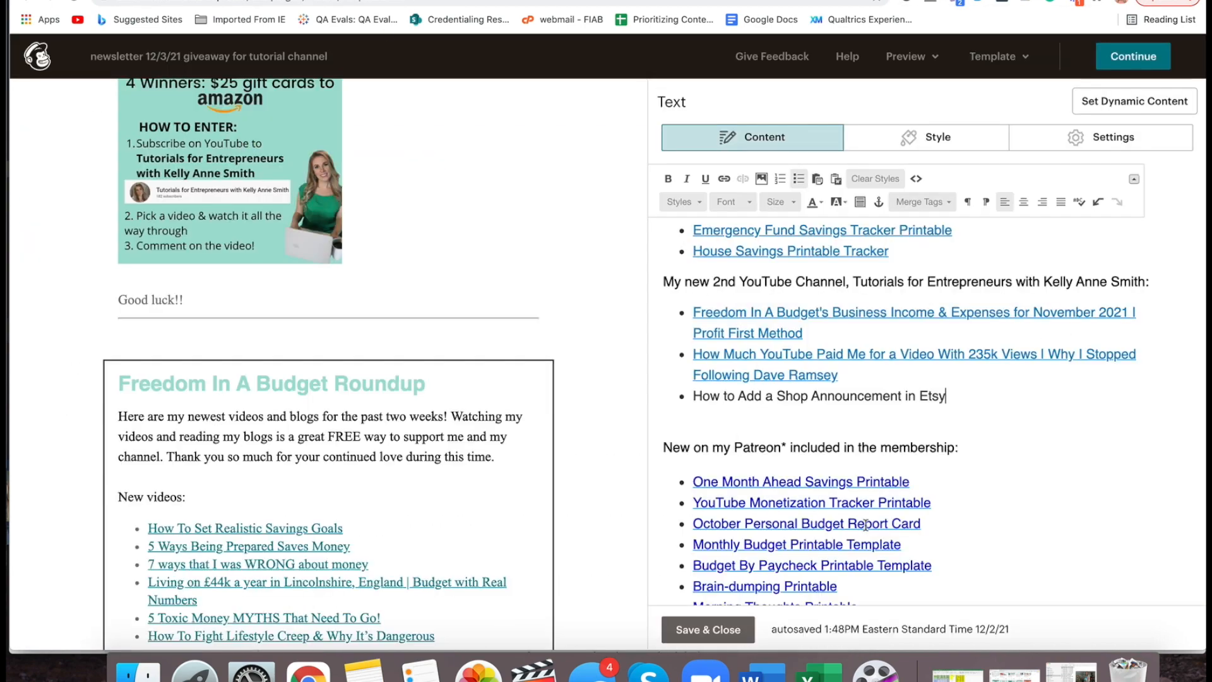
{"action": "left_click_drag", "start_coordinate": [955, 392], "coordinate": [692, 394]}
{"action": "left_click", "coordinate": [726, 178]}
{"action": "key", "text": "super+v"}
{"action": "left_click", "coordinate": [479, 461]}
Add a fourth bullet with the copied video title "How to review analytics in Flodesk | Get MORE CLICKS & Increase Open Rate!"
{"action": "key", "text": "ctrl+Tab"}
{"action": "left_click", "coordinate": [513, 156]}
{"action": "key", "text": "super+a"}
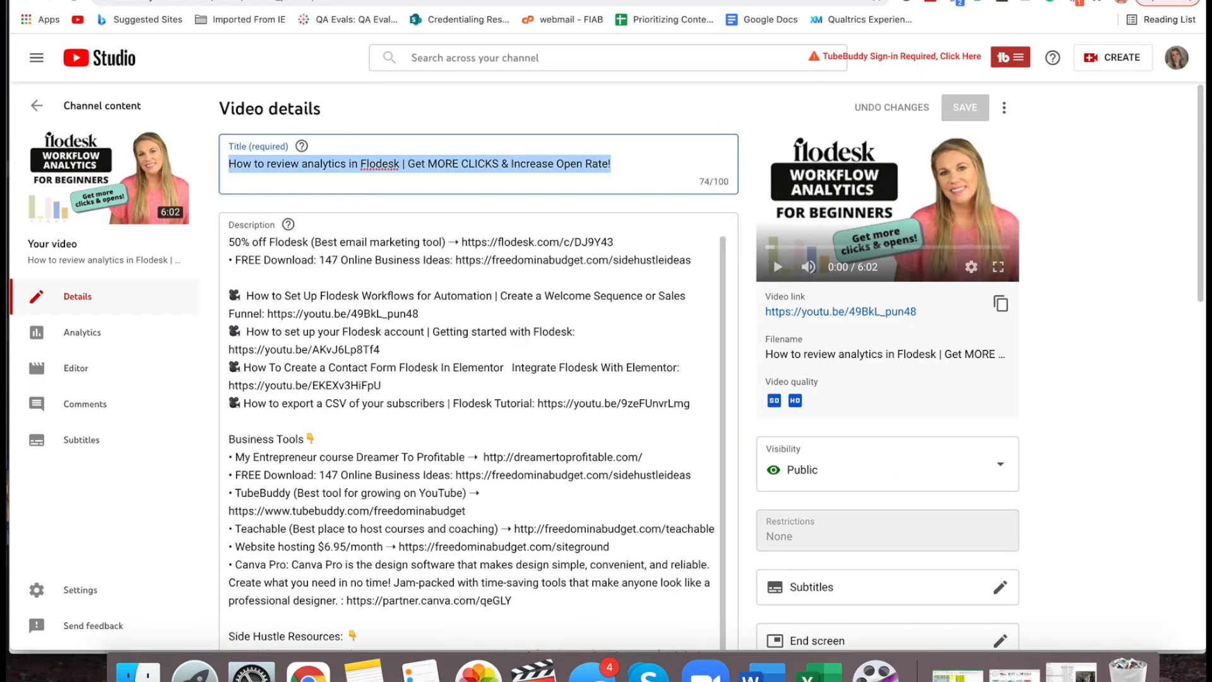
{"action": "key", "text": "super+c"}
{"action": "key", "text": "ctrl+shift+Tab"}
{"action": "key", "text": "Right"}
{"action": "key", "text": "Return"}
{"action": "right_click", "coordinate": [869, 419]}
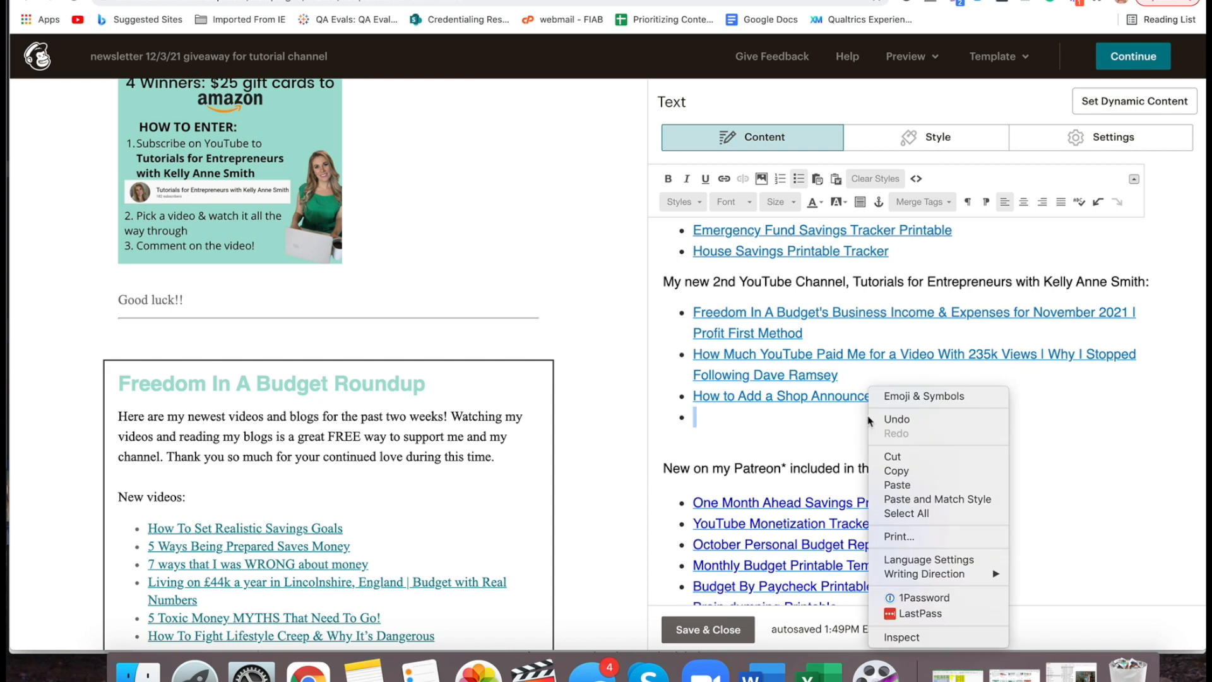
{"action": "left_click", "coordinate": [909, 499]}
{"action": "key", "text": "ctrl+Tab"}
{"action": "left_click", "coordinate": [1000, 304]}
{"action": "key", "text": "ctrl+shift+Tab"}
{"action": "left_click_drag", "start_coordinate": [733, 437], "coordinate": [703, 422]}
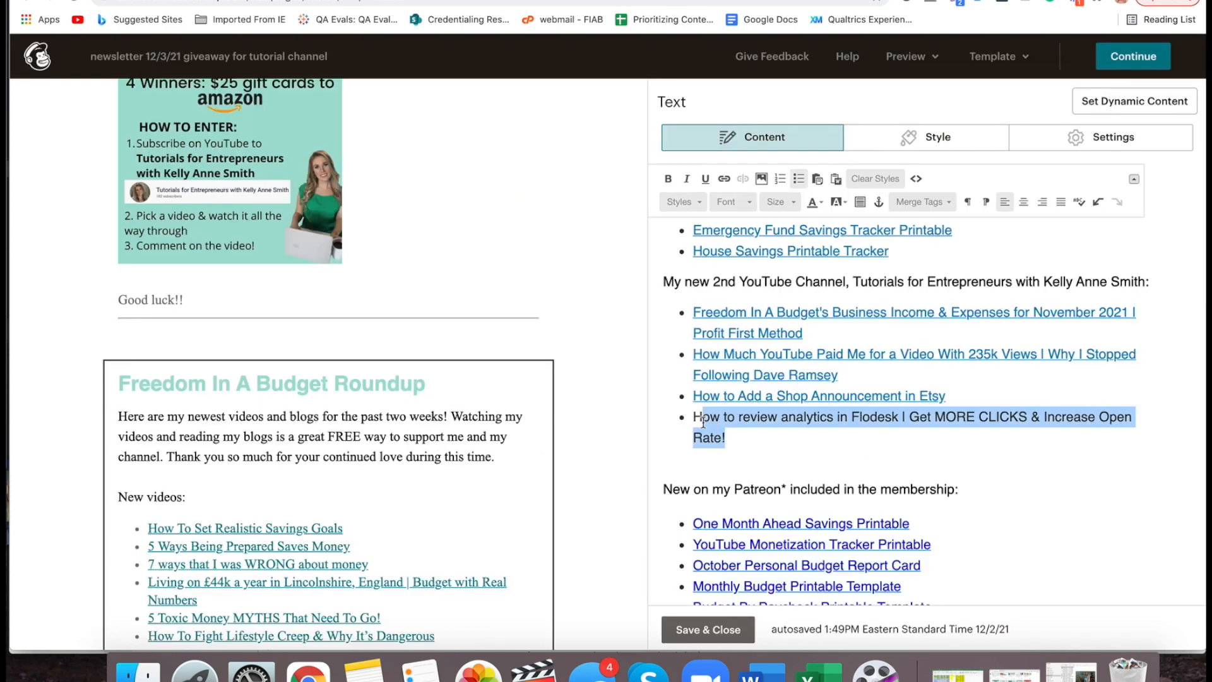
{"action": "left_click", "coordinate": [724, 178]}
{"action": "key", "text": "ctrl+v"}
{"action": "left_click", "coordinate": [480, 460]}
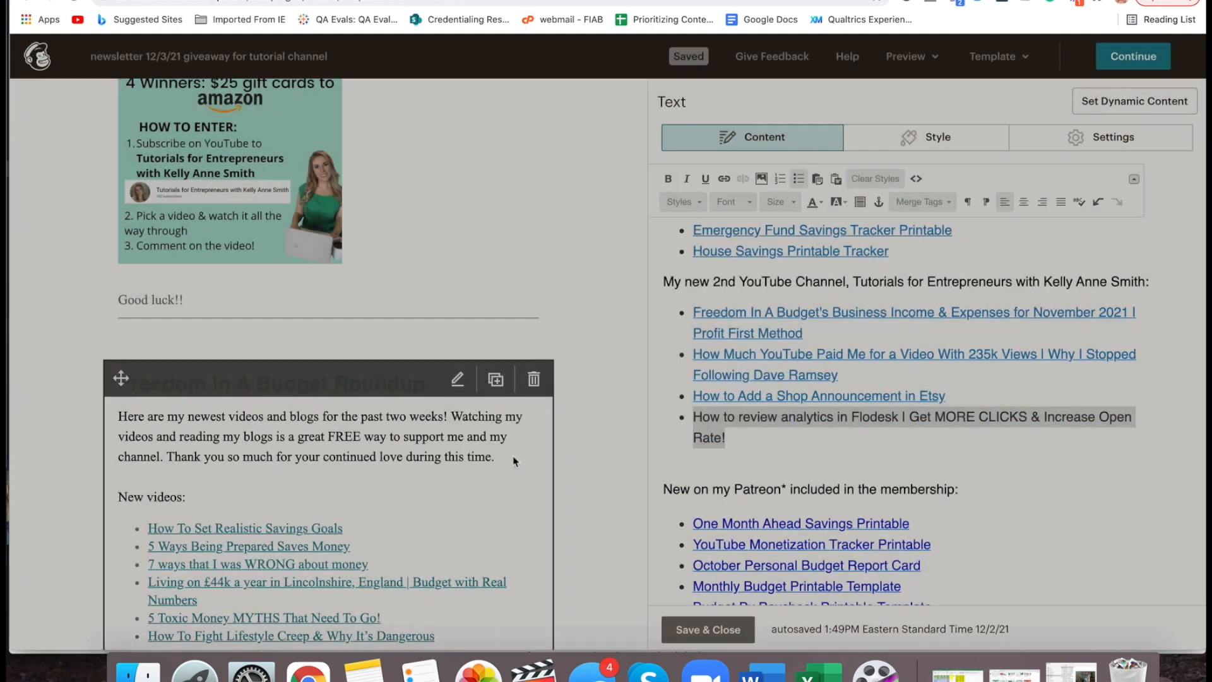
Insert the heading "Podcast I was featured on:" above the Patreon section and start a bulleted list beneath it
{"action": "left_click", "coordinate": [768, 462]}
{"action": "scroll", "coordinate": [767, 462], "scroll_direction": "down", "scroll_amount": 8}
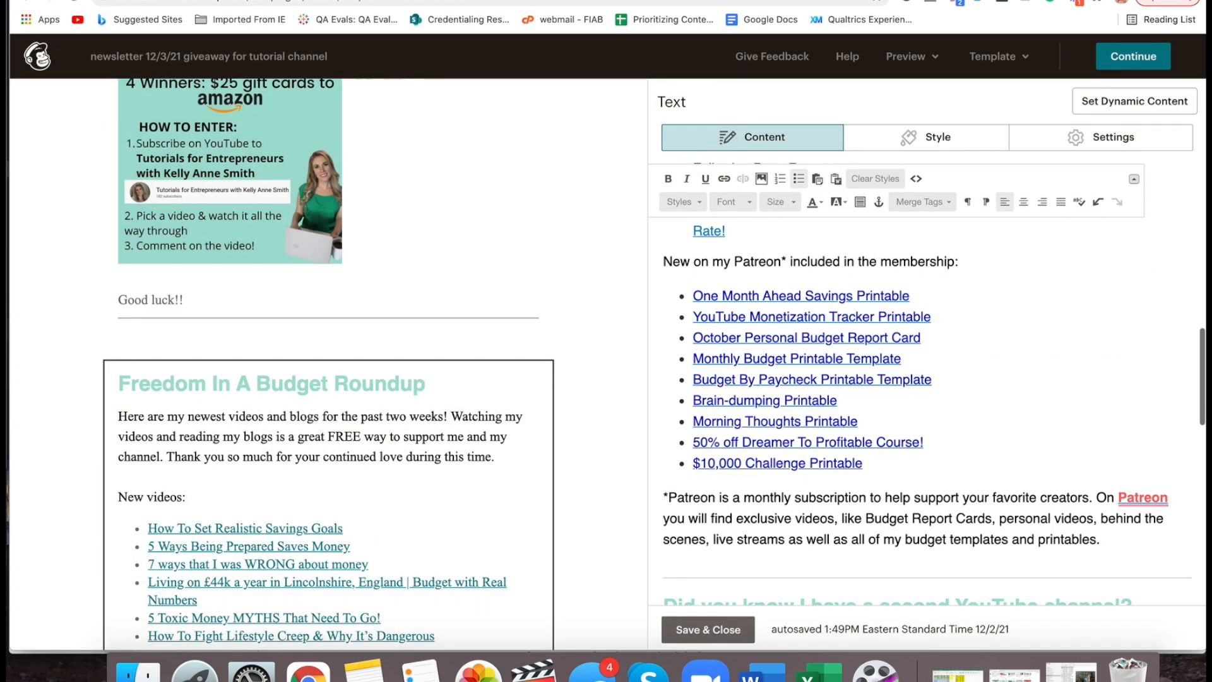
{"action": "scroll", "coordinate": [767, 463], "scroll_direction": "up", "scroll_amount": 9}
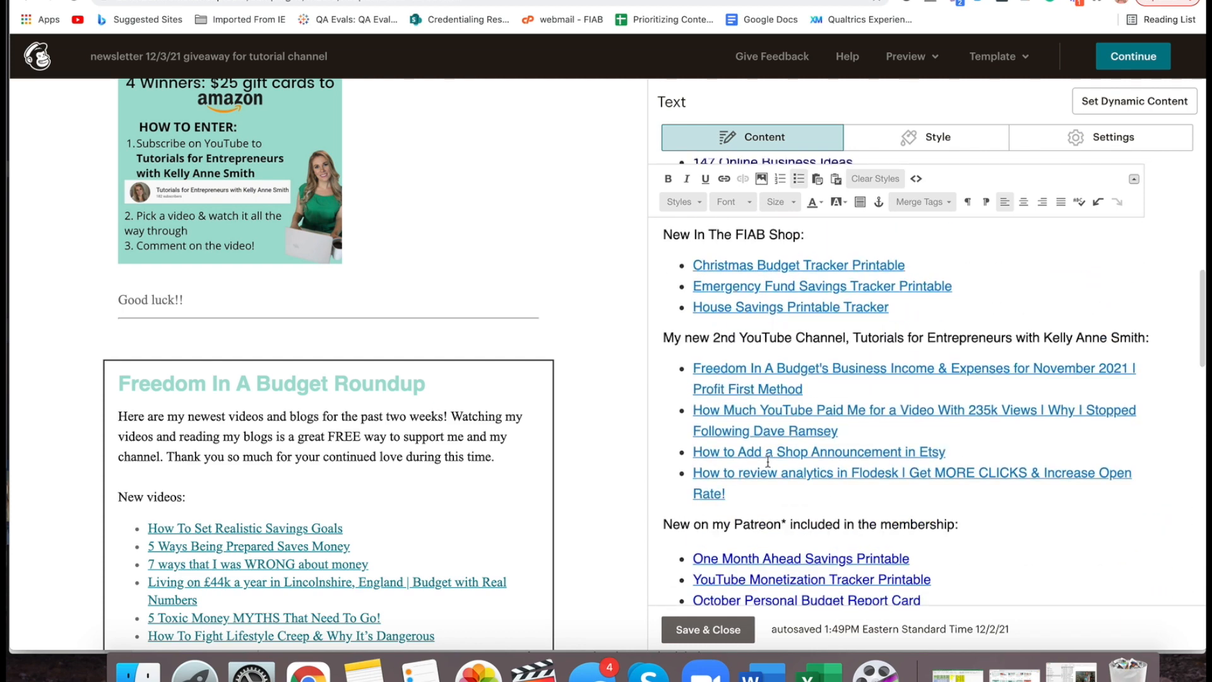
{"action": "left_click", "coordinate": [663, 524]}
{"action": "key", "text": "Return"}
{"action": "key", "text": "Return"}
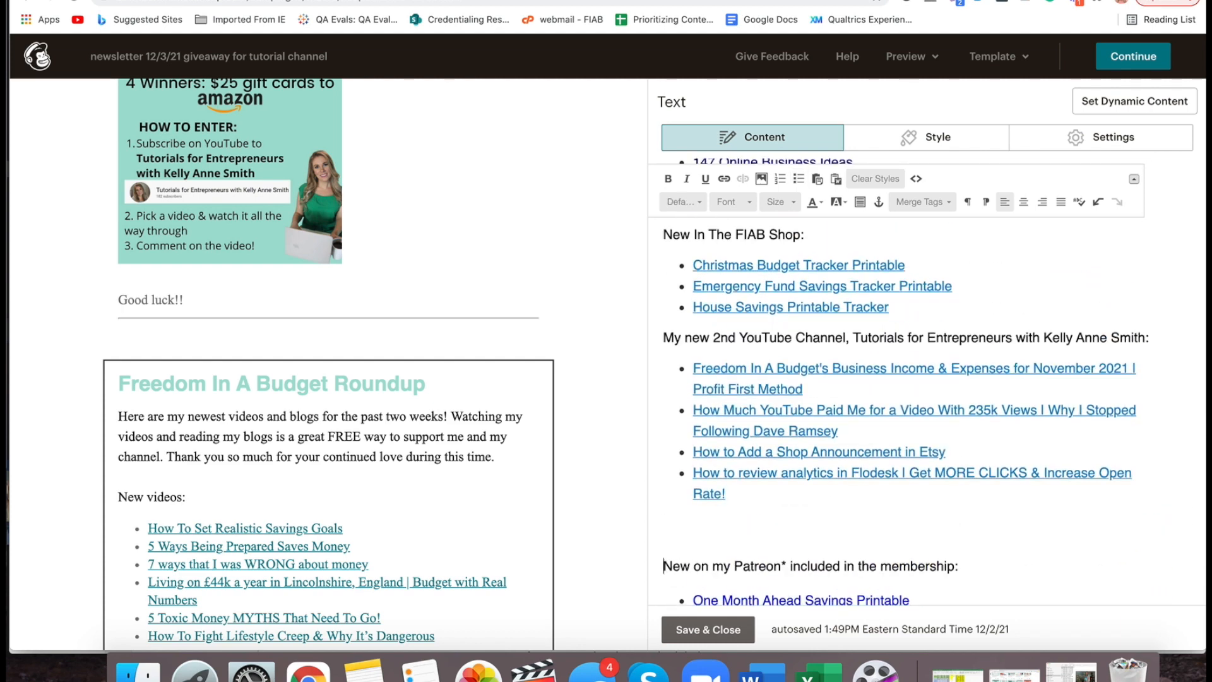
{"action": "left_click_drag", "start_coordinate": [971, 571], "coordinate": [884, 568]}
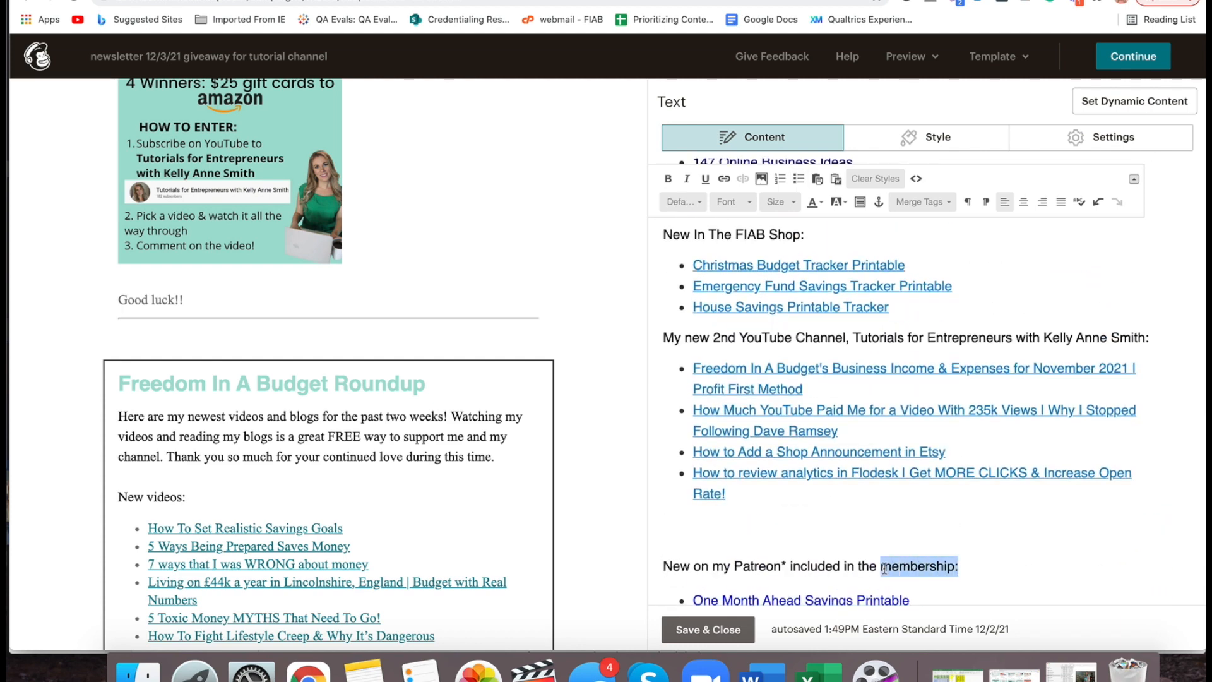
{"action": "left_click", "coordinate": [688, 531]}
{"action": "key", "text": "super+v"}
{"action": "left_click_drag", "start_coordinate": [744, 524], "coordinate": [667, 523]}
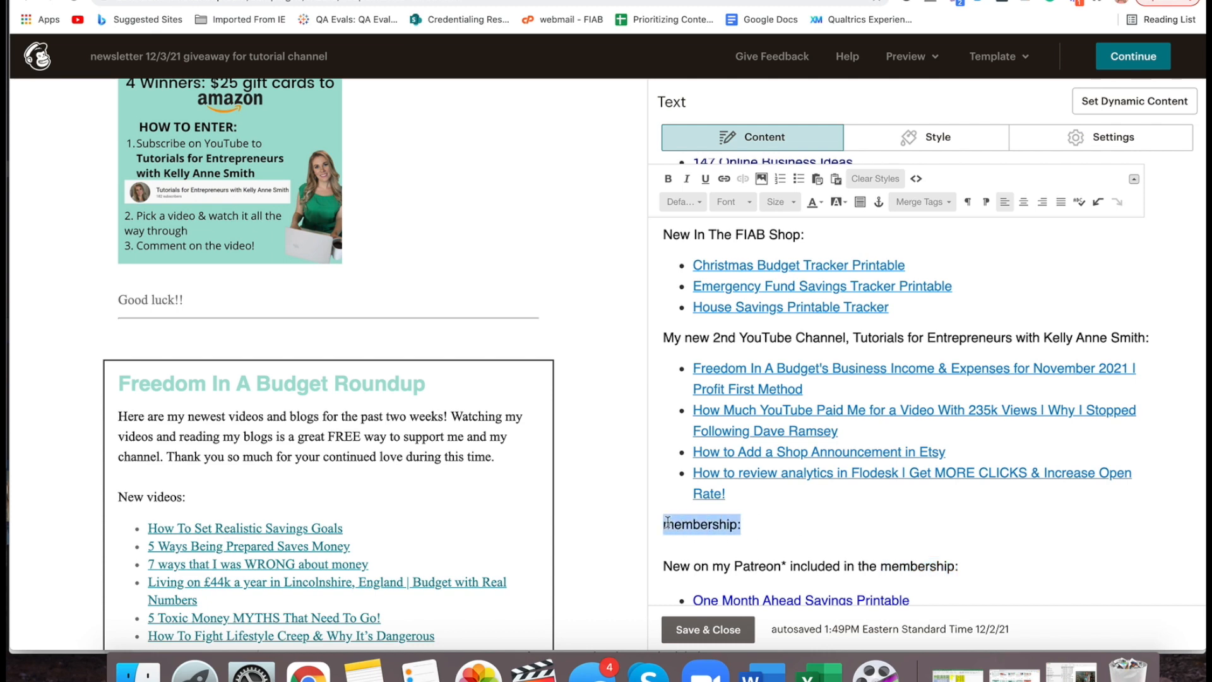
{"action": "type", "text": "Post"}
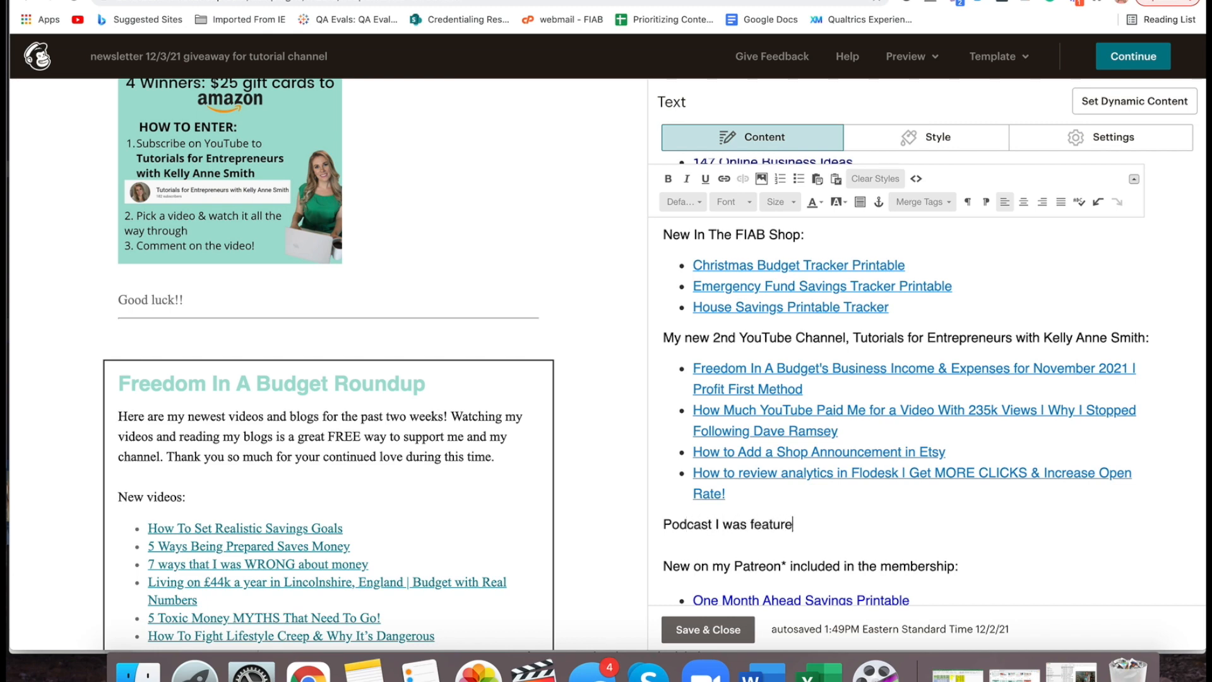
{"action": "key", "text": "Return"}
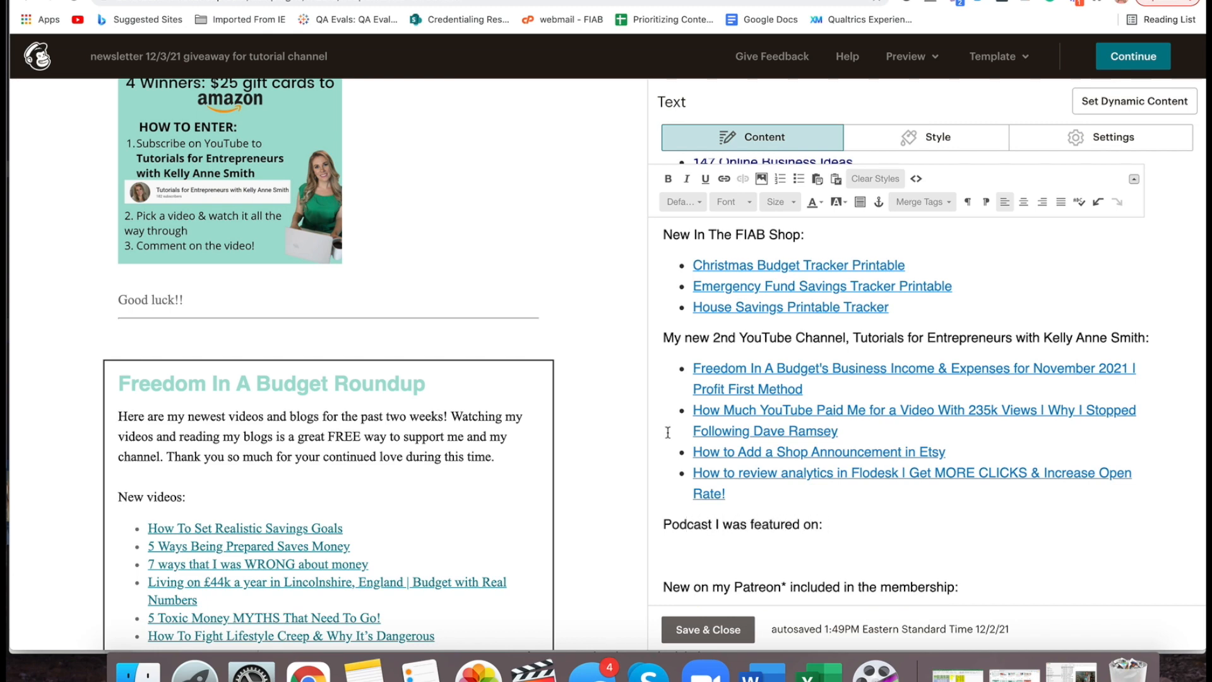
{"action": "left_click", "coordinate": [799, 178]}
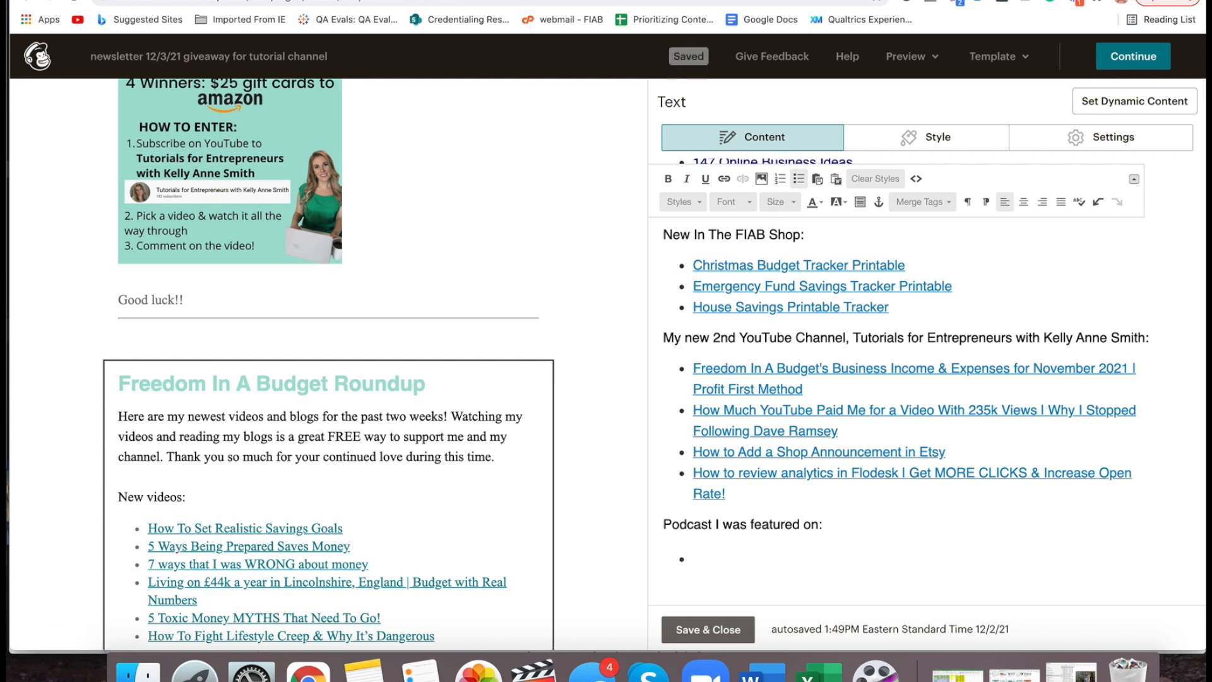
Check the podcast's name on its episode page and start the podcast bullet with "The FI Show:"
{"action": "key", "text": "ctrl+Tab"}
{"action": "scroll", "coordinate": [620, 234], "scroll_direction": "down", "scroll_amount": 10}
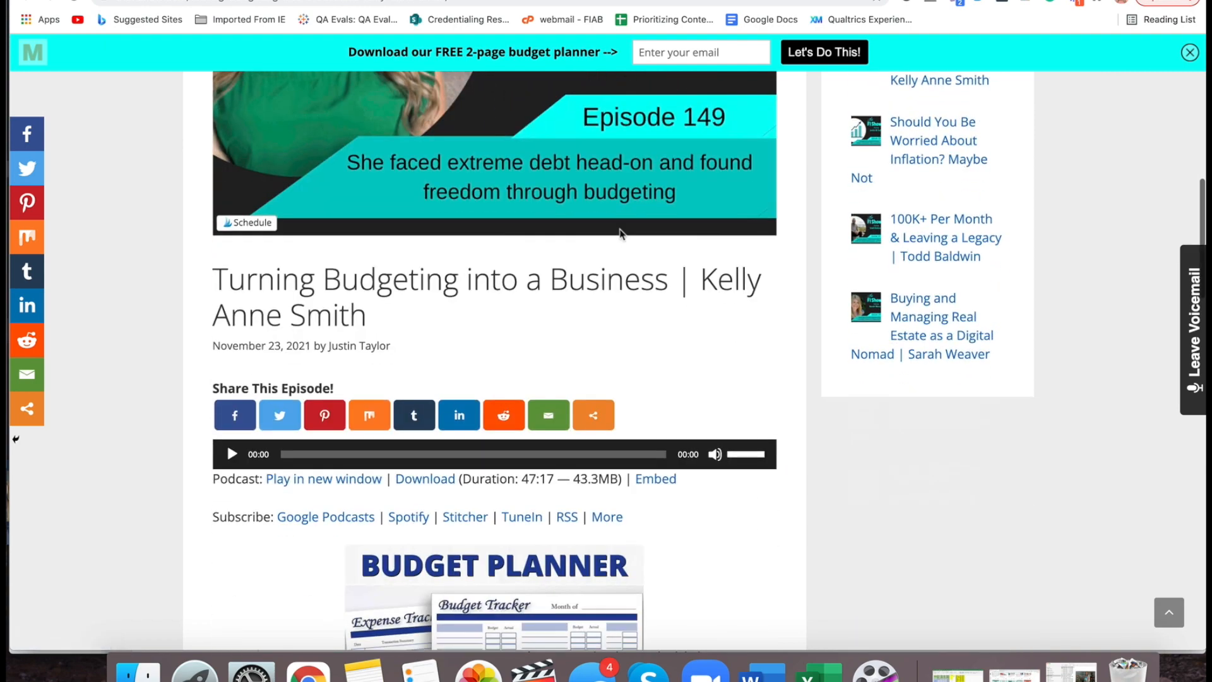
{"action": "scroll", "coordinate": [619, 233], "scroll_direction": "up", "scroll_amount": 10}
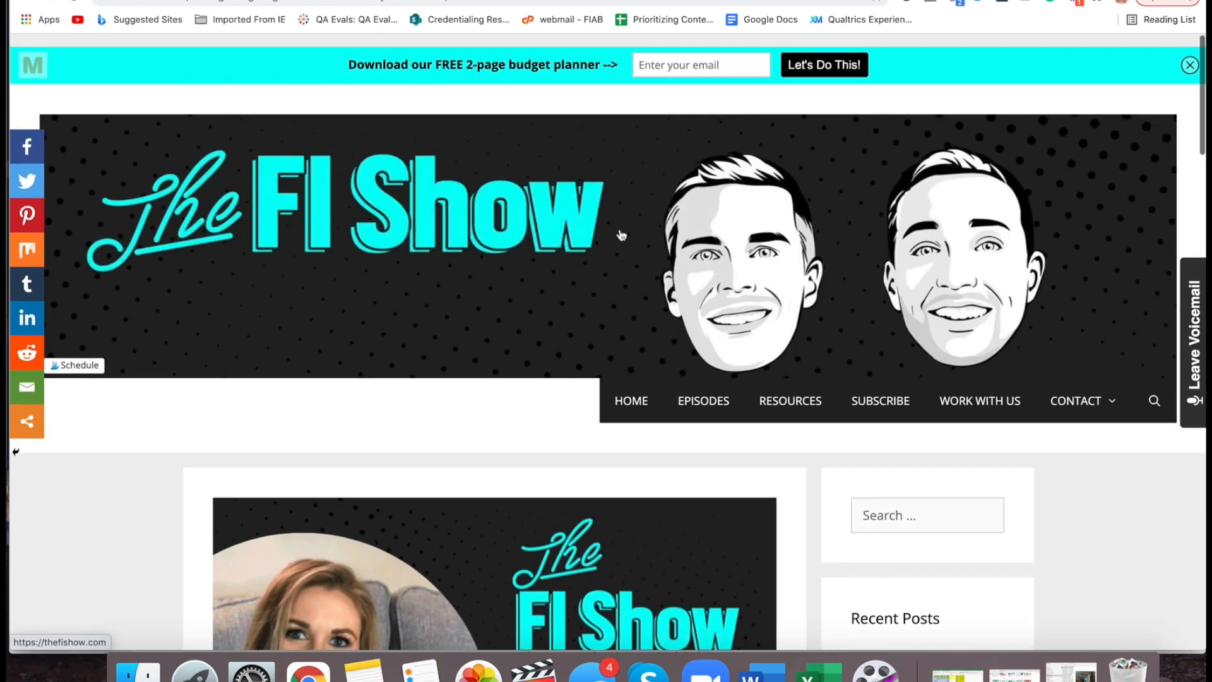
{"action": "key", "text": "ctrl+shift+Tab"}
{"action": "type", "text": "The F"}
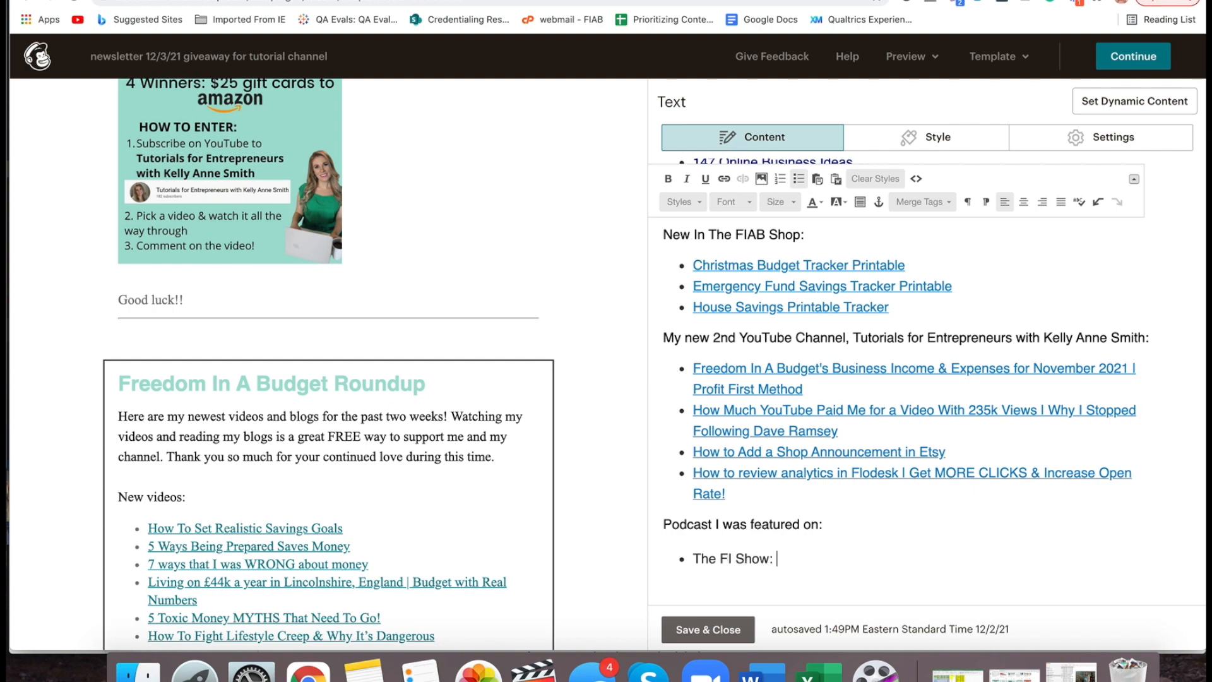
Copy the episode title "Turning Budgeting into a Business" from the podcast page and paste it after "The FI Show:"
{"action": "key", "text": "ctrl+Tab"}
{"action": "scroll", "coordinate": [633, 351], "scroll_direction": "down", "scroll_amount": 10}
{"action": "left_click_drag", "start_coordinate": [408, 360], "coordinate": [219, 316]}
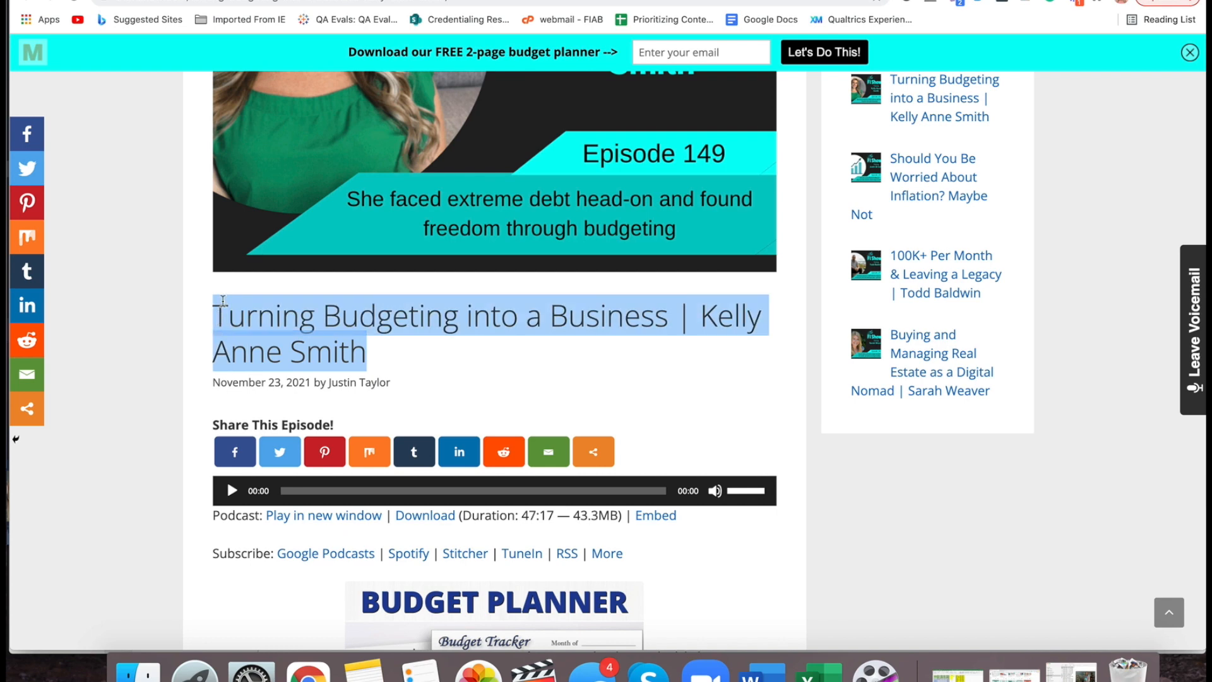
{"action": "left_click", "coordinate": [601, 329]}
{"action": "left_click_drag", "start_coordinate": [670, 317], "coordinate": [219, 309]}
{"action": "key", "text": "super+c"}
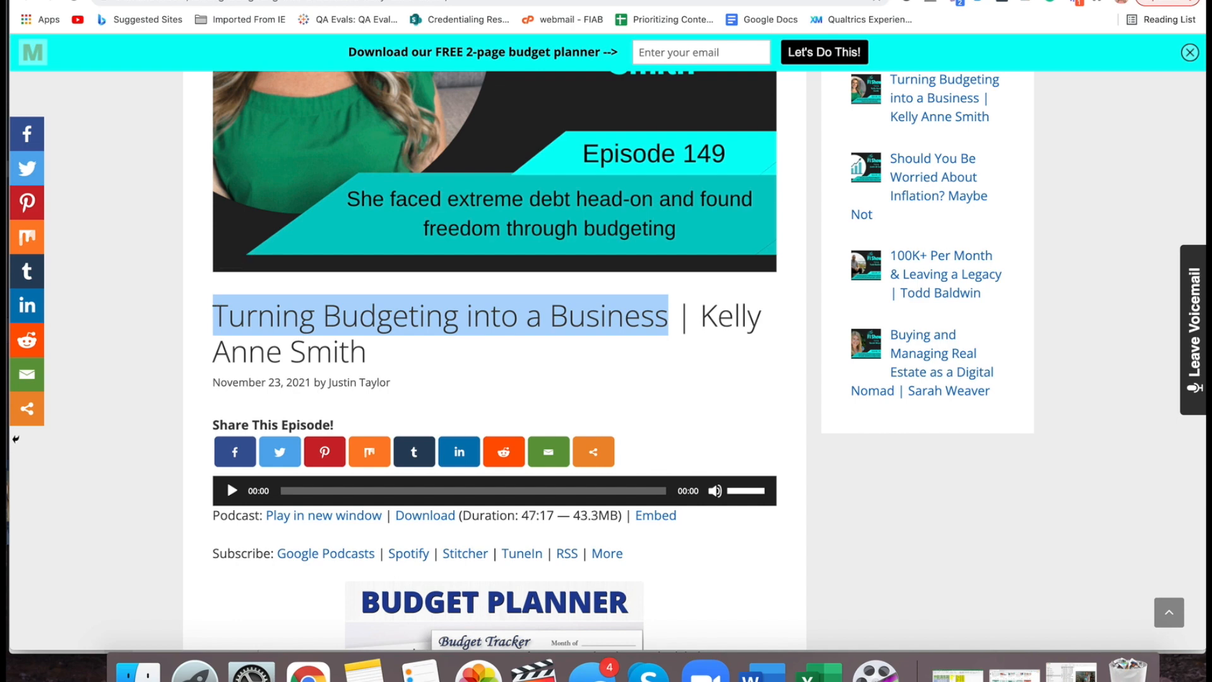
{"action": "left_click", "coordinate": [447, 0]}
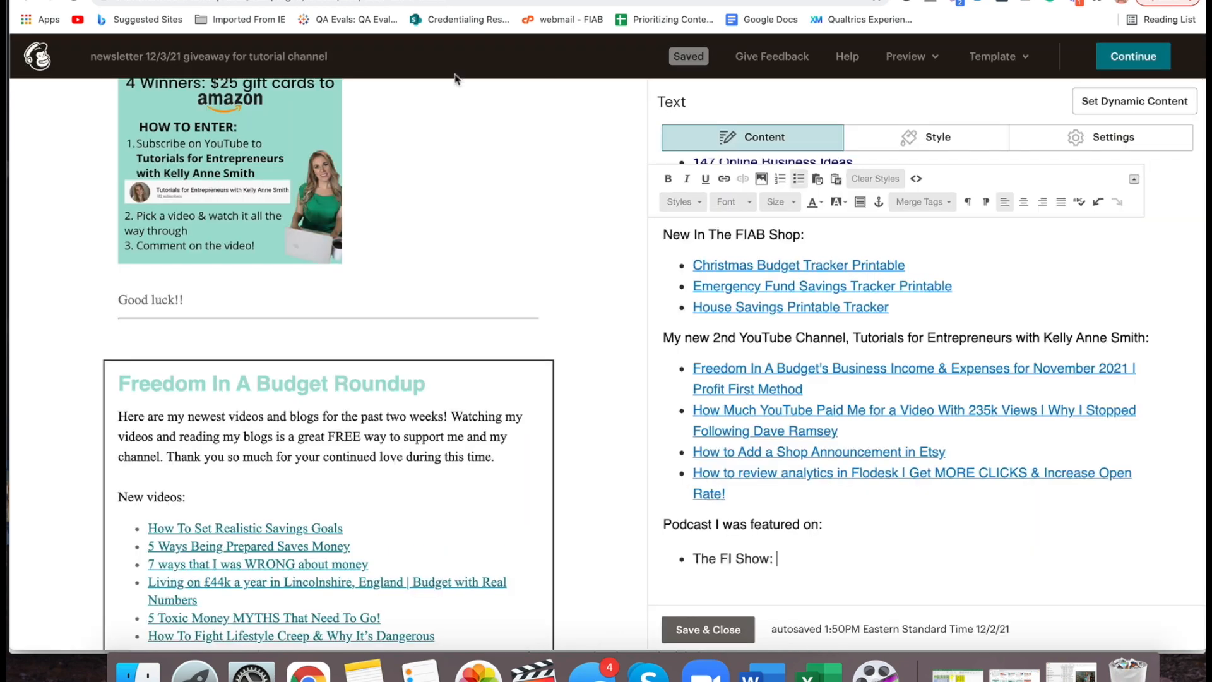
{"action": "right_click", "coordinate": [808, 556]}
{"action": "left_click", "coordinate": [887, 503]}
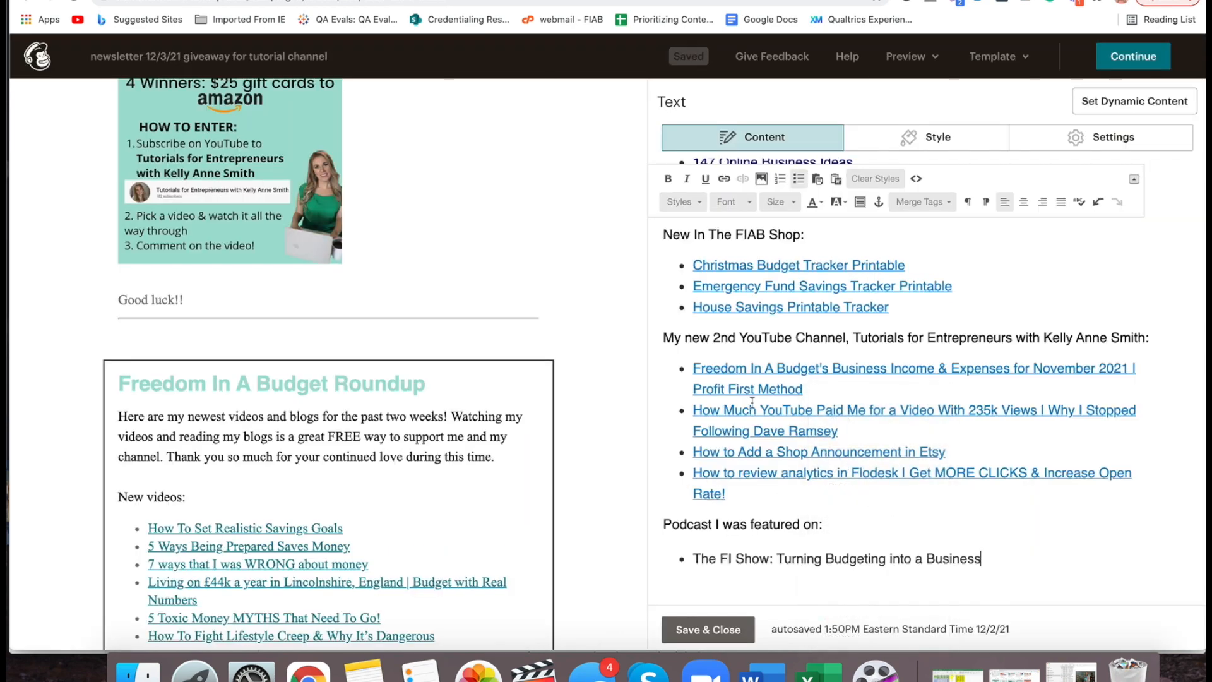
Link the podcast episode title to its thefishow.com page address and remove the blank line beneath the bullet
{"action": "left_click", "coordinate": [398, 0]}
{"action": "left_click", "coordinate": [399, 3]}
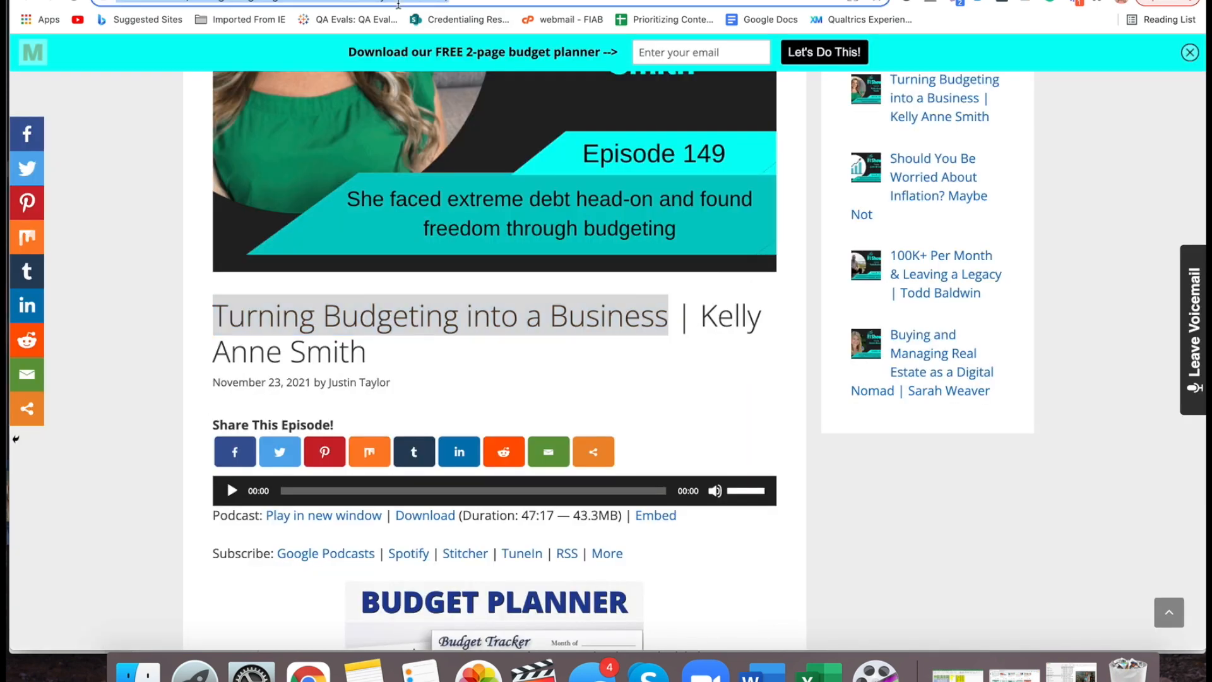
{"action": "left_click", "coordinate": [328, 0]}
{"action": "left_click_drag", "start_coordinate": [985, 555], "coordinate": [784, 557]}
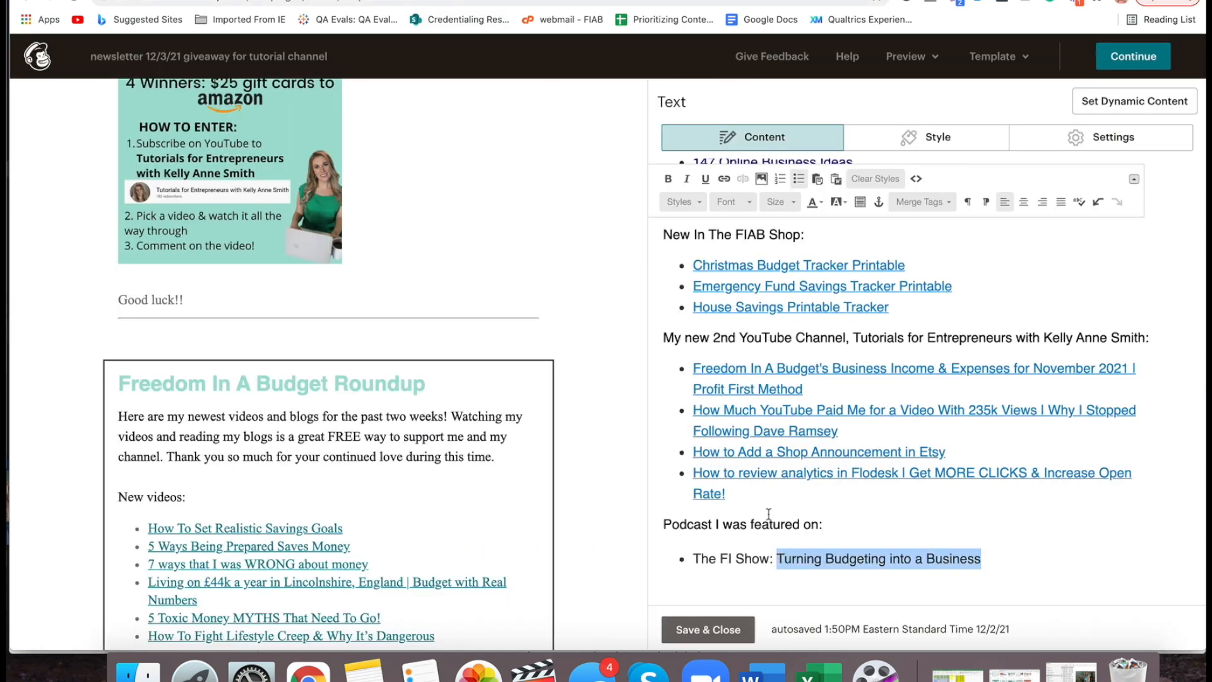
{"action": "left_click", "coordinate": [724, 179]}
{"action": "type", "text": "https://thefishow.com/turning-budgeting-into-a-business-kelly-anne-smith/"}
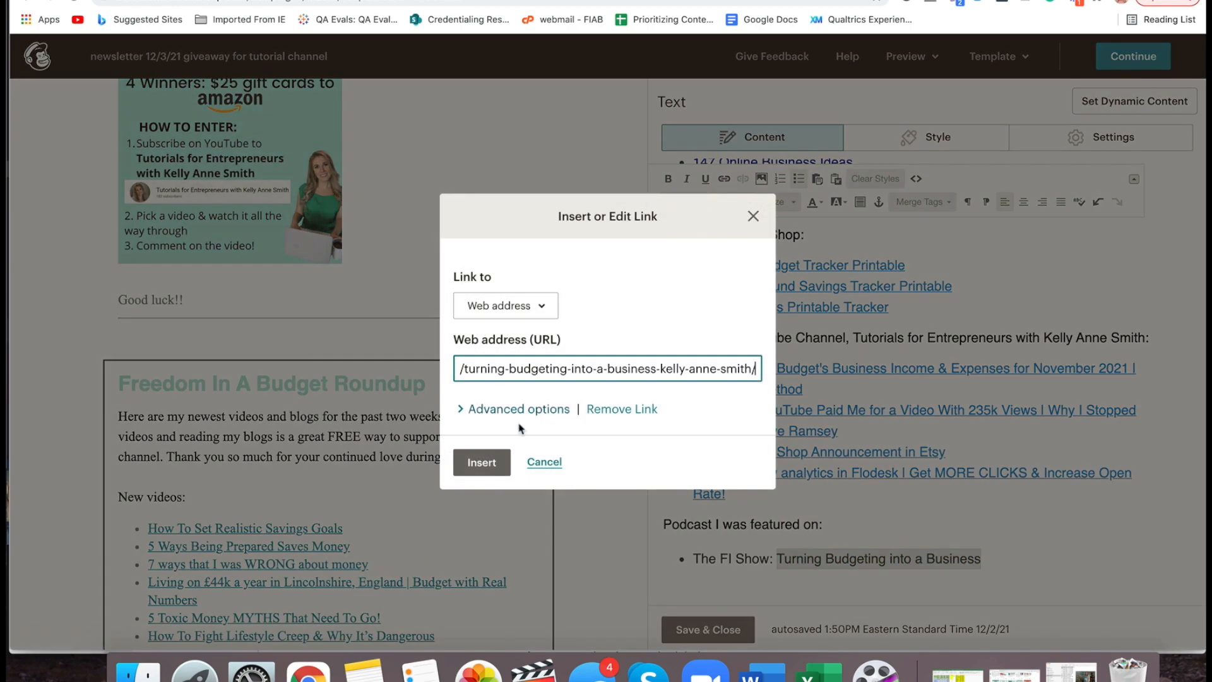
{"action": "left_click", "coordinate": [482, 463]}
{"action": "scroll", "coordinate": [850, 496], "scroll_direction": "down", "scroll_amount": 3}
{"action": "left_click", "coordinate": [803, 500]}
{"action": "key", "text": "BackSpace"}
Delete the "Coming soon:" line and its blank line so the YouTube topics join the second channel's list
{"action": "scroll", "coordinate": [890, 457], "scroll_direction": "down", "scroll_amount": 10}
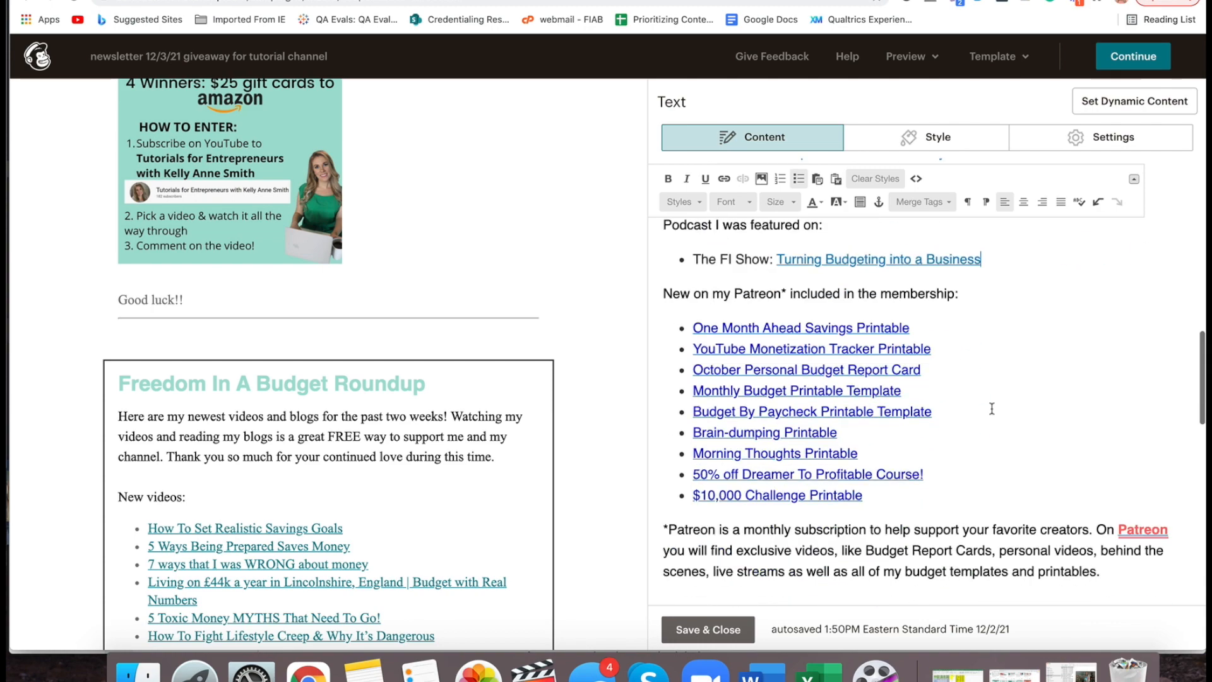
{"action": "scroll", "coordinate": [886, 420], "scroll_direction": "down", "scroll_amount": 1}
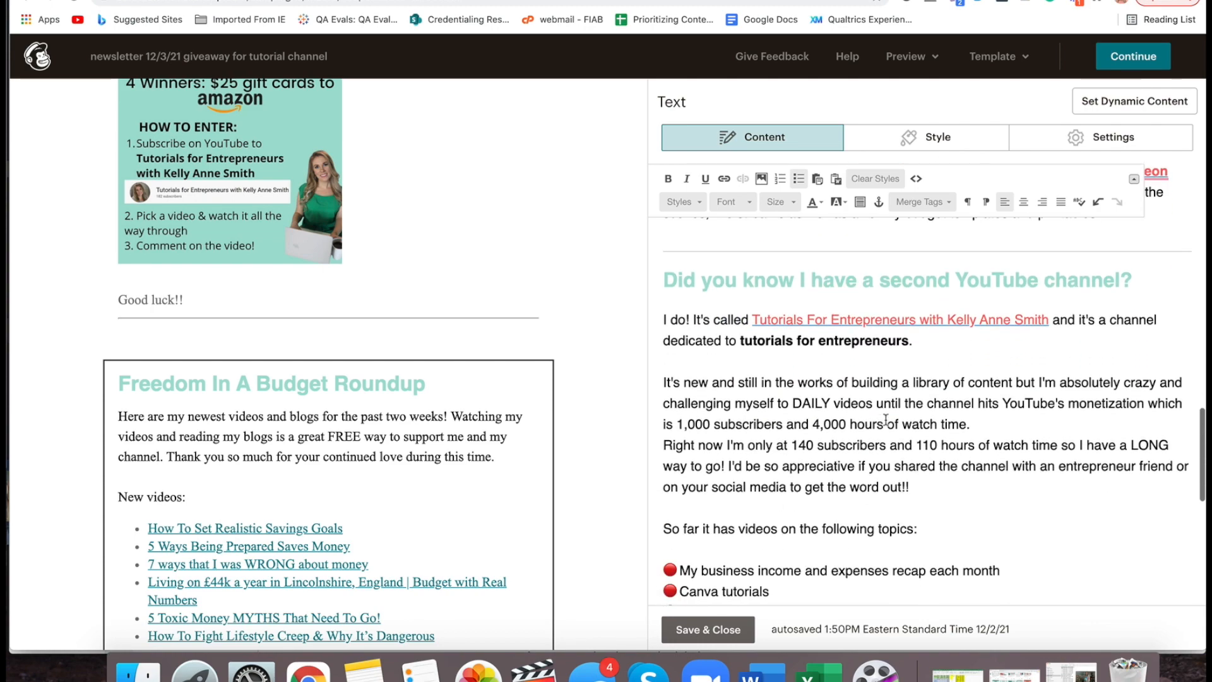
{"action": "scroll", "coordinate": [757, 451], "scroll_direction": "down", "scroll_amount": 5}
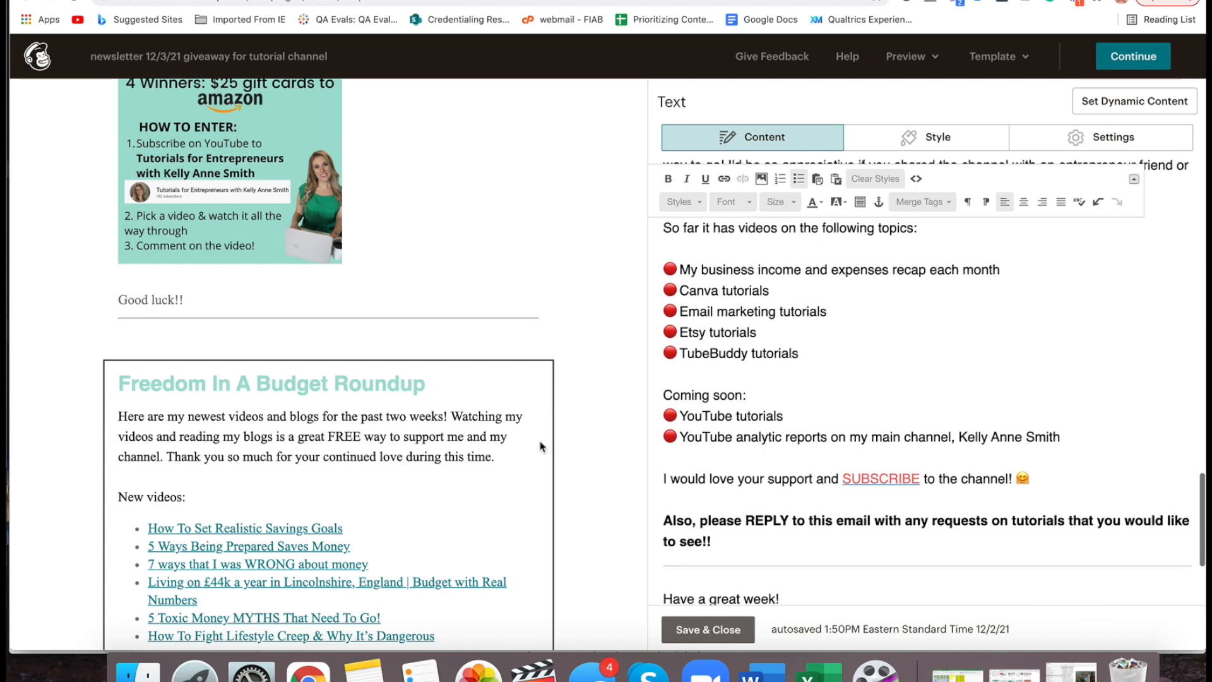
{"action": "scroll", "coordinate": [522, 436], "scroll_direction": "down", "scroll_amount": 3}
{"action": "scroll", "coordinate": [521, 436], "scroll_direction": "down", "scroll_amount": 6}
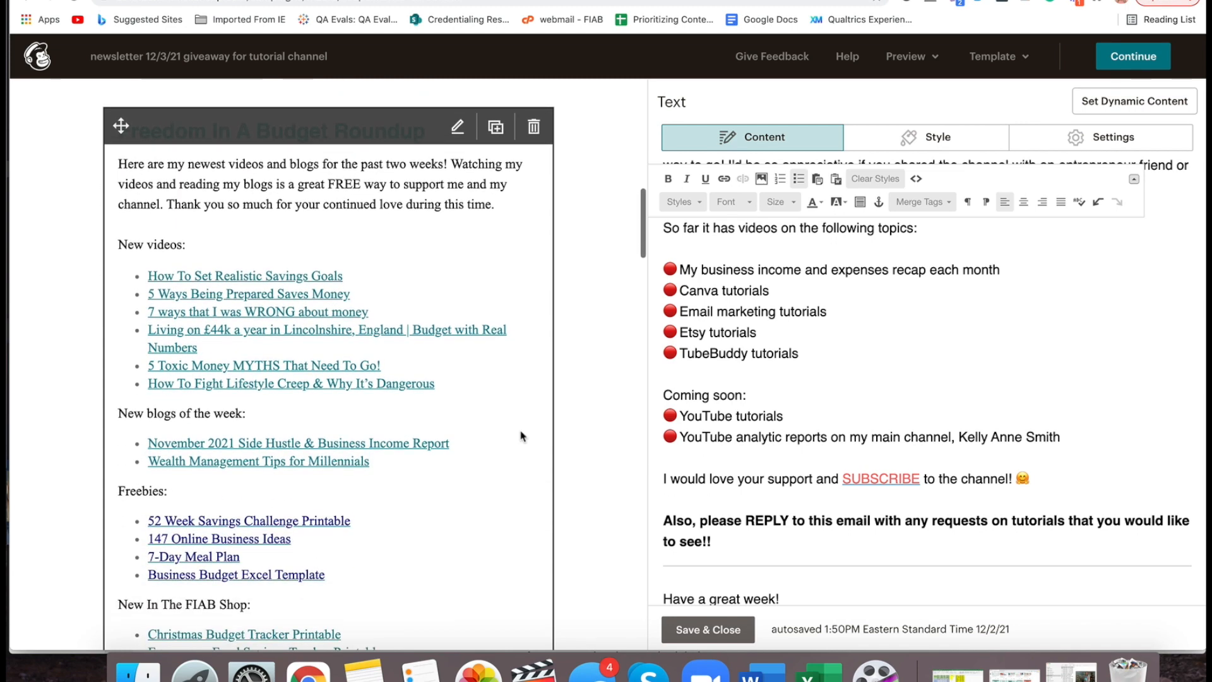
{"action": "left_click_drag", "start_coordinate": [747, 395], "coordinate": [657, 386]}
{"action": "key", "text": "BackSpace"}
{"action": "key", "text": "BackSpace"}
{"action": "key", "text": "BackSpace"}
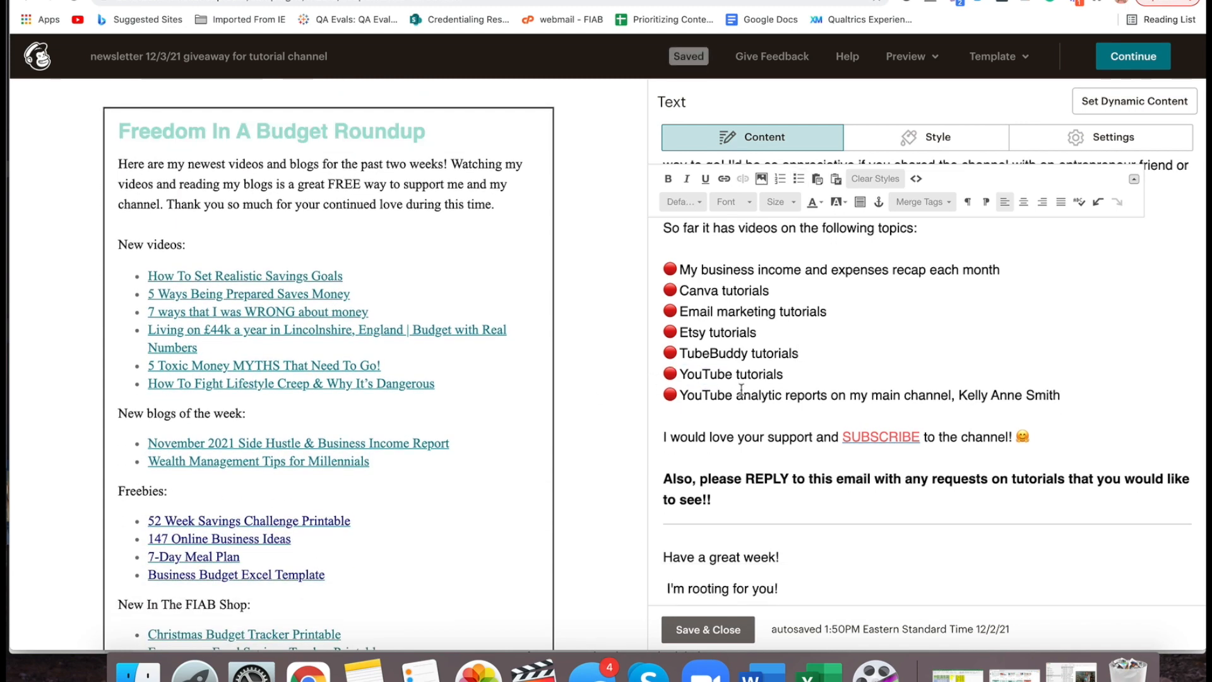
Open the "Ways to save money" text block for editing
{"action": "scroll", "coordinate": [751, 393], "scroll_direction": "down", "scroll_amount": 4}
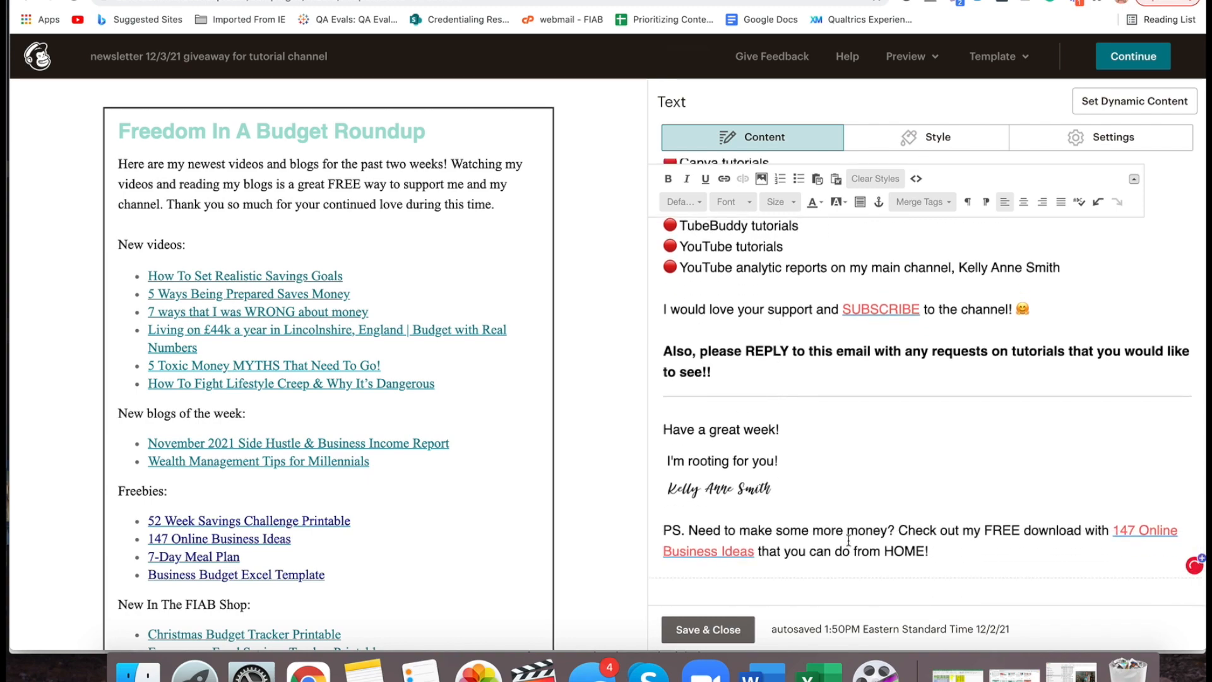
{"action": "scroll", "coordinate": [472, 272], "scroll_direction": "down", "scroll_amount": 12}
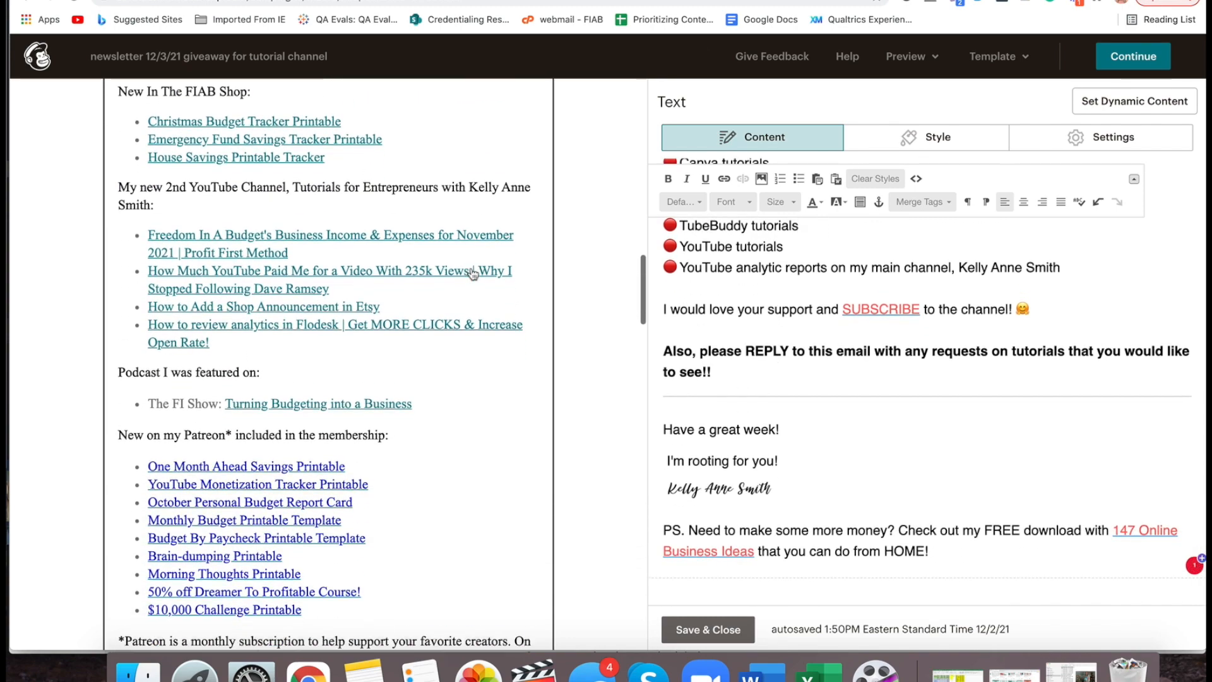
{"action": "scroll", "coordinate": [472, 273], "scroll_direction": "down", "scroll_amount": 10}
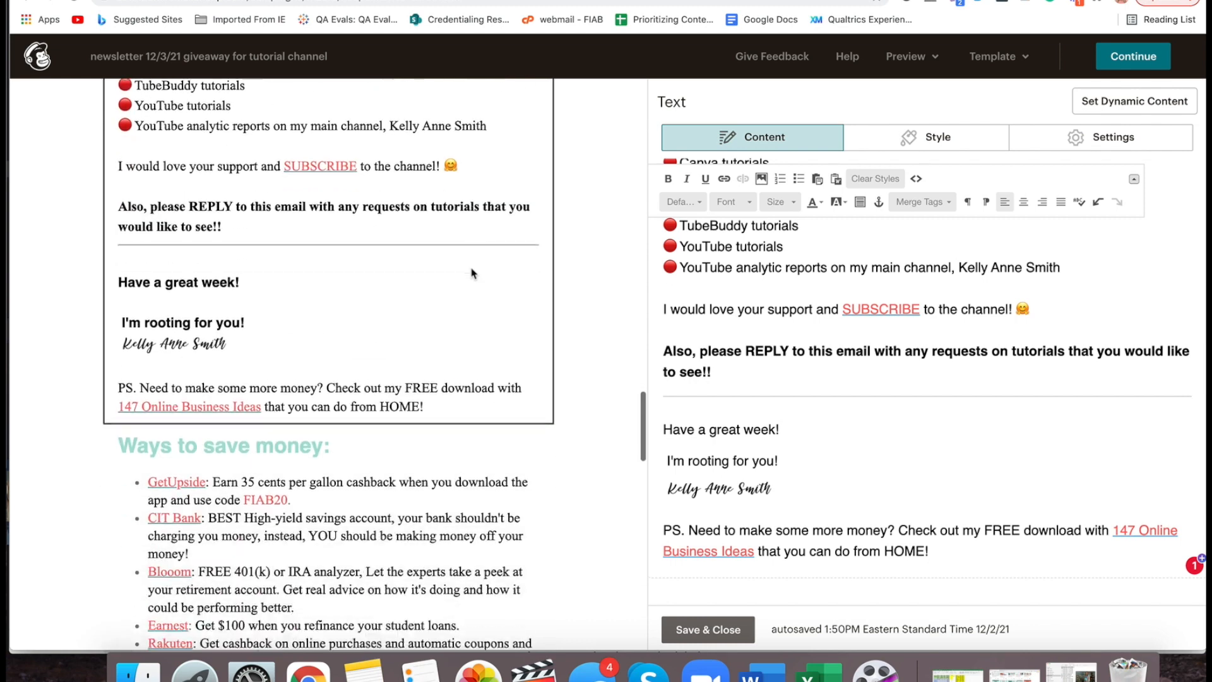
{"action": "left_click", "coordinate": [373, 327]}
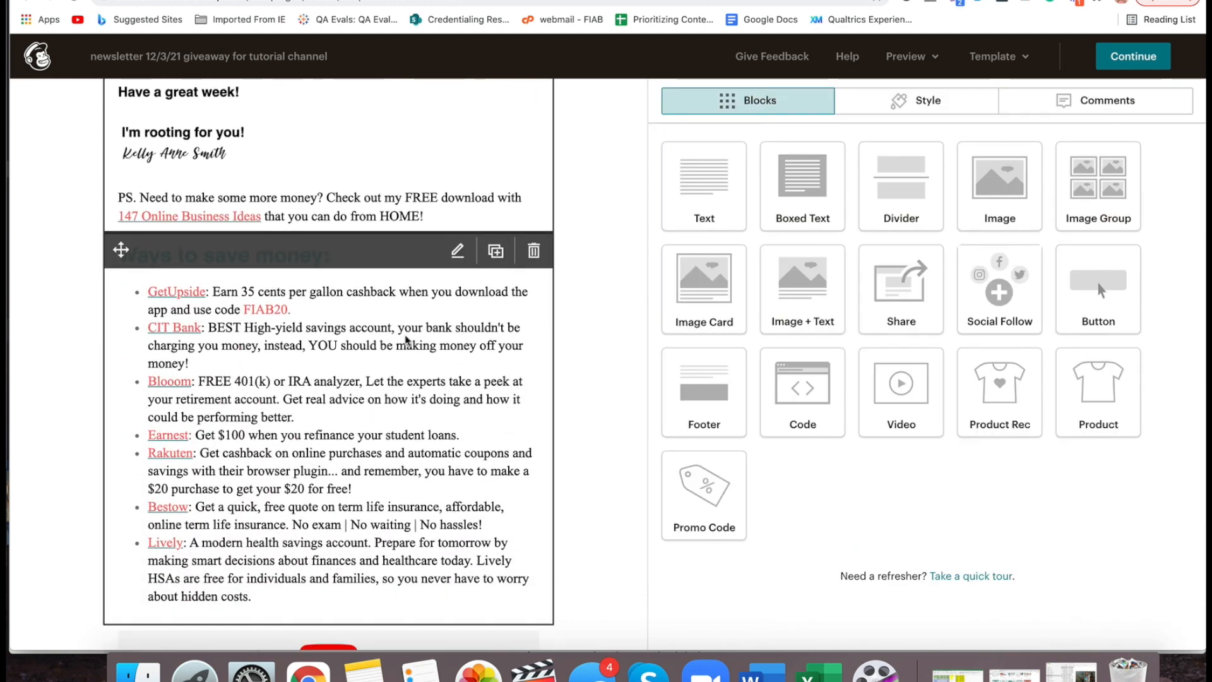
{"action": "scroll", "coordinate": [877, 328], "scroll_direction": "down", "scroll_amount": 1}
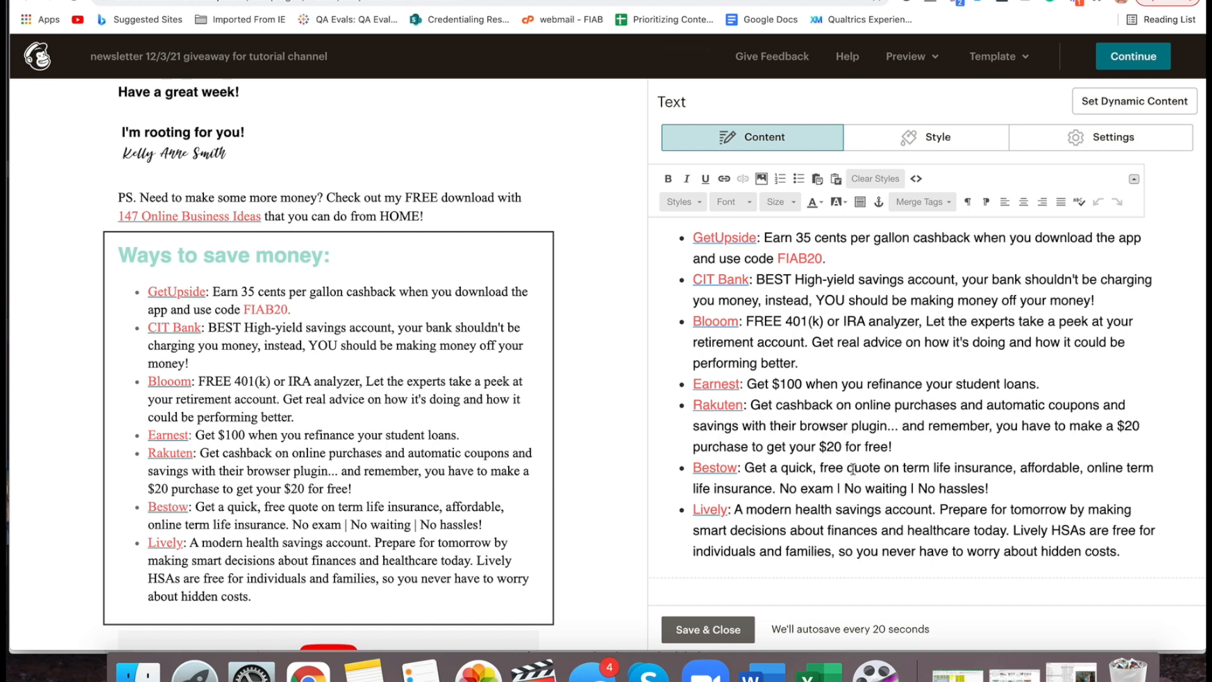
{"action": "left_click", "coordinate": [862, 358]}
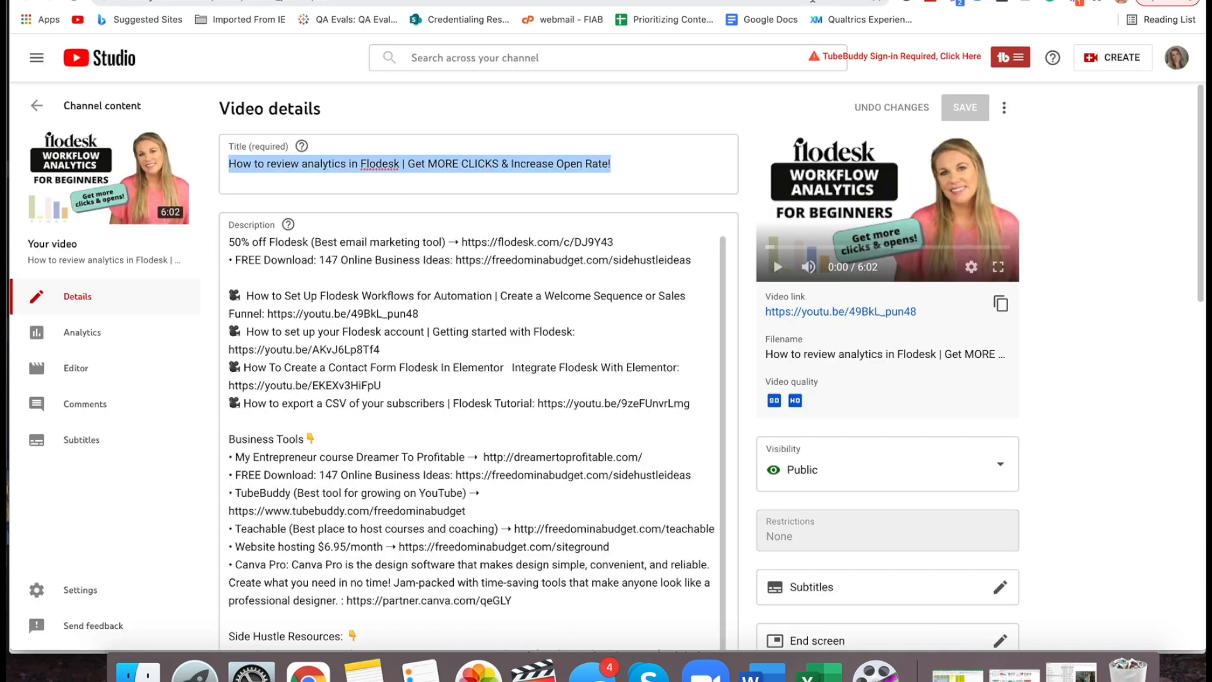
Go to impact.com and sign in to view the affiliate account's brands
{"action": "left_click", "coordinate": [812, 2]}
{"action": "type", "text": "im"}
{"action": "key", "text": "Return"}
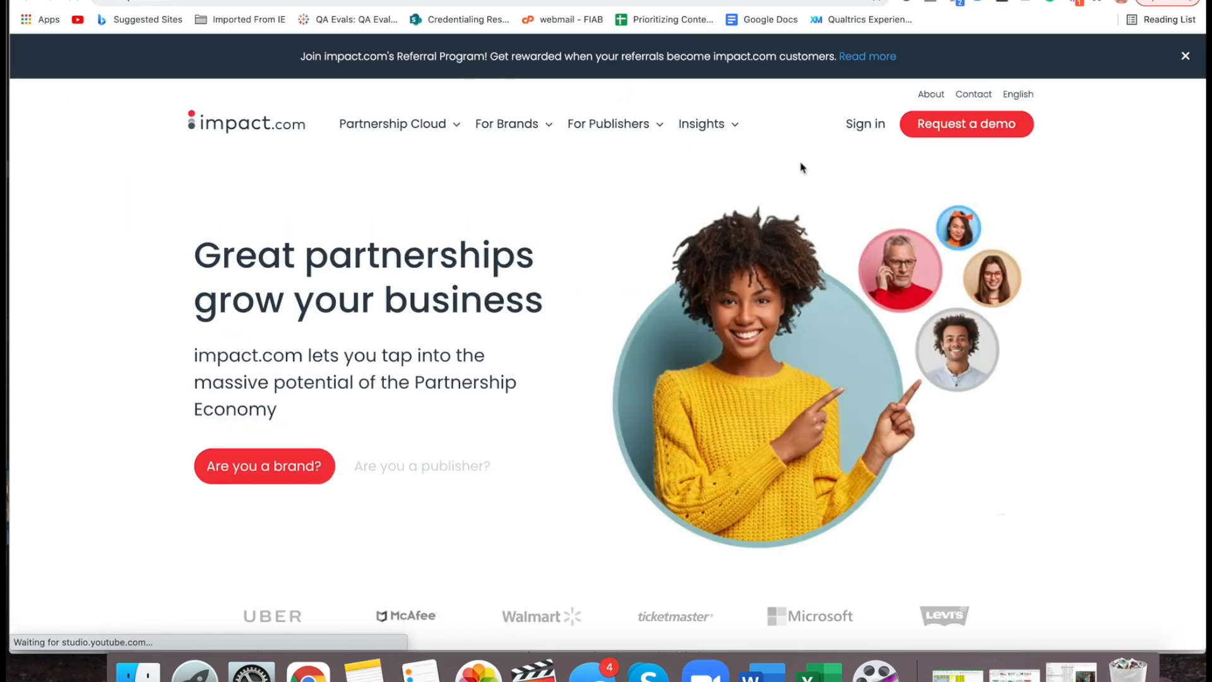
{"action": "left_click", "coordinate": [849, 125]}
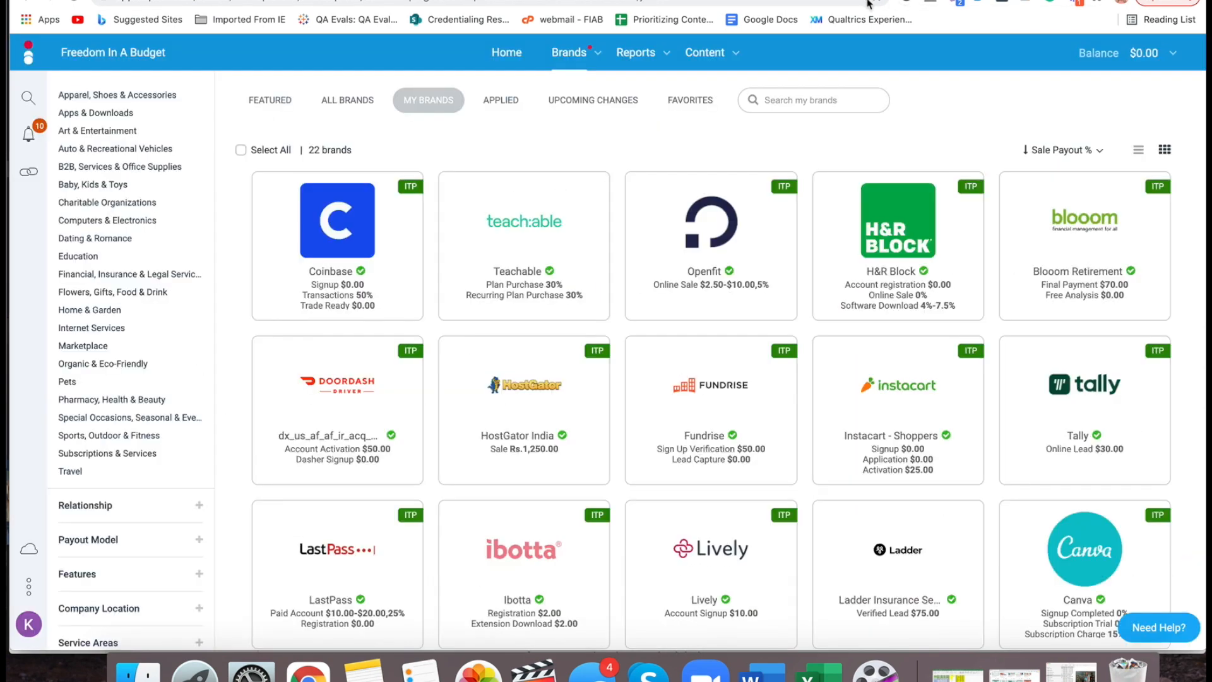
Open freedominabudget.com/ladder in the browser to check the Ladder affiliate link
{"action": "left_click", "coordinate": [868, 5]}
{"action": "type", "text": "freedominabudget.com/"}
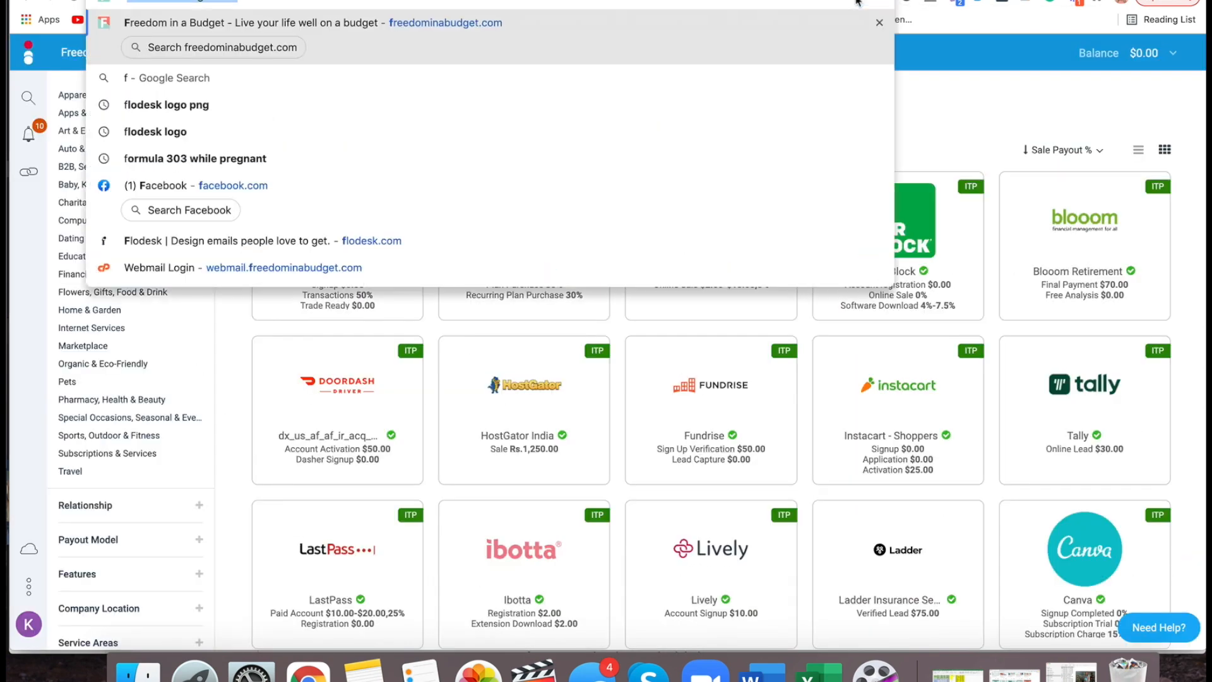
{"action": "type", "text": "lad"}
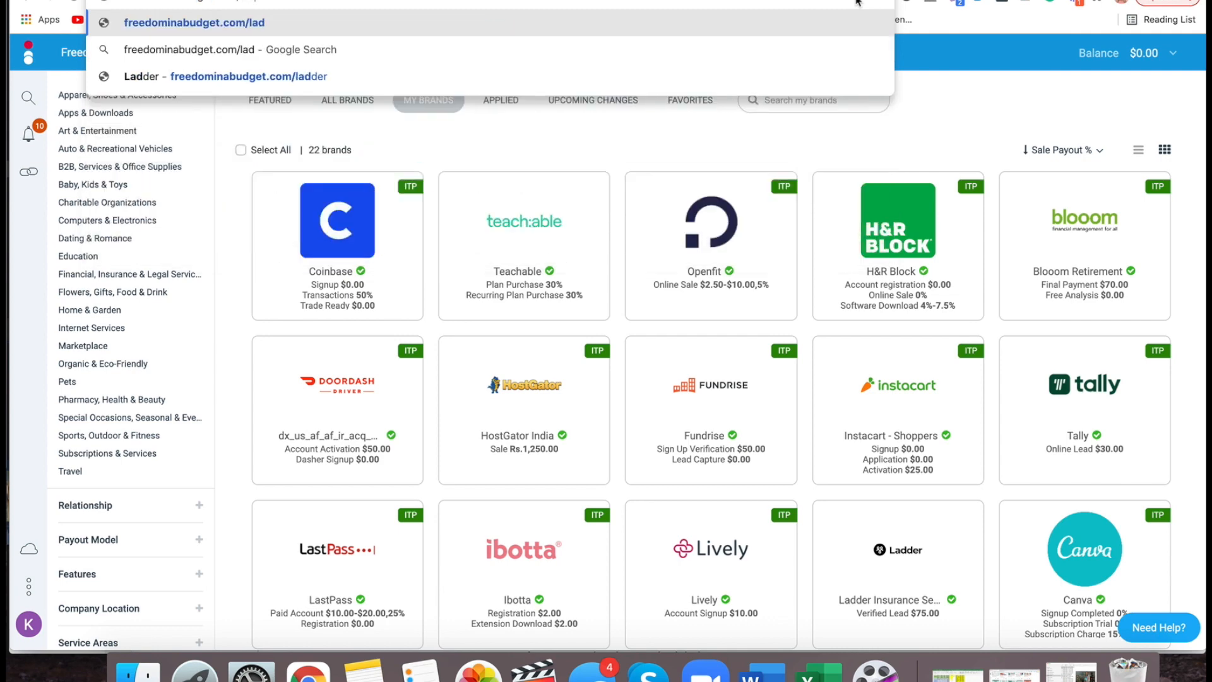
{"action": "type", "text": "der"}
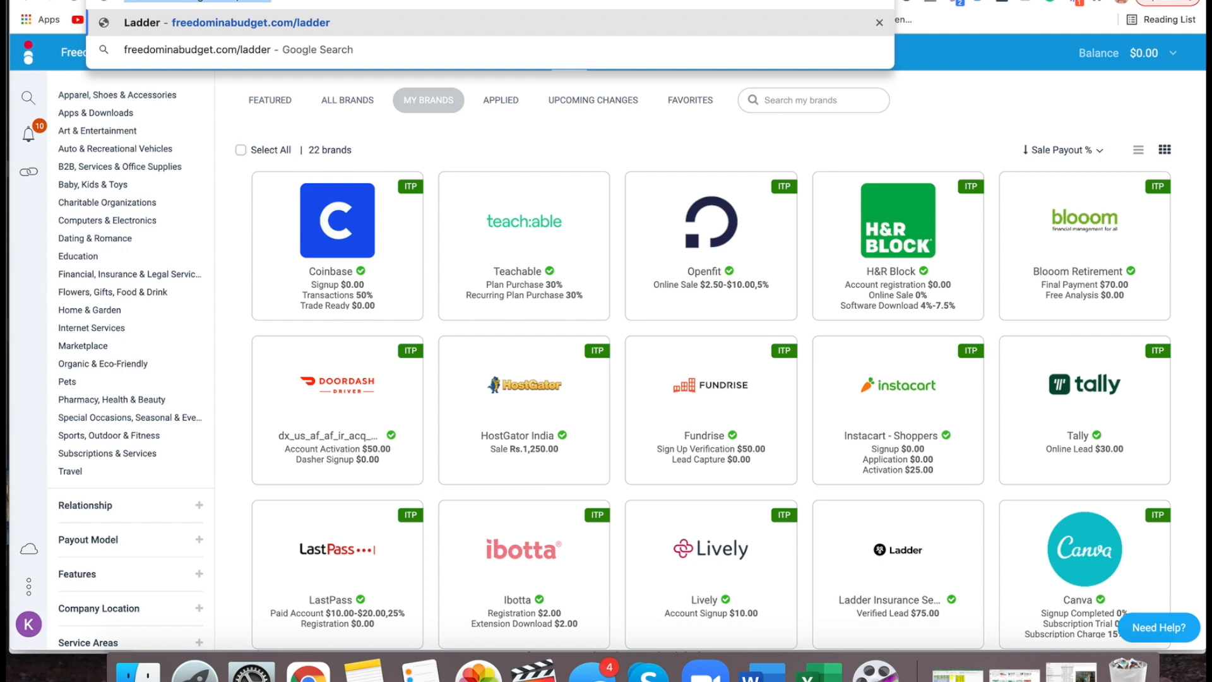
{"action": "key", "text": "Return"}
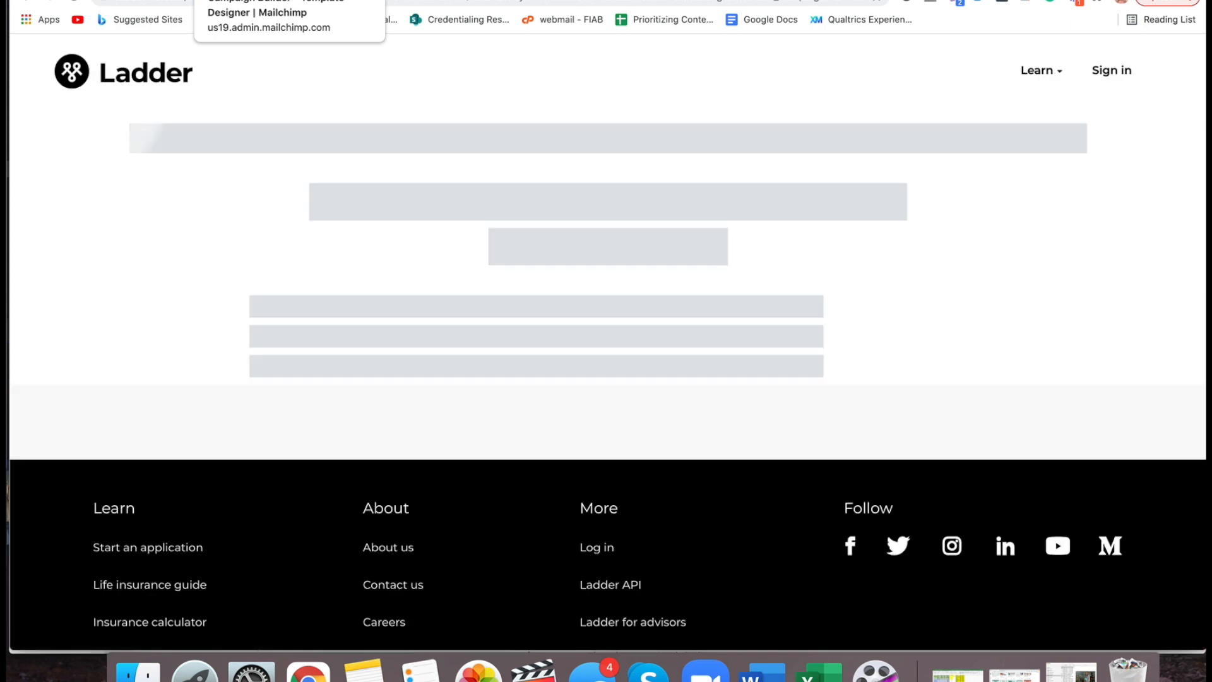
{"action": "left_click", "coordinate": [247, 0]}
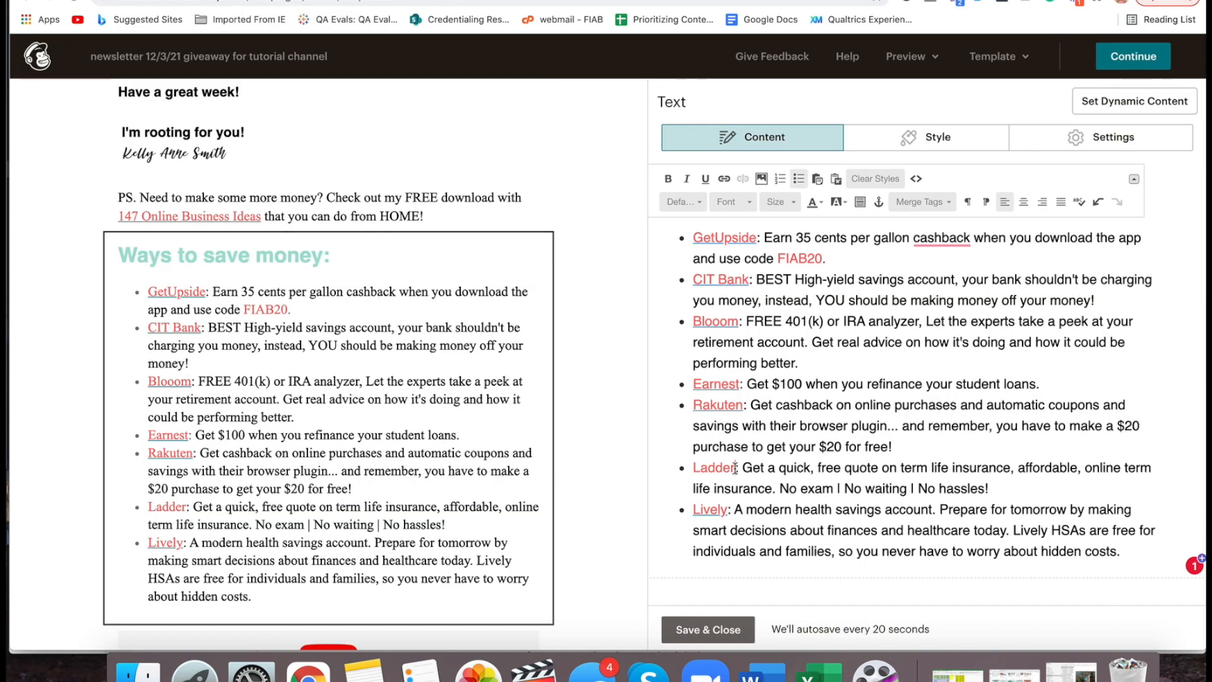
{"action": "left_click_drag", "start_coordinate": [736, 468], "coordinate": [705, 468]}
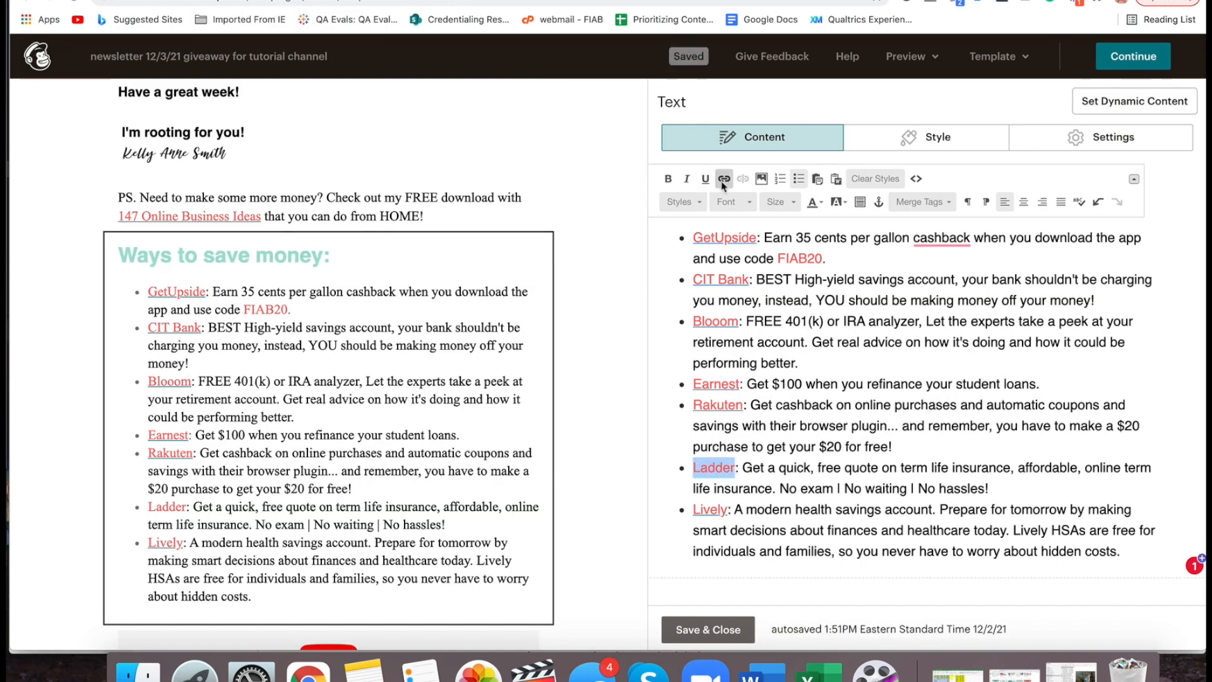
{"action": "left_click", "coordinate": [725, 179]}
{"action": "type", "text": "https://freedominabudget.com/ladder"}
{"action": "left_click", "coordinate": [498, 462]}
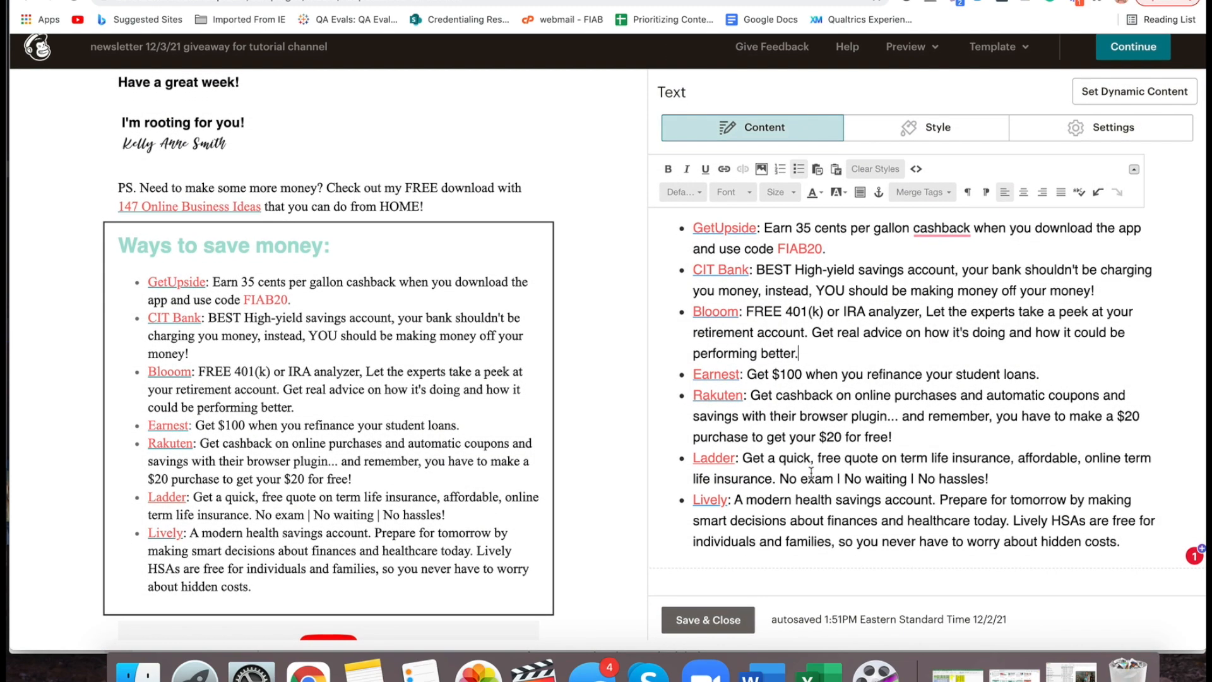
Look over the newsletter preview, and save and close the "Ways to save money" block
{"action": "scroll", "coordinate": [346, 474], "scroll_direction": "down", "scroll_amount": 5}
{"action": "scroll", "coordinate": [346, 475], "scroll_direction": "down", "scroll_amount": 6}
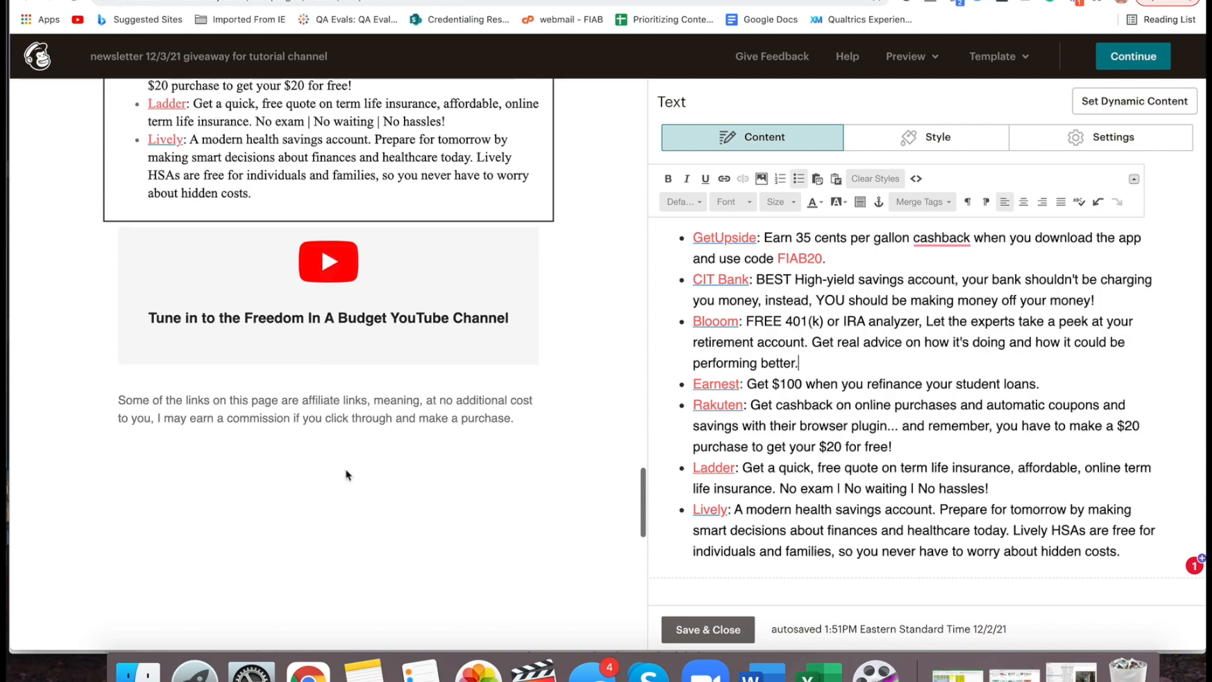
{"action": "scroll", "coordinate": [346, 475], "scroll_direction": "up", "scroll_amount": 15}
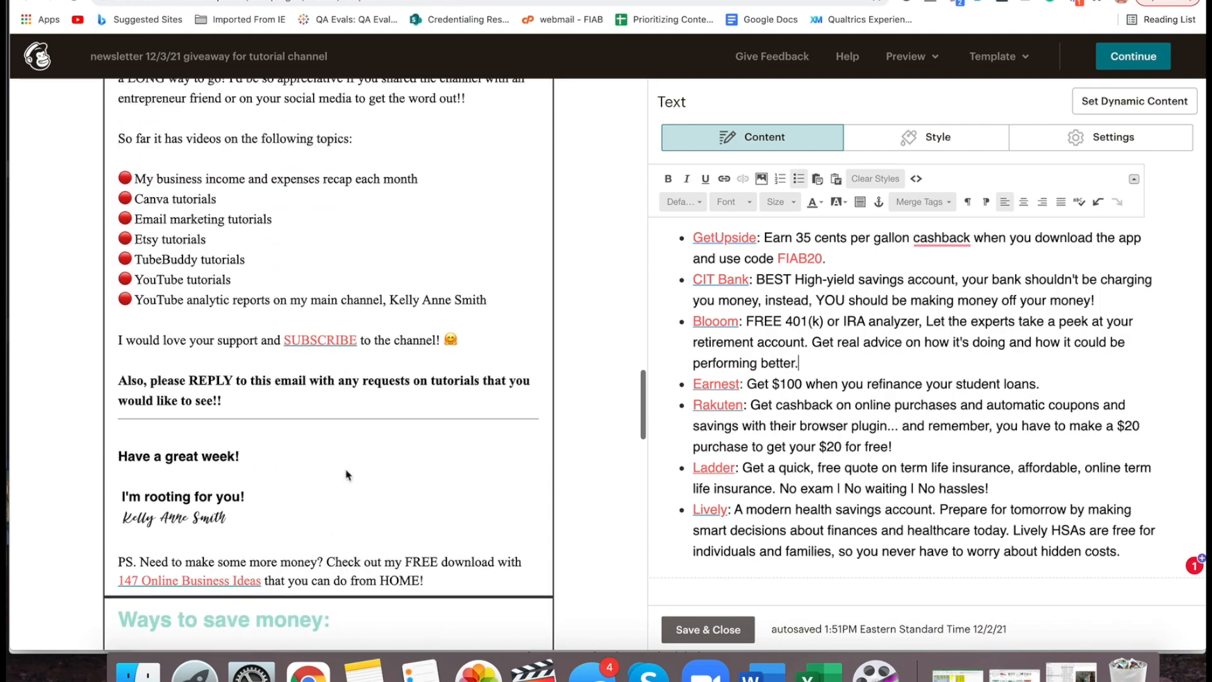
{"action": "scroll", "coordinate": [346, 475], "scroll_direction": "up", "scroll_amount": 15}
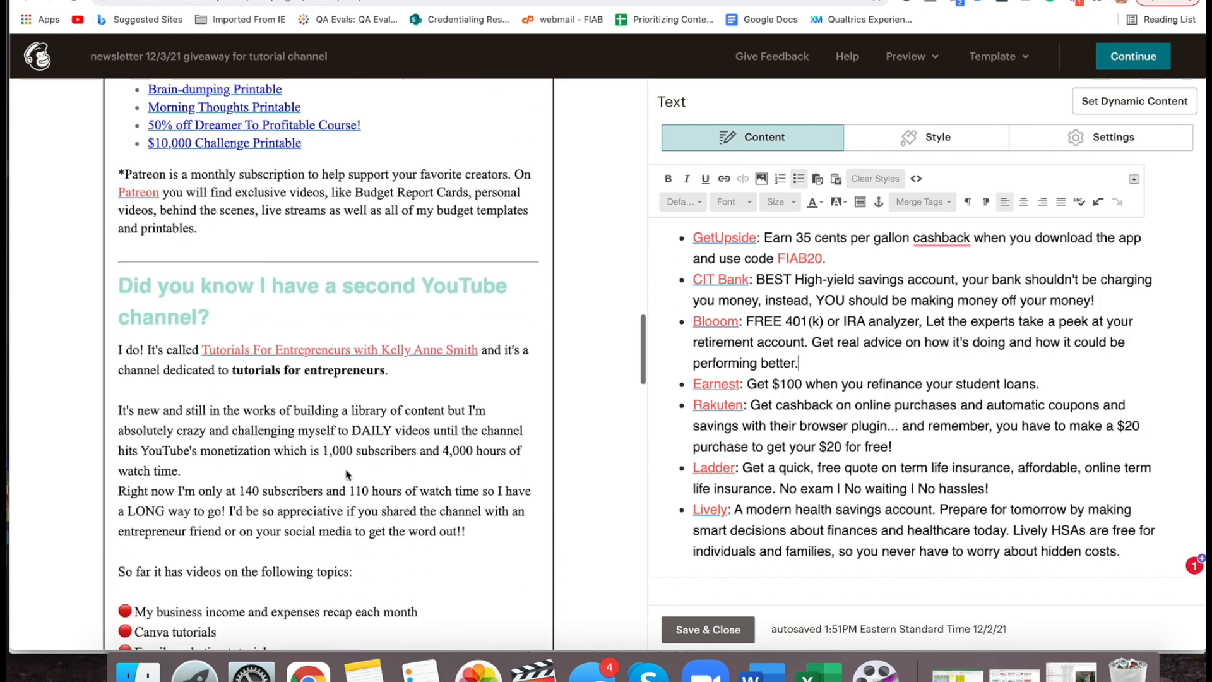
{"action": "scroll", "coordinate": [346, 475], "scroll_direction": "up", "scroll_amount": 5}
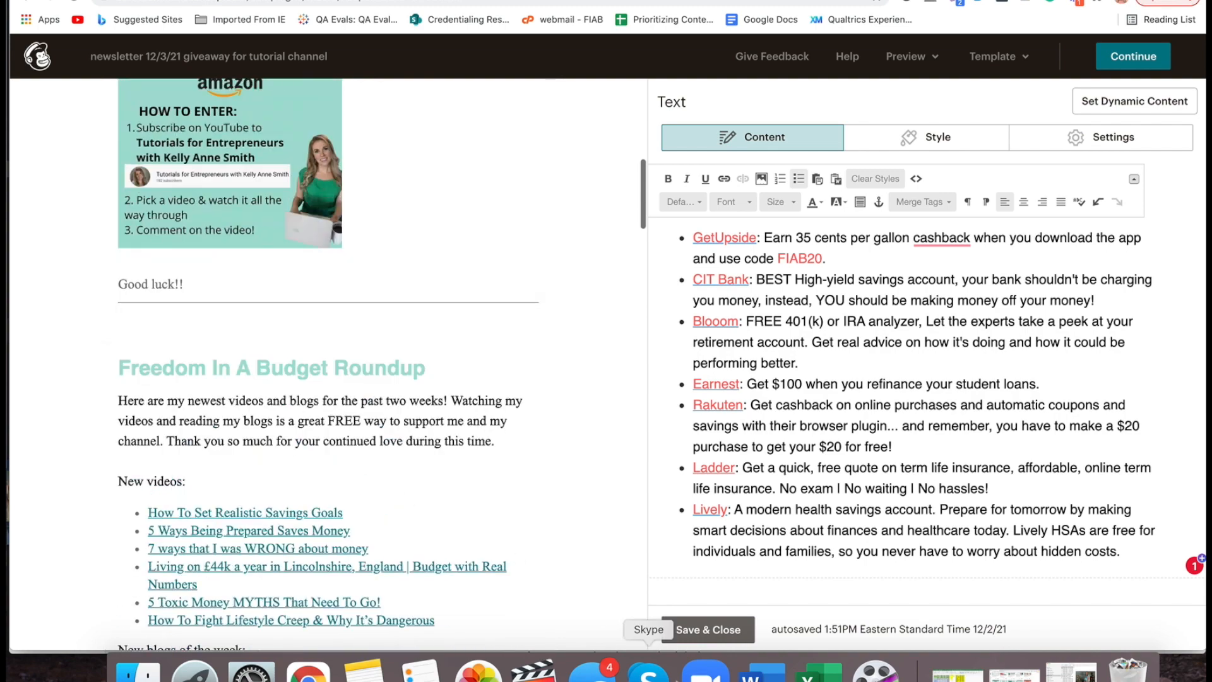
{"action": "left_click", "coordinate": [708, 629]}
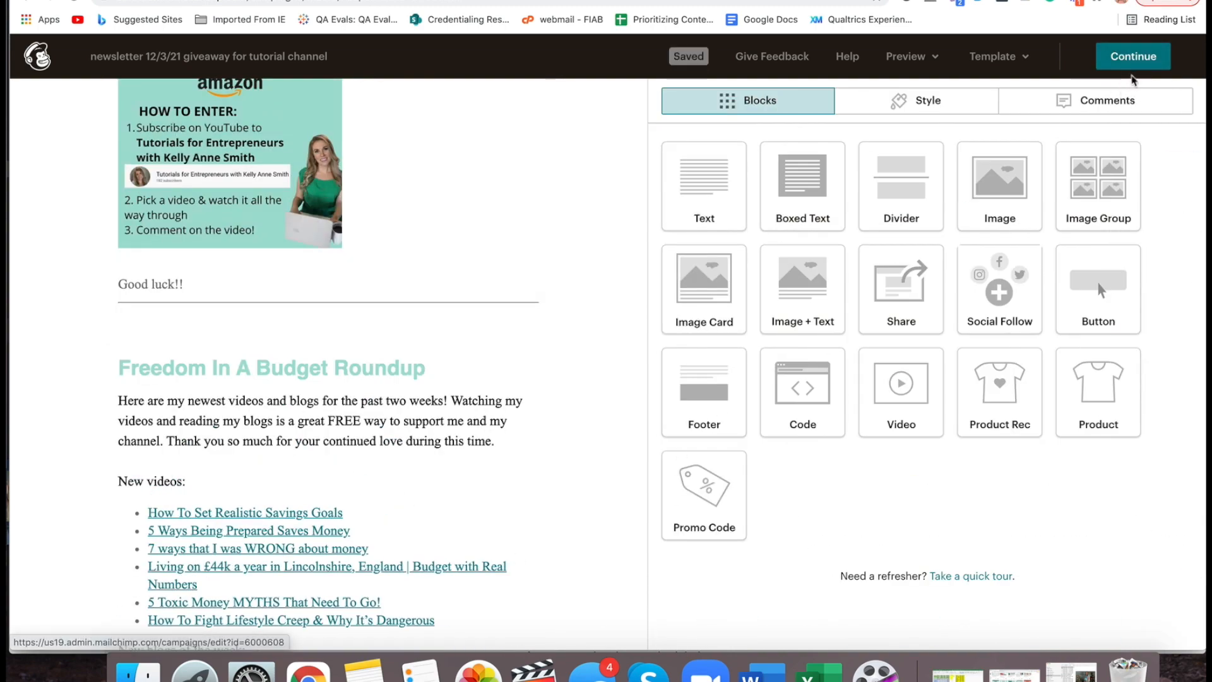
Send a test email of the newsletter to the prefilled e-mail address
{"action": "left_click", "coordinate": [911, 62]}
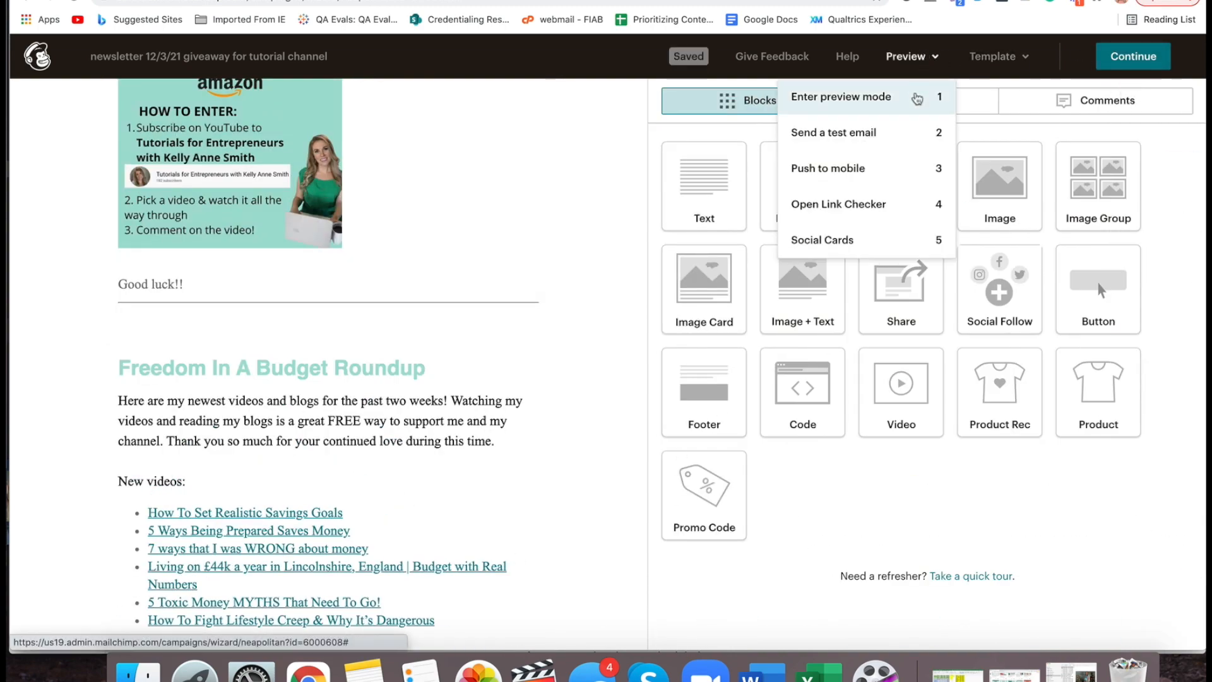
{"action": "left_click", "coordinate": [903, 137]}
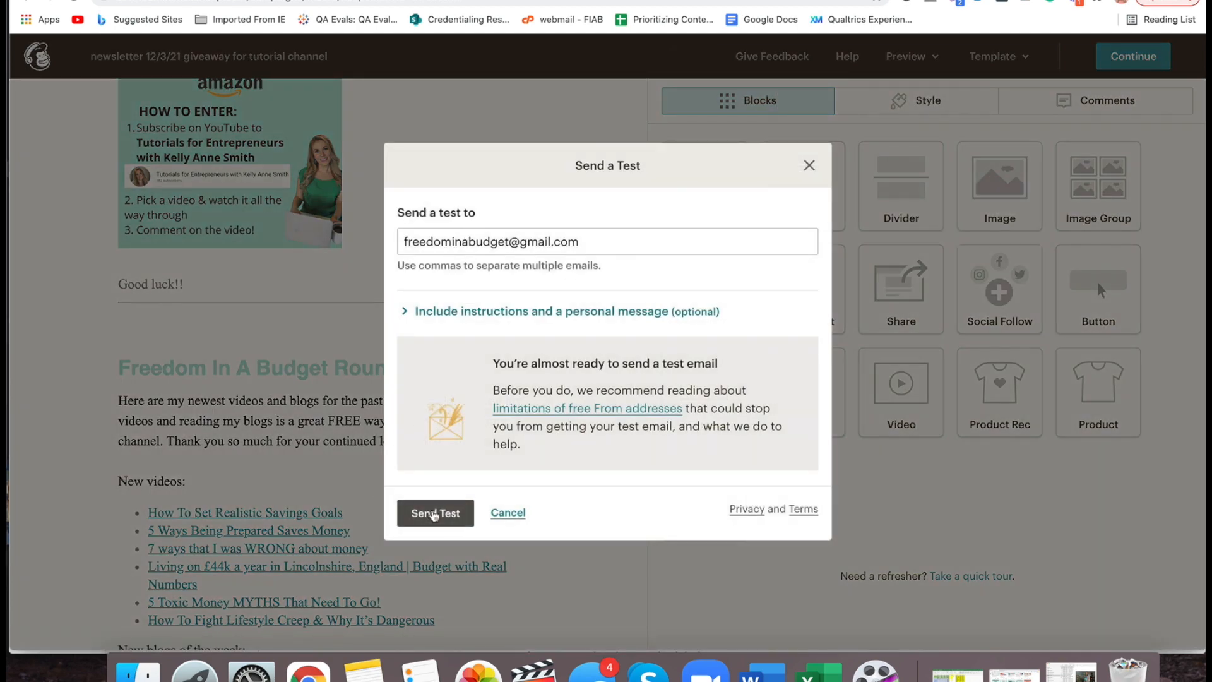
{"action": "left_click", "coordinate": [435, 514]}
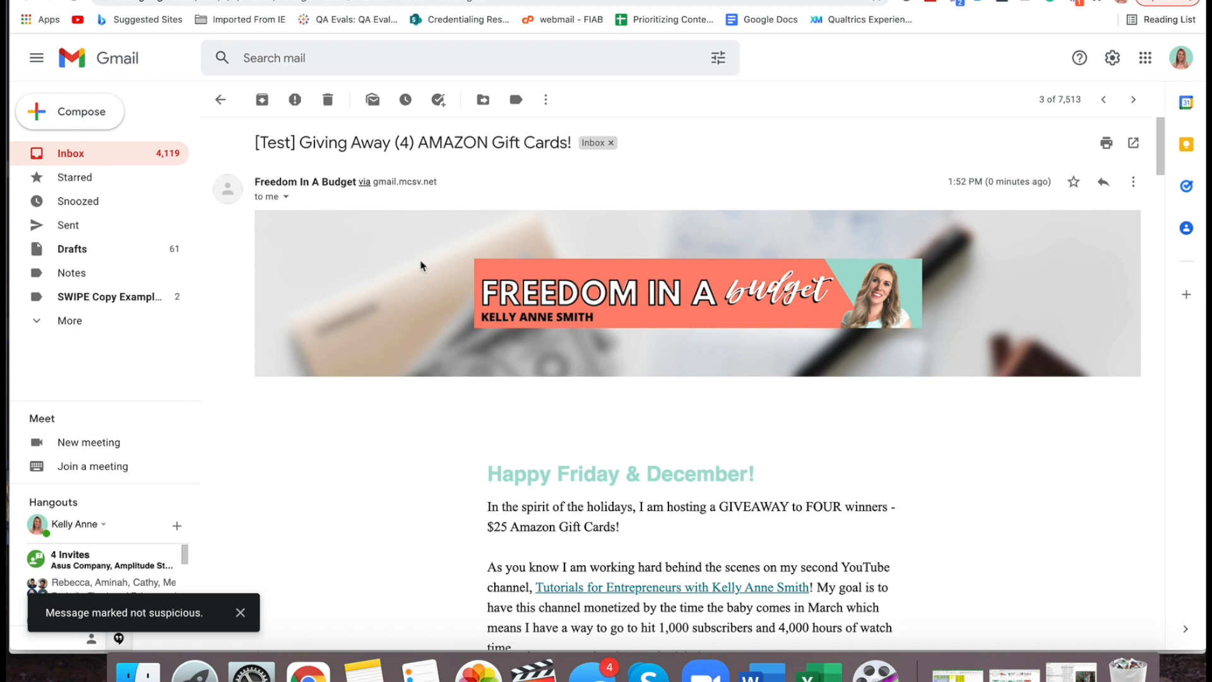
Open Gmail and read the test email's header, giveaway introduction and entry instructions
{"action": "scroll", "coordinate": [420, 264], "scroll_direction": "down", "scroll_amount": 1}
{"action": "scroll", "coordinate": [416, 255], "scroll_direction": "up", "scroll_amount": 1}
{"action": "scroll", "coordinate": [430, 283], "scroll_direction": "down", "scroll_amount": 1}
{"action": "scroll", "coordinate": [430, 284], "scroll_direction": "up", "scroll_amount": 1}
{"action": "scroll", "coordinate": [430, 283], "scroll_direction": "down", "scroll_amount": 6}
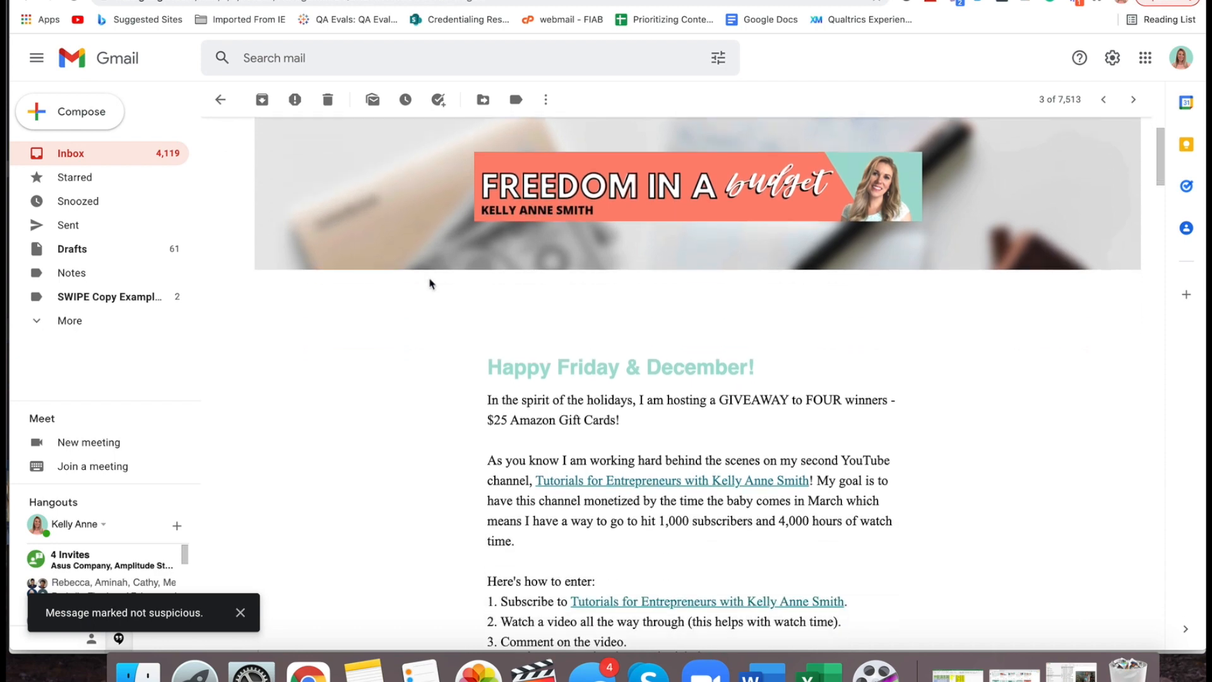
{"action": "scroll", "coordinate": [430, 283], "scroll_direction": "down", "scroll_amount": 4}
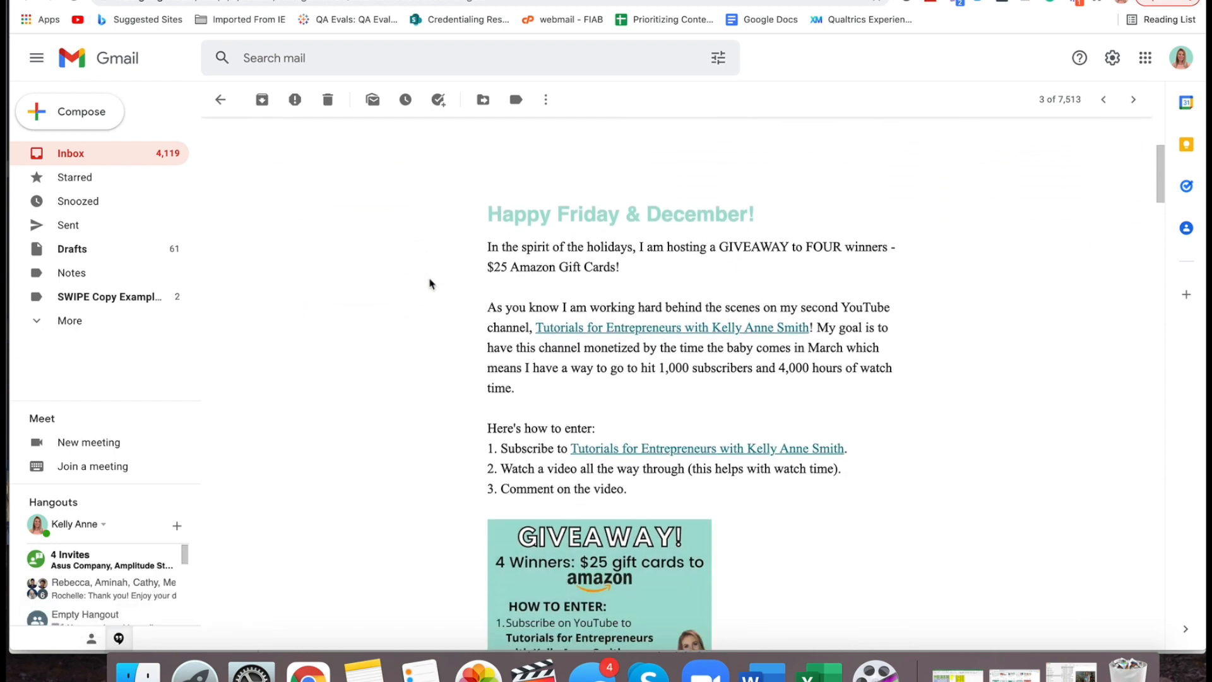
{"action": "scroll", "coordinate": [429, 283], "scroll_direction": "down", "scroll_amount": 5}
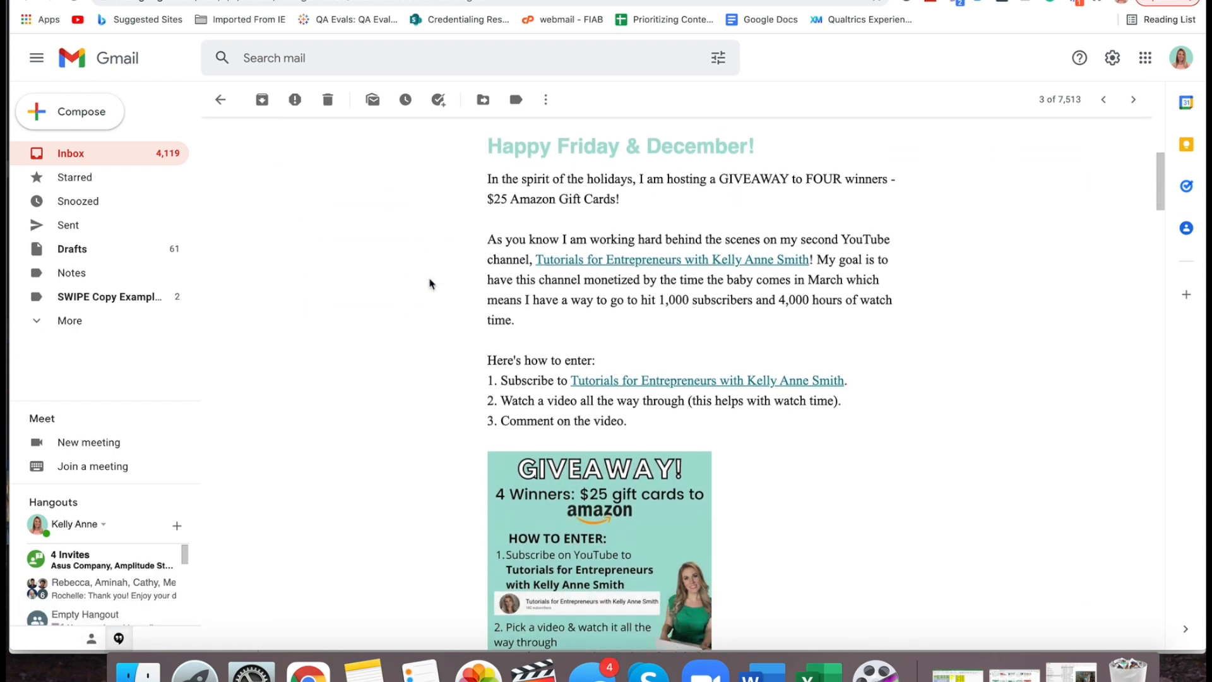
{"action": "scroll", "coordinate": [430, 284], "scroll_direction": "up", "scroll_amount": 5}
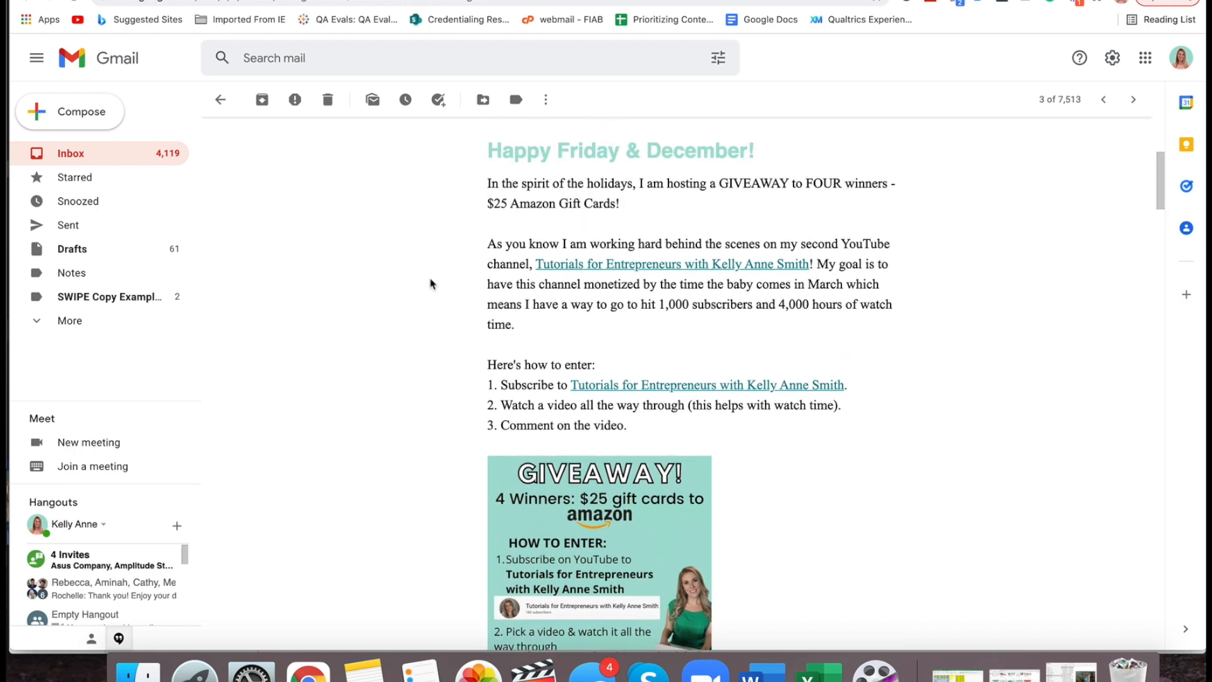
Test the "Tutorials for Entrepreneurs" channel links in the giveaway text of the test email, and return to the message
{"action": "left_click", "coordinate": [607, 286]}
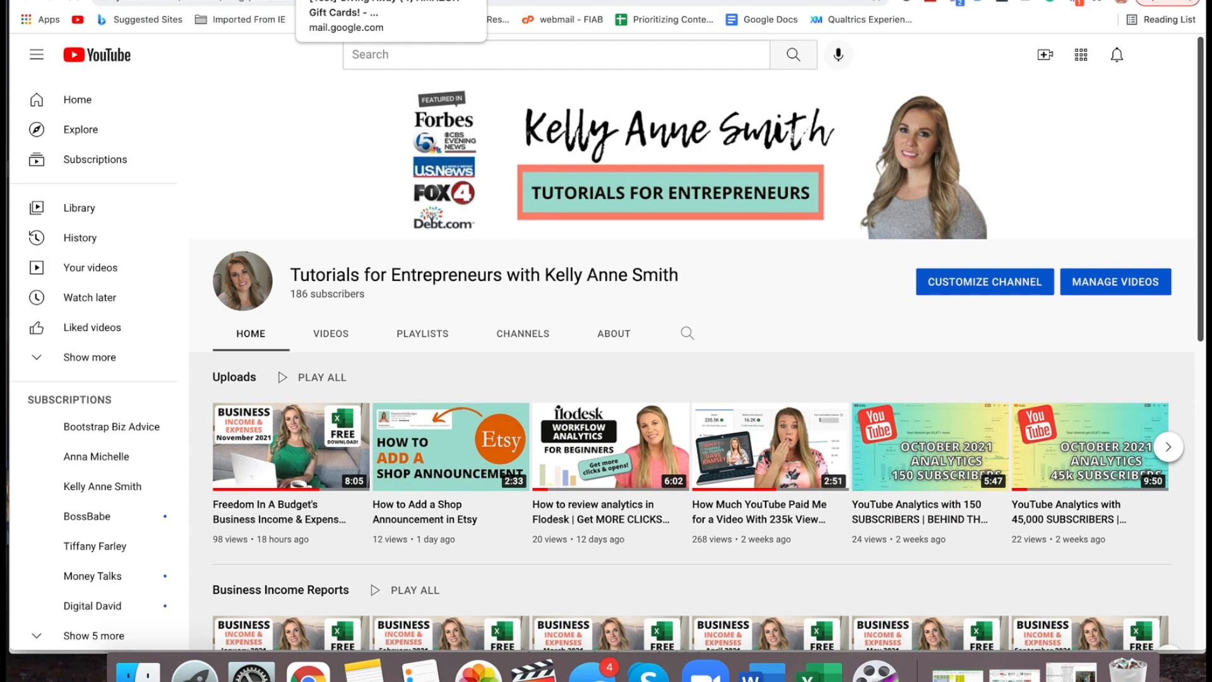
{"action": "left_click", "coordinate": [345, 0]}
{"action": "left_click", "coordinate": [607, 407]}
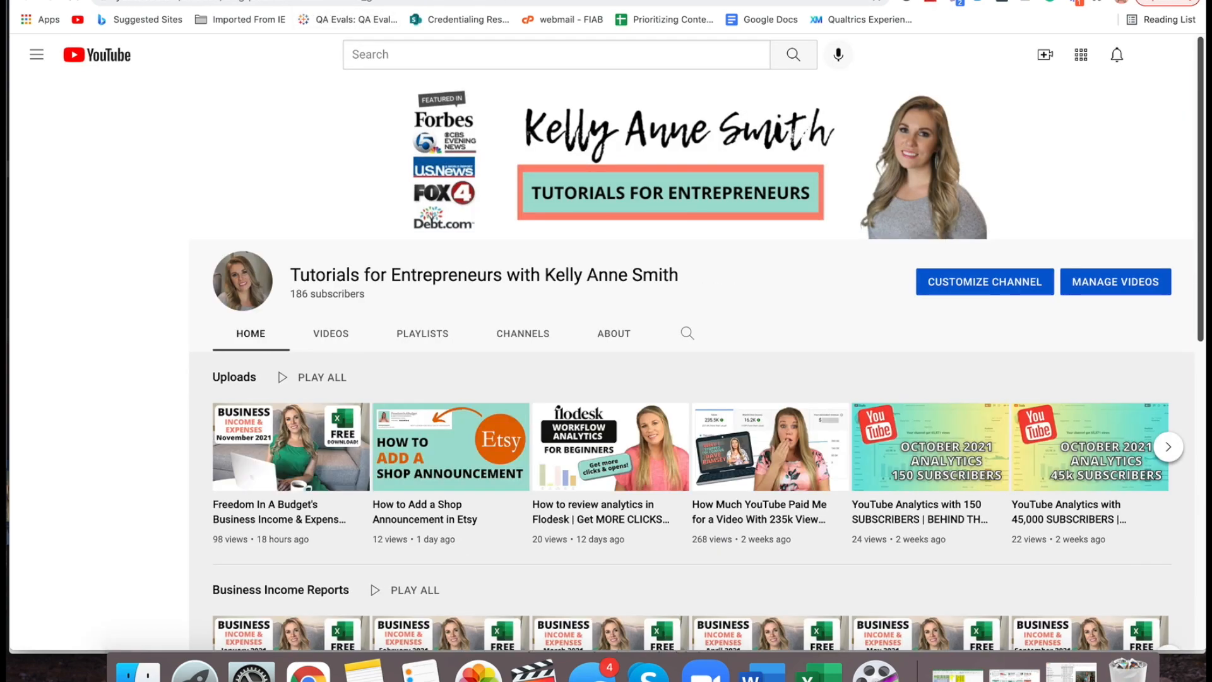
{"action": "left_click", "coordinate": [444, 5]}
{"action": "left_click", "coordinate": [379, 0]}
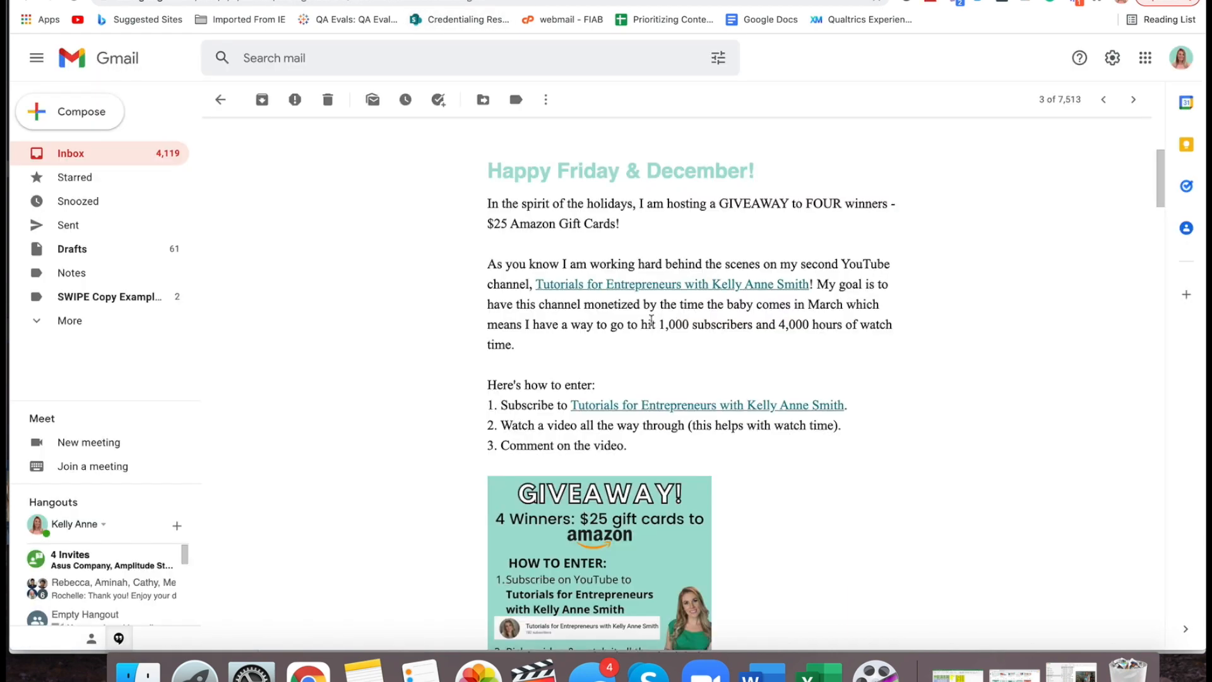
{"action": "scroll", "coordinate": [637, 328], "scroll_direction": "down", "scroll_amount": 4}
{"action": "left_click", "coordinate": [621, 337]}
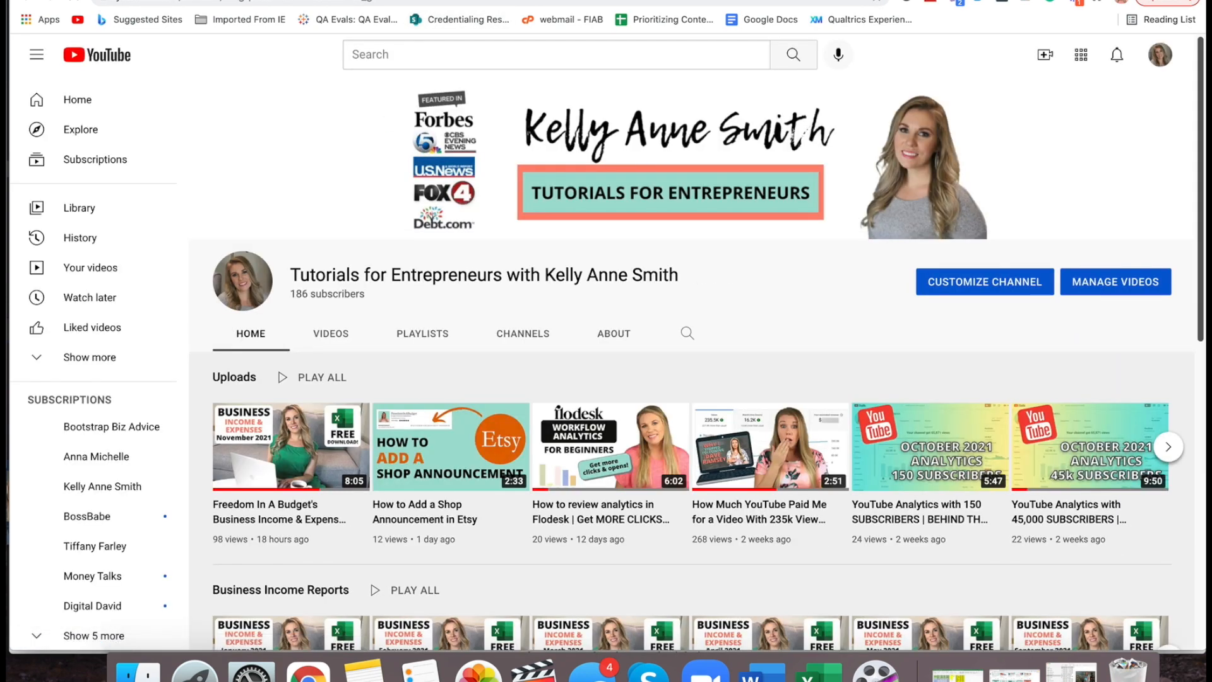
{"action": "key", "text": "super+w"}
Check the formatting of the test email's roundup, podcast, Patreon and second-channel sections
{"action": "scroll", "coordinate": [446, 251], "scroll_direction": "down", "scroll_amount": 5}
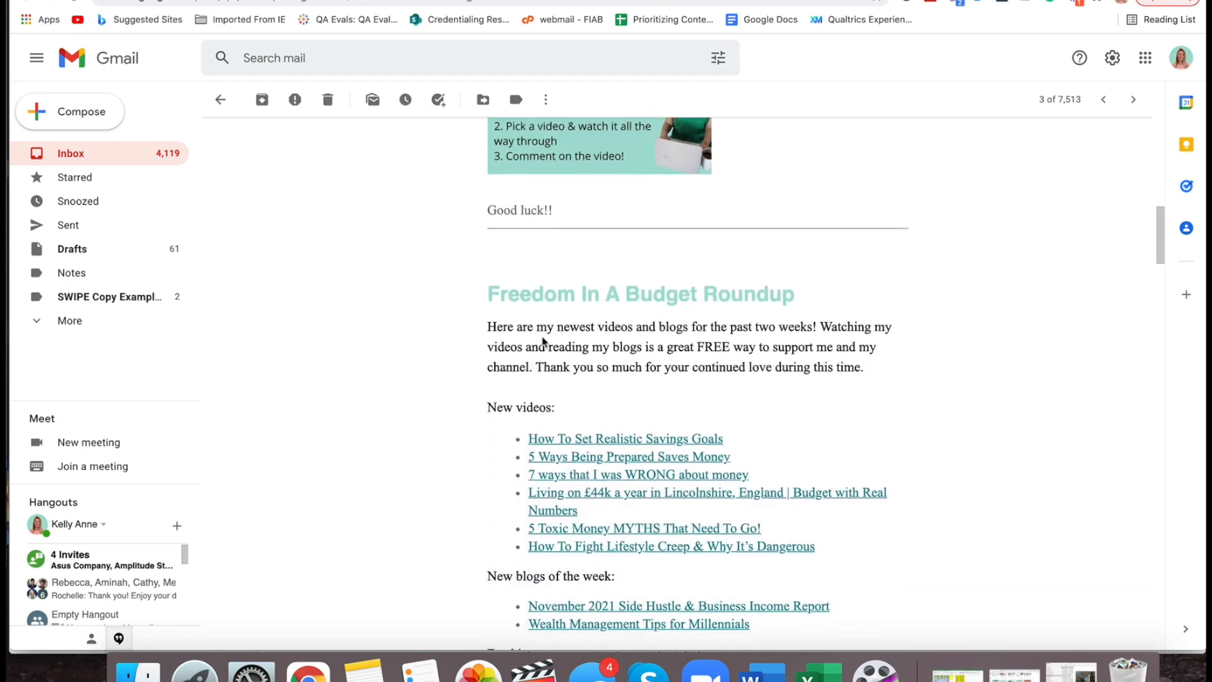
{"action": "scroll", "coordinate": [543, 342], "scroll_direction": "down", "scroll_amount": 10}
{"action": "scroll", "coordinate": [464, 325], "scroll_direction": "down", "scroll_amount": 8}
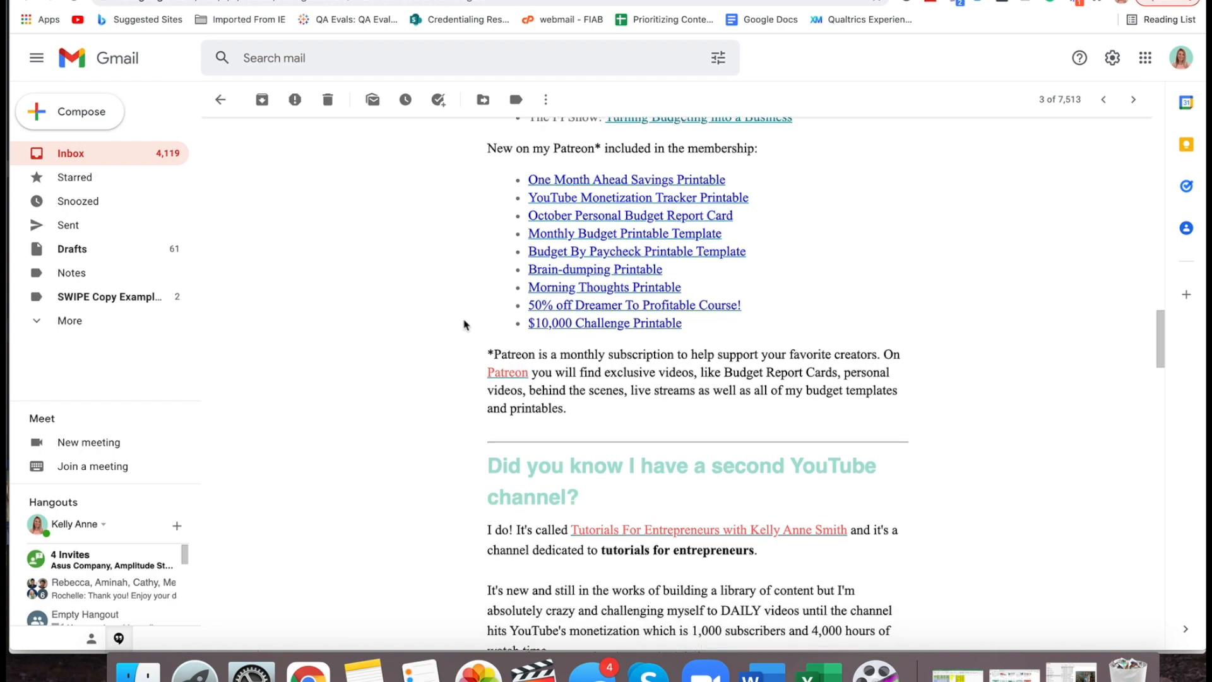
{"action": "scroll", "coordinate": [464, 324], "scroll_direction": "down", "scroll_amount": 3}
{"action": "scroll", "coordinate": [464, 324], "scroll_direction": "up", "scroll_amount": 8}
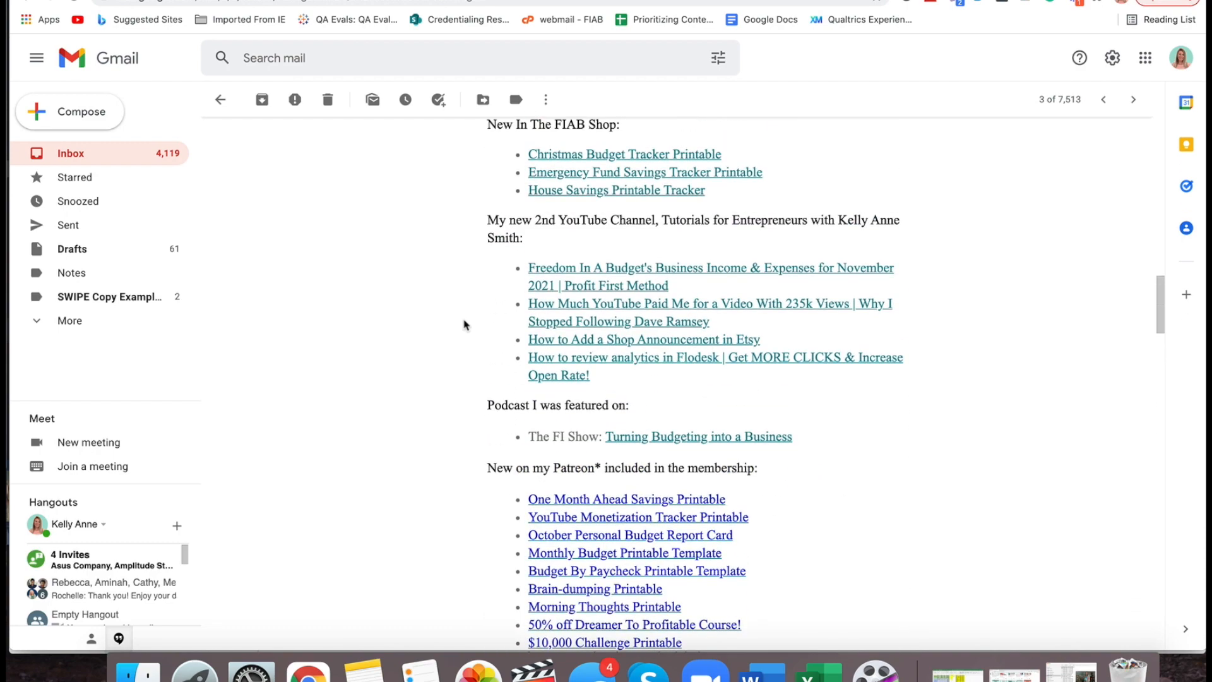
{"action": "scroll", "coordinate": [464, 325], "scroll_direction": "up", "scroll_amount": 20}
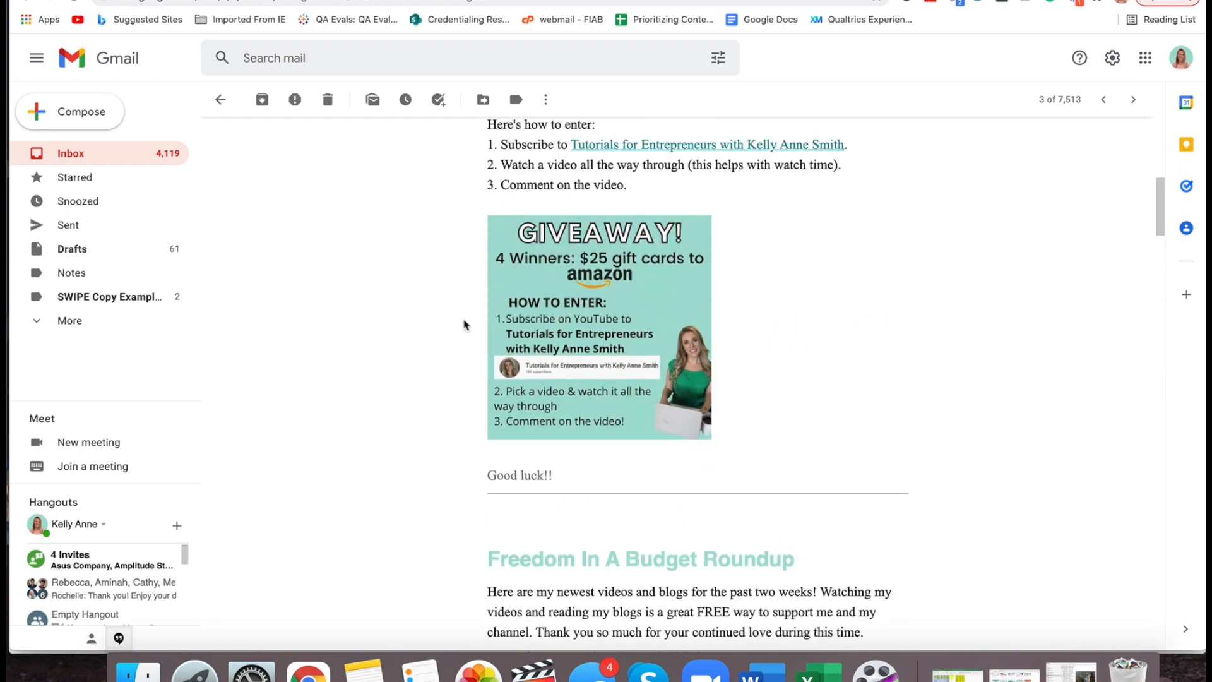
Back in the Mailchimp draft, colour "Podcast I was featured on:" and "The FI Show:" black in the roundup block, and save and close it
{"action": "left_click", "coordinate": [354, 1]}
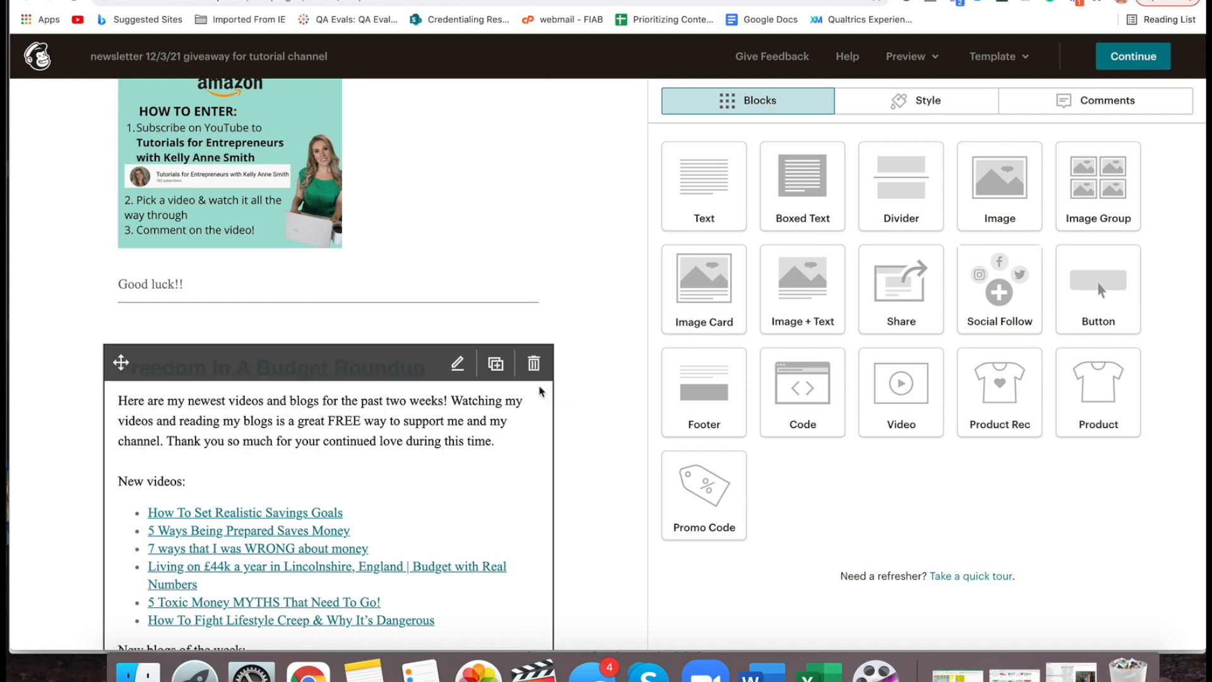
{"action": "scroll", "coordinate": [540, 392], "scroll_direction": "down", "scroll_amount": 9}
{"action": "scroll", "coordinate": [540, 392], "scroll_direction": "down", "scroll_amount": 5}
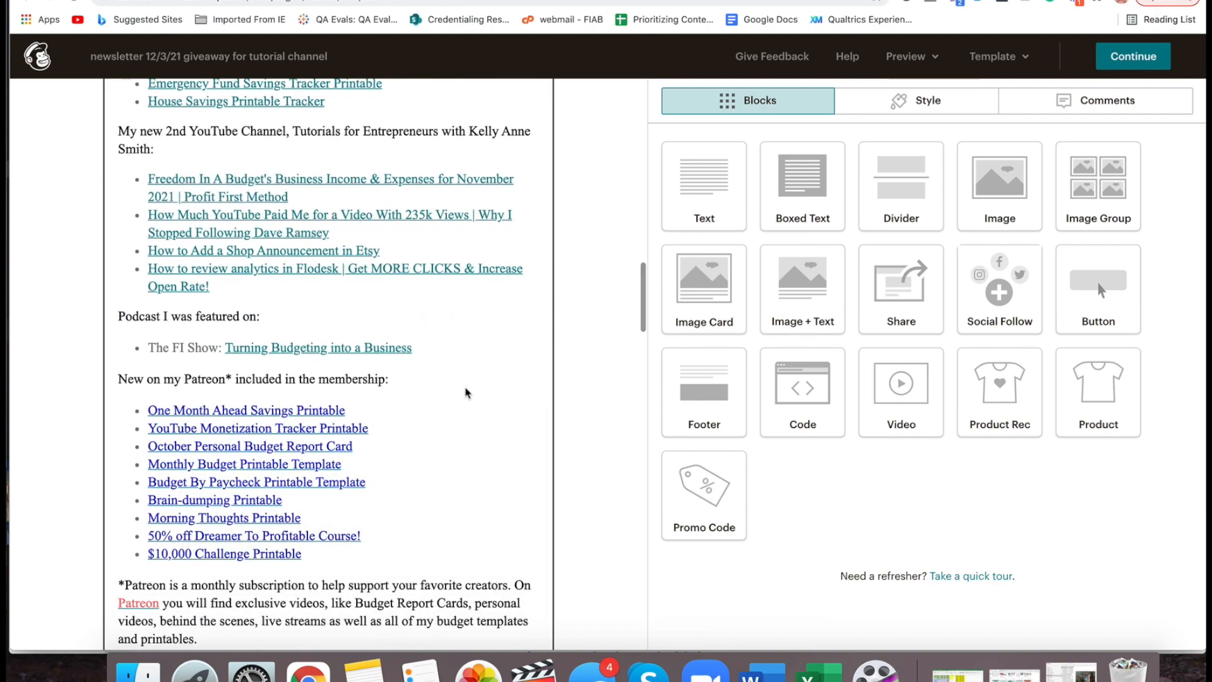
{"action": "left_click", "coordinate": [466, 393]}
{"action": "scroll", "coordinate": [750, 410], "scroll_direction": "down", "scroll_amount": 5}
{"action": "scroll", "coordinate": [750, 410], "scroll_direction": "down", "scroll_amount": 4}
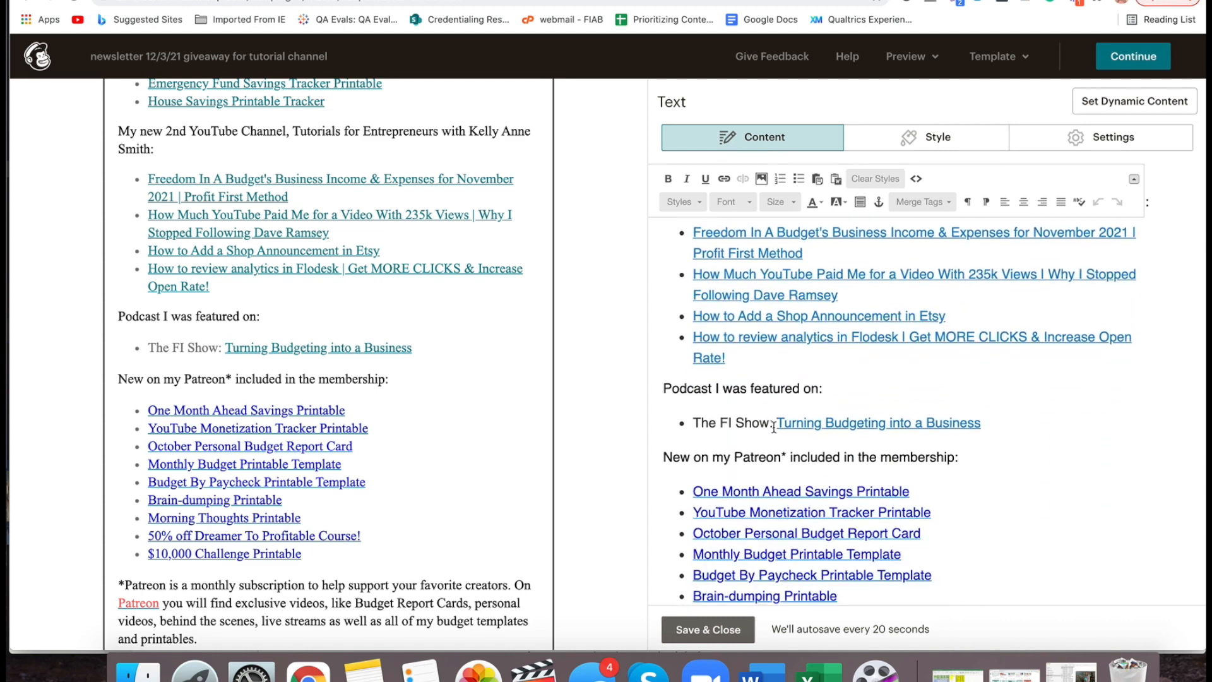
{"action": "left_click_drag", "start_coordinate": [773, 427], "coordinate": [693, 424]}
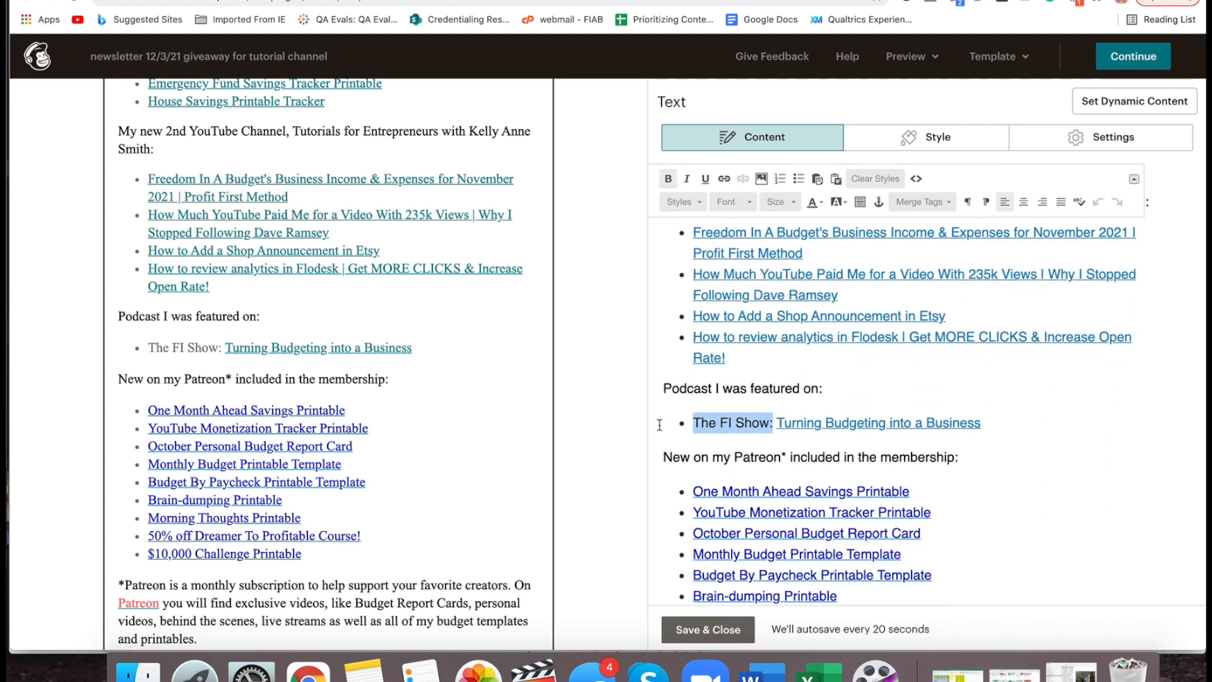
{"action": "left_click", "coordinate": [764, 421]}
{"action": "left_click_drag", "start_coordinate": [776, 423], "coordinate": [664, 381]}
{"action": "left_click", "coordinate": [815, 202]}
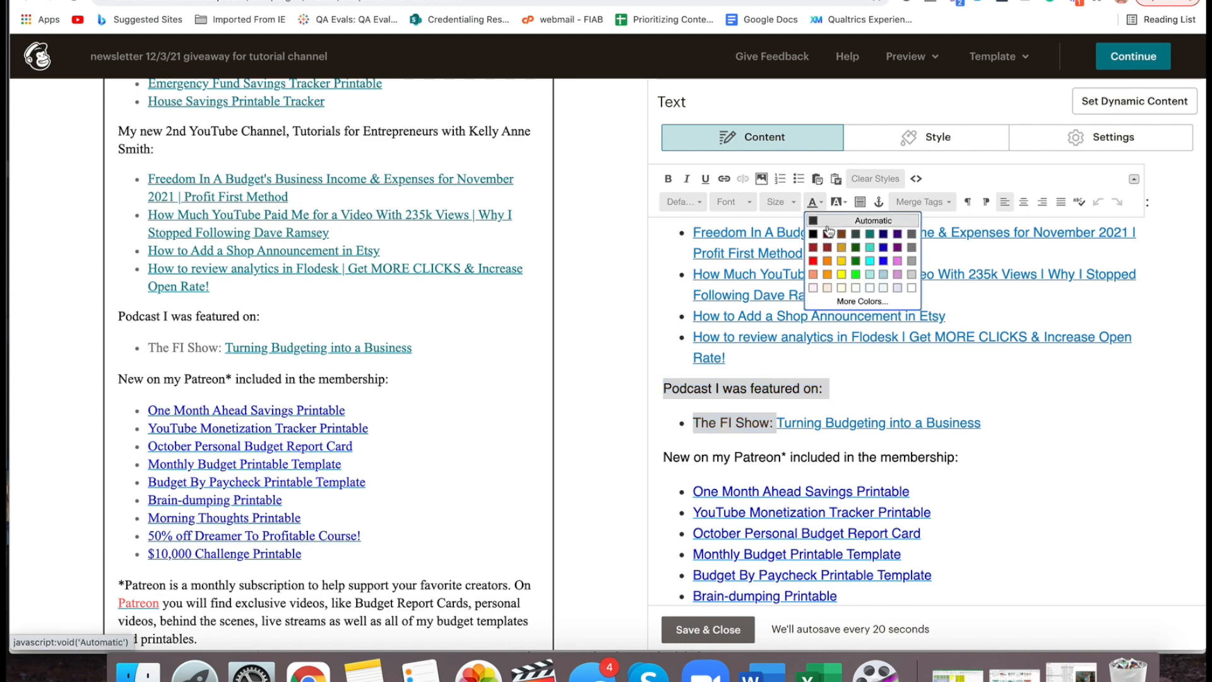
{"action": "left_click", "coordinate": [814, 236]}
{"action": "left_click", "coordinate": [1003, 377]}
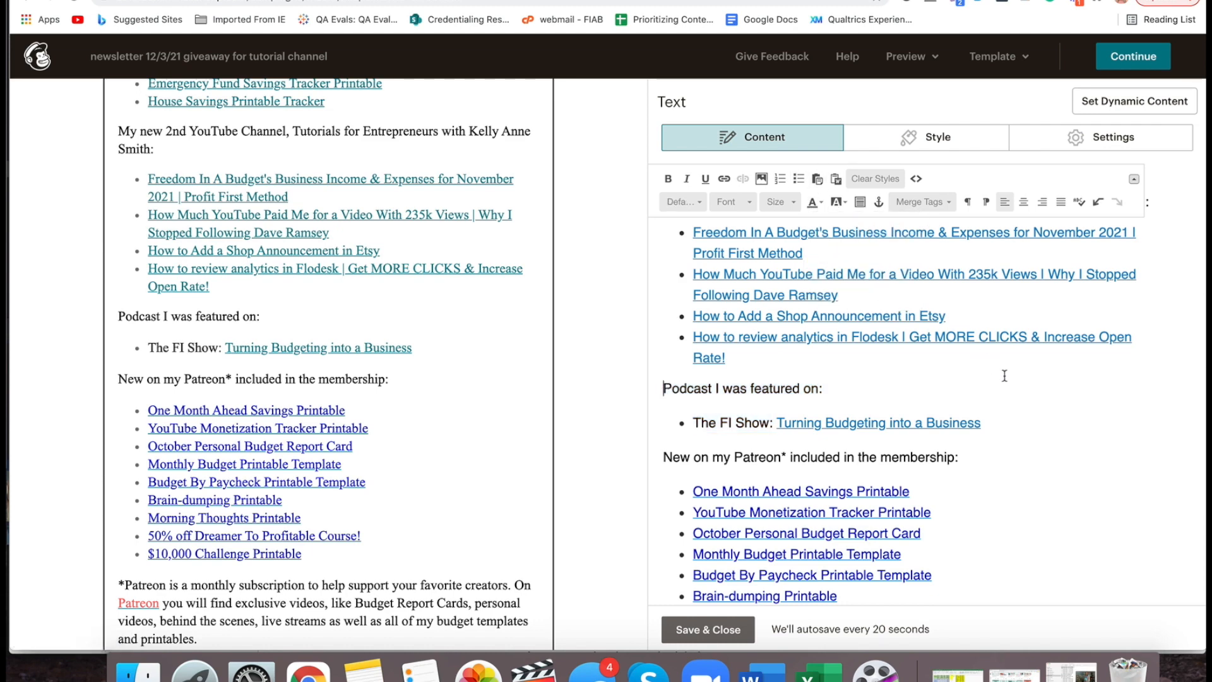
{"action": "left_click", "coordinate": [692, 631]}
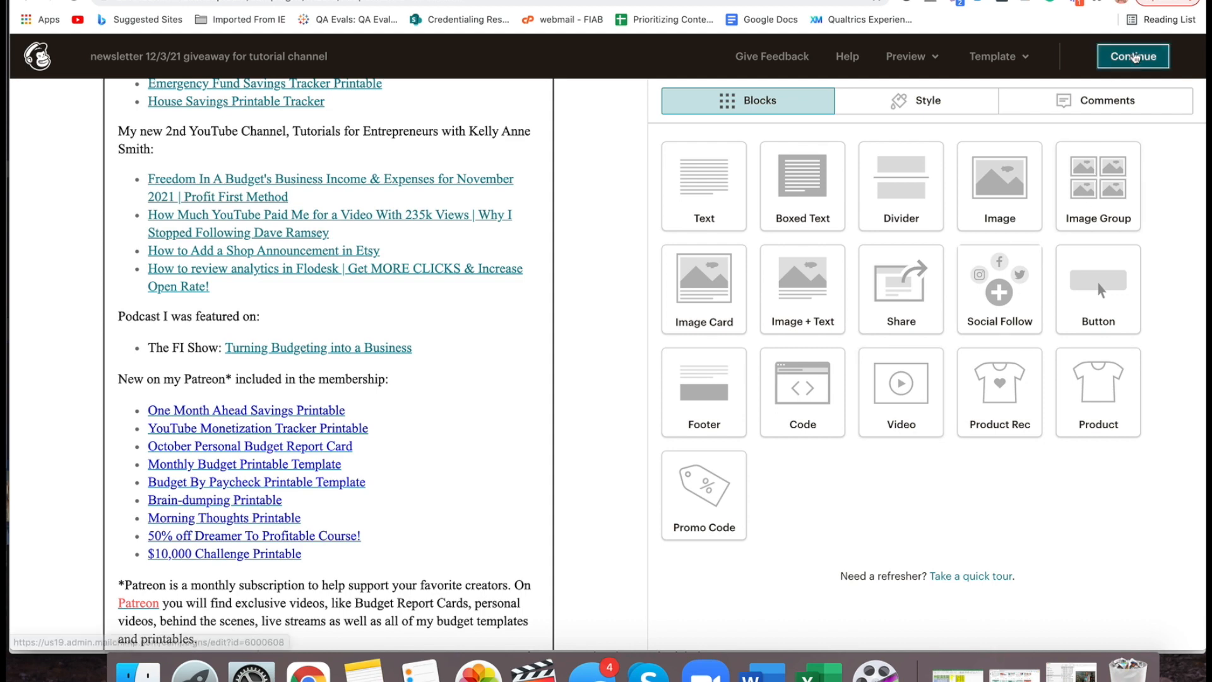
Continue from the design to the campaign overview and review its recipients, sender, subject and content
{"action": "left_click", "coordinate": [1134, 58]}
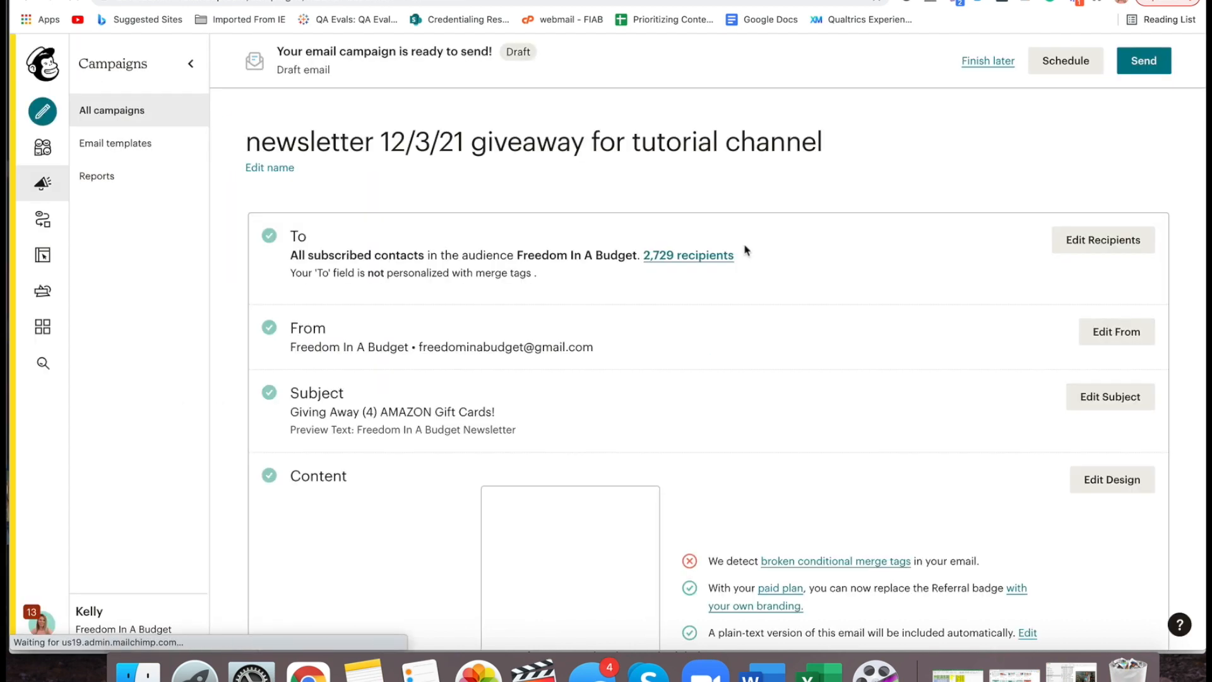
{"action": "scroll", "coordinate": [879, 168], "scroll_direction": "down", "scroll_amount": 5}
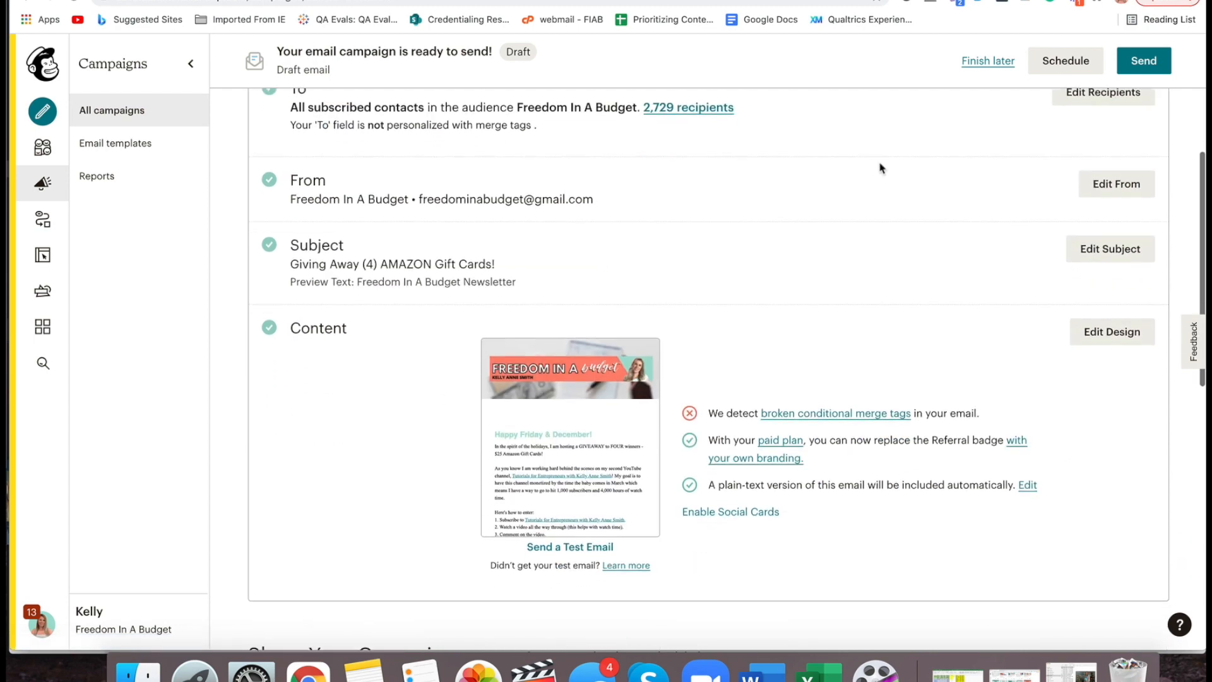
{"action": "scroll", "coordinate": [882, 168], "scroll_direction": "up", "scroll_amount": 5}
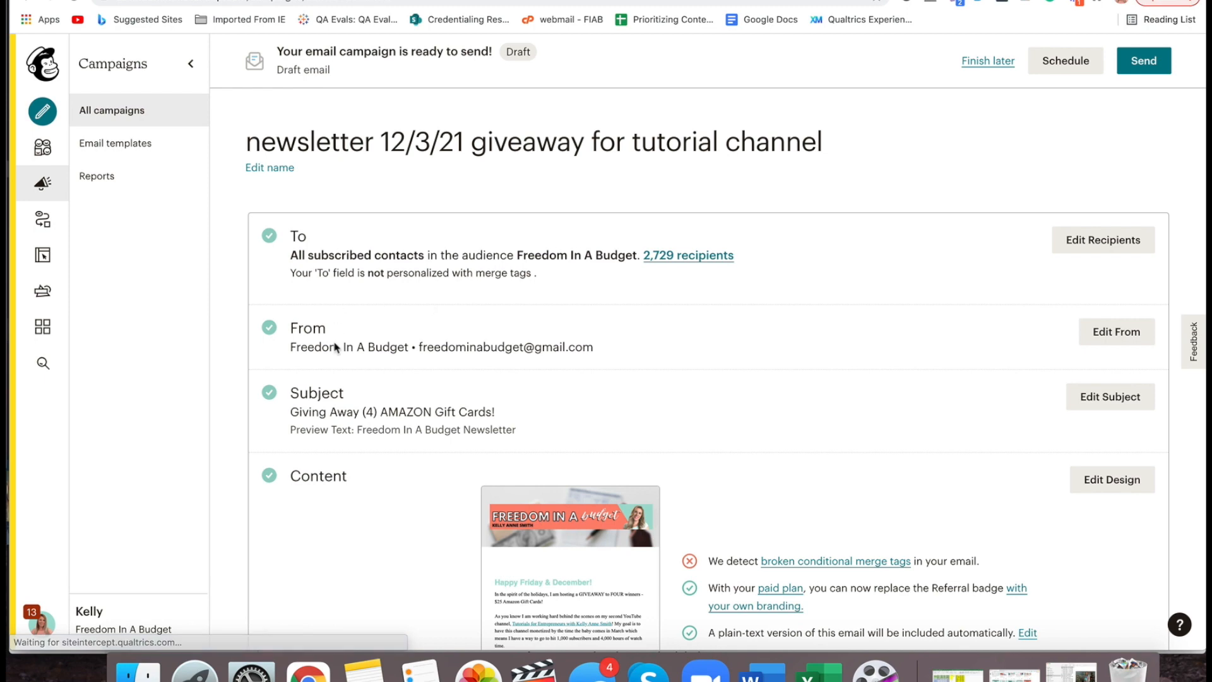
Switch to the Gmail browser tab and open the EmojiCopy website in it
{"action": "left_click", "coordinate": [319, 1]}
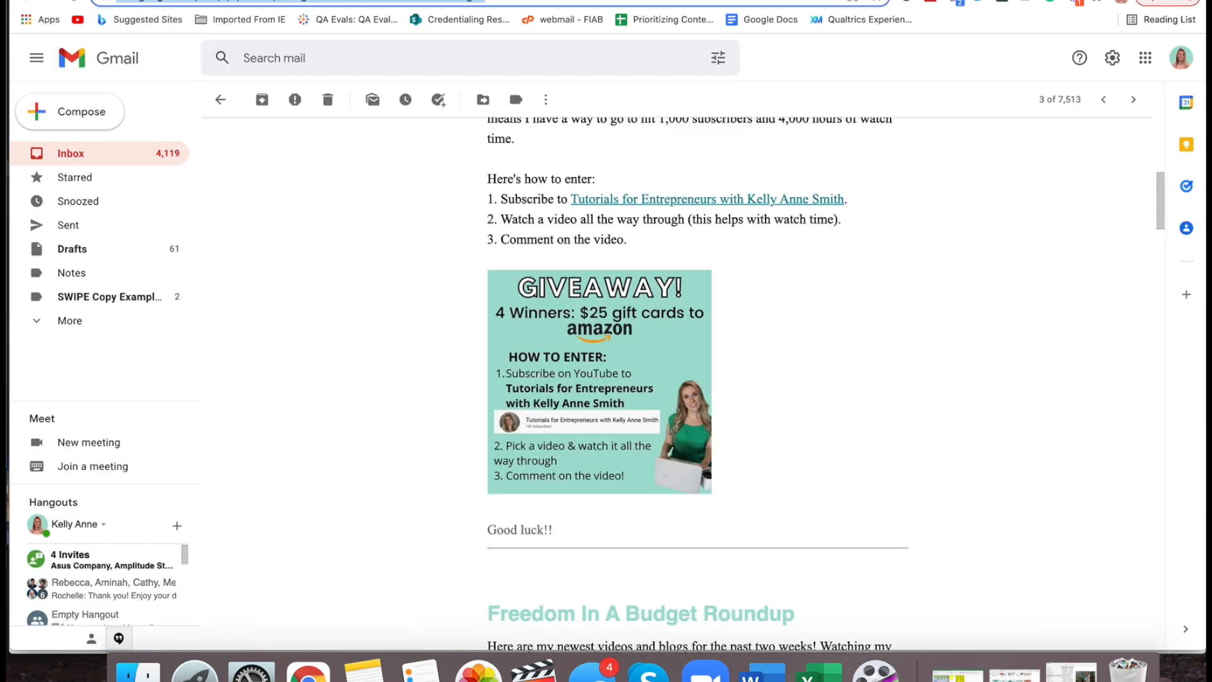
{"action": "type", "text": "em"}
{"action": "key", "text": "Return"}
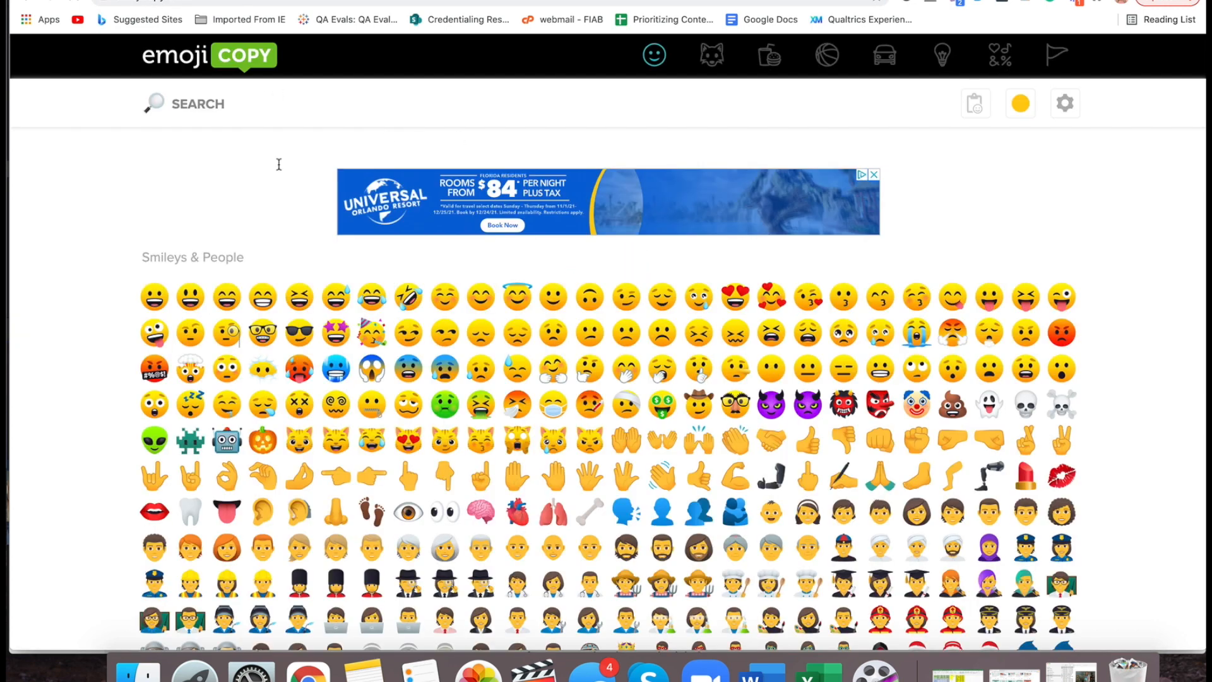
Look through EmojiCopy's emoji categories from smileys to flags for one that suits the giveaway subject line
{"action": "scroll", "coordinate": [335, 341], "scroll_direction": "down", "scroll_amount": 15}
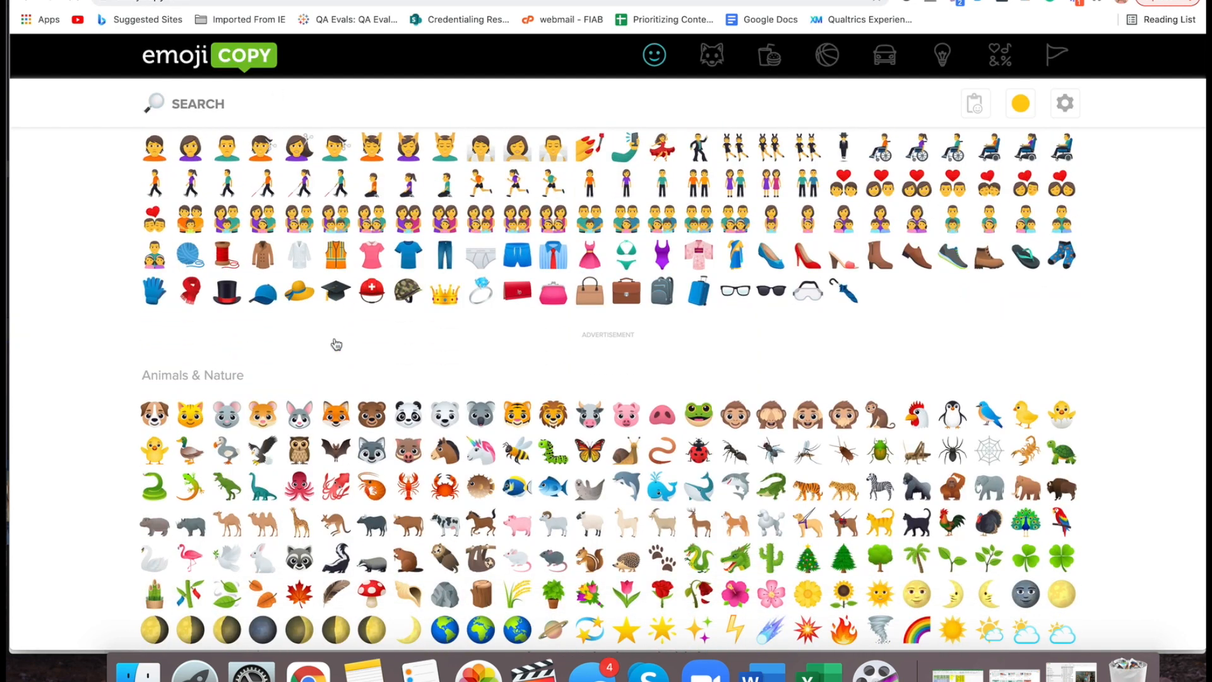
{"action": "scroll", "coordinate": [336, 342], "scroll_direction": "down", "scroll_amount": 2}
{"action": "scroll", "coordinate": [335, 342], "scroll_direction": "up", "scroll_amount": 4}
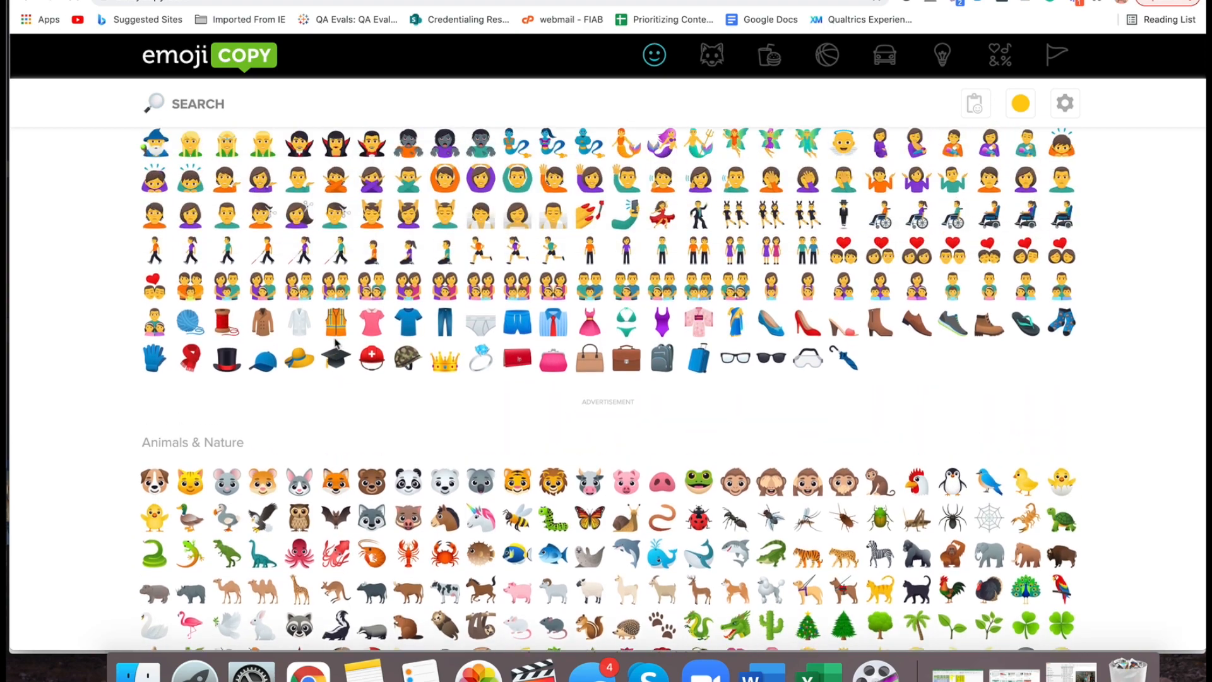
{"action": "scroll", "coordinate": [335, 341], "scroll_direction": "down", "scroll_amount": 15}
{"action": "scroll", "coordinate": [335, 342], "scroll_direction": "down", "scroll_amount": 10}
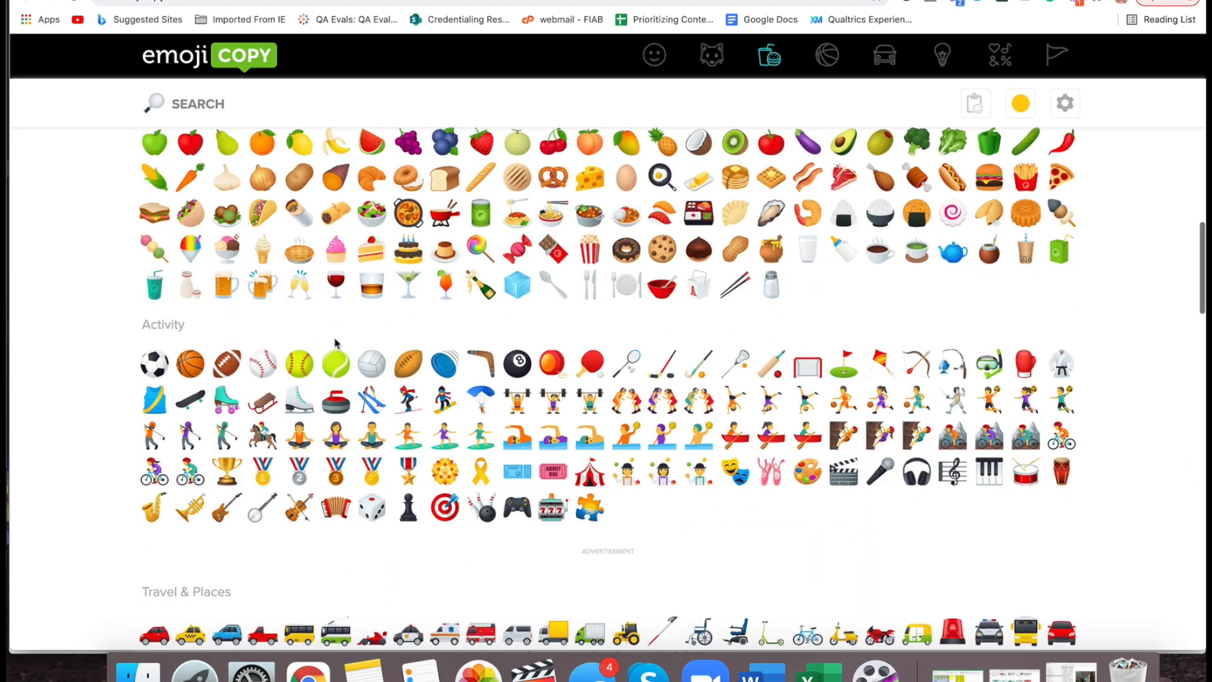
{"action": "scroll", "coordinate": [335, 342], "scroll_direction": "down", "scroll_amount": 6}
{"action": "scroll", "coordinate": [336, 341], "scroll_direction": "down", "scroll_amount": 6}
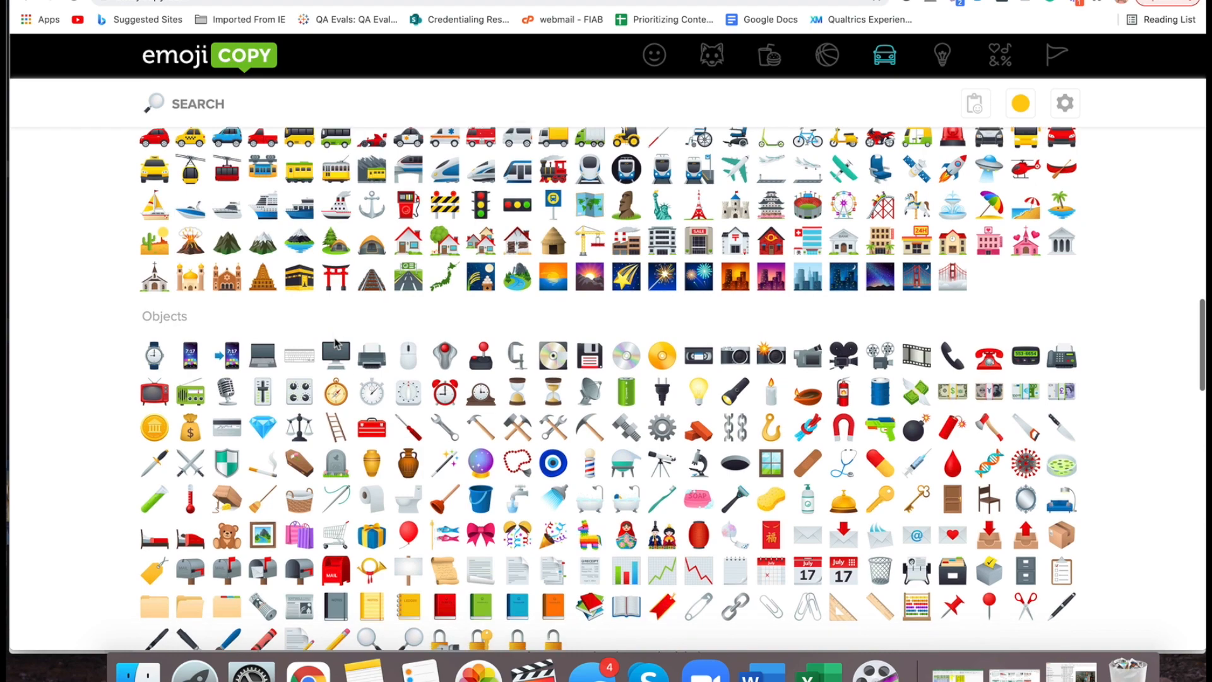
{"action": "scroll", "coordinate": [335, 342], "scroll_direction": "down", "scroll_amount": 4}
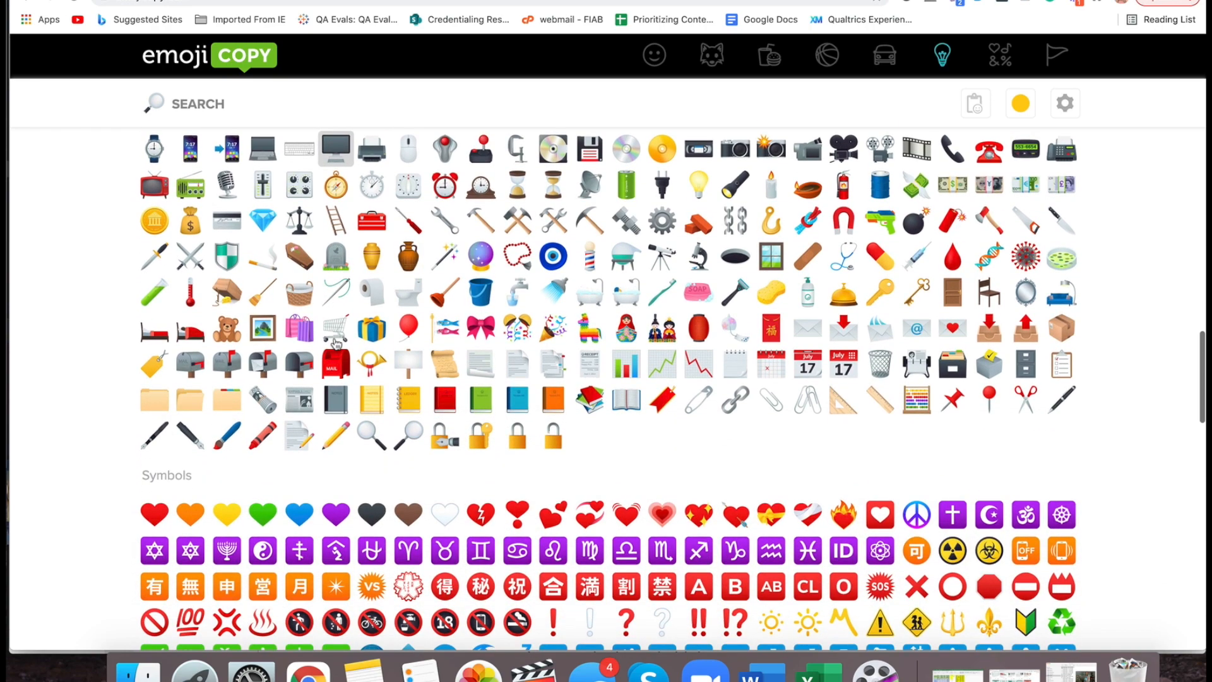
{"action": "scroll", "coordinate": [336, 342], "scroll_direction": "down", "scroll_amount": 13}
{"action": "scroll", "coordinate": [335, 342], "scroll_direction": "down", "scroll_amount": 11}
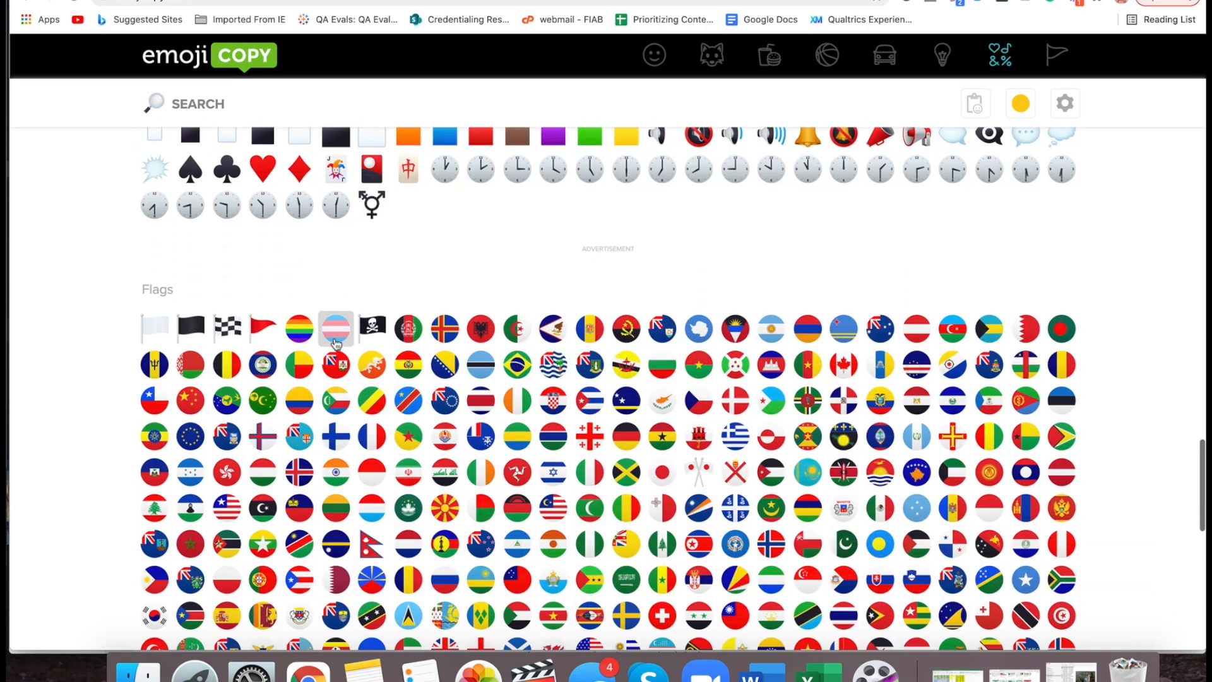
{"action": "scroll", "coordinate": [335, 342], "scroll_direction": "down", "scroll_amount": 1}
{"action": "scroll", "coordinate": [335, 341], "scroll_direction": "down", "scroll_amount": 6}
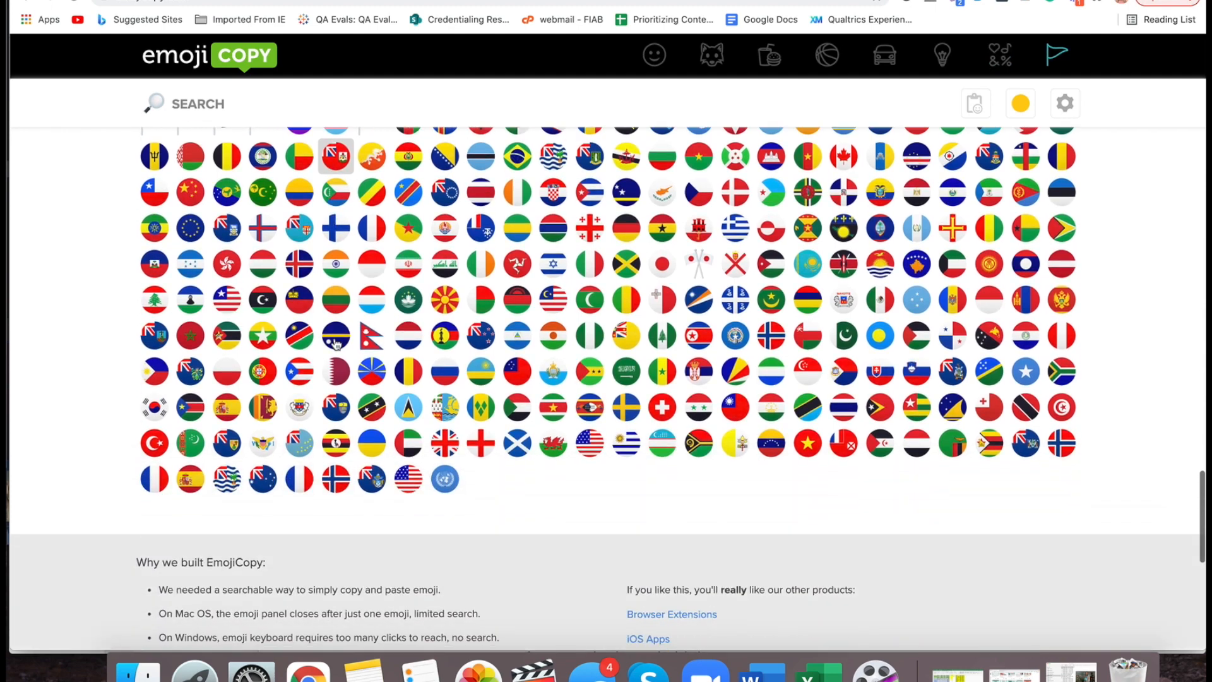
Pick the party popper emoji from the Objects category and copy it
{"action": "scroll", "coordinate": [335, 341], "scroll_direction": "up", "scroll_amount": 14}
{"action": "scroll", "coordinate": [336, 341], "scroll_direction": "up", "scroll_amount": 7}
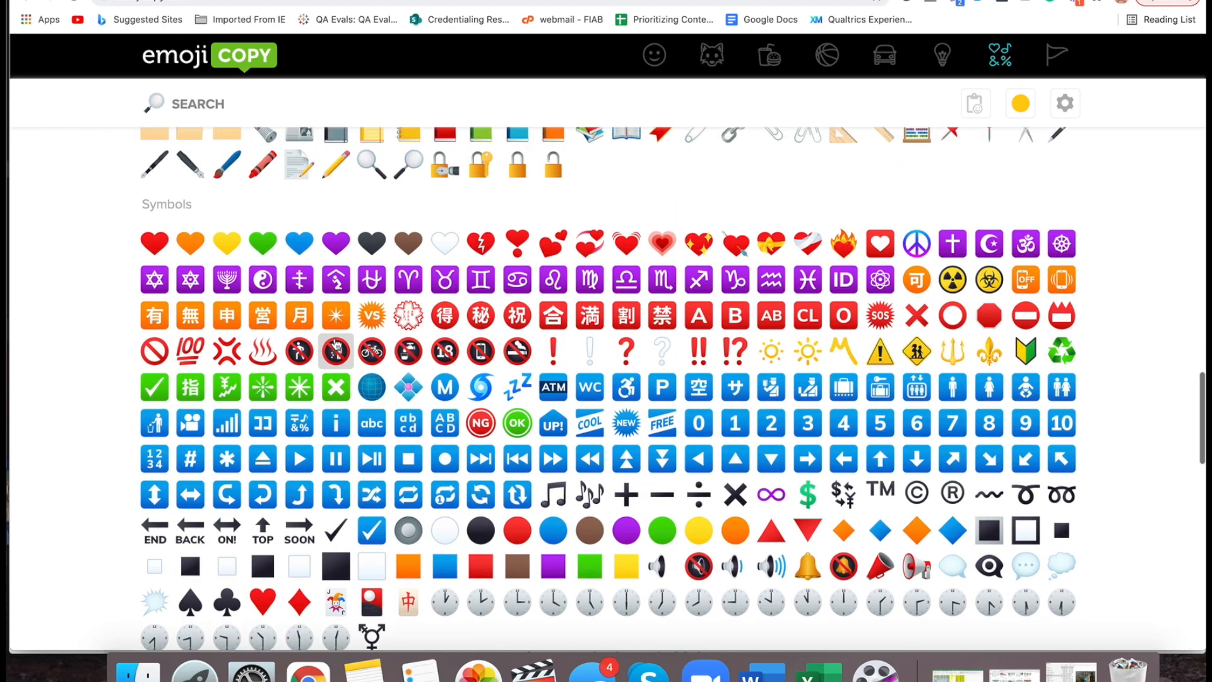
{"action": "scroll", "coordinate": [335, 342], "scroll_direction": "up", "scroll_amount": 8}
{"action": "scroll", "coordinate": [336, 344], "scroll_direction": "up", "scroll_amount": 5}
{"action": "left_click", "coordinate": [553, 423]}
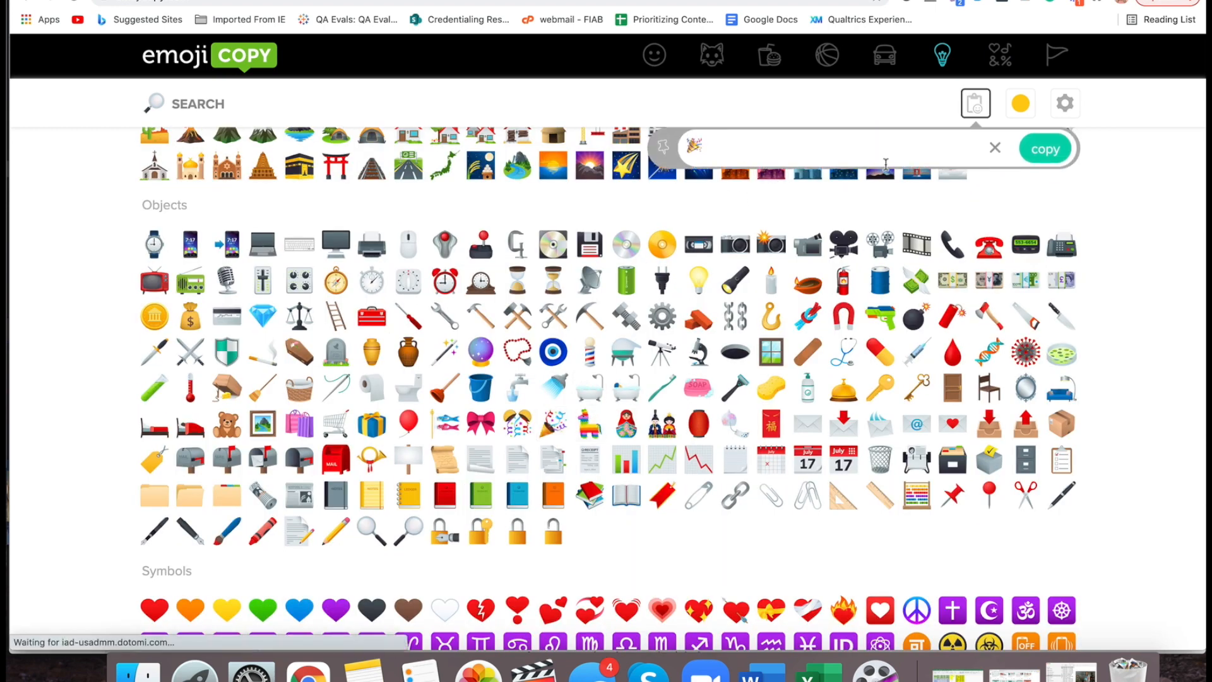
{"action": "left_click", "coordinate": [1044, 152]}
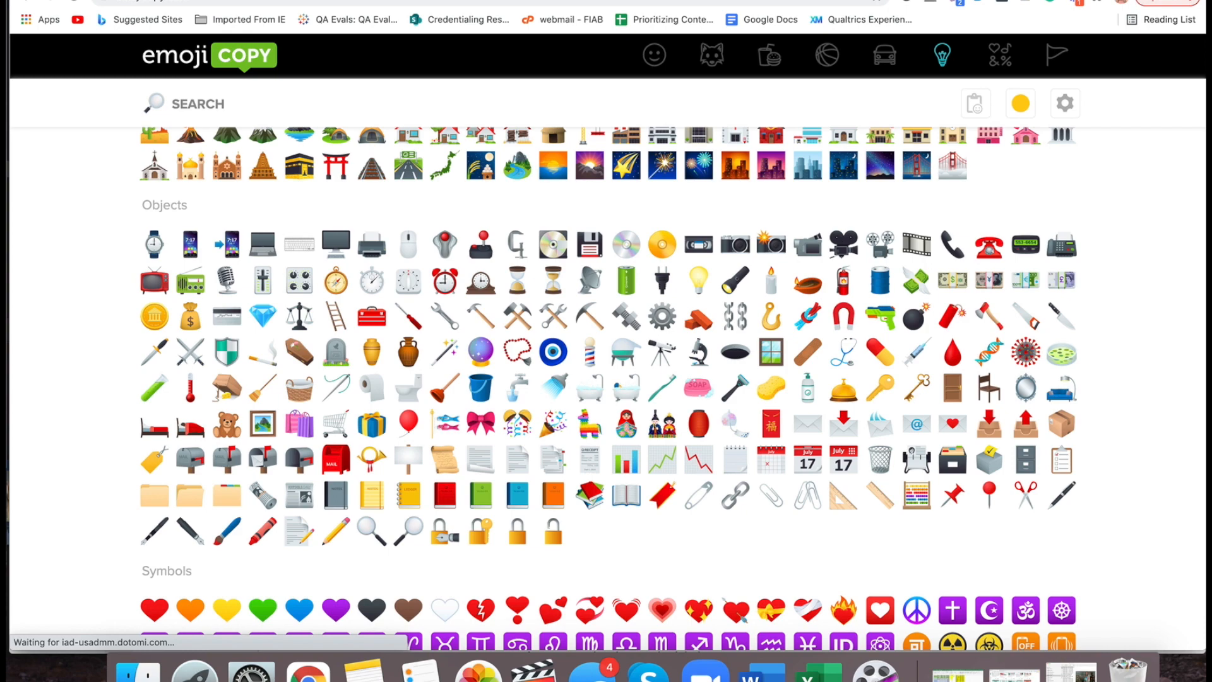
Back in the Mailchimp campaign, add the copied party popper emoji before and after "Giving Away (4) AMAZON Gift Cards!" in the subject and save it
{"action": "left_click", "coordinate": [533, 0]}
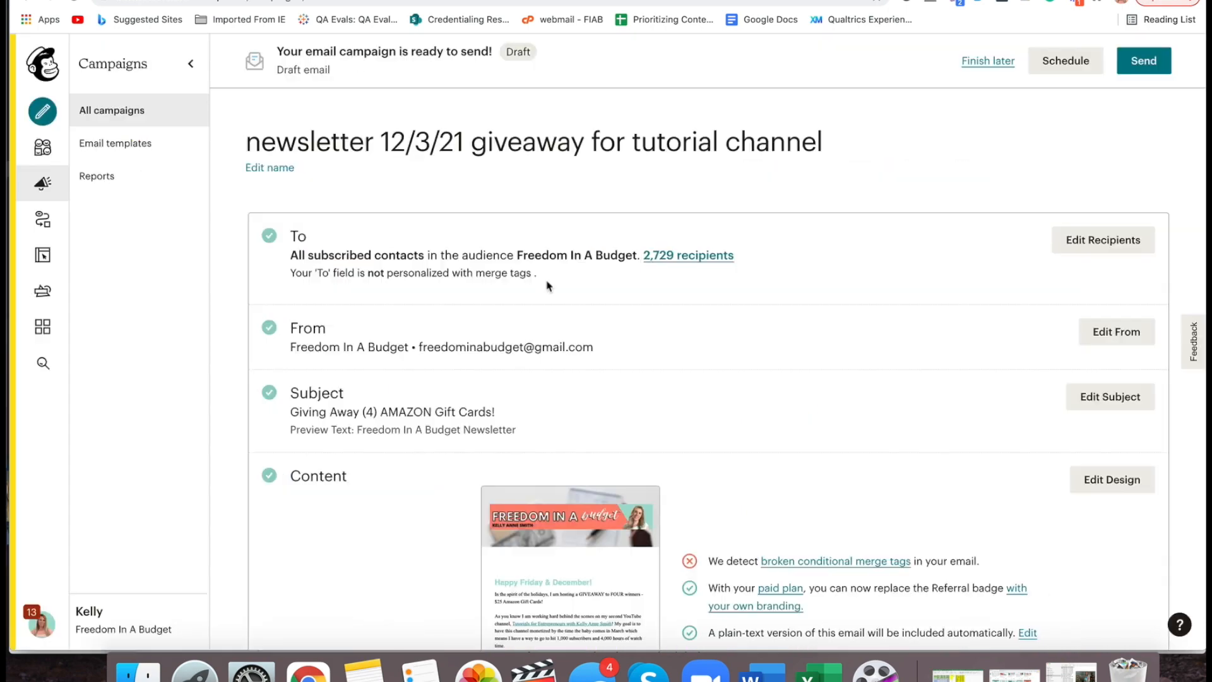
{"action": "left_click", "coordinate": [1111, 396]}
{"action": "left_click", "coordinate": [297, 487]}
{"action": "key", "text": "super+v"}
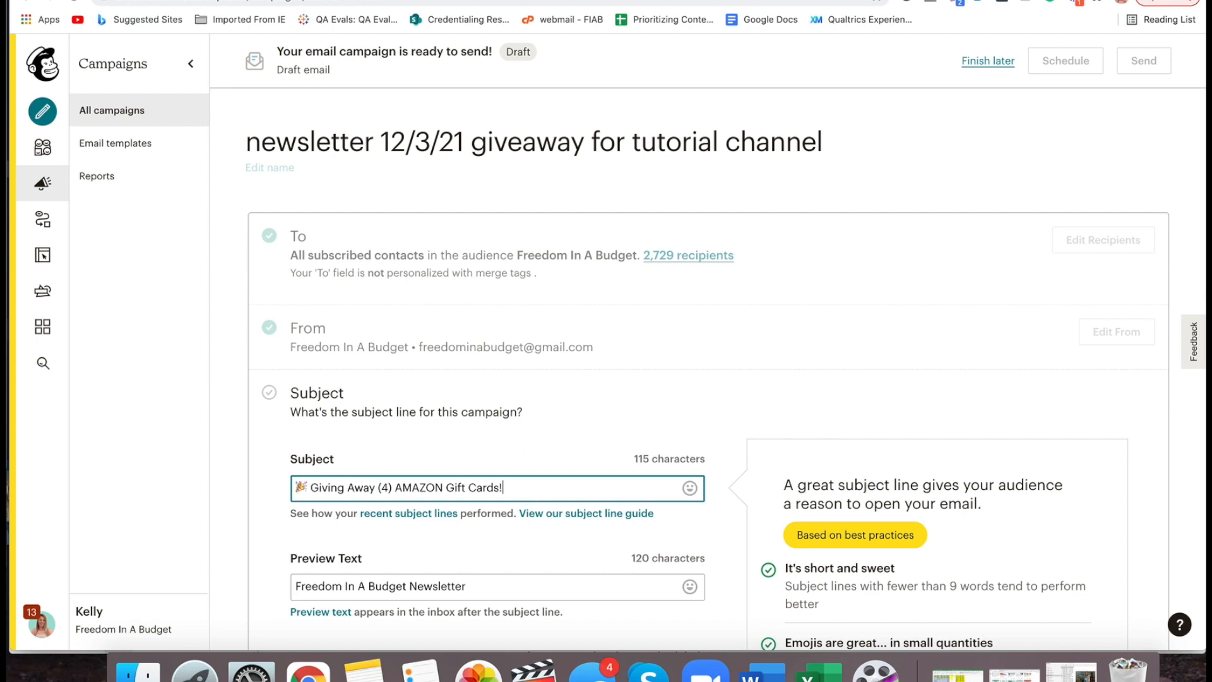
{"action": "key", "text": "super+v"}
{"action": "scroll", "coordinate": [593, 417], "scroll_direction": "down", "scroll_amount": 3}
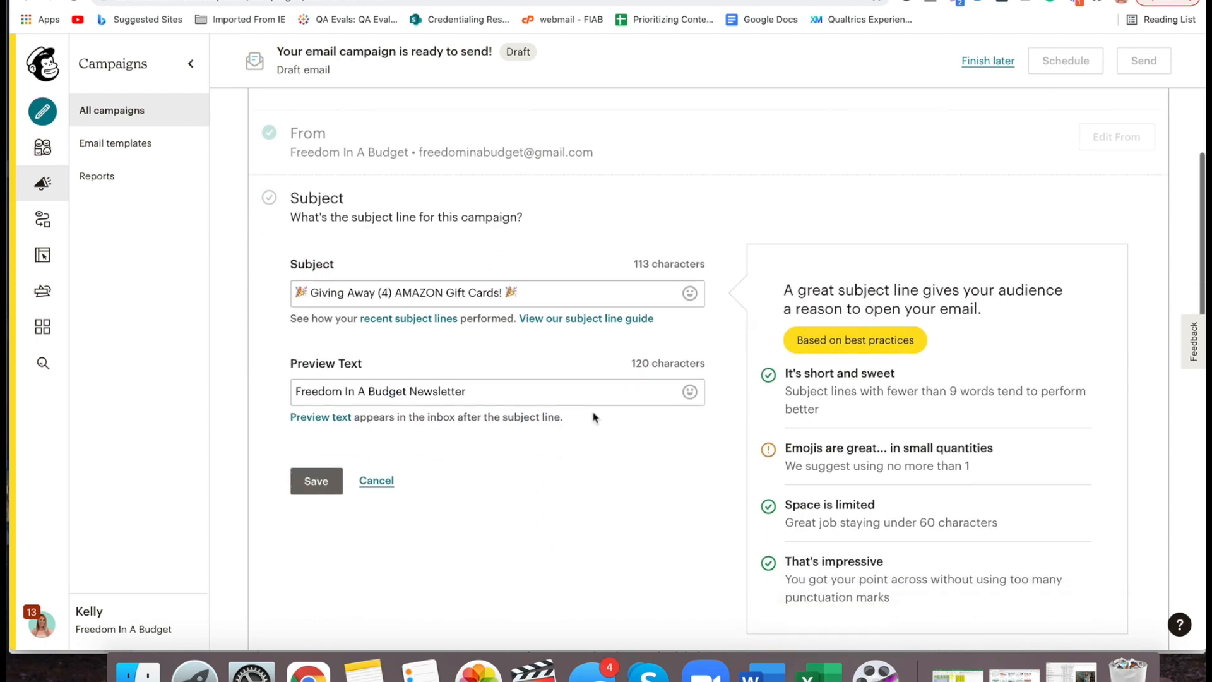
{"action": "left_click", "coordinate": [318, 355]}
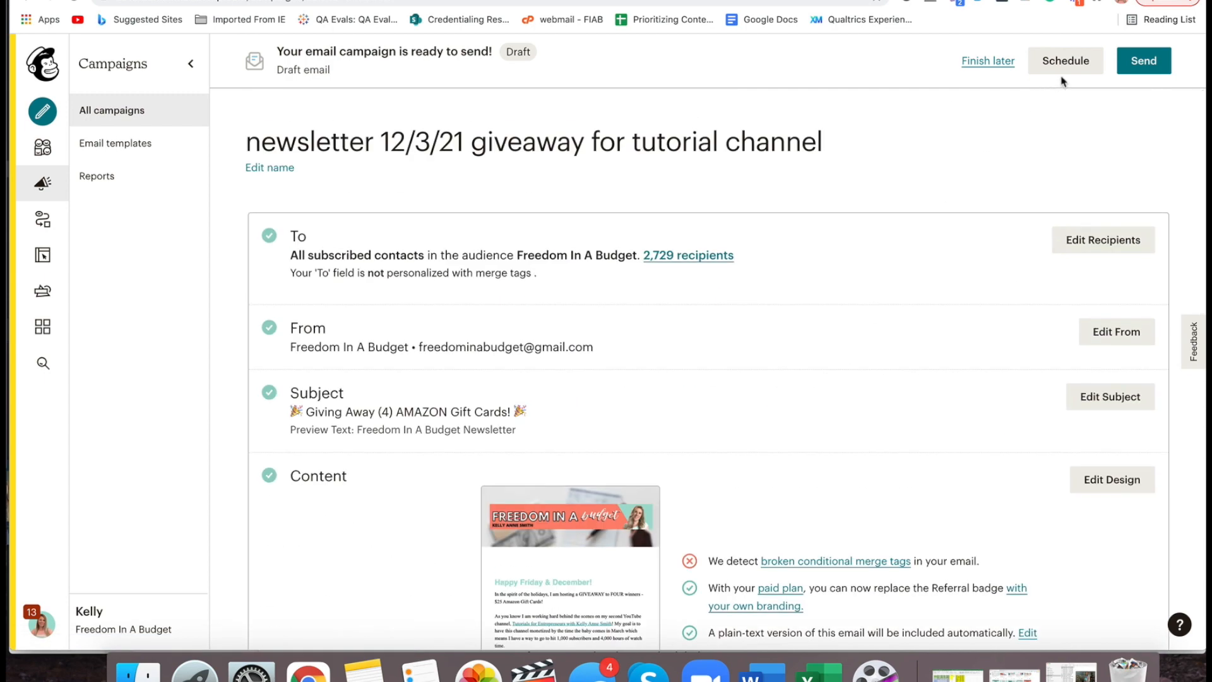
Start scheduling the campaign and set the delivery date to December 3 2021
{"action": "left_click", "coordinate": [1065, 60]}
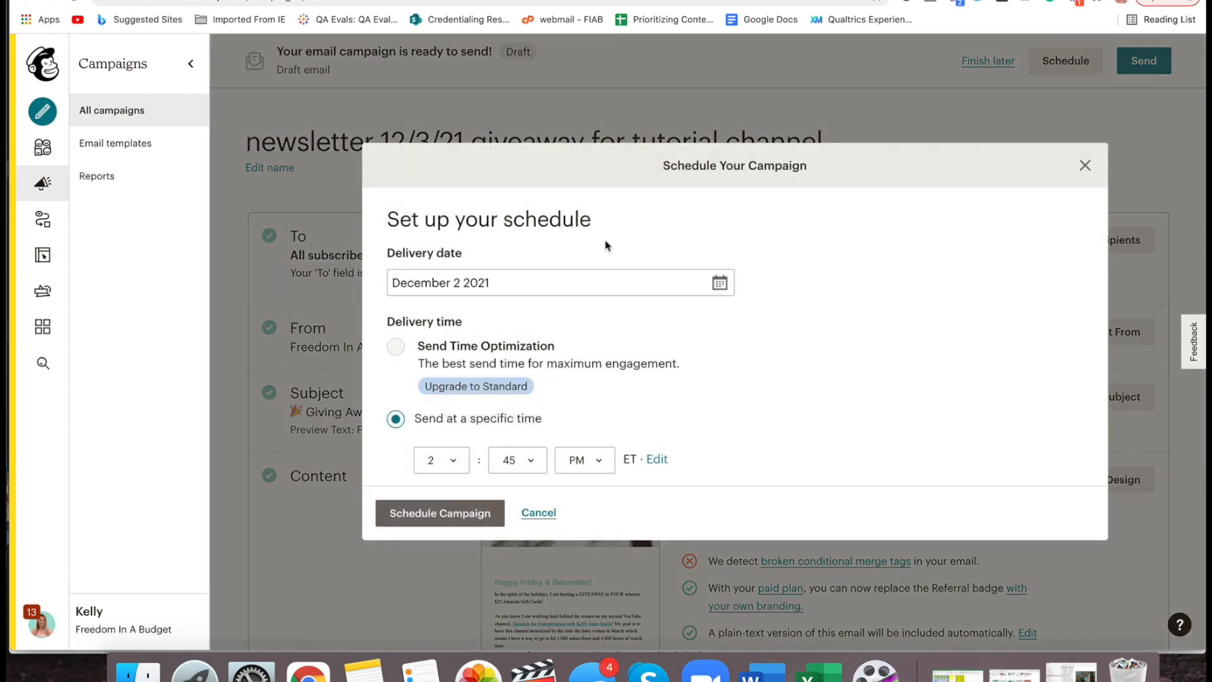
{"action": "left_click", "coordinate": [723, 278]}
{"action": "left_click", "coordinate": [663, 386]}
{"action": "scroll", "coordinate": [739, 358], "scroll_direction": "down", "scroll_amount": 2}
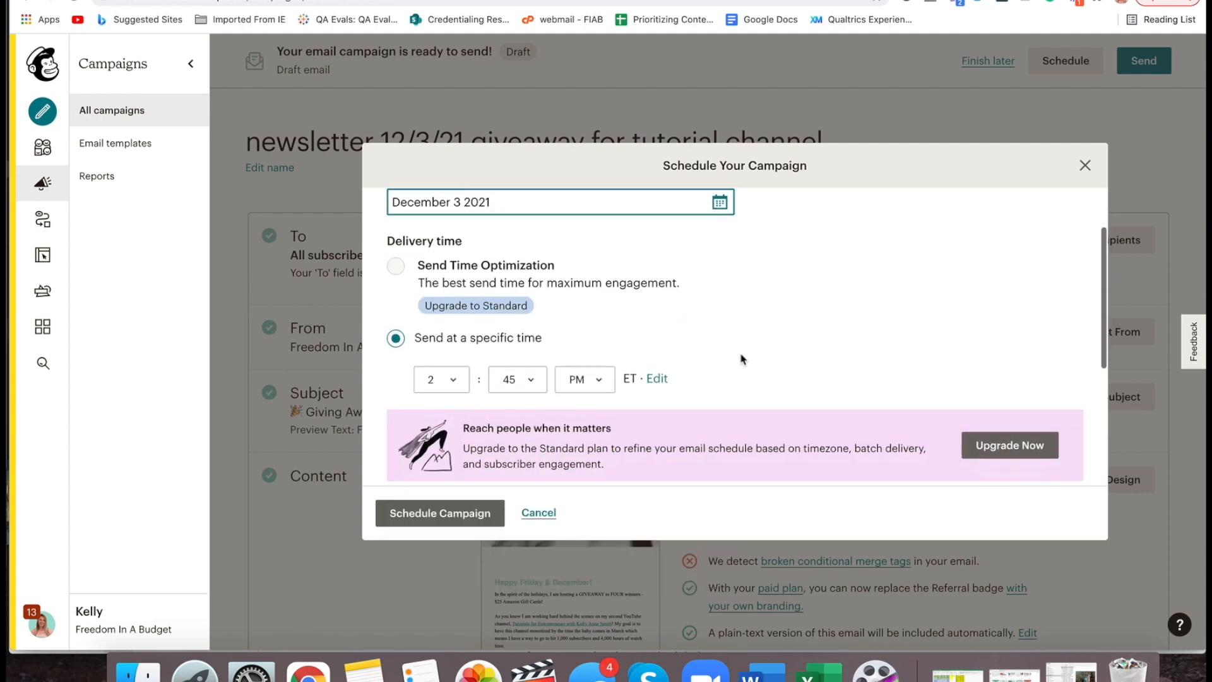
Set the specific delivery time to 10:00 AM ET and schedule the campaign
{"action": "scroll", "coordinate": [742, 358], "scroll_direction": "down", "scroll_amount": 2}
{"action": "left_click", "coordinate": [435, 319]}
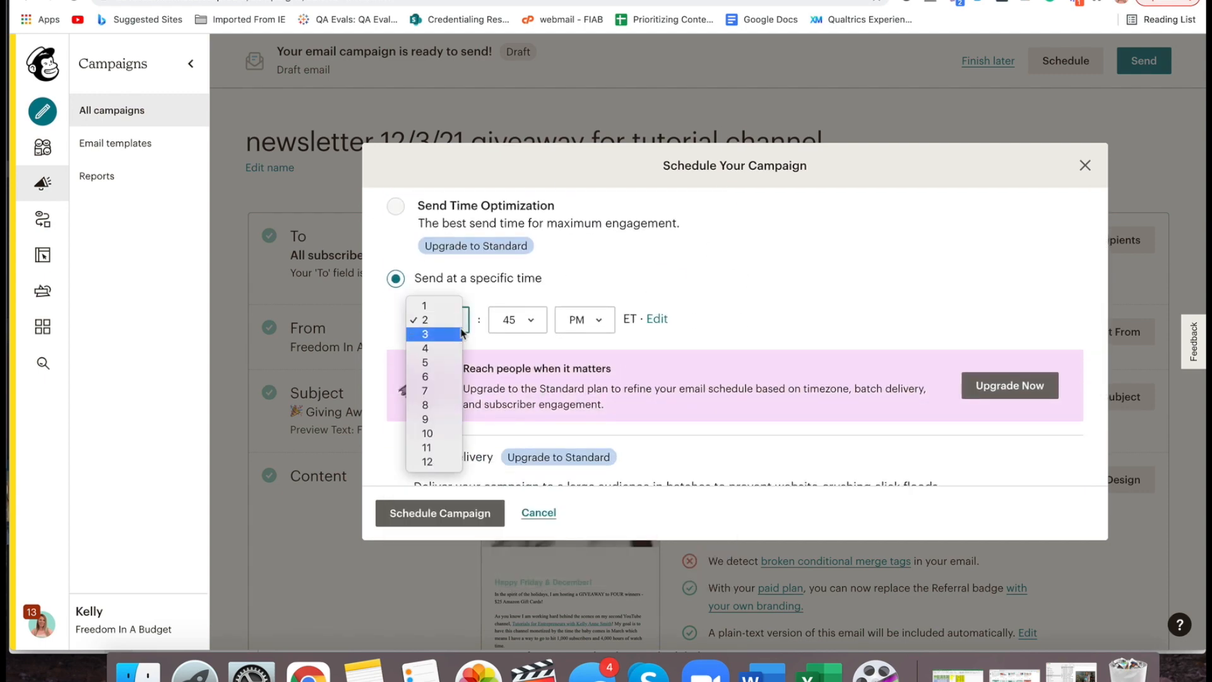
{"action": "left_click", "coordinate": [428, 433]}
{"action": "left_click", "coordinate": [514, 319]}
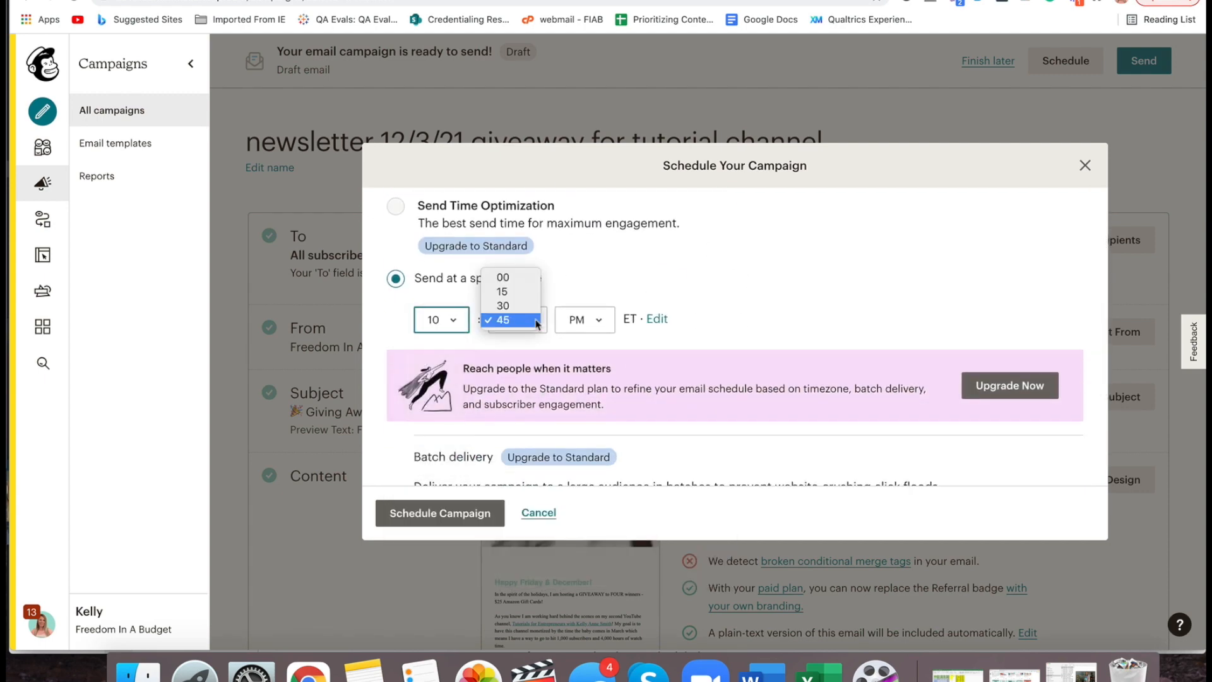
{"action": "left_click", "coordinate": [534, 280]}
{"action": "left_click", "coordinate": [585, 319]}
{"action": "left_click", "coordinate": [571, 304]}
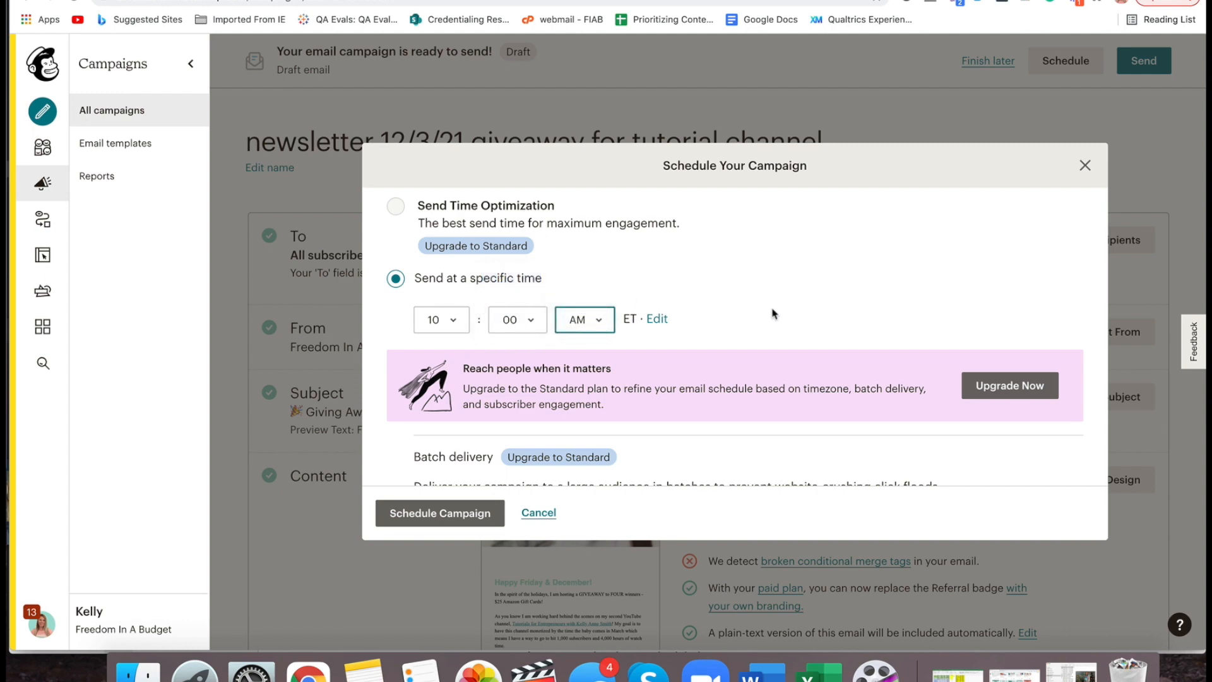
{"action": "scroll", "coordinate": [774, 314], "scroll_direction": "down", "scroll_amount": 5}
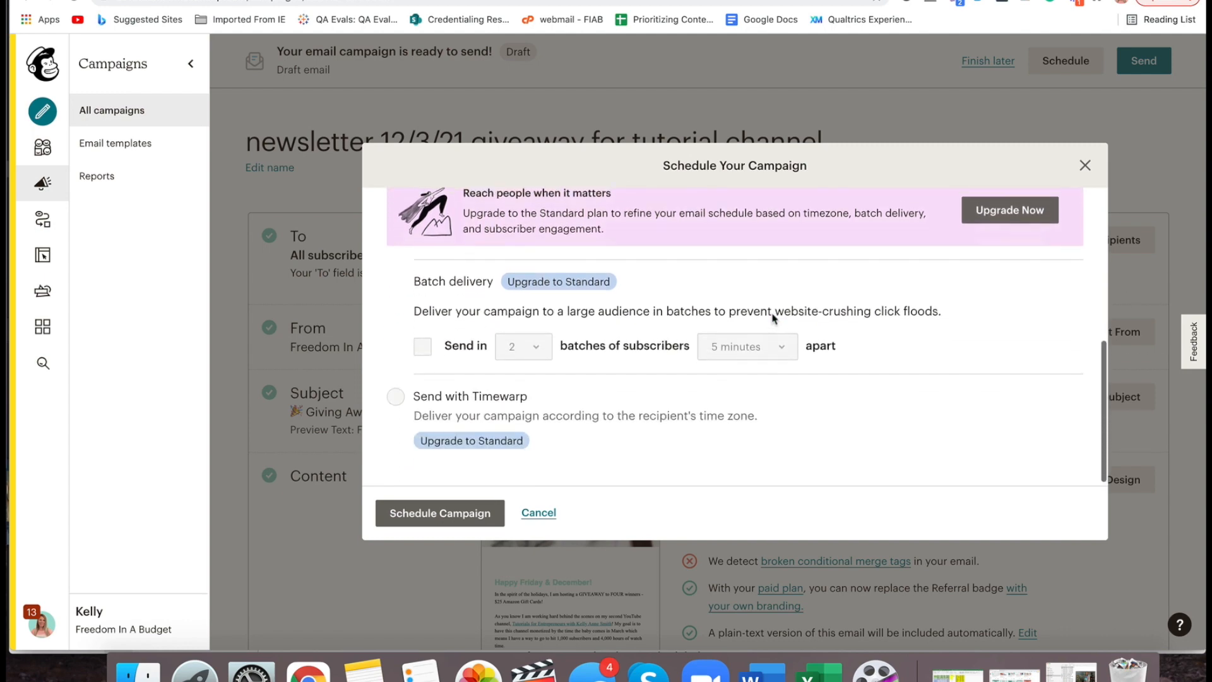
{"action": "scroll", "coordinate": [774, 318], "scroll_direction": "up", "scroll_amount": 5}
{"action": "left_click", "coordinate": [446, 514]}
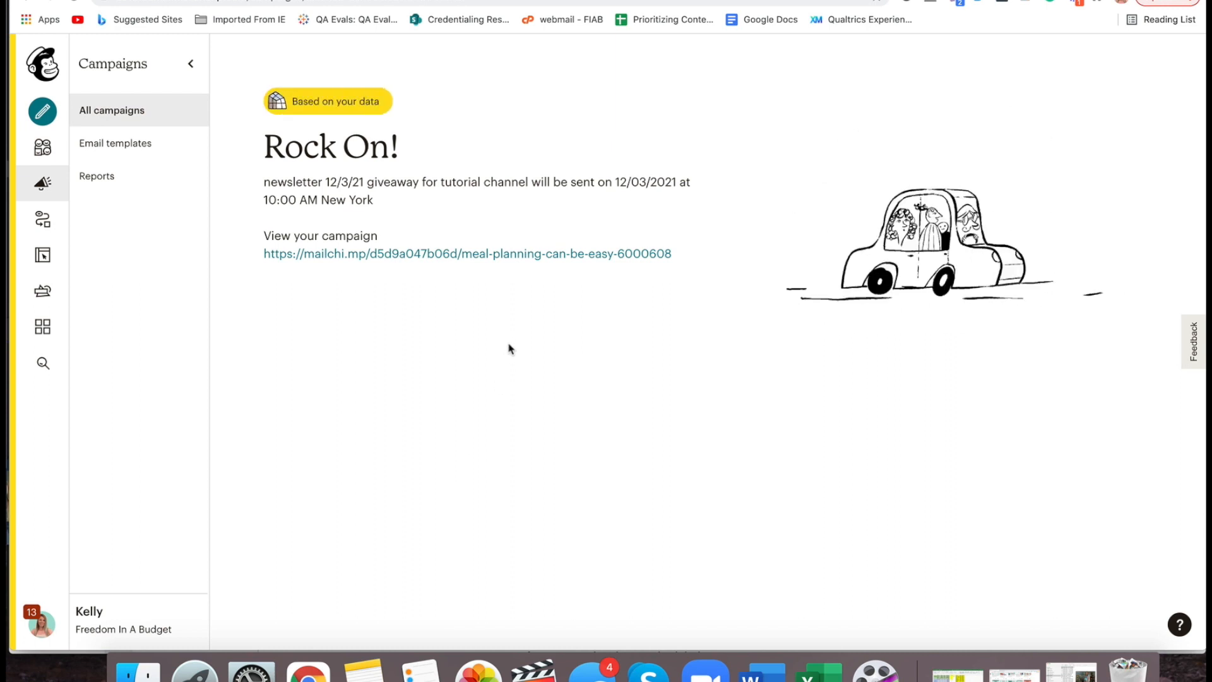
Open the list of all campaigns and check the scheduled 12/3/21 giveaway newsletter alongside the statistics of earlier sent campaigns
{"action": "left_click", "coordinate": [41, 183]}
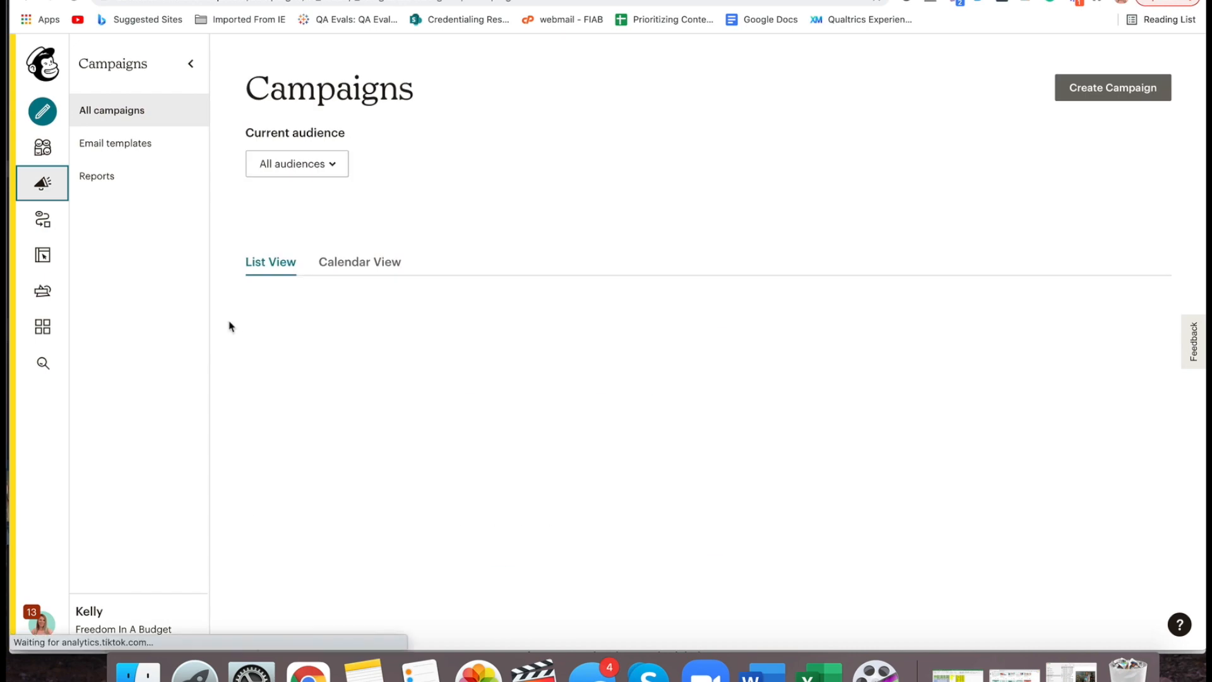
{"action": "scroll", "coordinate": [229, 322], "scroll_direction": "down", "scroll_amount": 3}
{"action": "scroll", "coordinate": [228, 322], "scroll_direction": "up", "scroll_amount": 3}
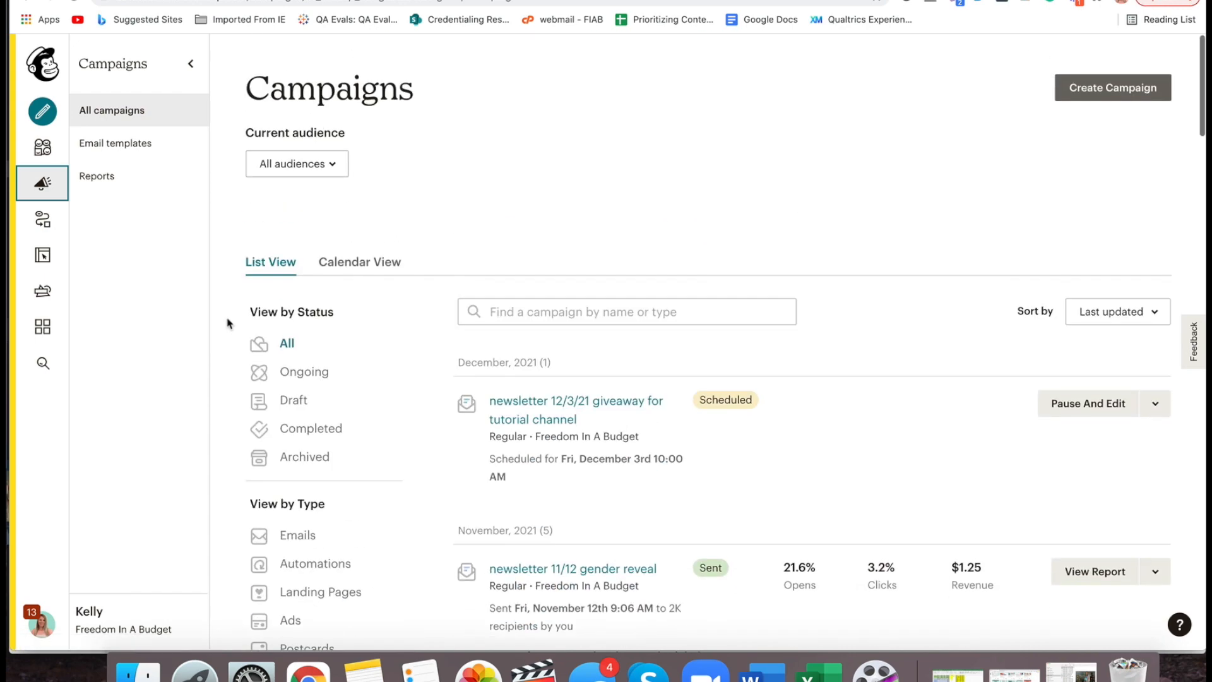
{"action": "scroll", "coordinate": [741, 455], "scroll_direction": "down", "scroll_amount": 3}
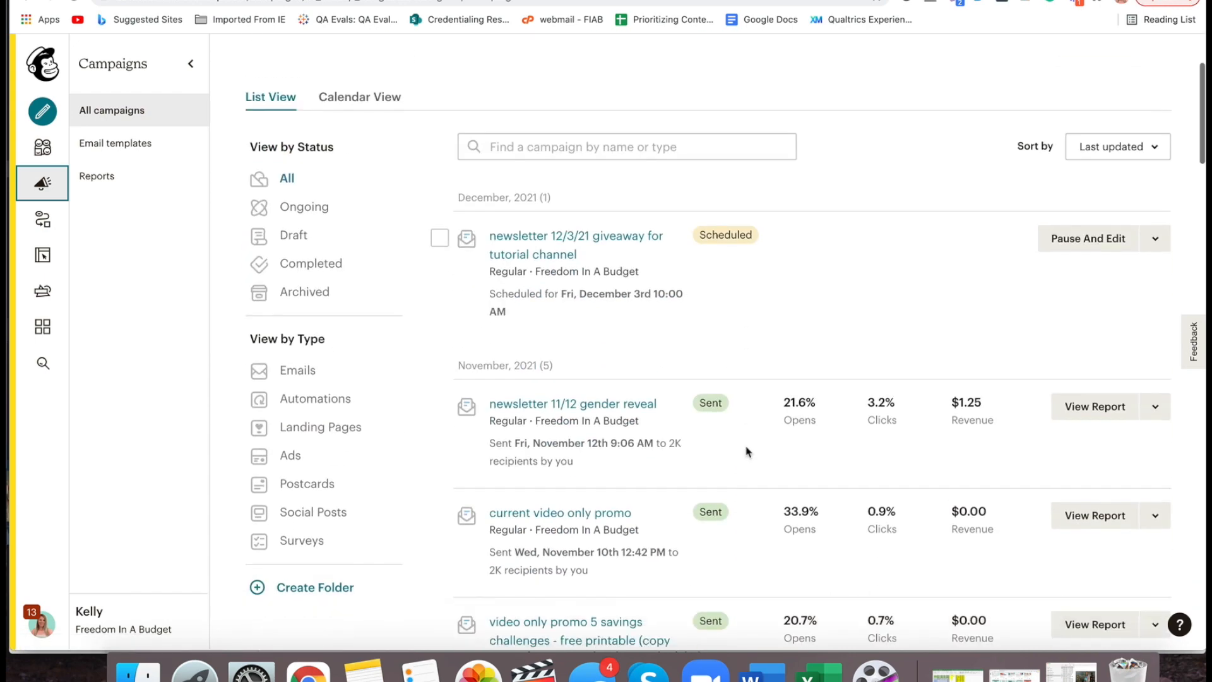
{"action": "scroll", "coordinate": [747, 452], "scroll_direction": "down", "scroll_amount": 2}
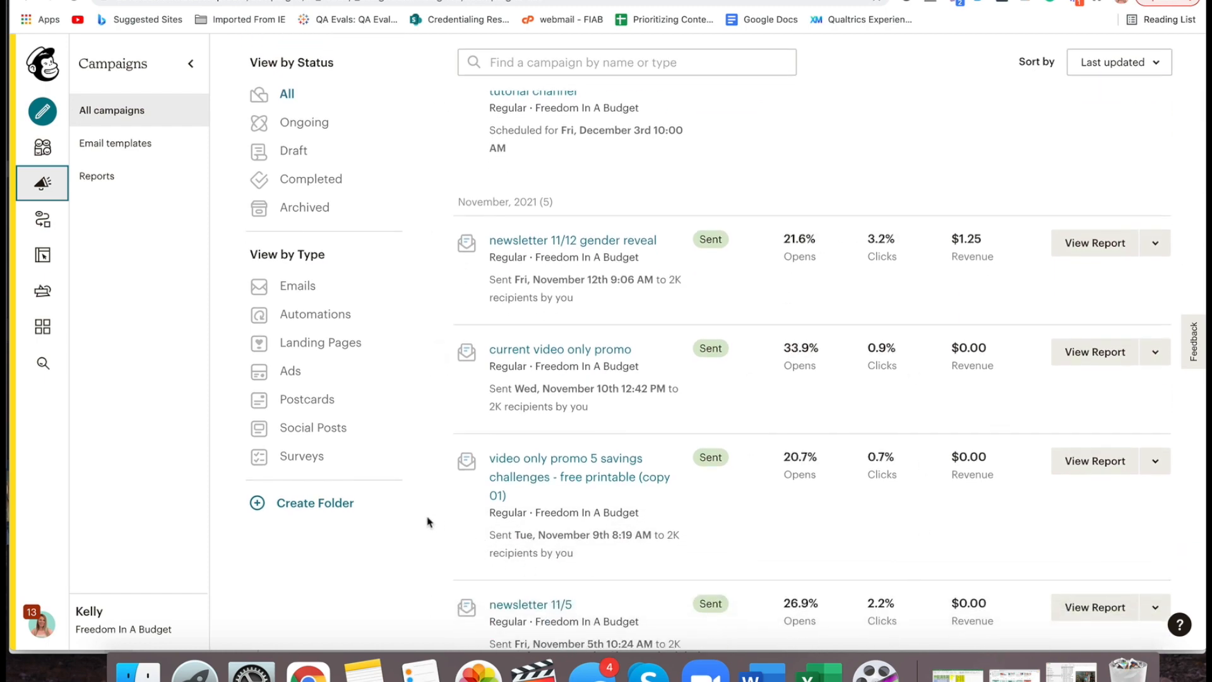
{"action": "scroll", "coordinate": [427, 522], "scroll_direction": "down", "scroll_amount": 3}
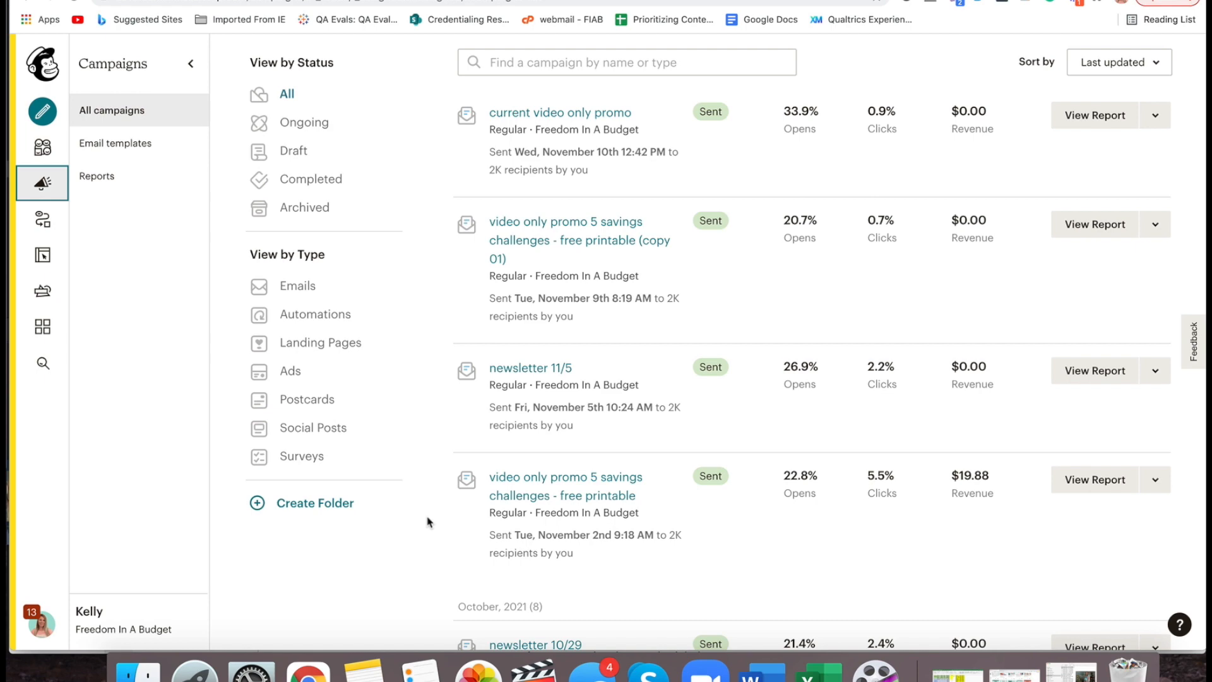
{"action": "scroll", "coordinate": [428, 522], "scroll_direction": "up", "scroll_amount": 3}
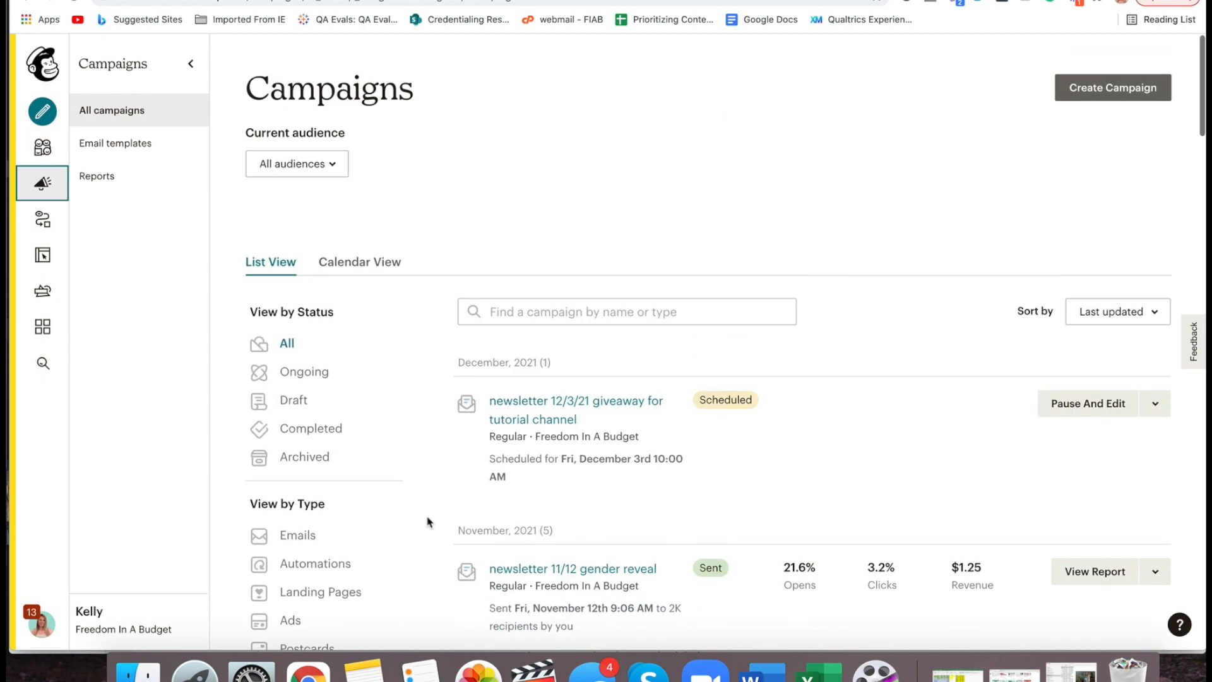